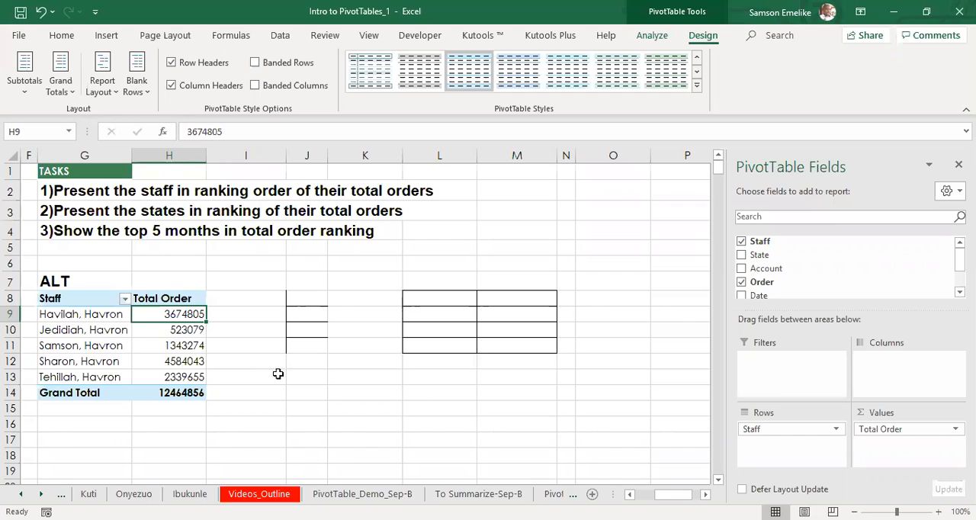
Step: Clear the "ALT" text from the cell above the staff pivot table
click(82, 280)
key(Delete)
click(84, 333)
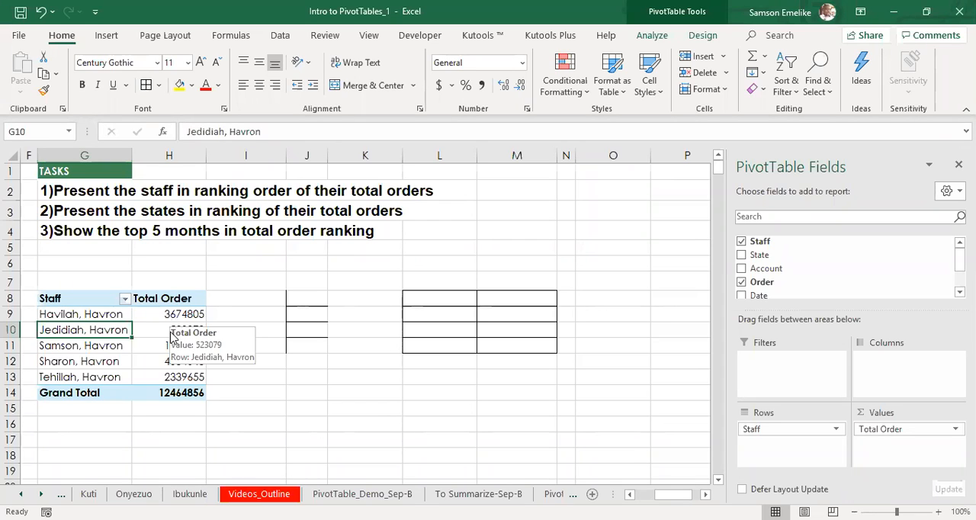
Step: Add the Order field to the pivot table's values a second time and compare it with the Total Order column
click(155, 314)
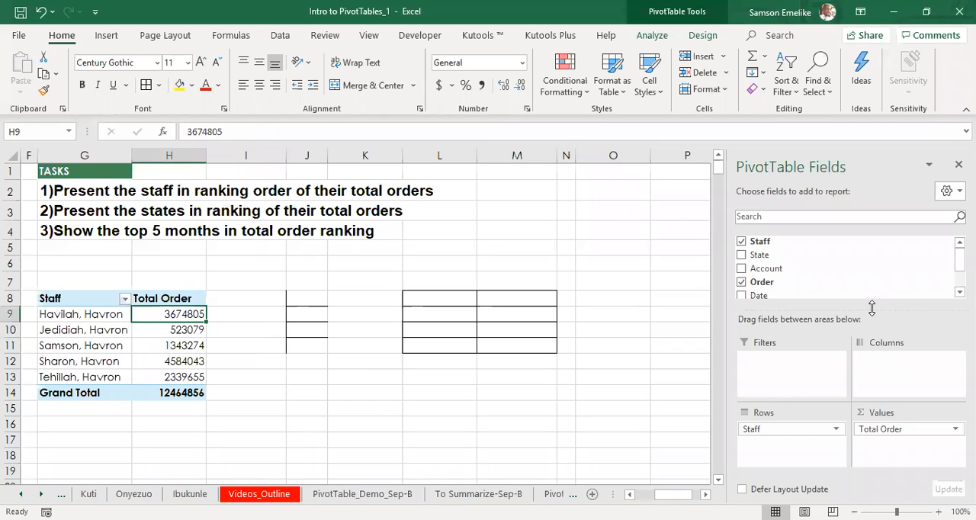
drag(767, 283, 906, 456)
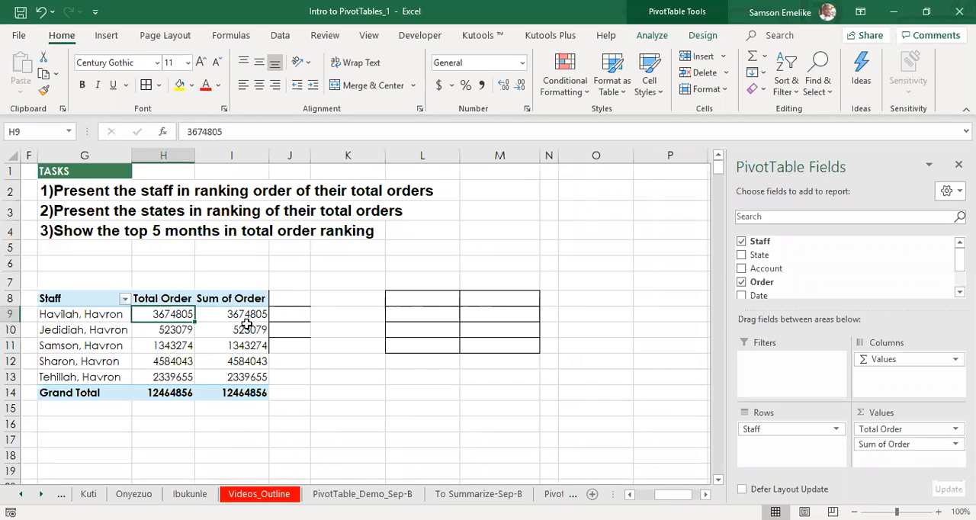
click(224, 312)
click(183, 331)
click(239, 334)
click(180, 346)
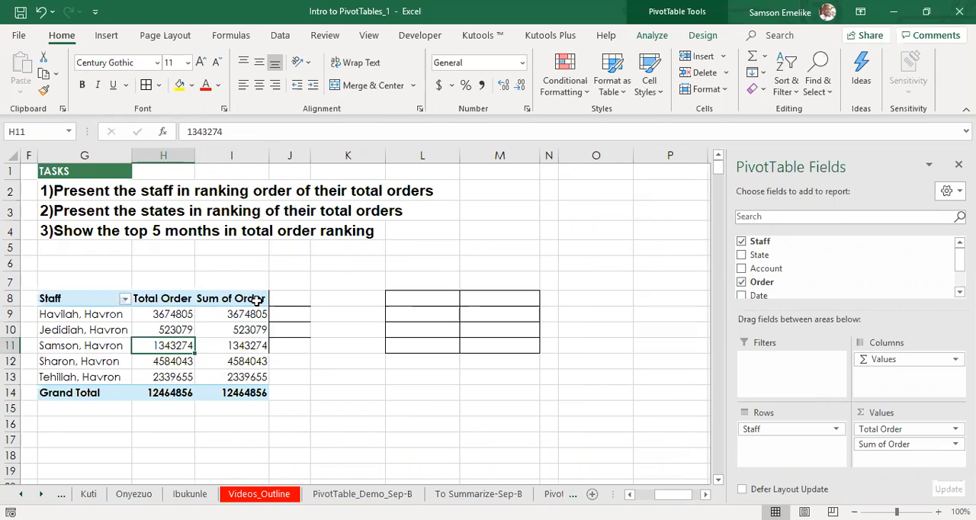
click(235, 314)
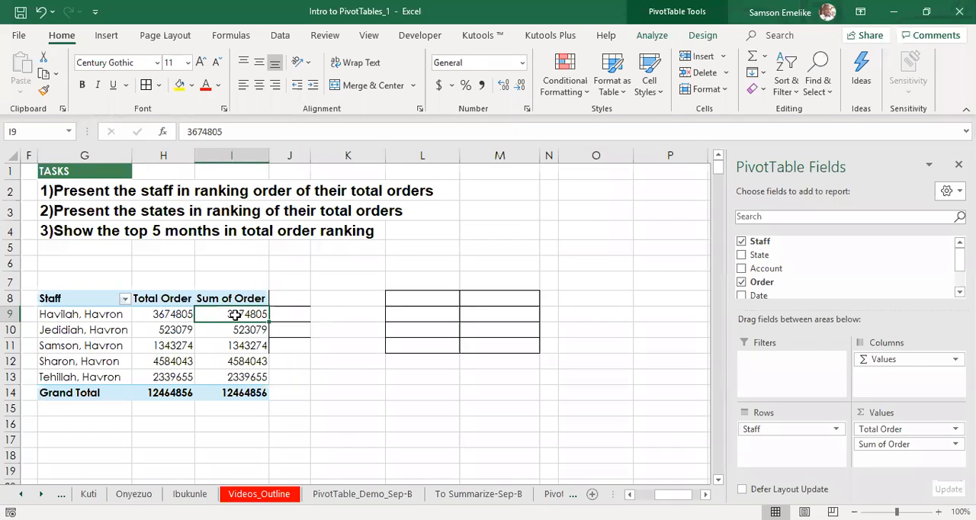
right_click(236, 314)
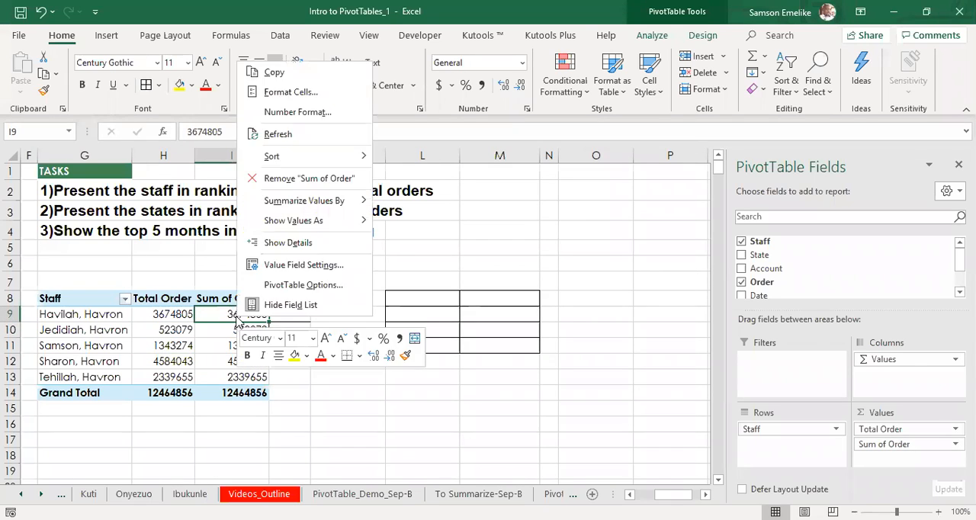
click(303, 266)
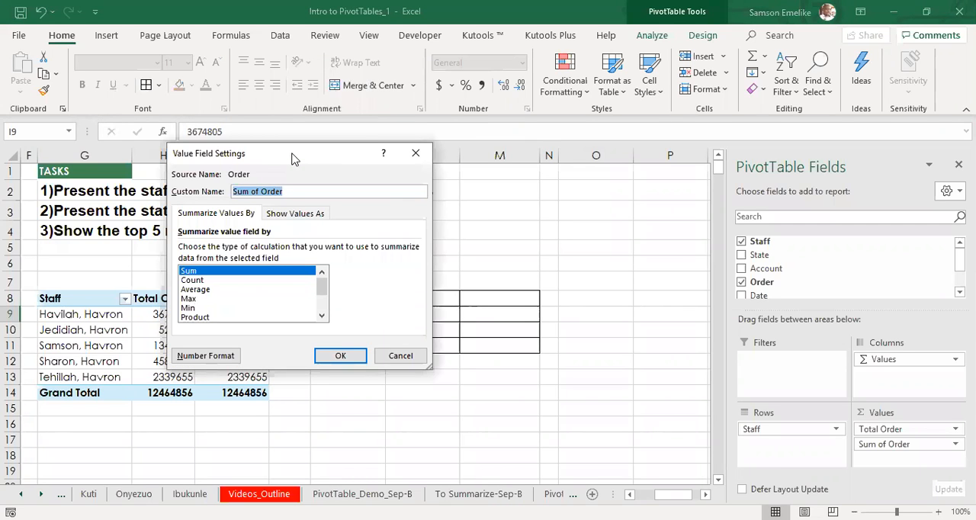
drag(295, 158, 543, 196)
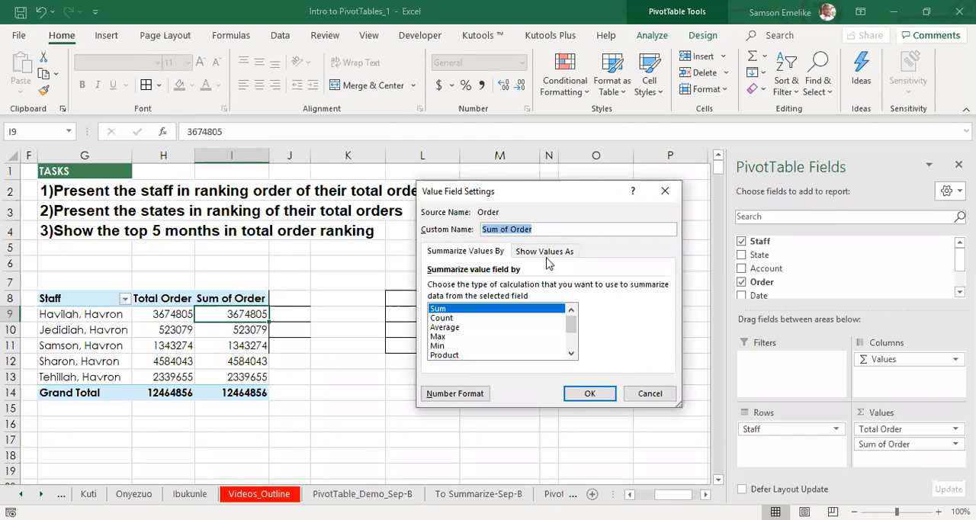
click(547, 254)
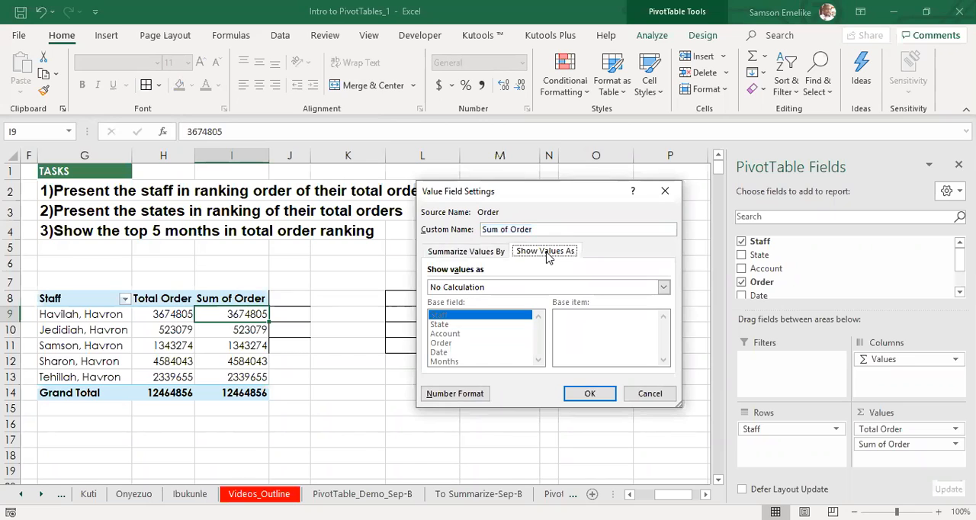
click(533, 288)
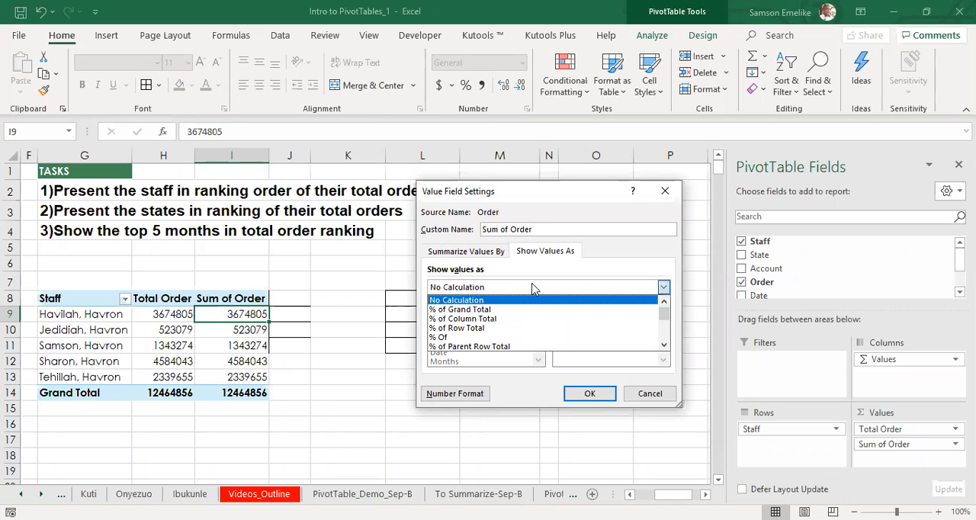
drag(665, 315, 664, 337)
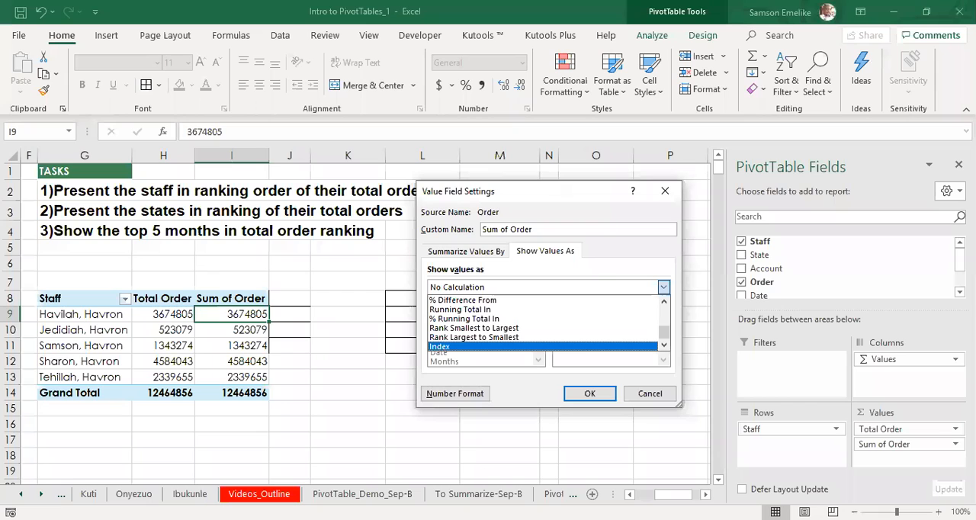
click(650, 394)
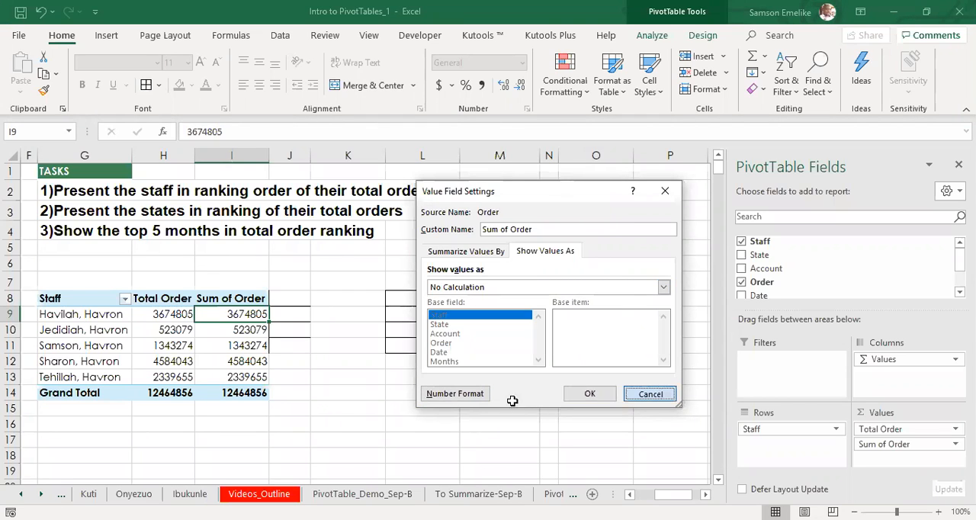
key(Escape)
click(471, 403)
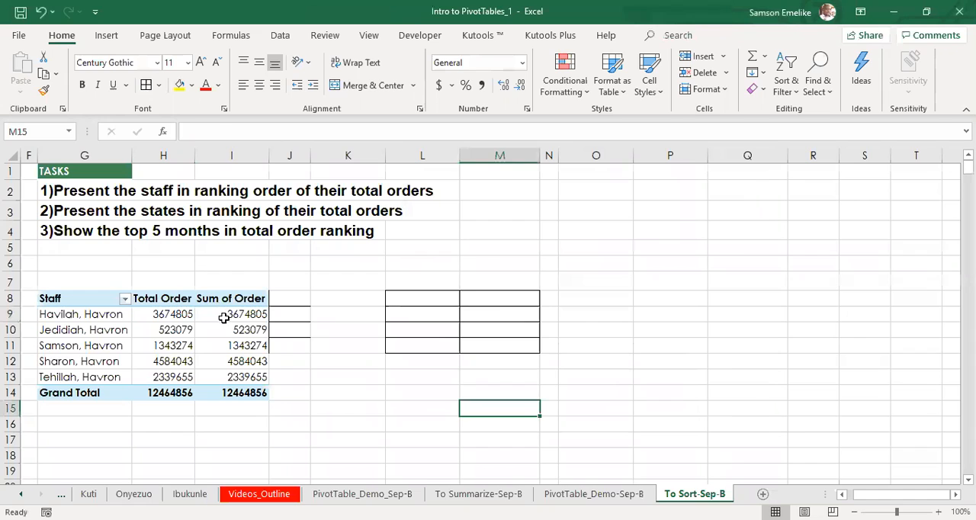
Step: Add a third Order value field to the pivot table and show Sum of Order as Rank Smallest to Largest by Staff
click(223, 315)
drag(768, 289, 898, 457)
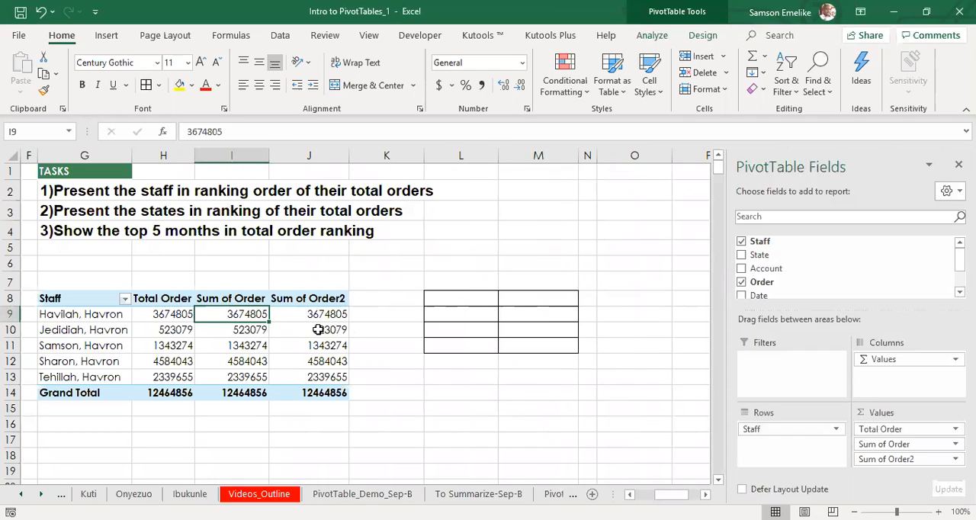
right_click(231, 319)
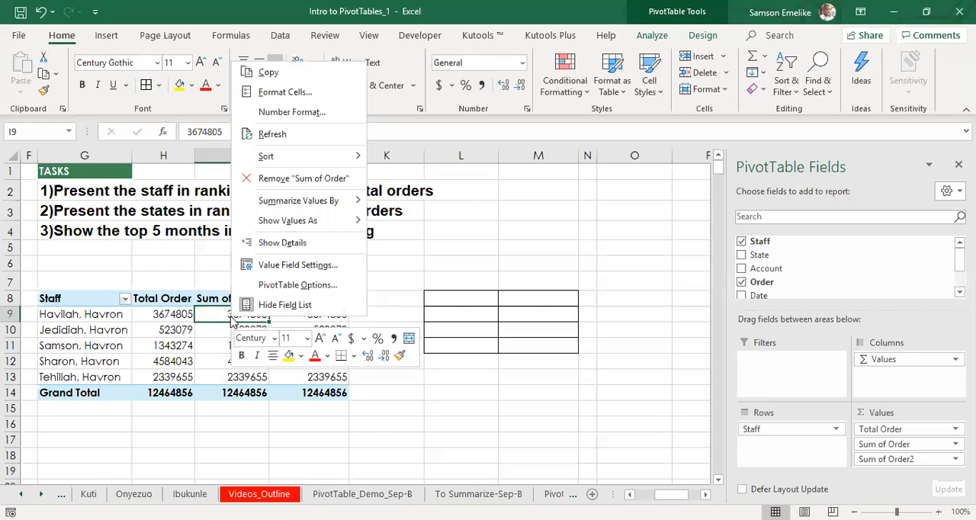
click(298, 265)
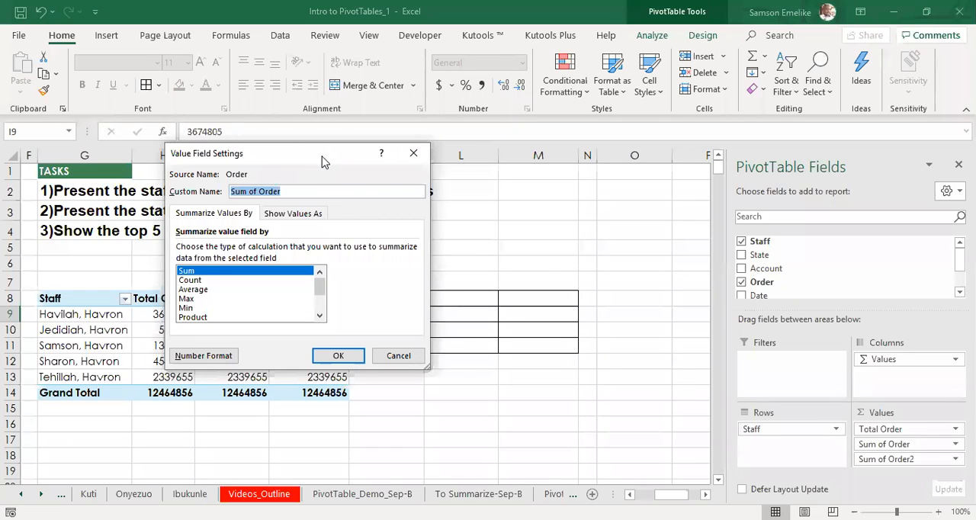
drag(322, 162, 569, 217)
click(548, 268)
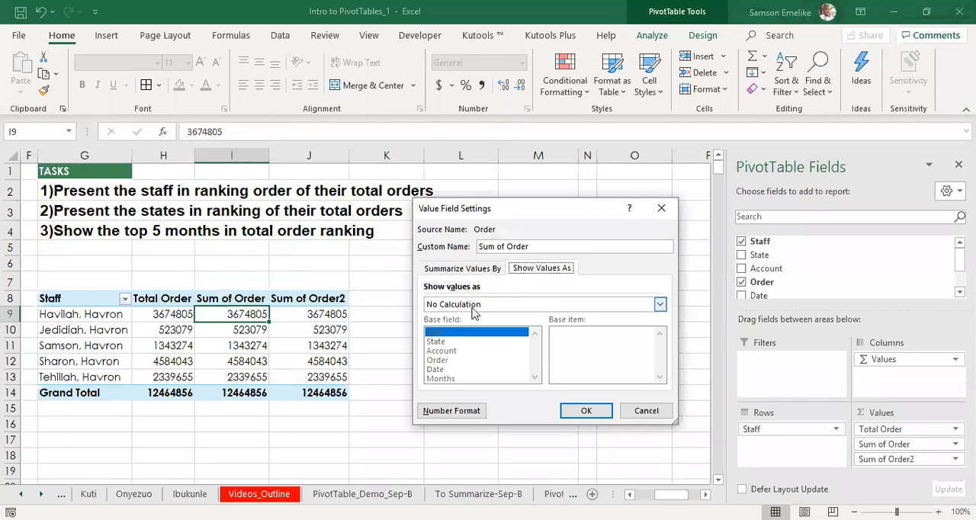
click(660, 304)
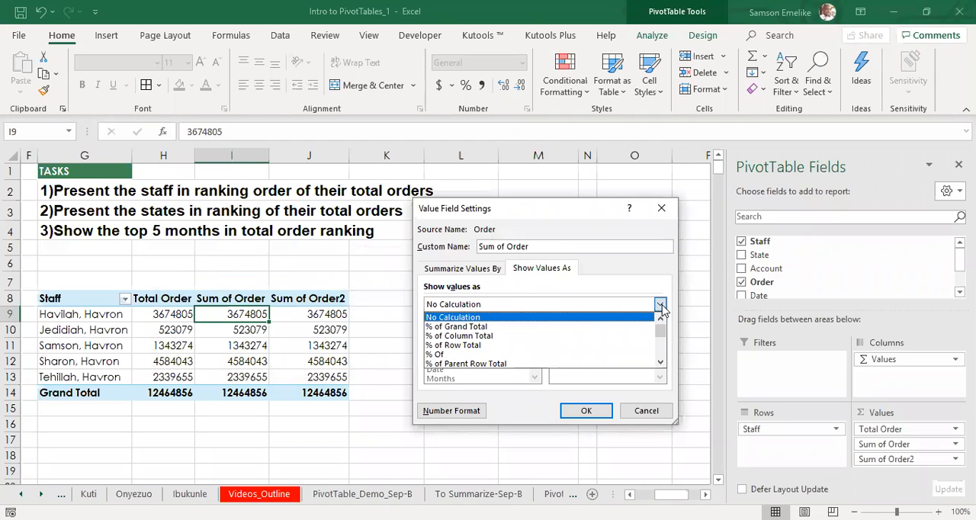
drag(660, 329, 663, 356)
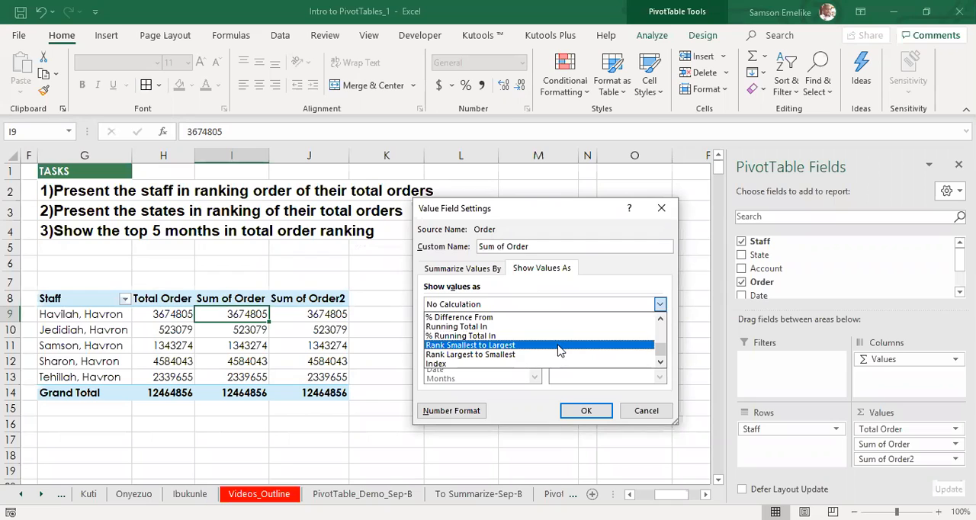
click(463, 348)
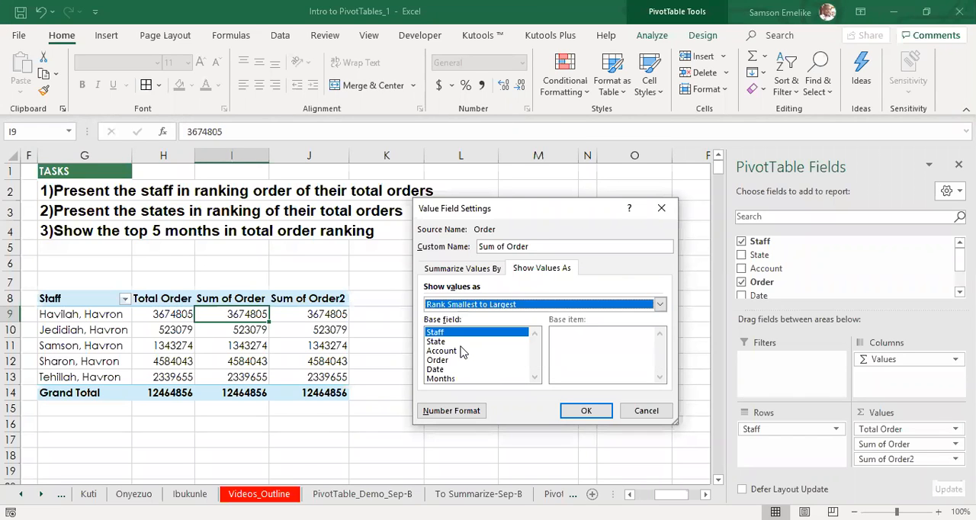
click(585, 409)
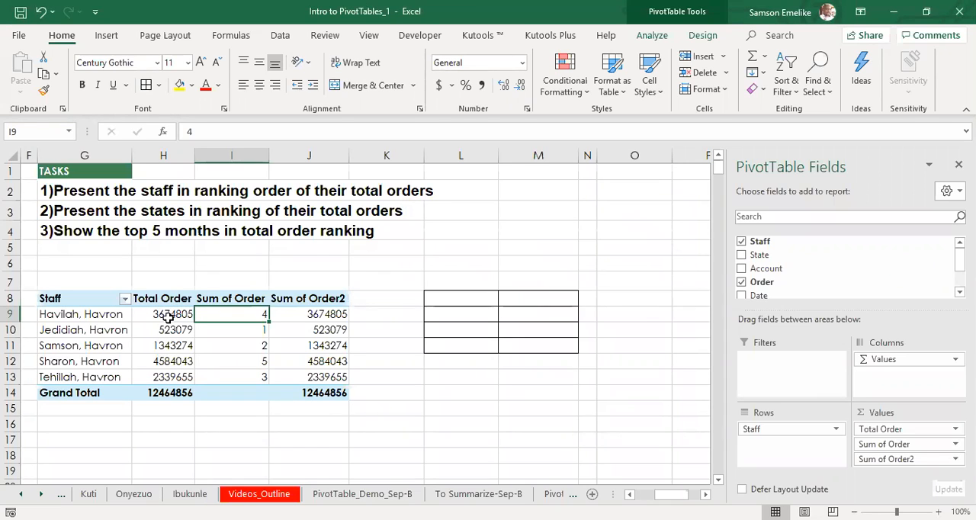
Step: Format the Total Order values as currency with the ₦ Igbo symbol and 0 decimal places
mouse_move(172, 384)
drag(168, 314, 171, 370)
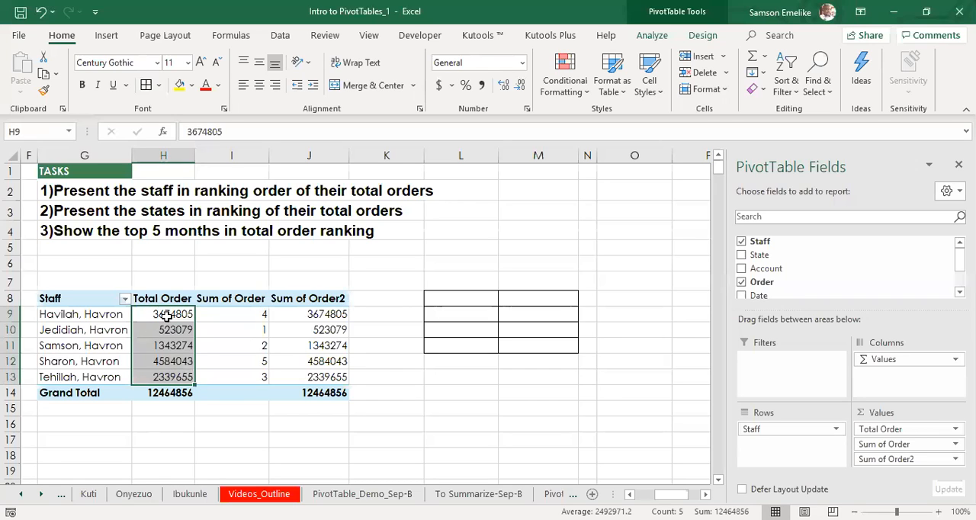
click(142, 312)
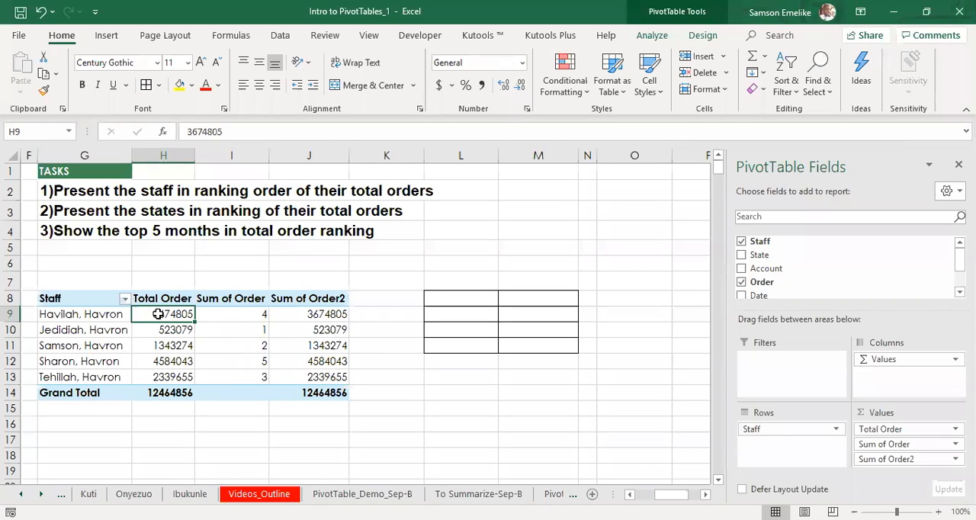
right_click(158, 314)
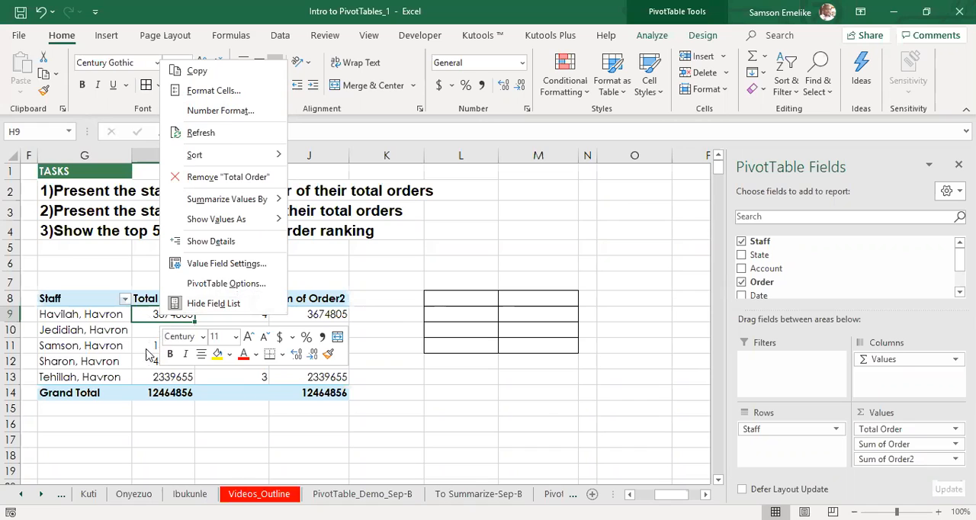
click(215, 112)
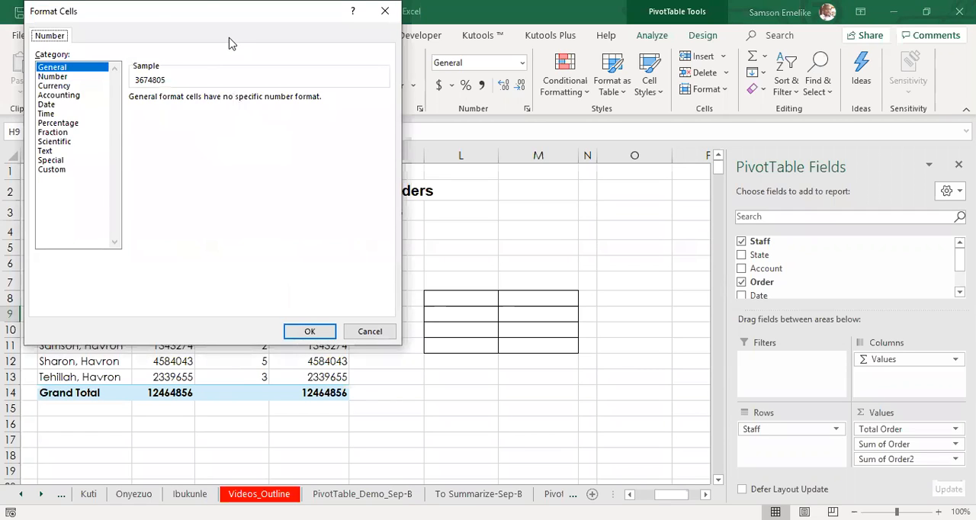
drag(209, 19, 458, 168)
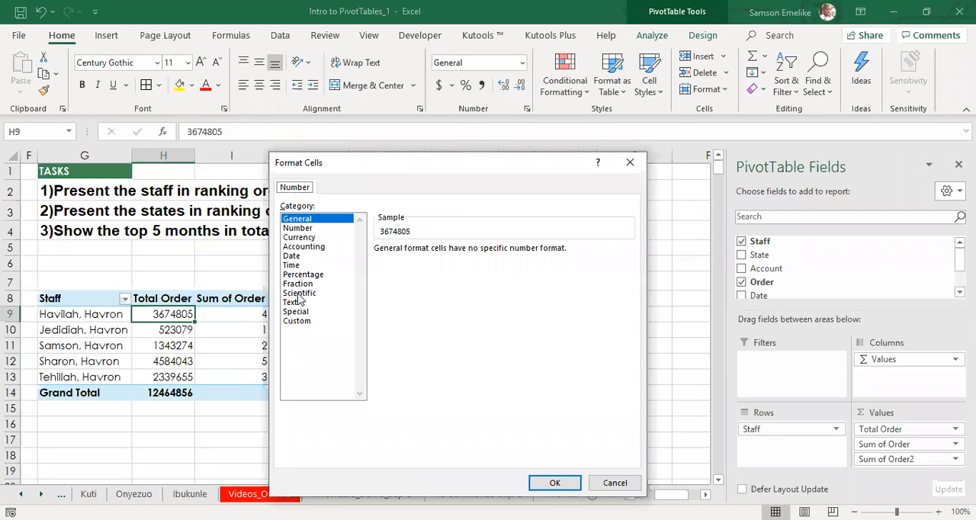
click(306, 239)
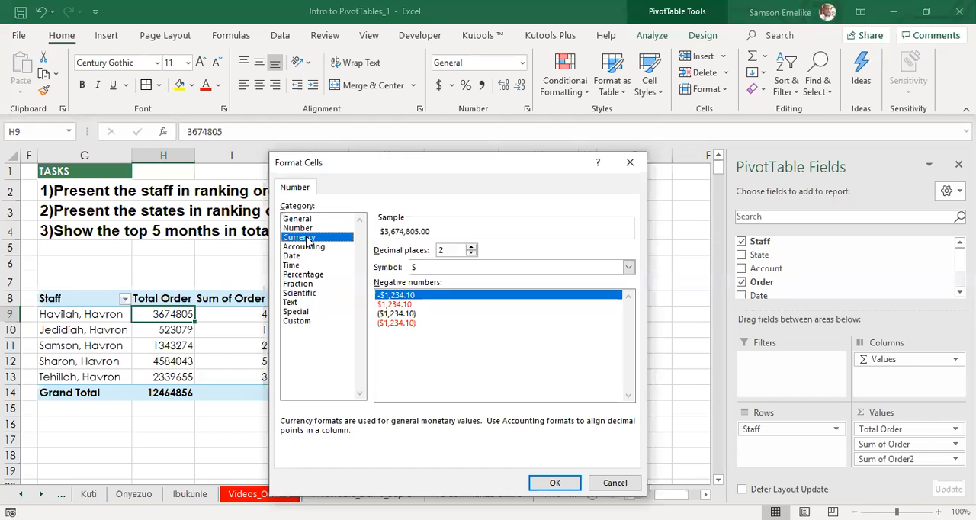
click(436, 268)
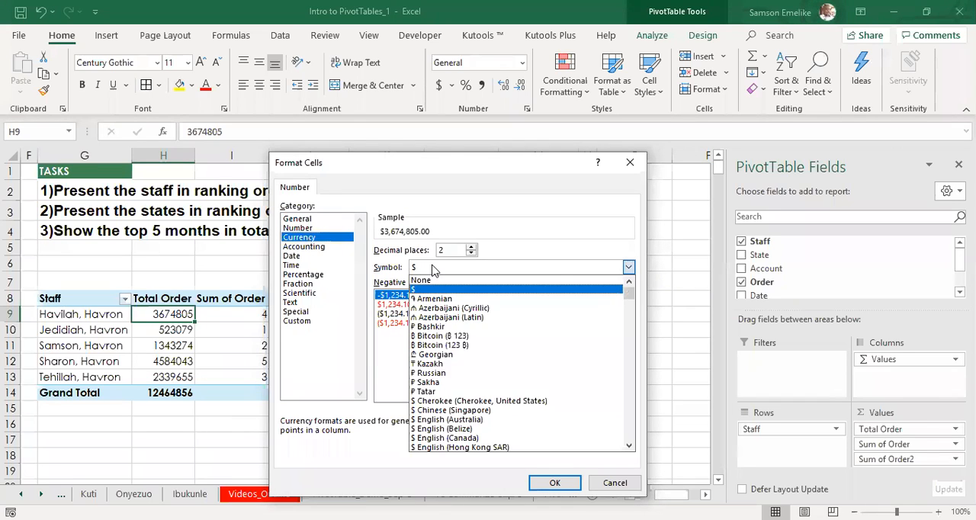
scroll(442, 354, down, 6)
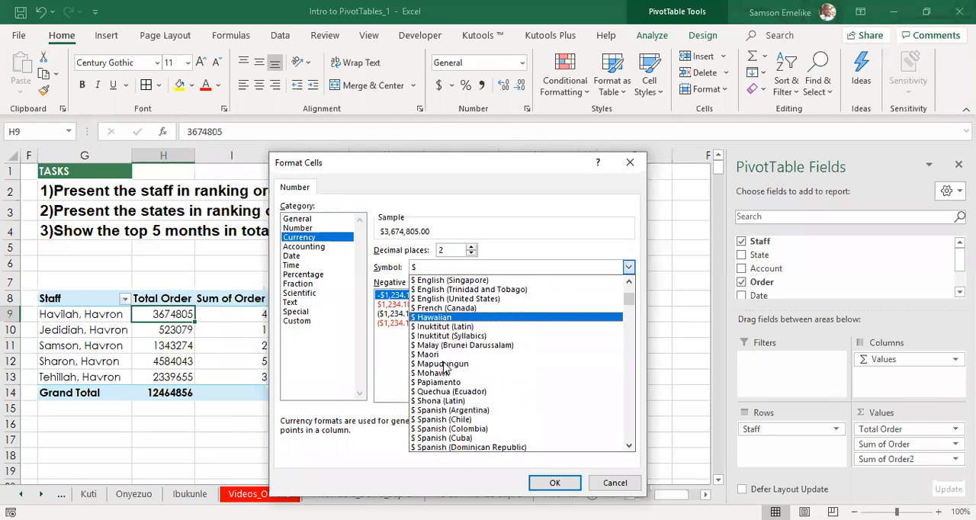
scroll(446, 370, down, 6)
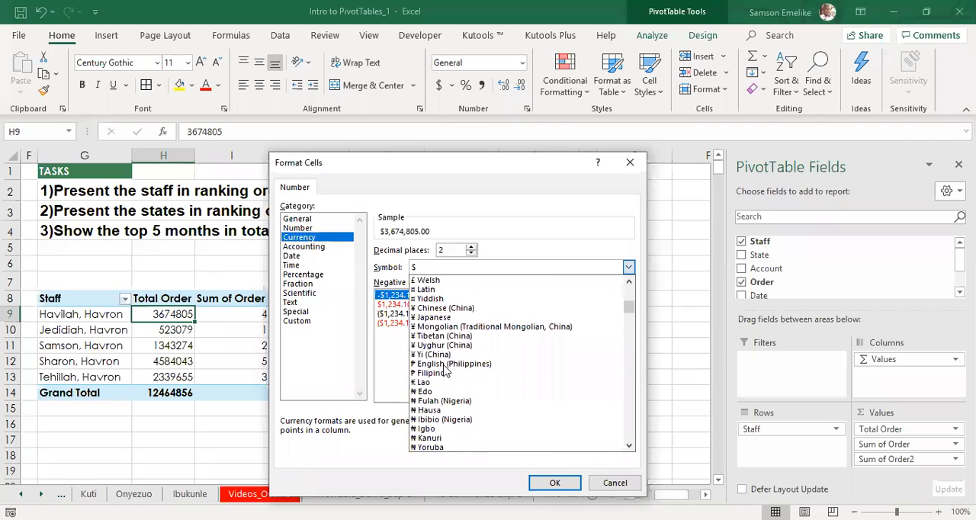
click(445, 430)
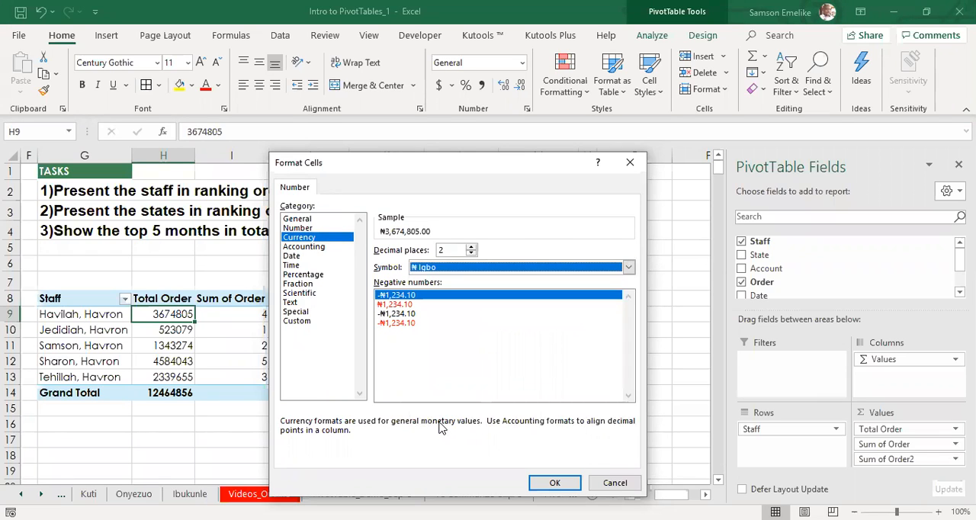
click(472, 255)
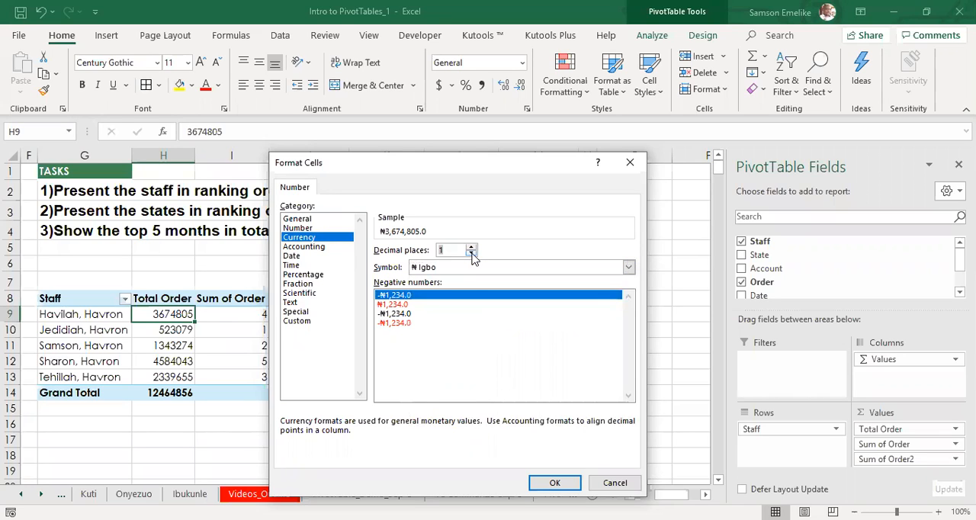
click(472, 255)
click(562, 489)
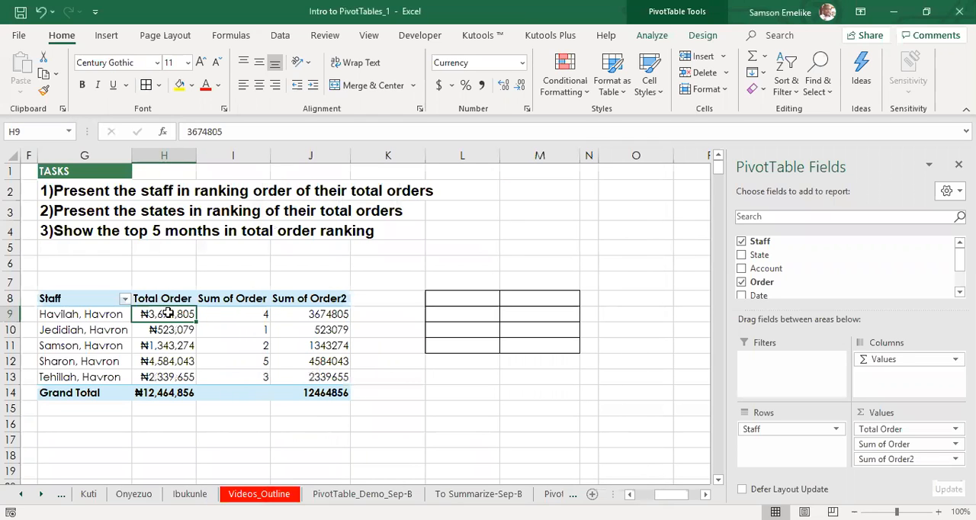
Step: Review how the Sum of Order field's values are shown in its value field settings, leaving the settings as they are
click(163, 361)
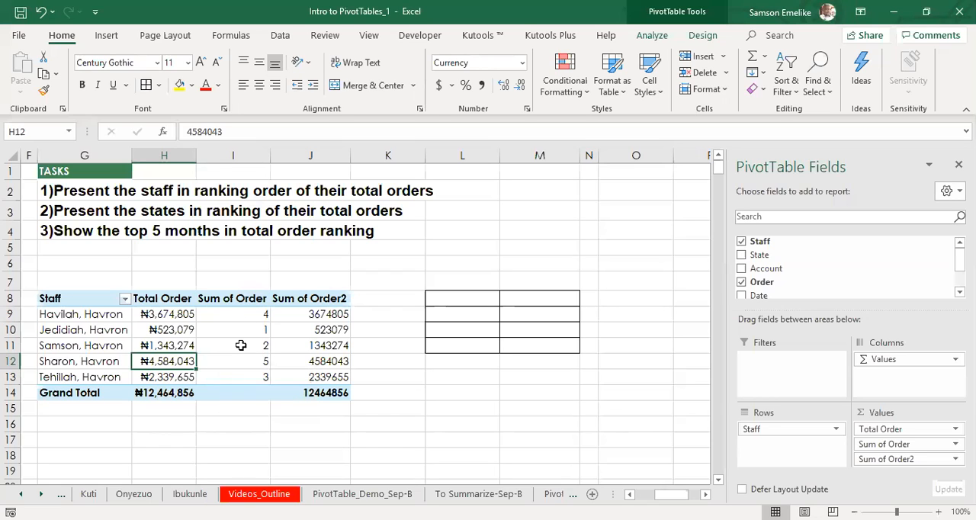
right_click(225, 314)
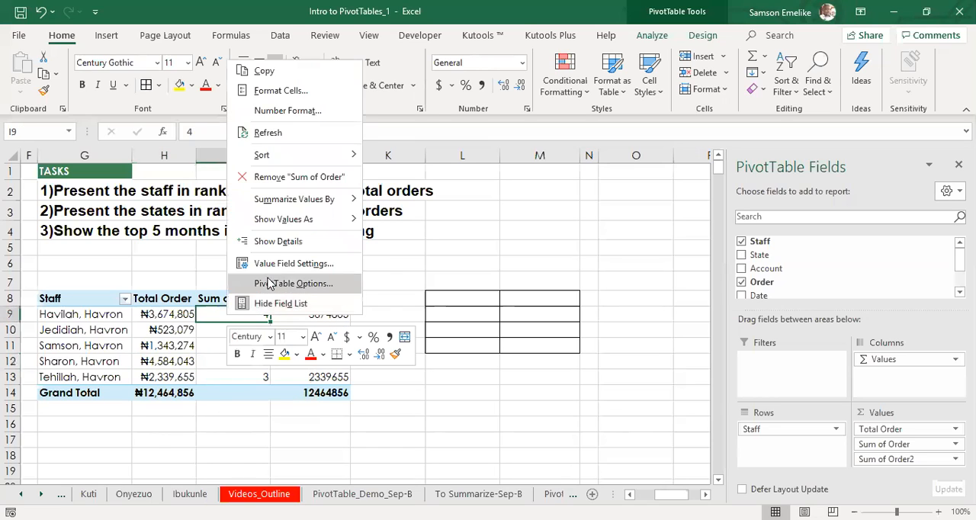
click(279, 264)
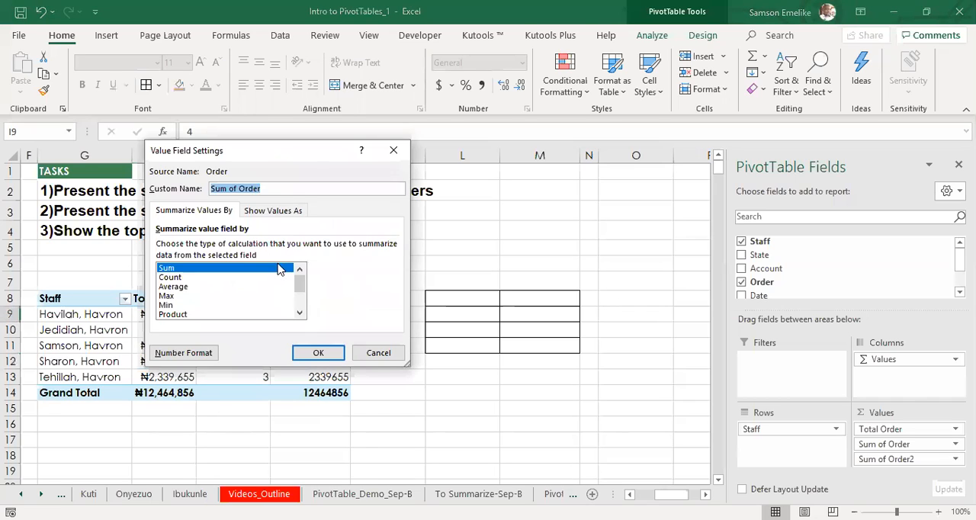
click(261, 212)
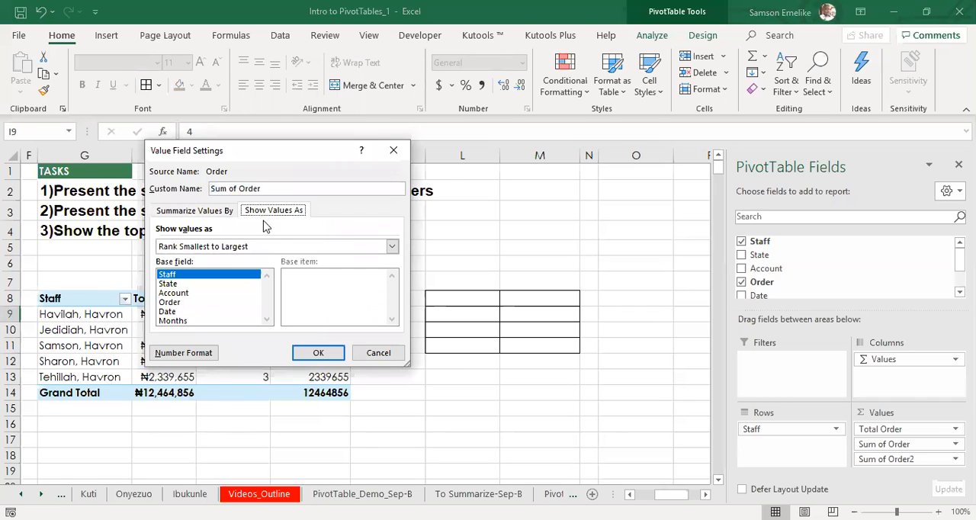
click(391, 248)
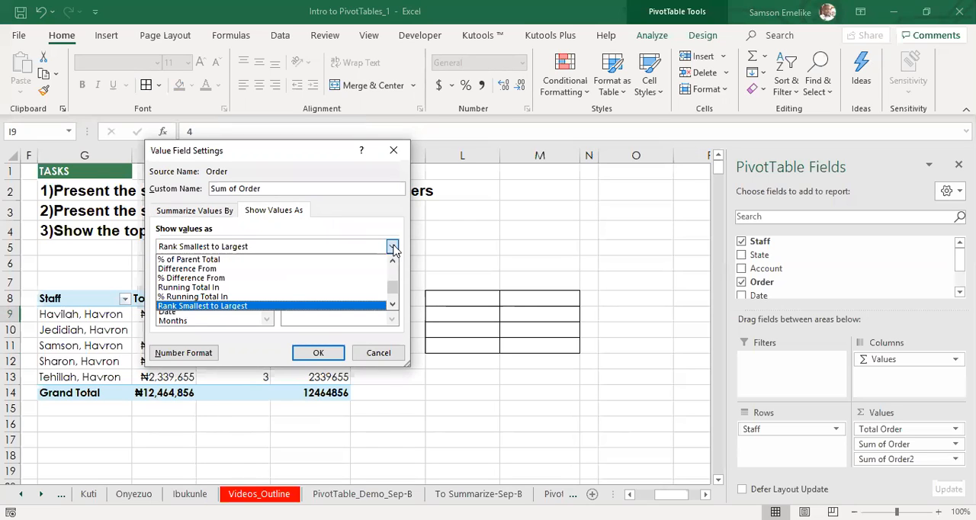
click(397, 152)
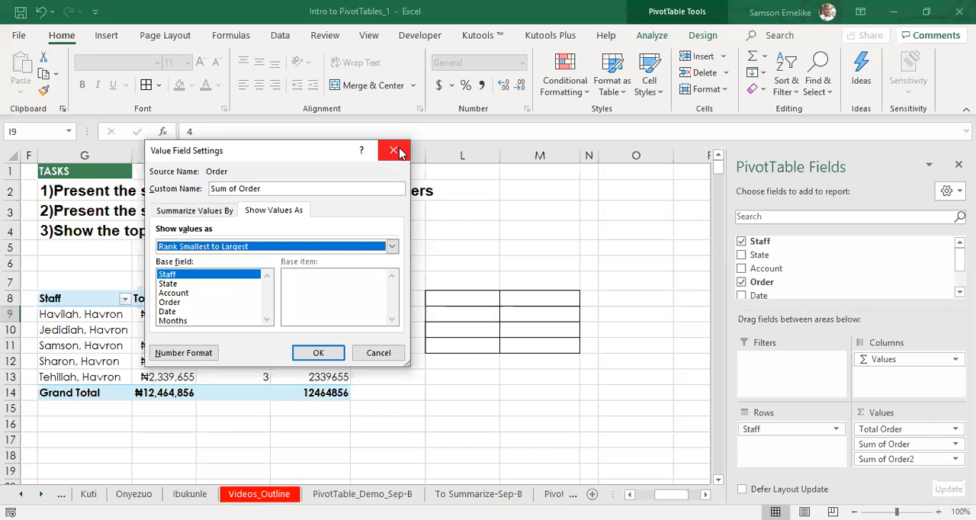
click(398, 151)
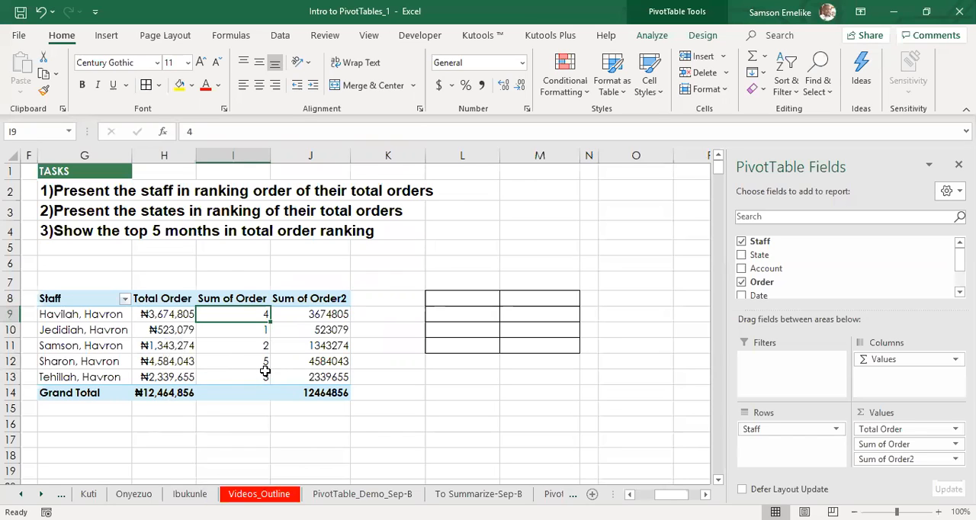
Step: Show the Sum of Order2 values as Rank Largest to Smallest with Staff as the base field
click(307, 314)
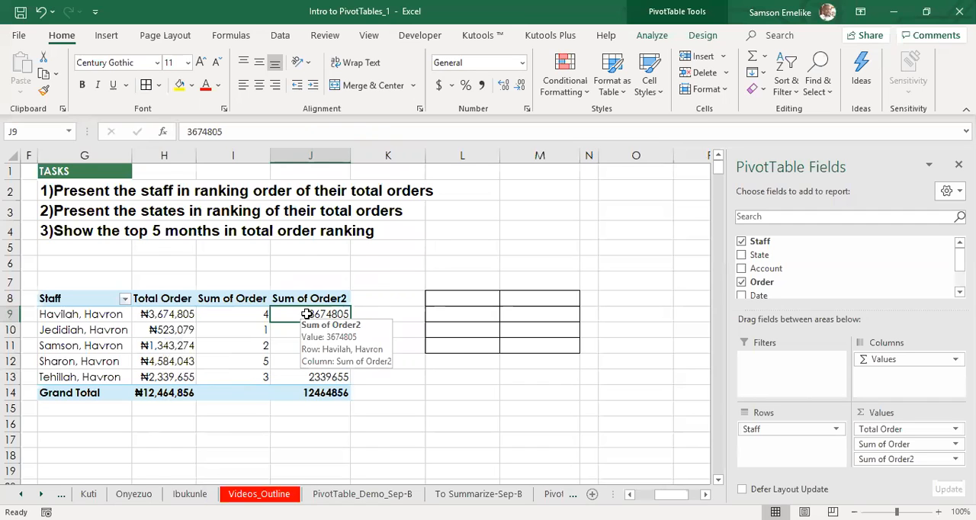
right_click(306, 314)
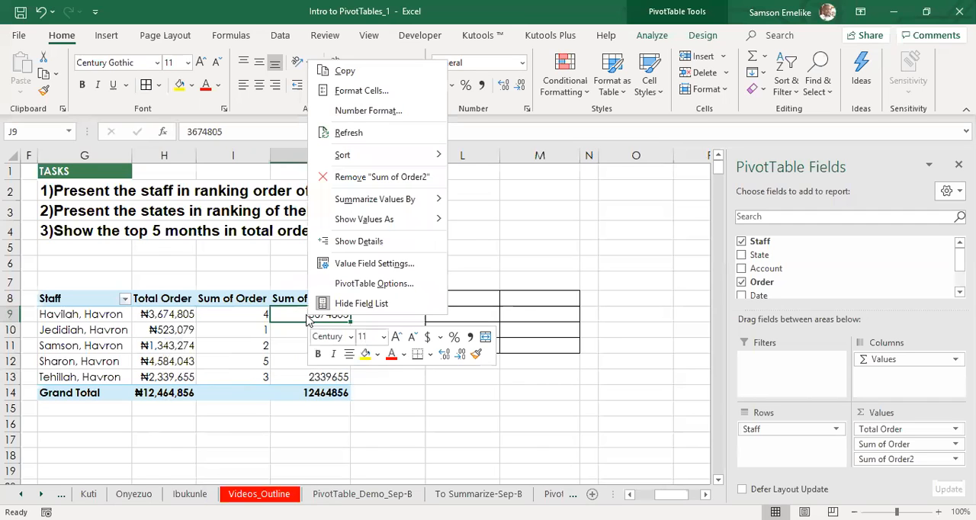
click(355, 264)
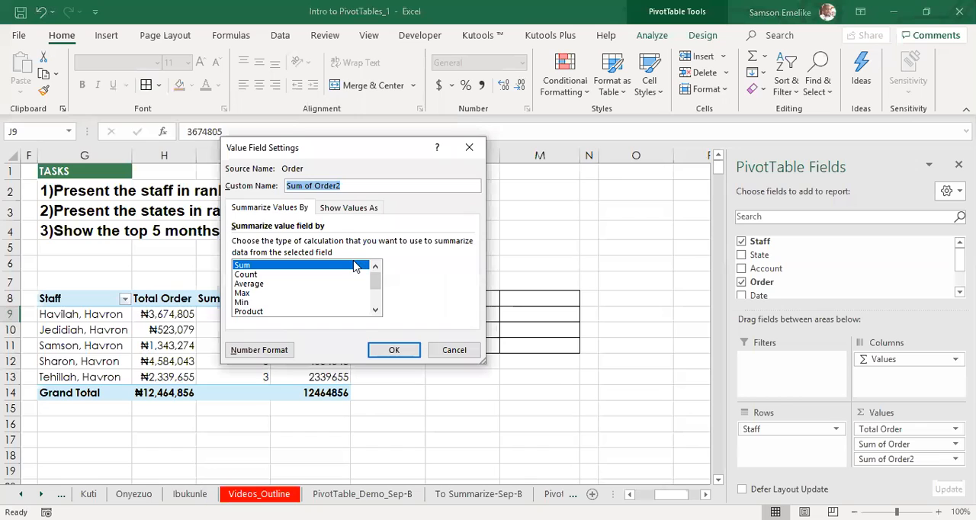
click(349, 208)
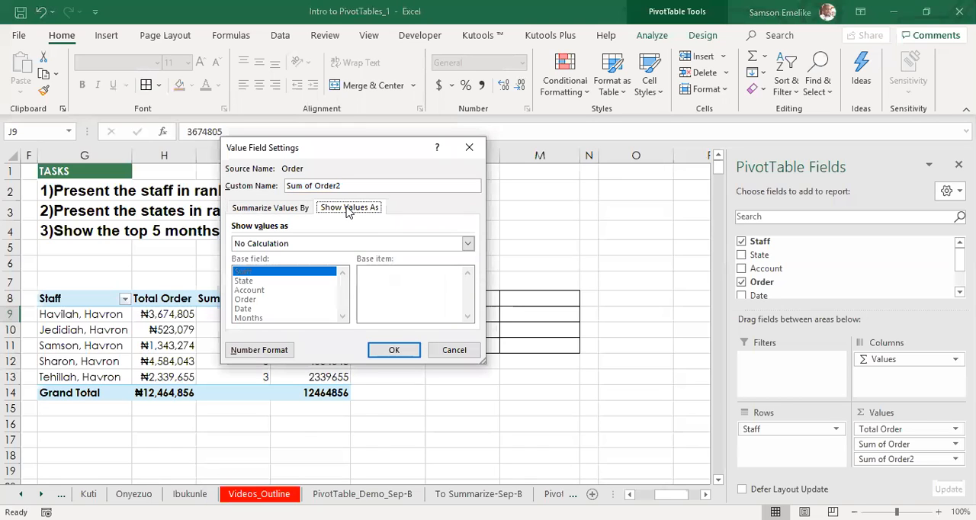
click(416, 244)
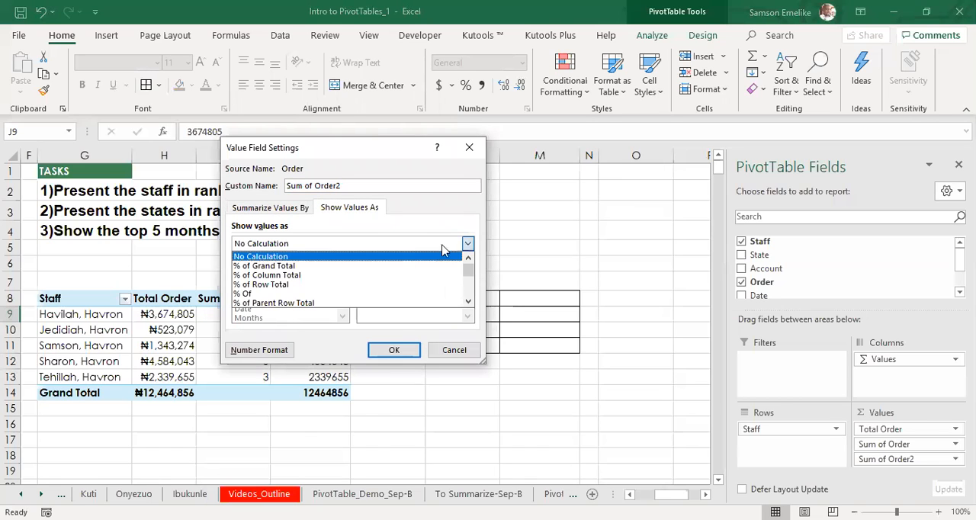
drag(470, 270, 467, 304)
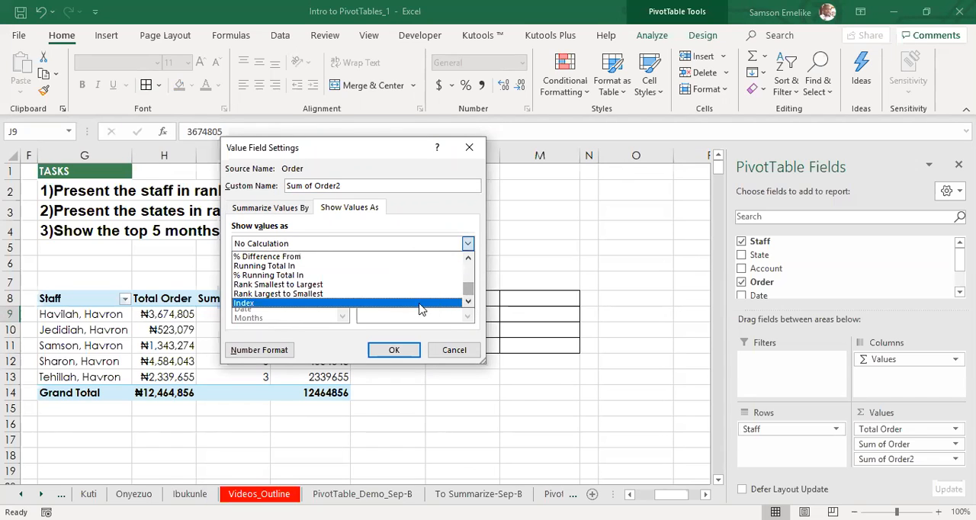
click(348, 295)
click(397, 351)
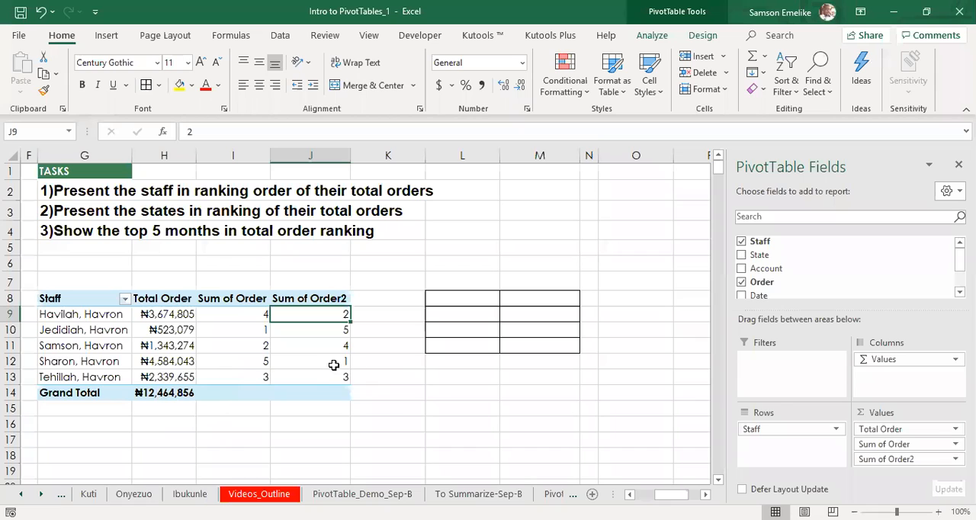
Step: Review the Show Values As calculation and base field of Sum of Order2 alongside the pivot table, without changing them
right_click(321, 312)
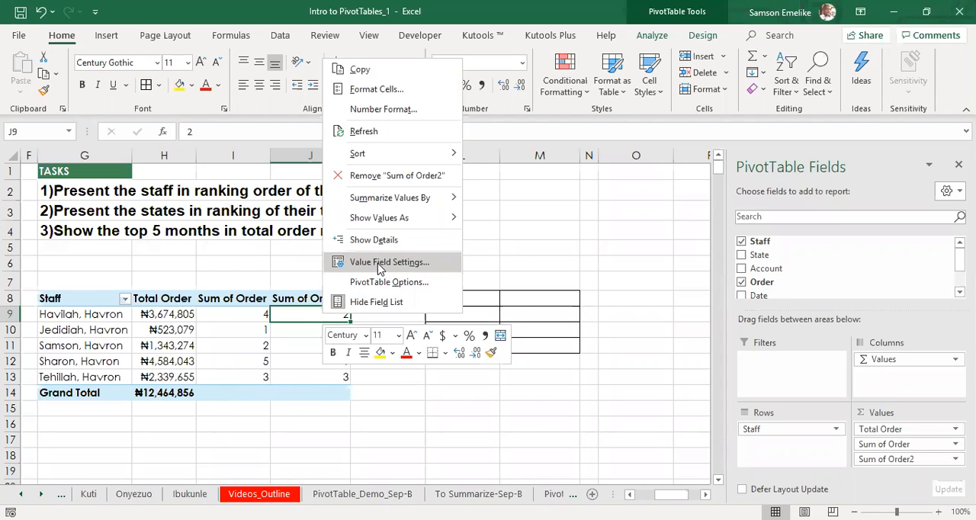
click(379, 263)
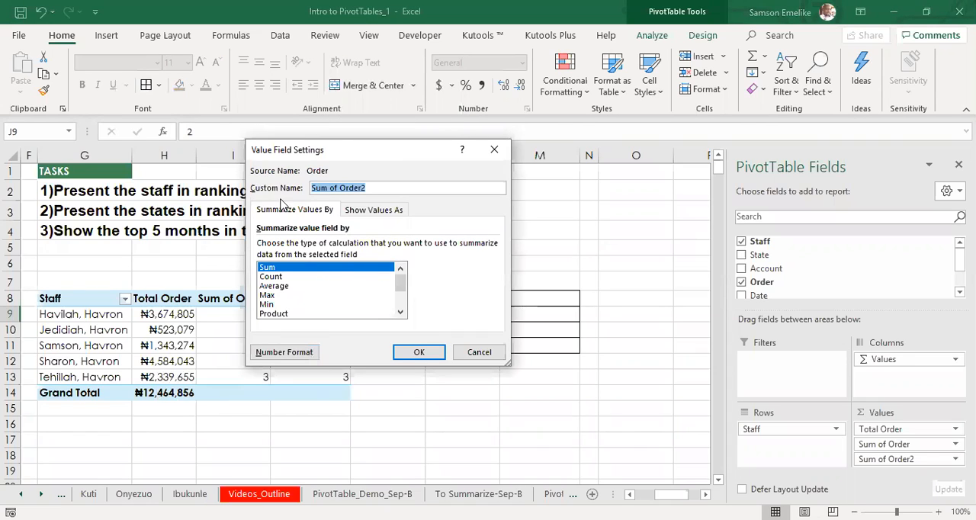
click(385, 217)
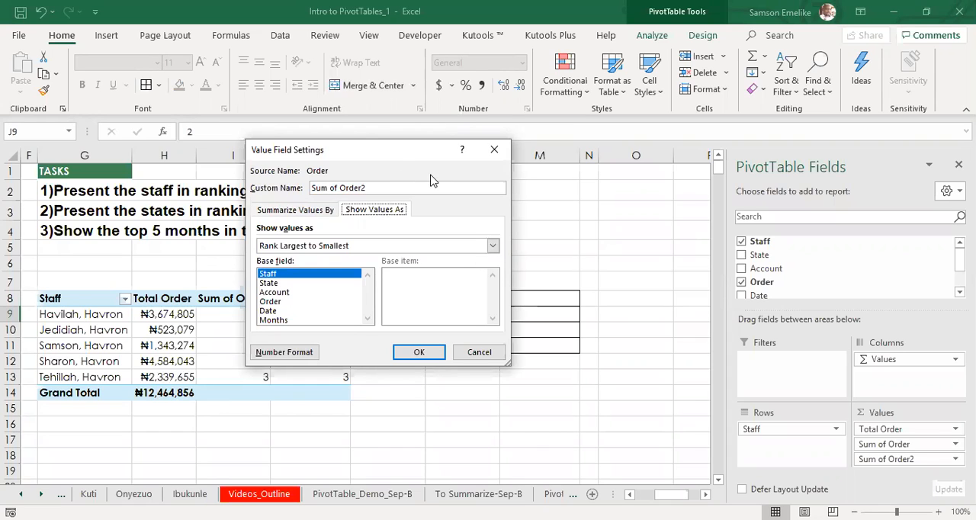
drag(385, 155, 556, 189)
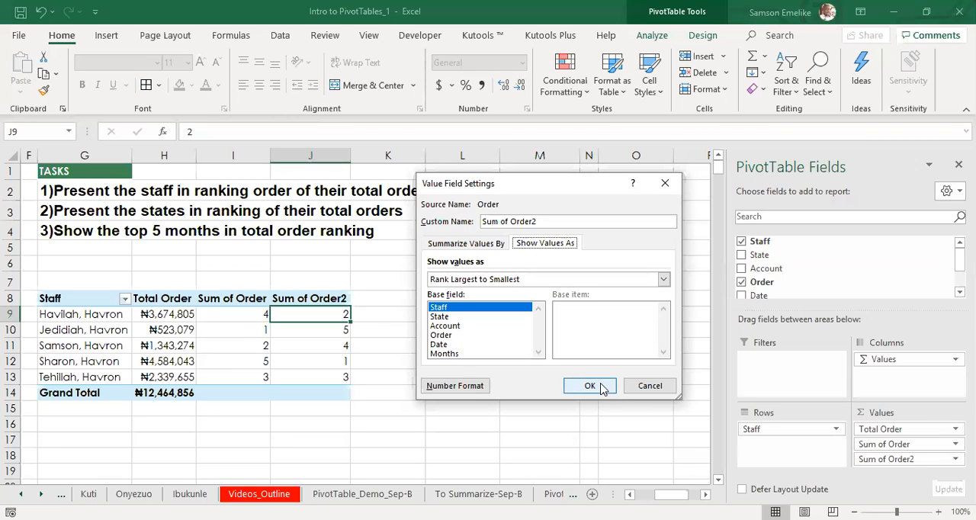
click(664, 392)
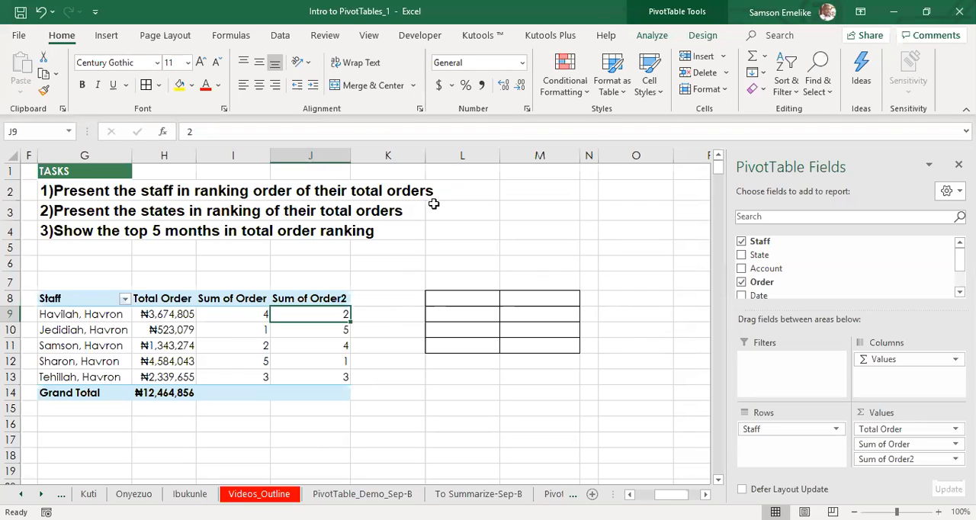
Step: Sort the staff pivot table by the Sum of Order column from smallest to largest
click(236, 313)
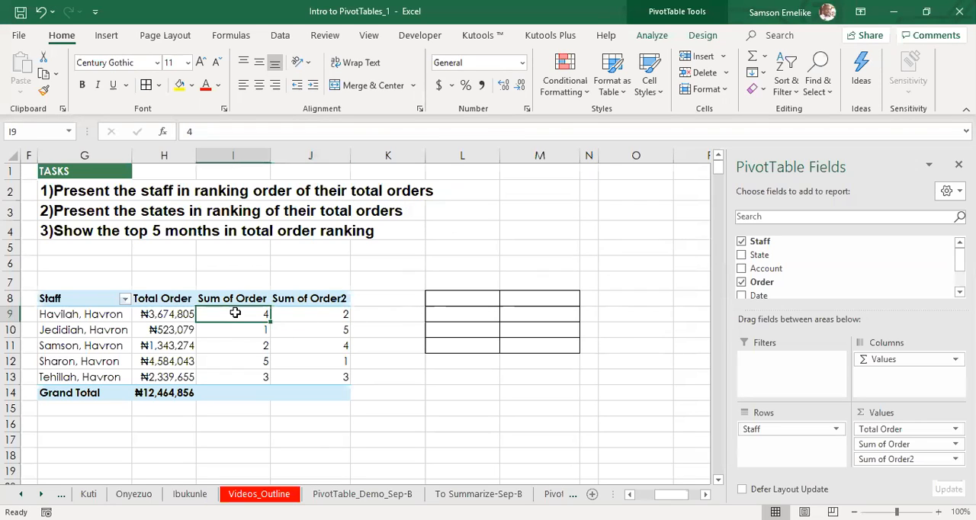
right_click(236, 313)
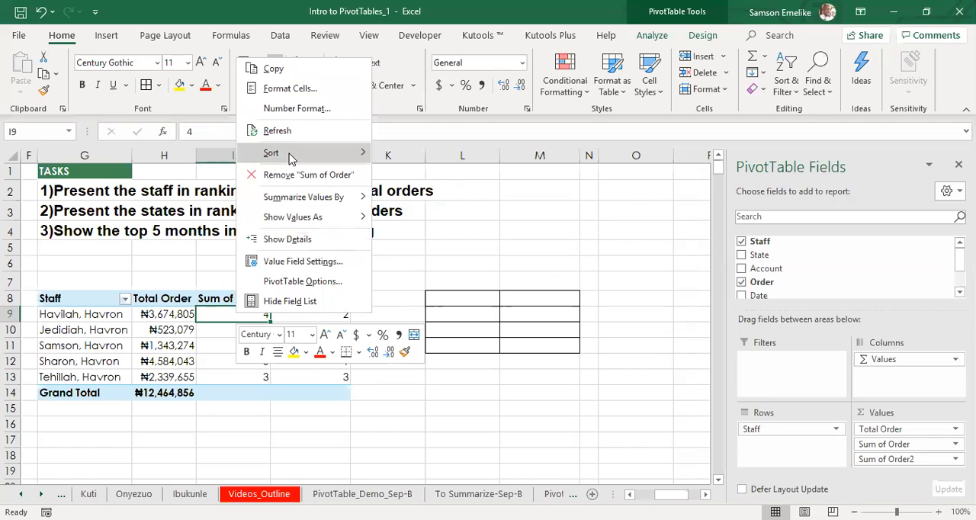
mouse_move(290, 157)
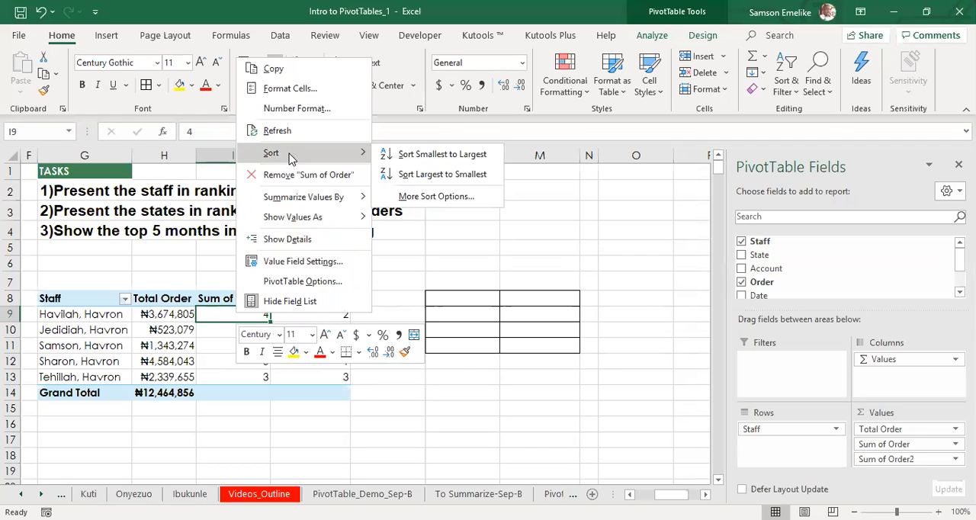
click(442, 157)
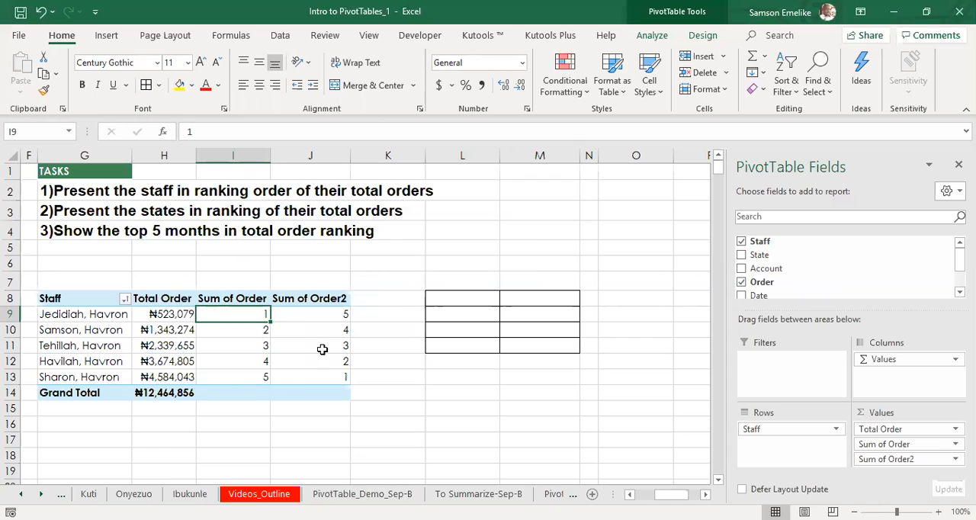
Step: Sort the staff pivot table by the Sum of Order2 column using Sort Largest to Smallest
click(325, 314)
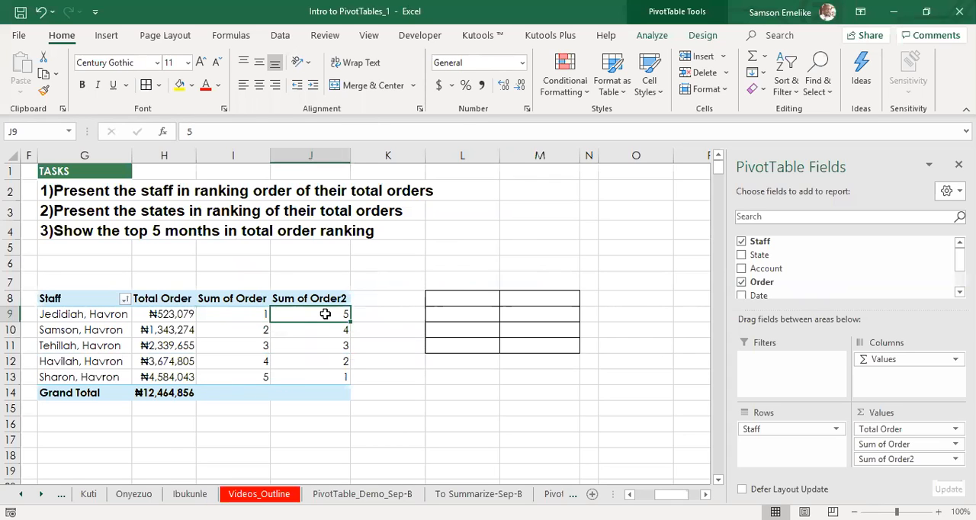
right_click(324, 314)
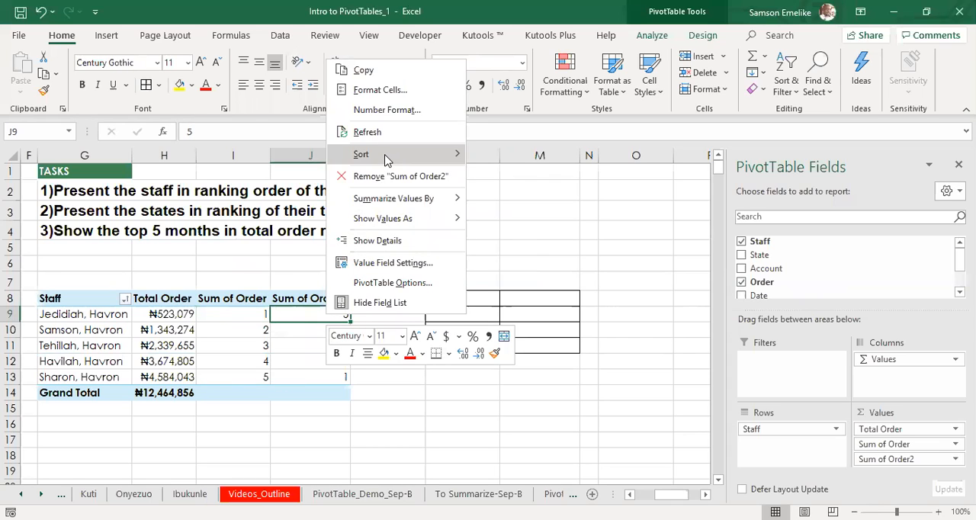
mouse_move(385, 157)
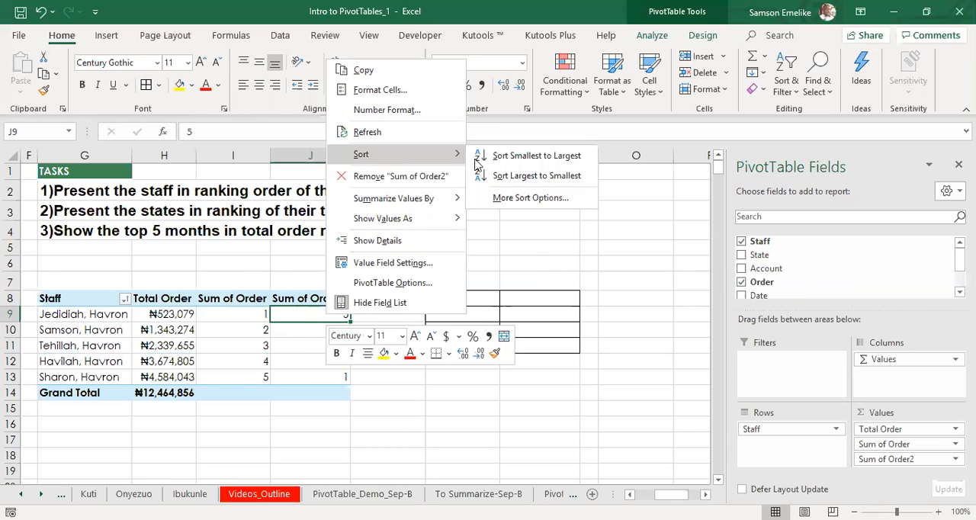
click(539, 176)
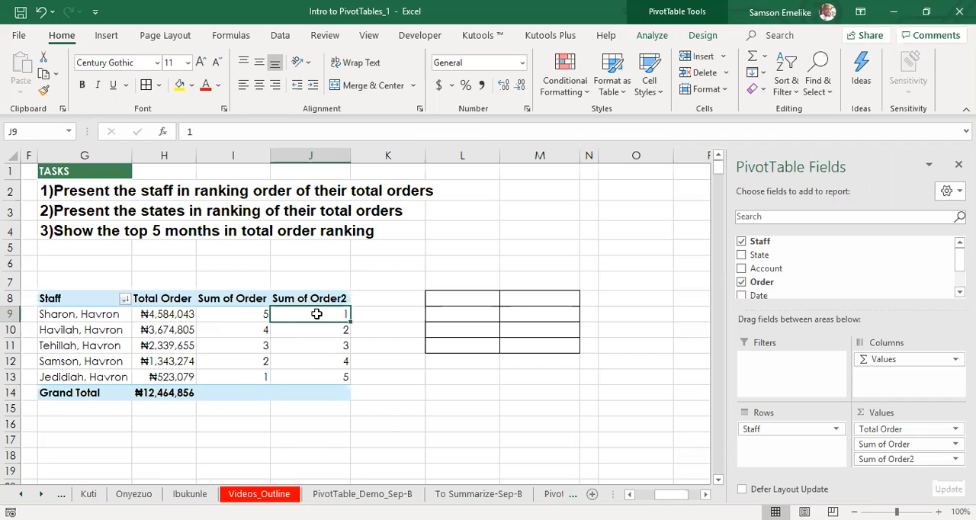
Step: Compare the first staff row's Total Order with its values in the two rank columns
click(246, 312)
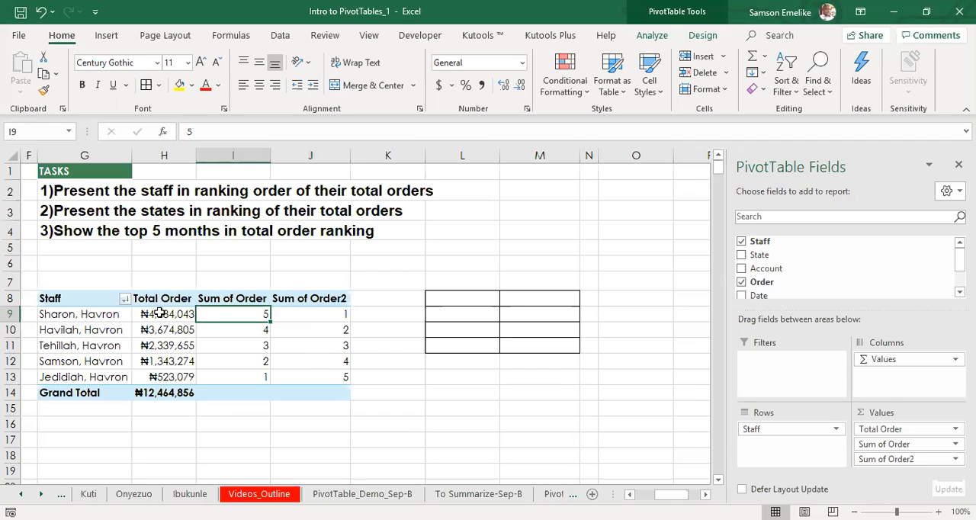
click(153, 313)
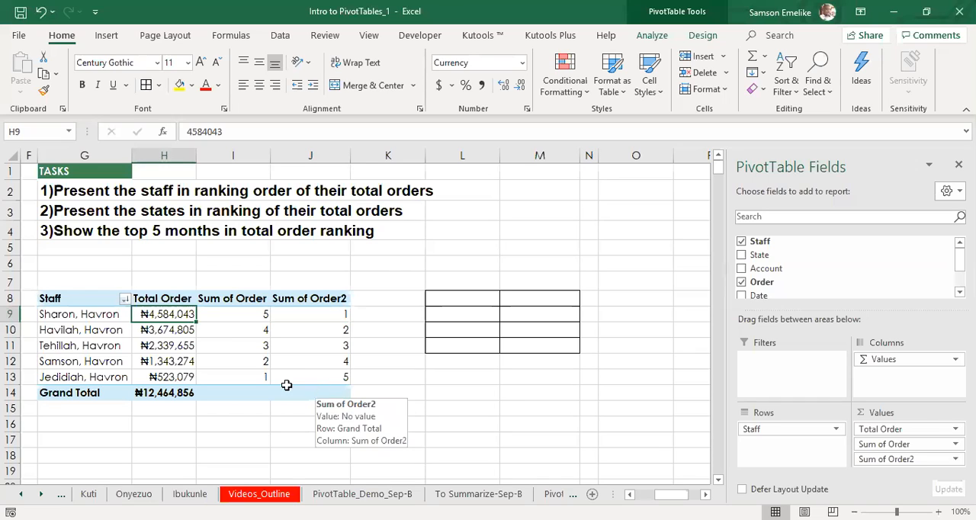
click(46, 314)
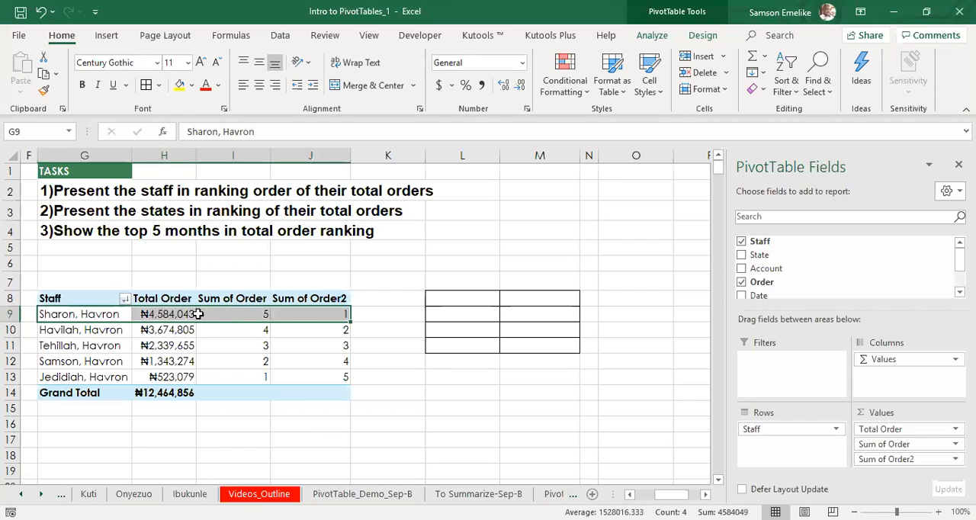
click(235, 367)
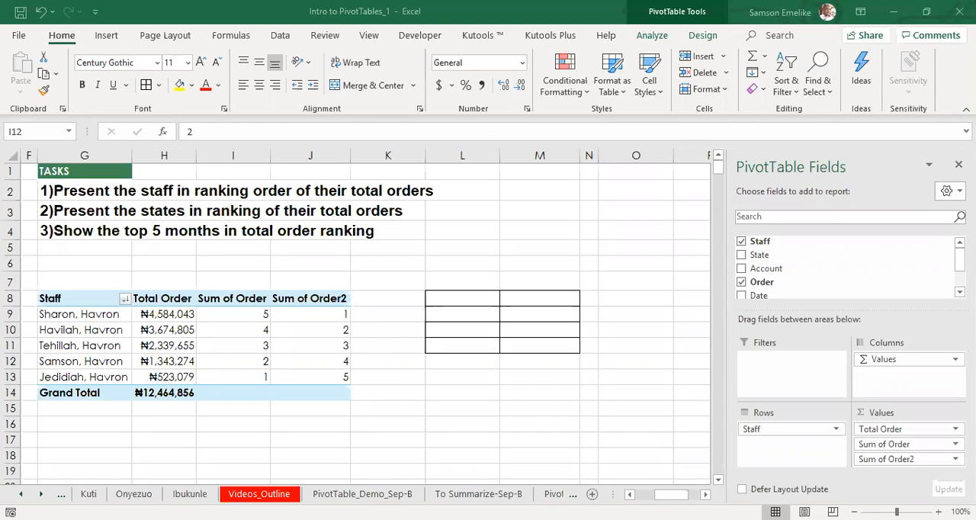
click(233, 361)
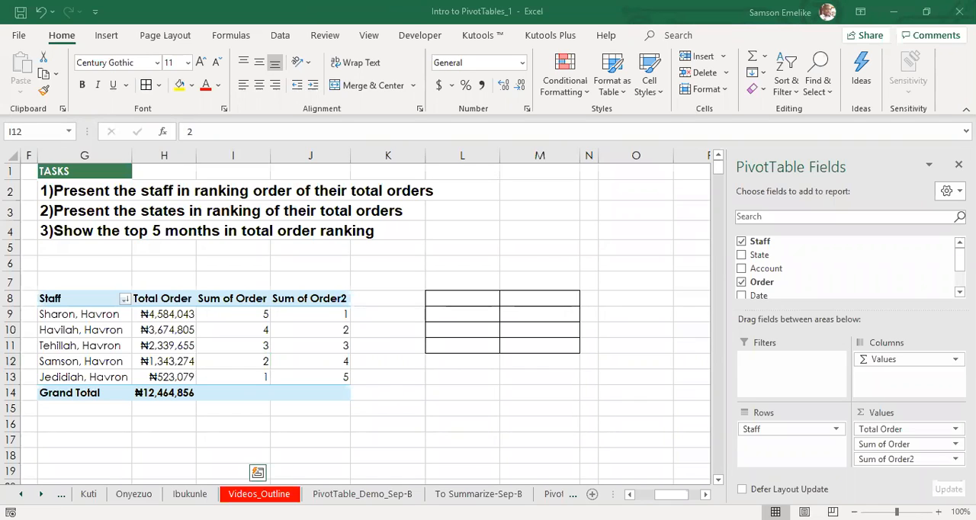
key(ctrl+c)
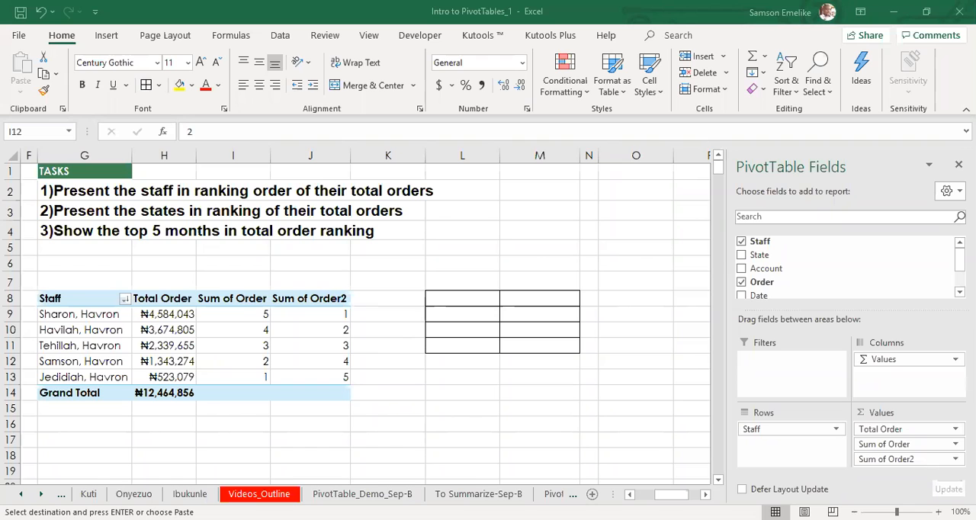
key(alt+Tab)
click(892, 6)
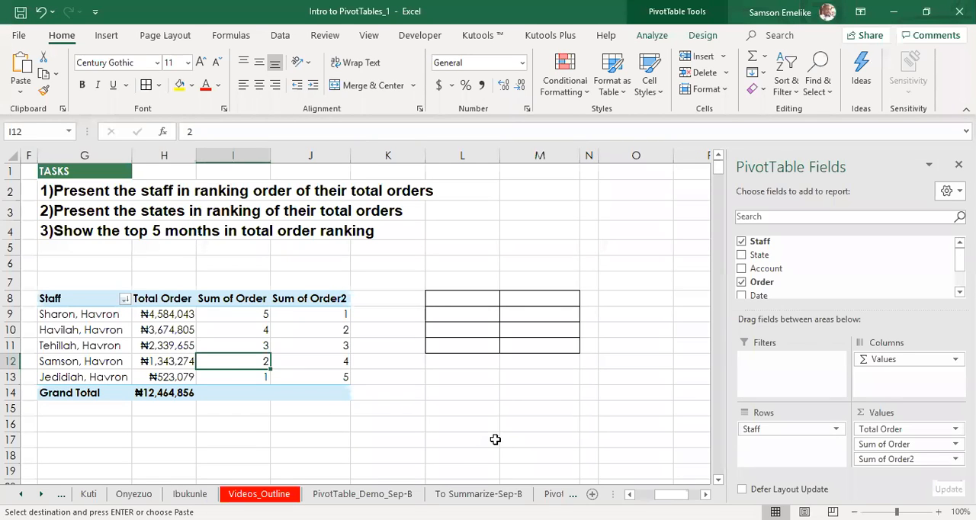
Step: Widen the sheet tab area to make room for more sheet names
drag(610, 495, 694, 494)
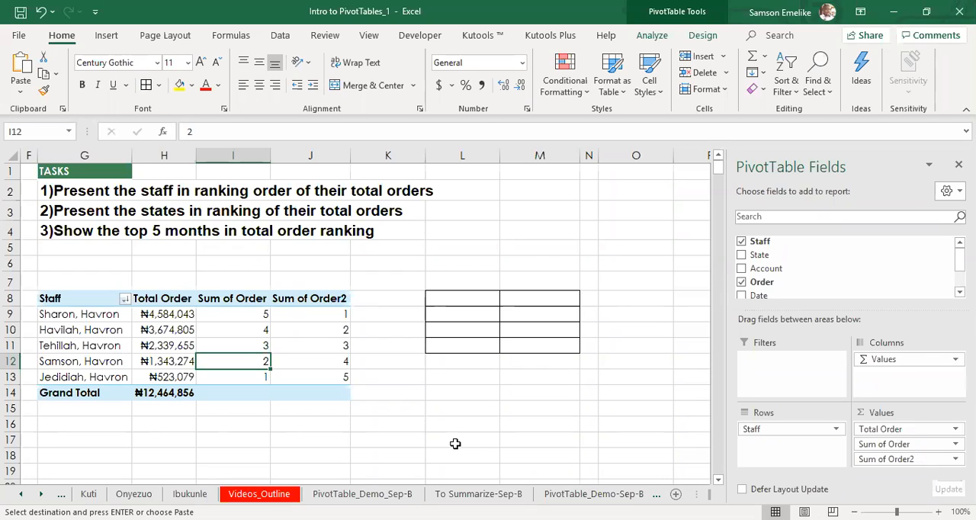
Step: Review the pivot tables on the PivotTable_Demo-Sep-B and To Summarize-Sep-B sheets, and return to To Sort-Sep-B
click(509, 495)
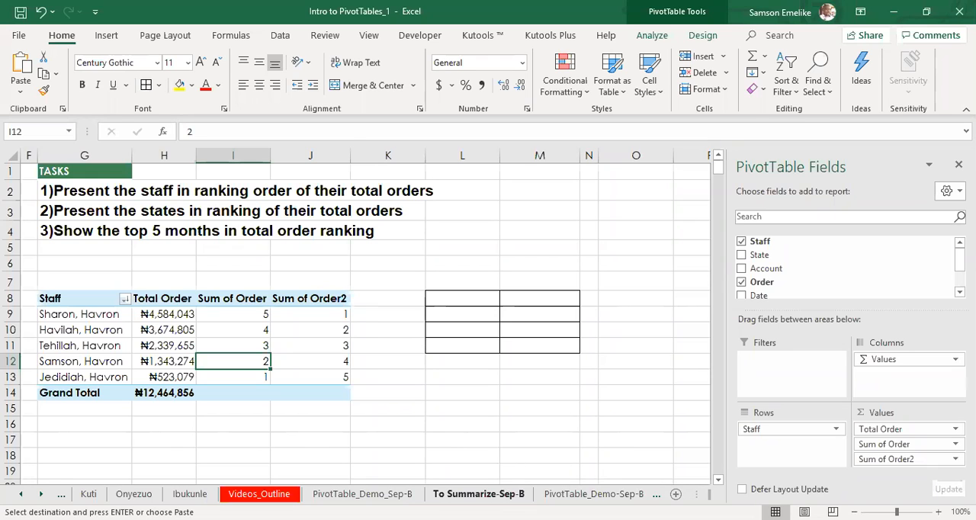
click(537, 496)
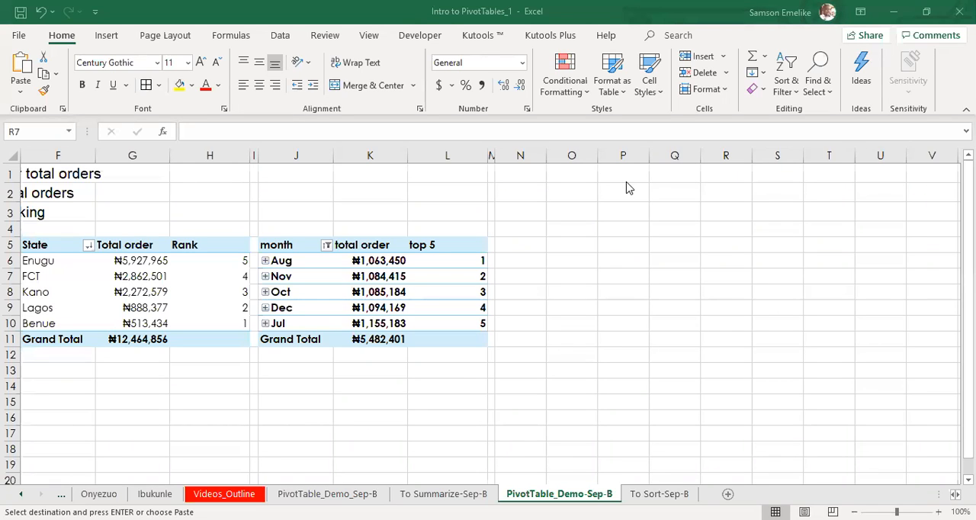
click(307, 437)
key(alt+Tab)
click(443, 494)
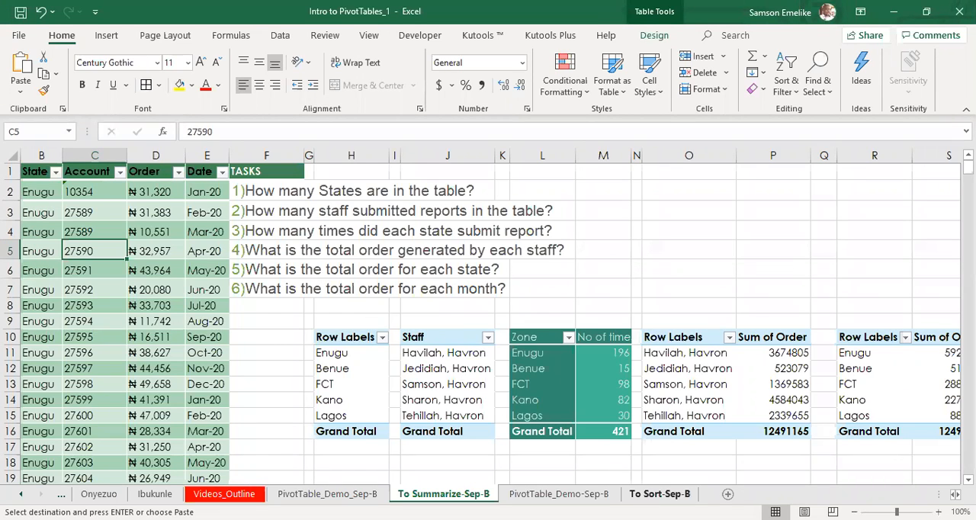
click(660, 494)
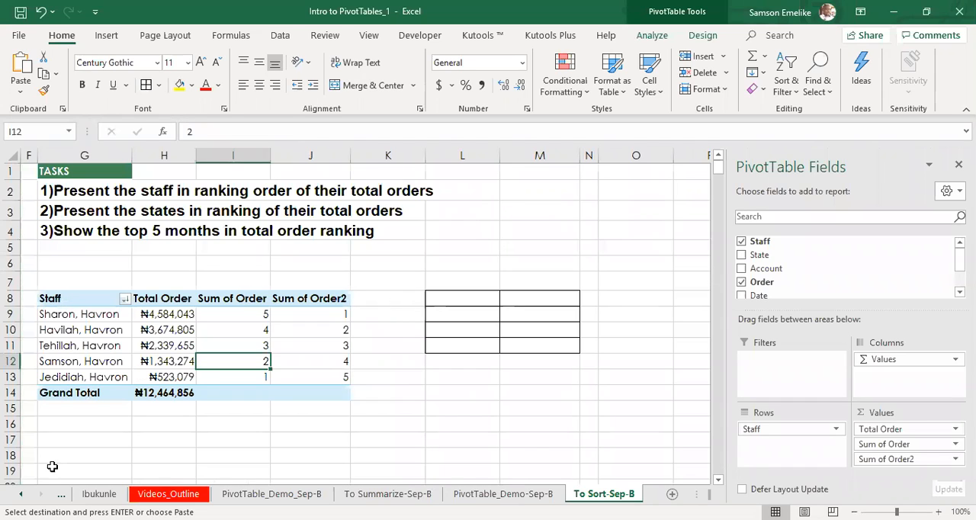
Step: Move the Videos_Outline sheet to the front of the workbook, before Video_Tables
click(21, 493)
click(21, 494)
click(20, 493)
click(20, 493)
click(21, 493)
click(20, 494)
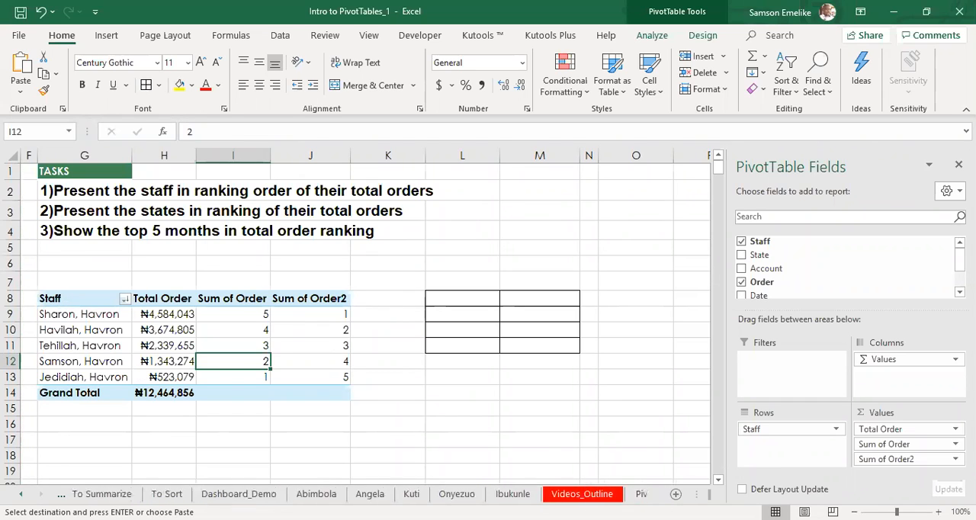
click(21, 494)
click(21, 494)
click(20, 494)
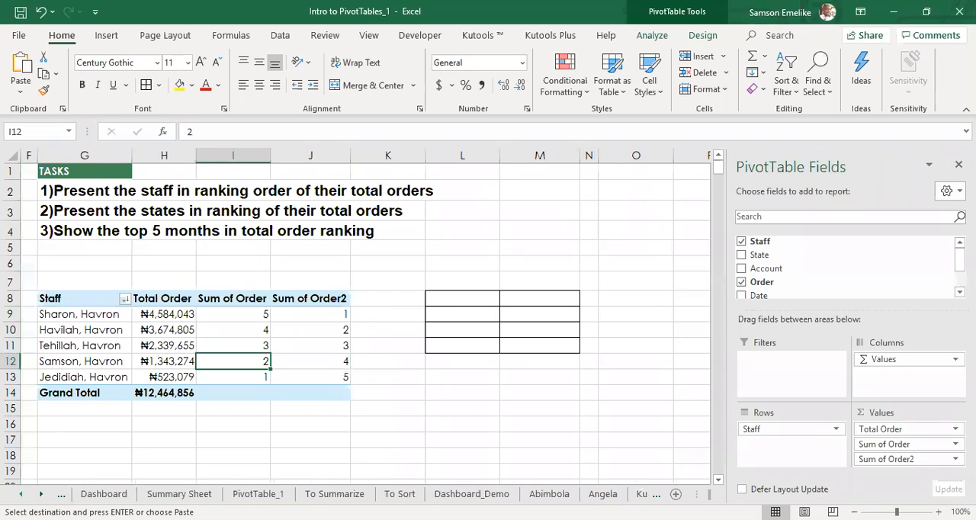
click(20, 493)
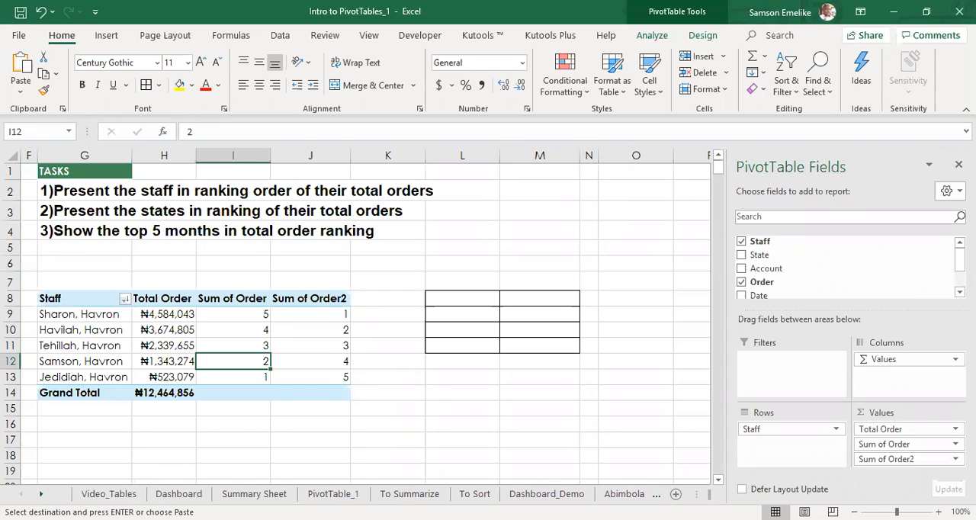
click(41, 494)
click(41, 494)
click(41, 494)
click(41, 494)
click(41, 494)
click(511, 495)
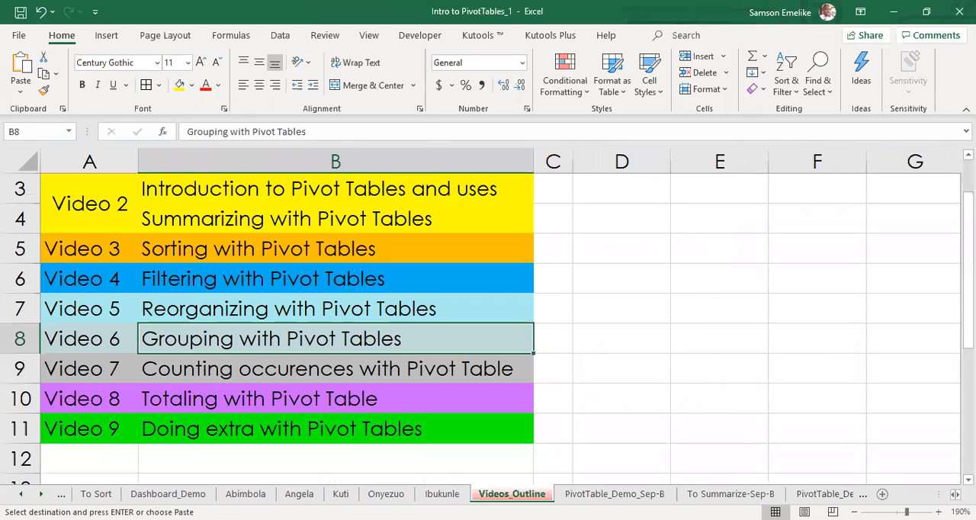
right_click(496, 494)
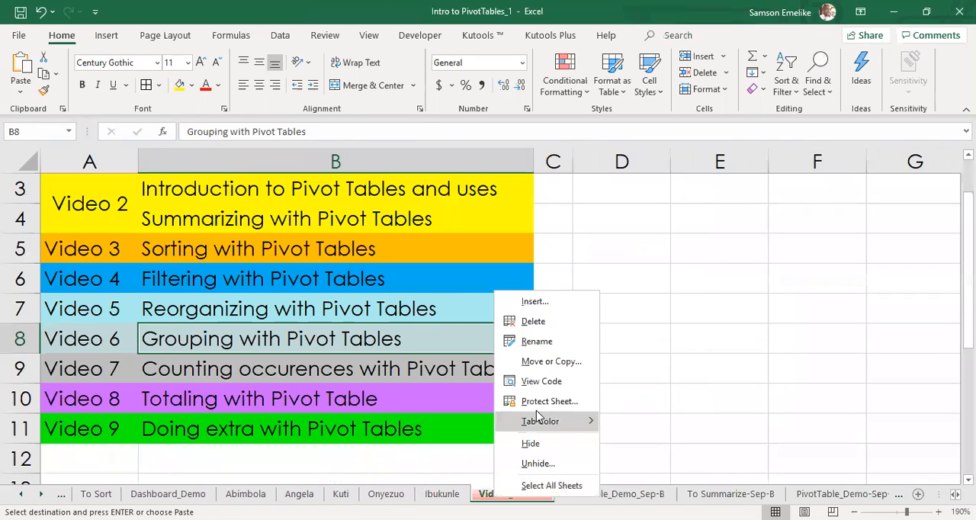
click(549, 361)
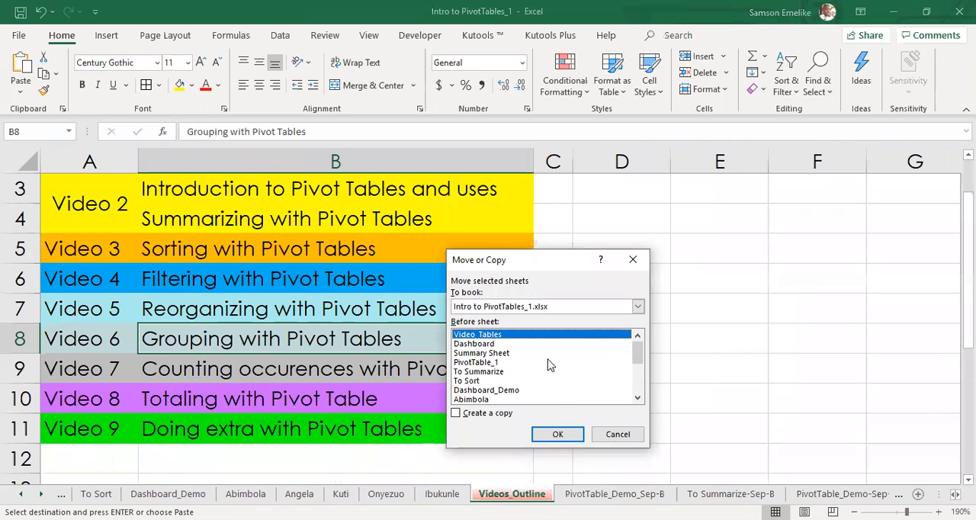
click(559, 436)
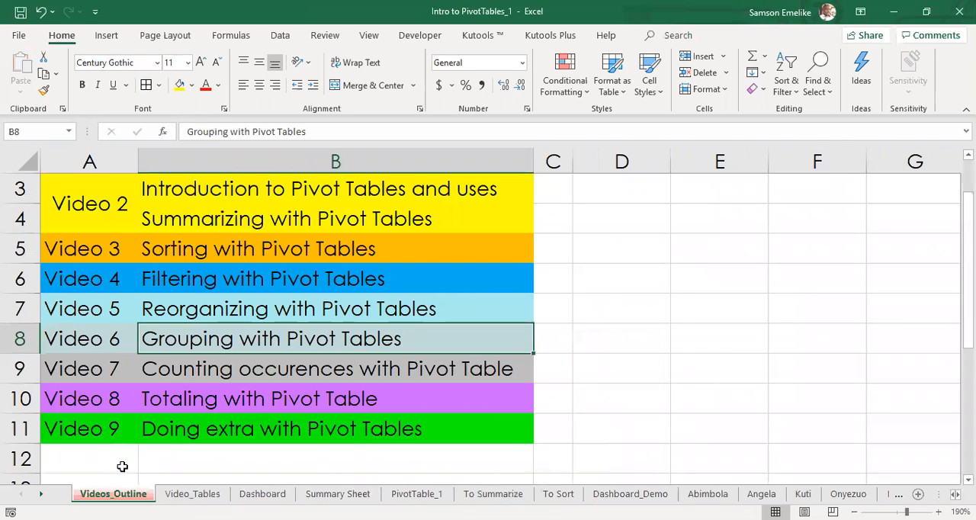
Step: Delete the Day slicer that covers the orders table on the Video_Tables sheet
click(192, 494)
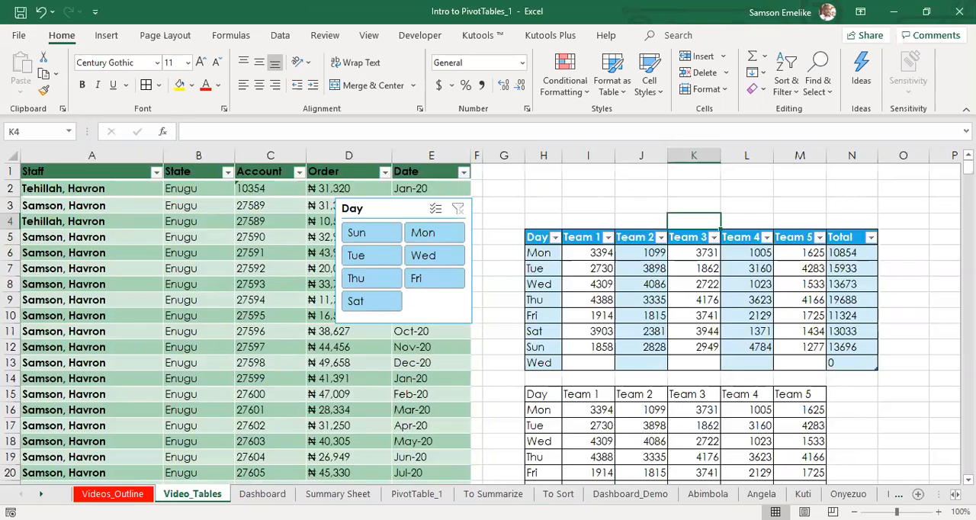
click(113, 494)
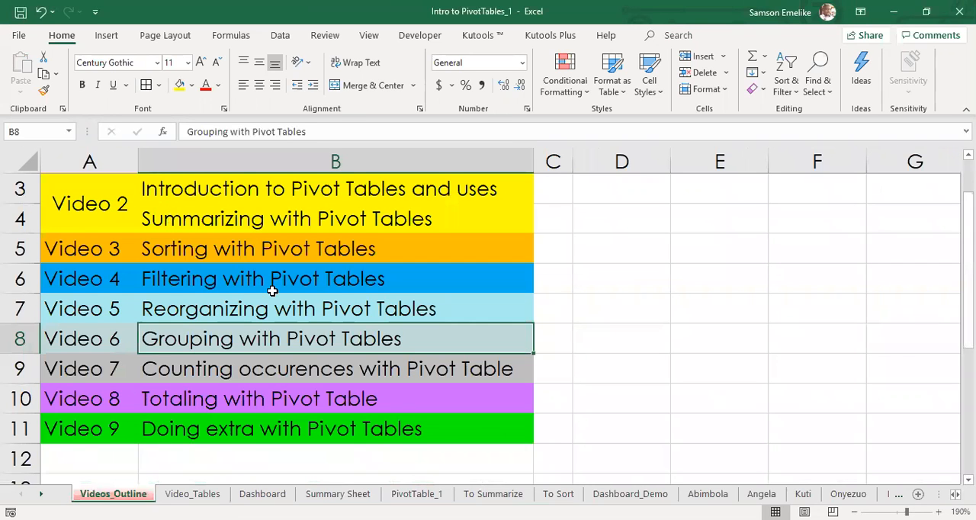
click(192, 494)
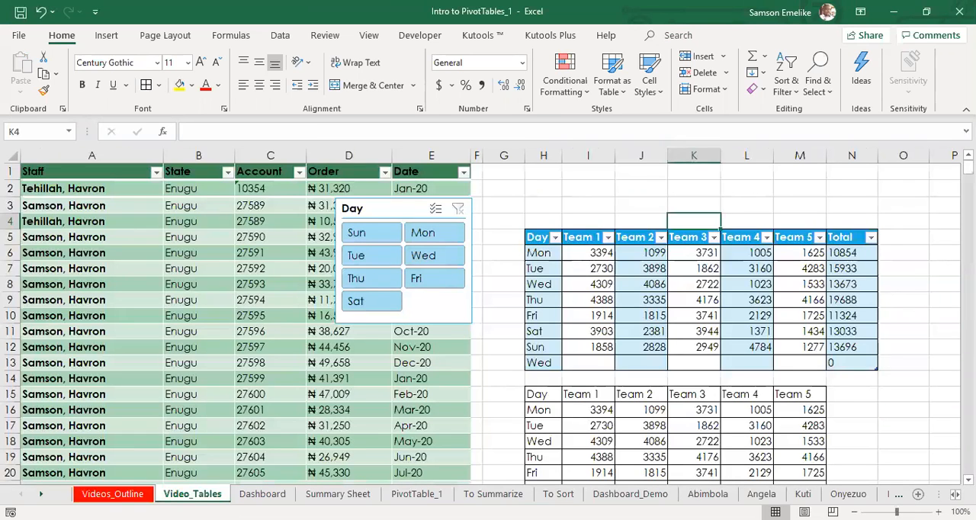
click(427, 198)
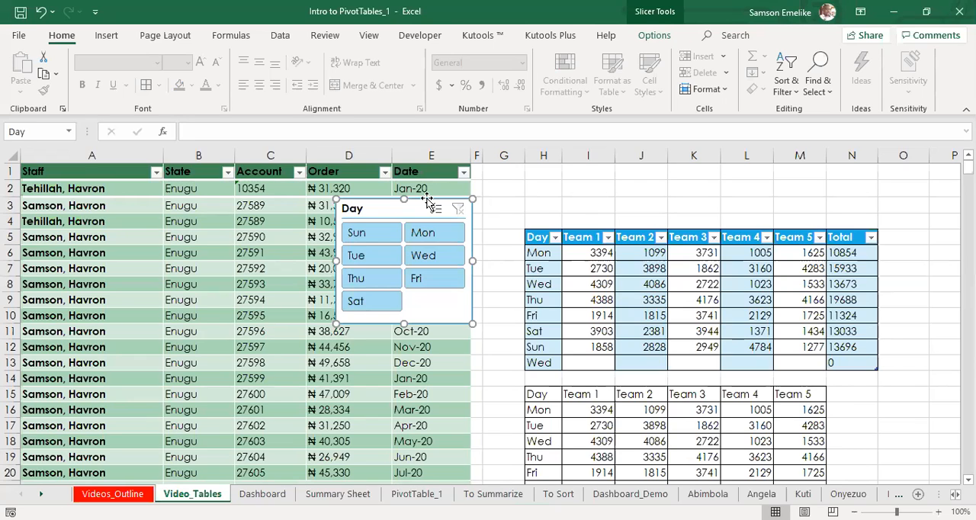
key(Delete)
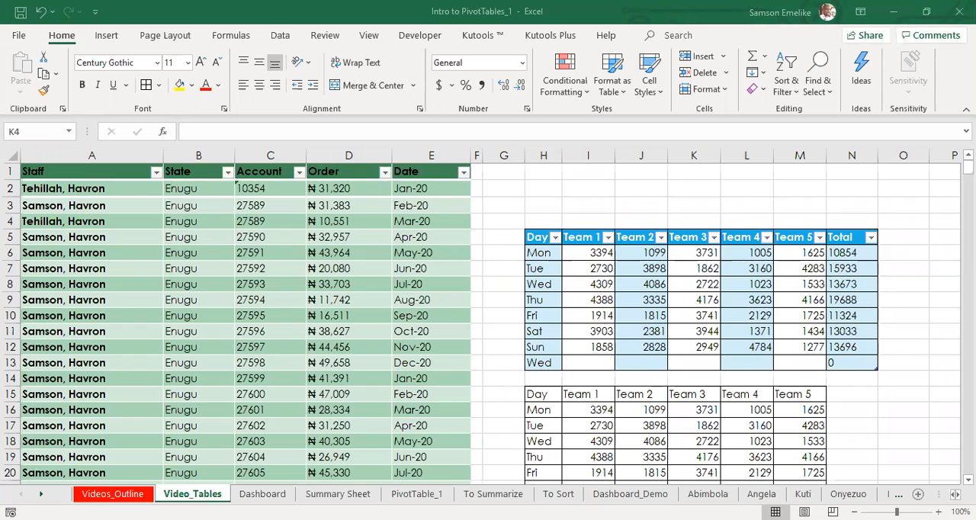
Step: Insert a new blank worksheet before the Video_Tables sheet
key(alt+Tab)
key(alt+Tab)
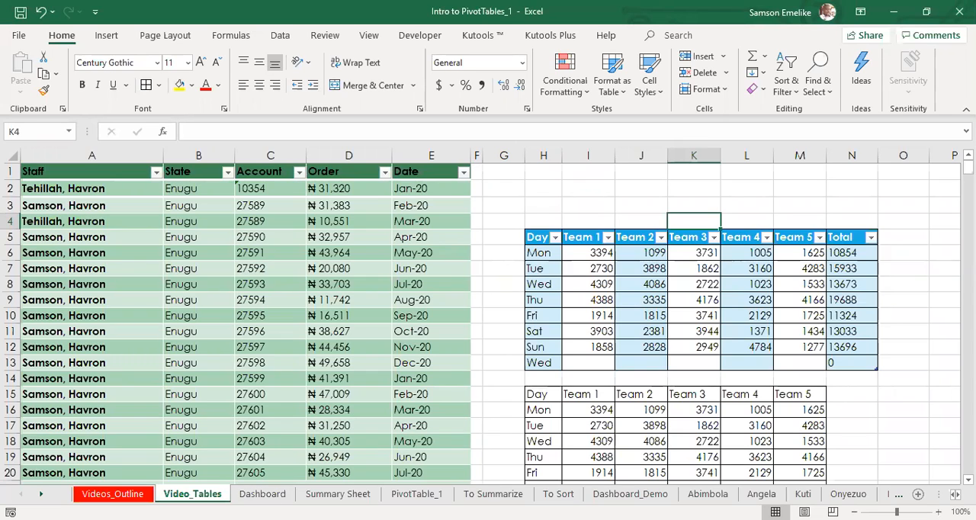
right_click(209, 494)
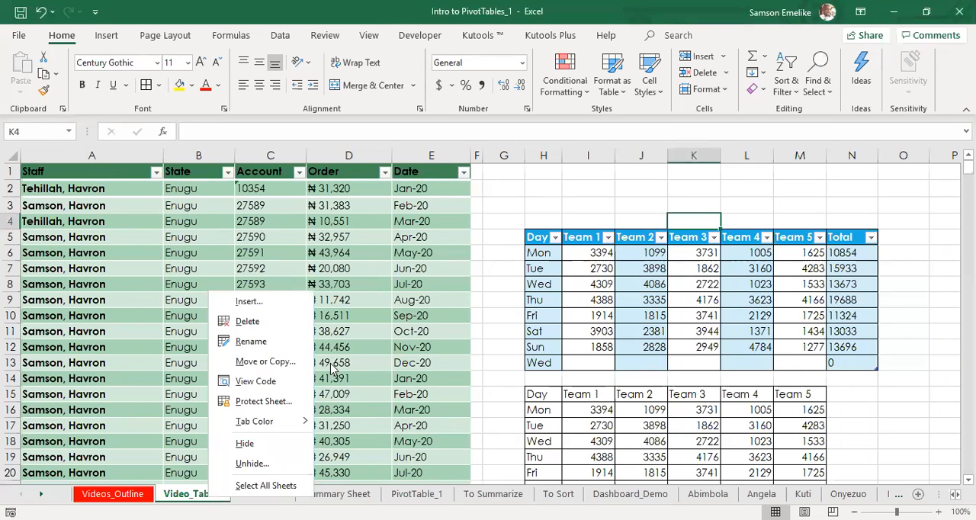
click(248, 302)
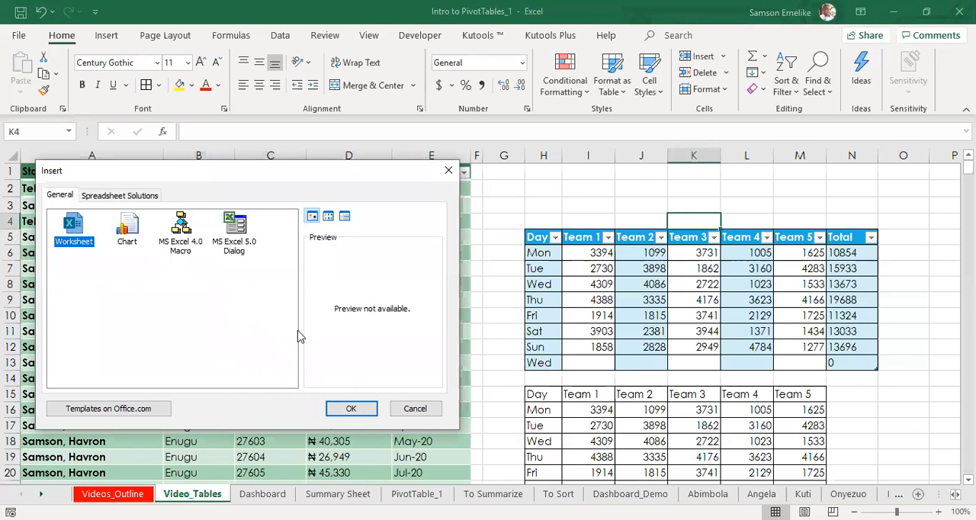
click(354, 409)
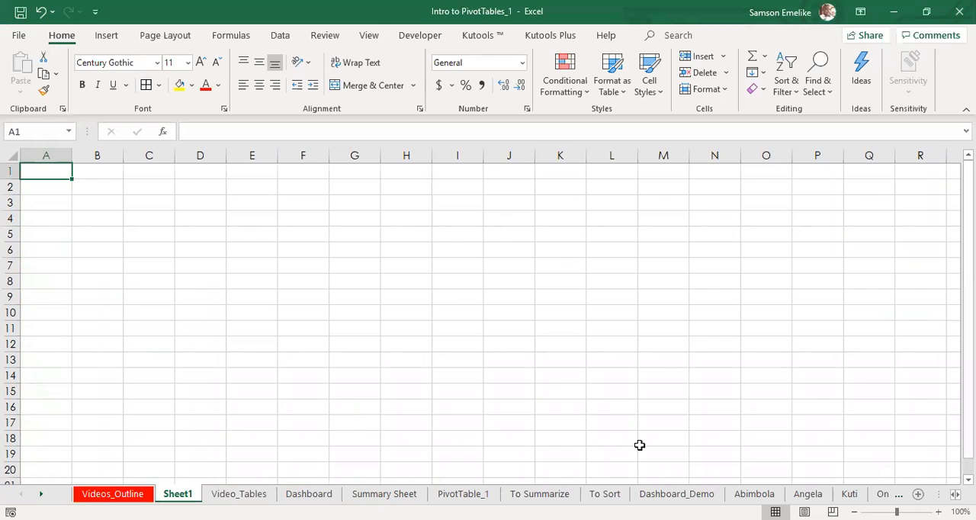
Step: Enter the headers State, LGA and Regimen in cells A1 to C1 of the new sheet
text(State)
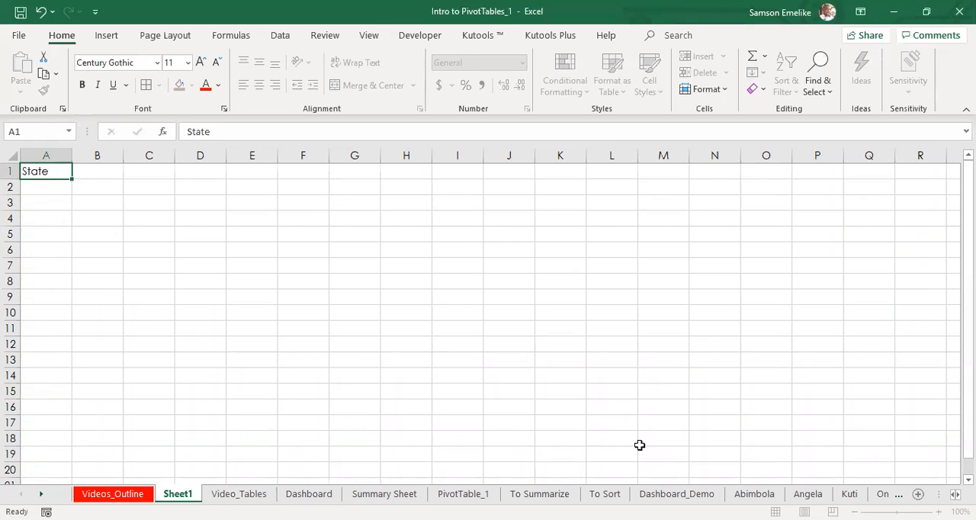
key(Tab)
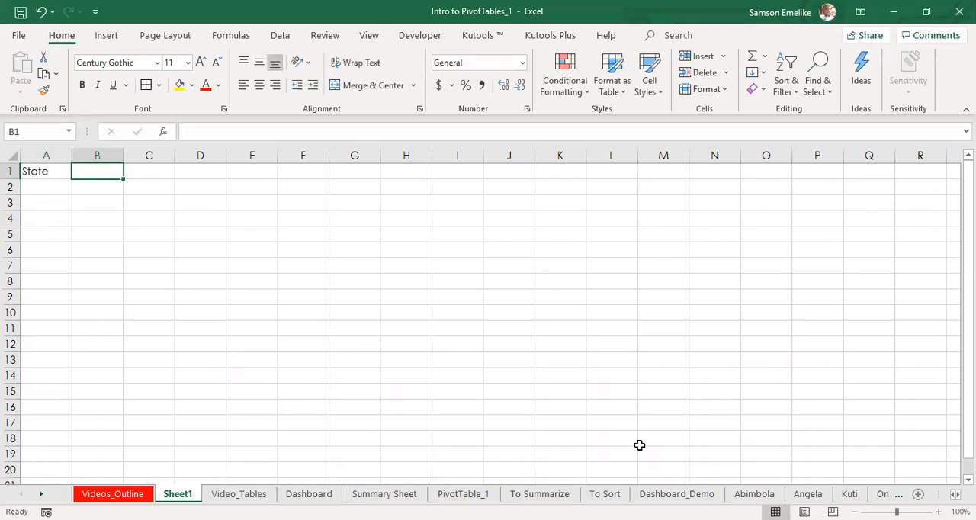
text(Lg)
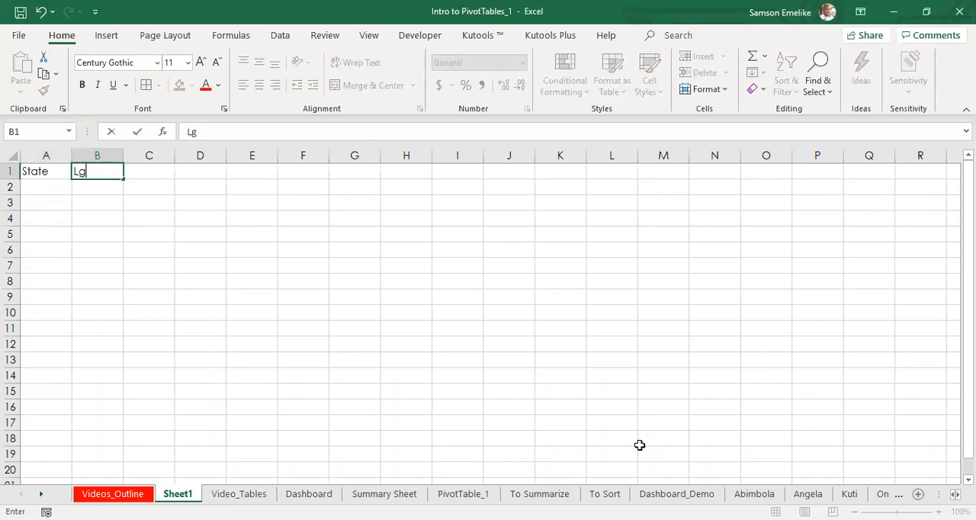
key(BackSpace)
text(GA)
key(Tab)
text(Regimen)
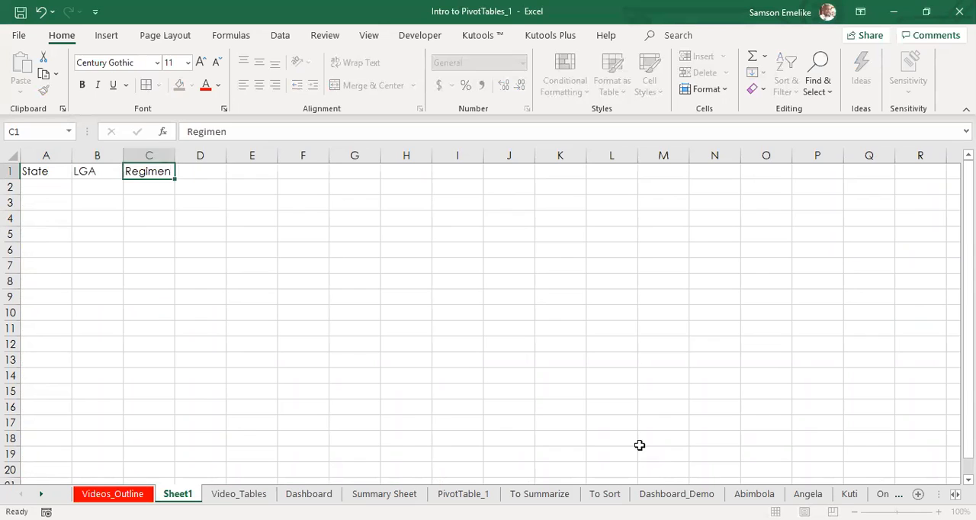
key(Tab)
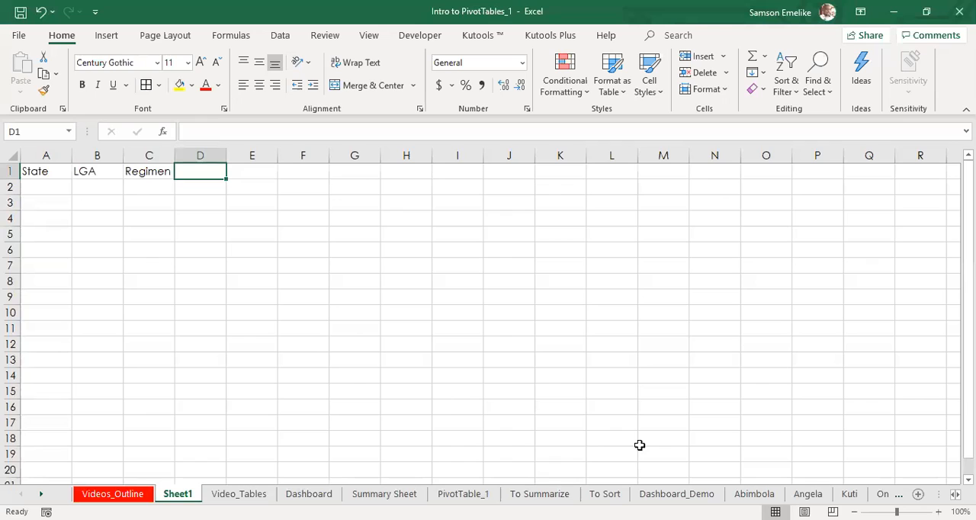
Step: List Bauch, FCT and Gombe under the State header in cells A2 to A4
click(56, 185)
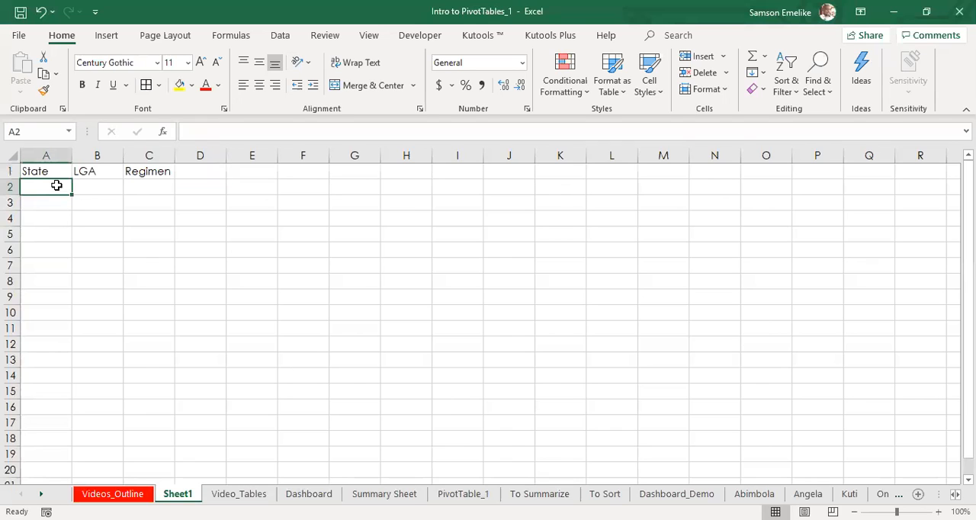
text(Bauch)
key(Return)
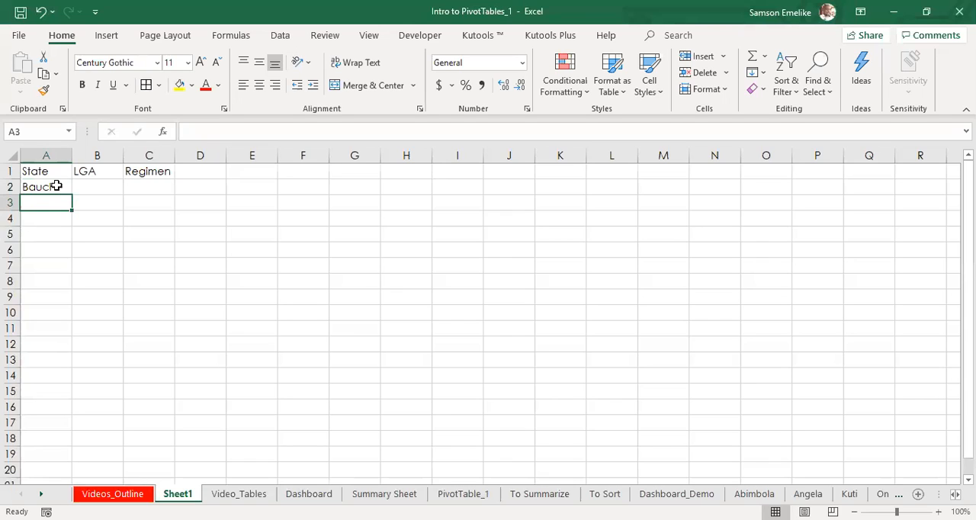
text(FCT)
key(Return)
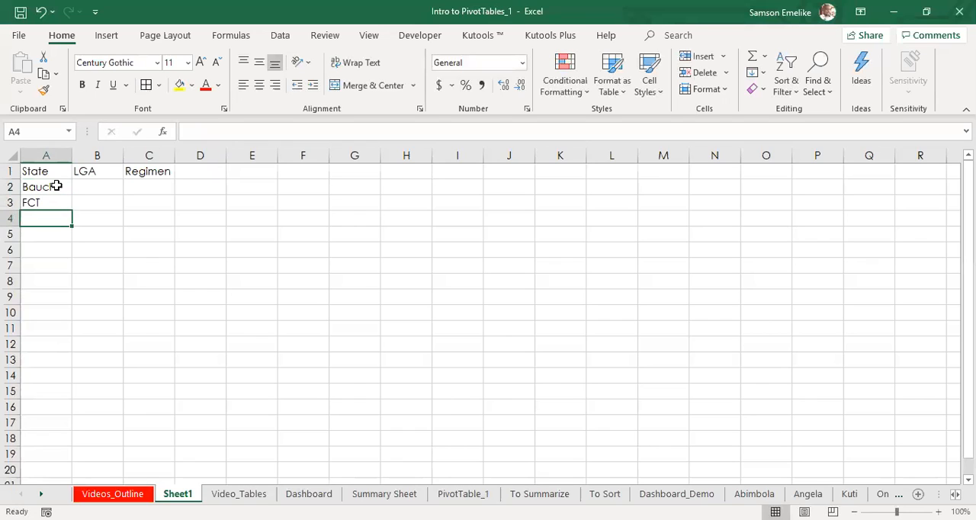
text(Gombe)
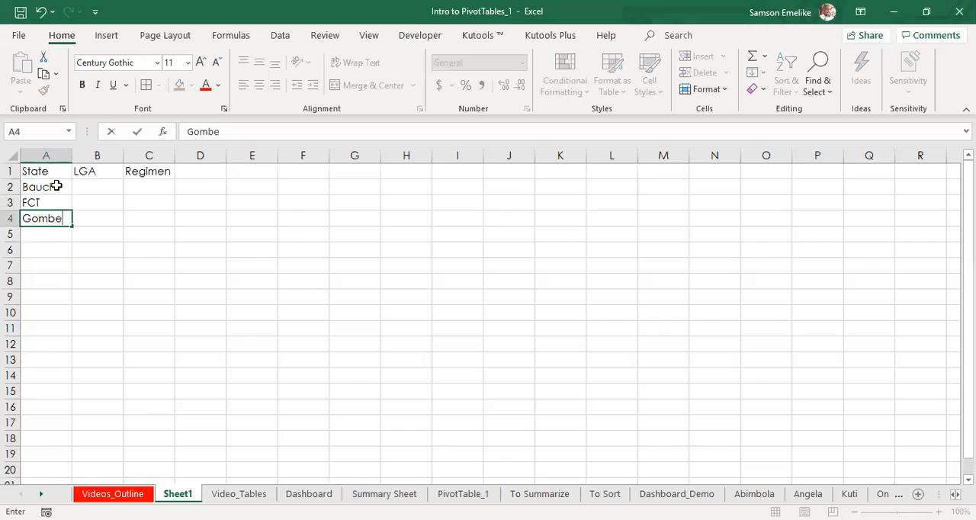
key(Tab)
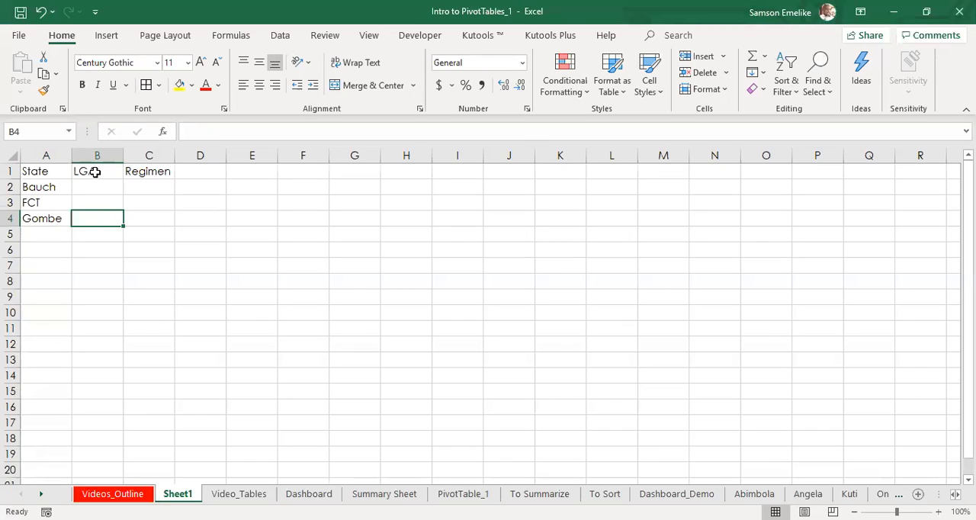
Step: Move the LGA header to D1 and Regimen to G1, and paste the states from A2:A4 transposed into B1:D1
drag(94, 172, 357, 177)
click(256, 174)
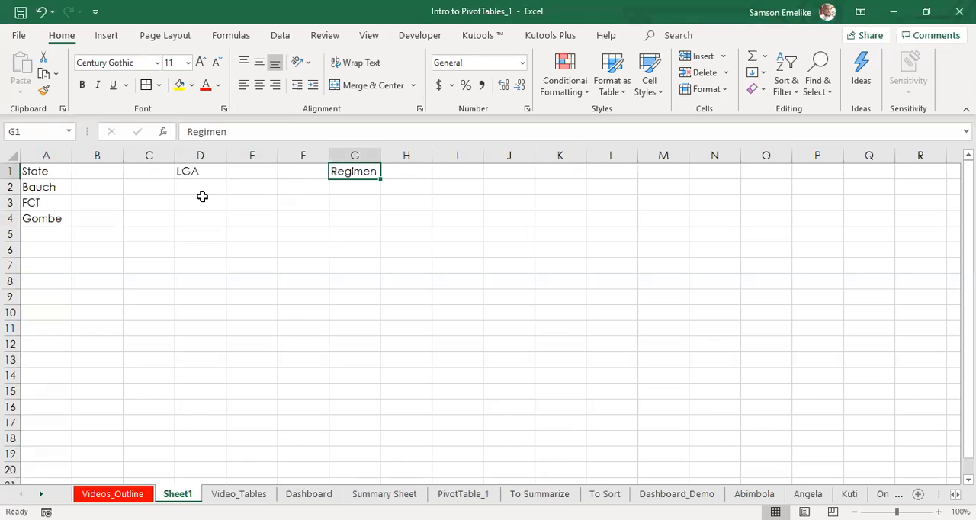
drag(32, 186, 28, 215)
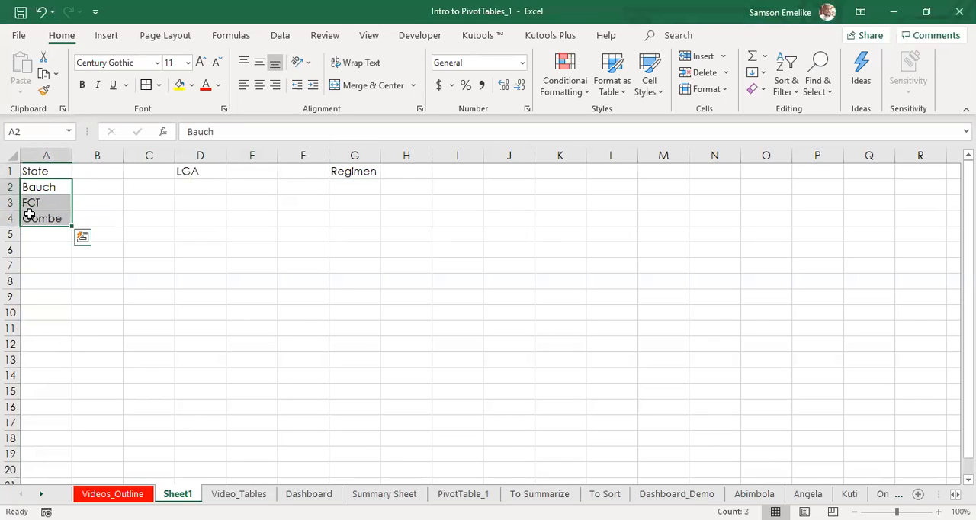
key(ctrl+c)
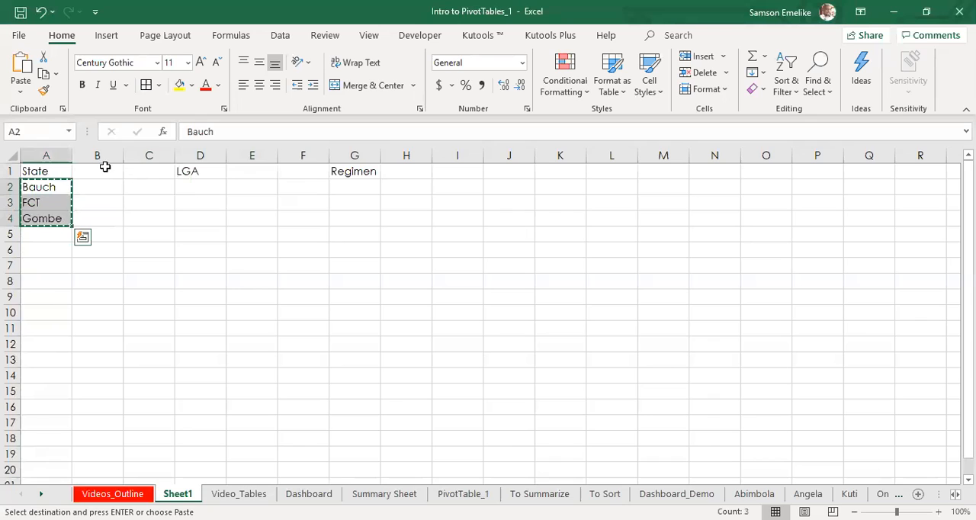
click(97, 169)
right_click(97, 169)
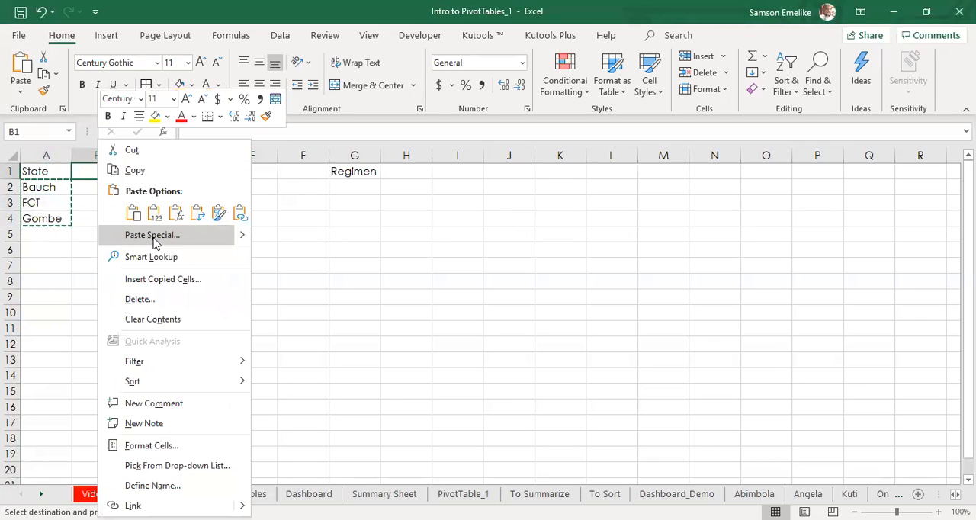
click(153, 235)
click(166, 305)
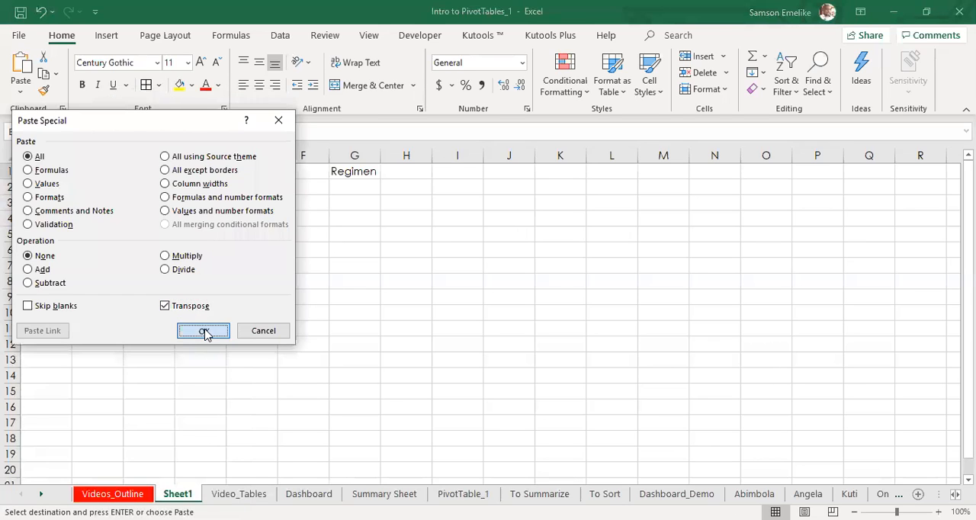
click(203, 330)
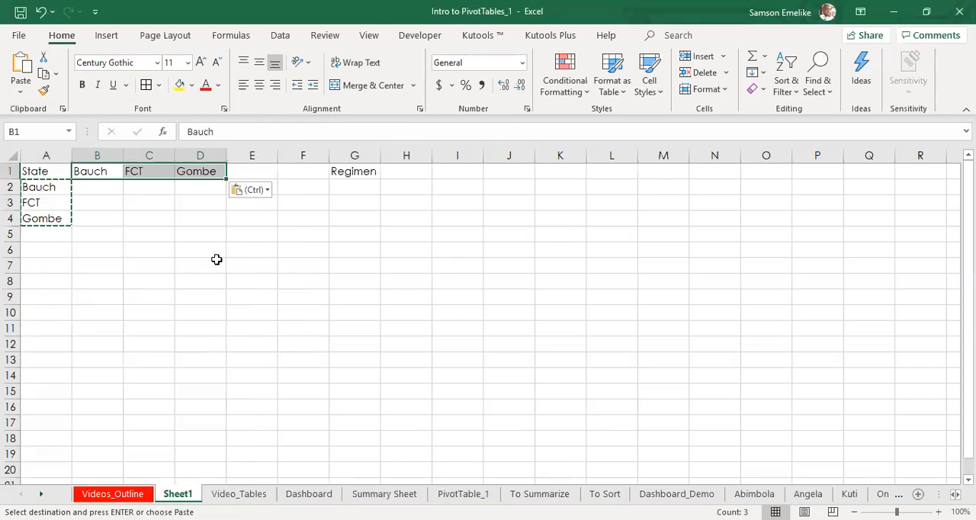
key(Escape)
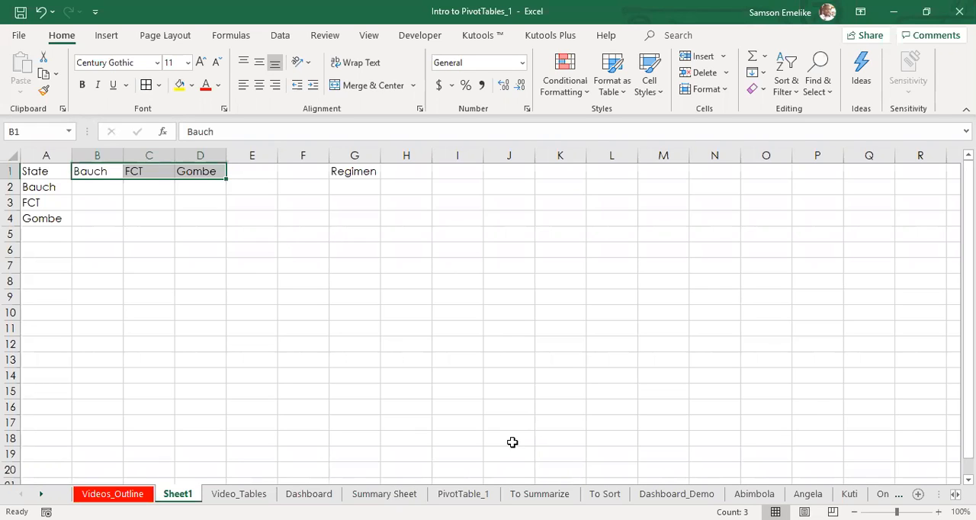
Step: Look through the Summary Sheet and PivotTable_1 sheets and go on to To Summarize
click(383, 493)
click(464, 494)
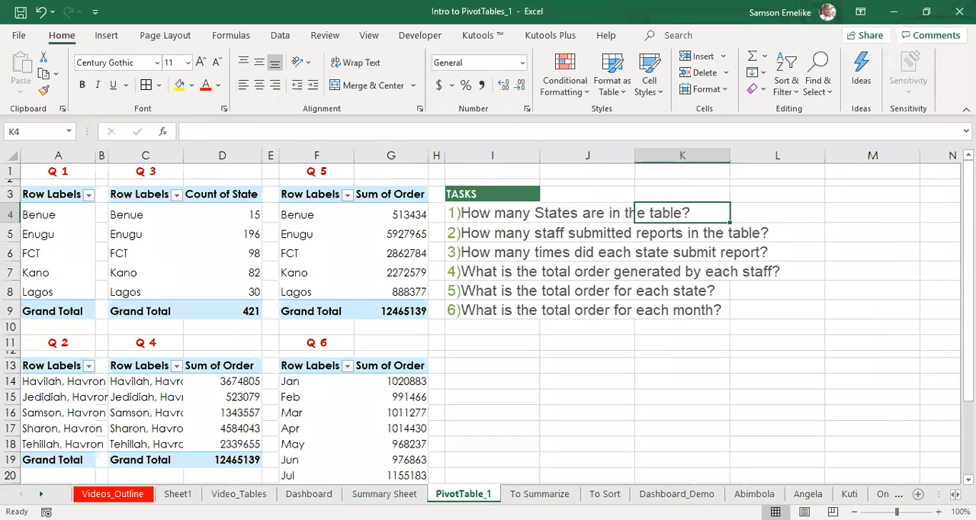
click(557, 496)
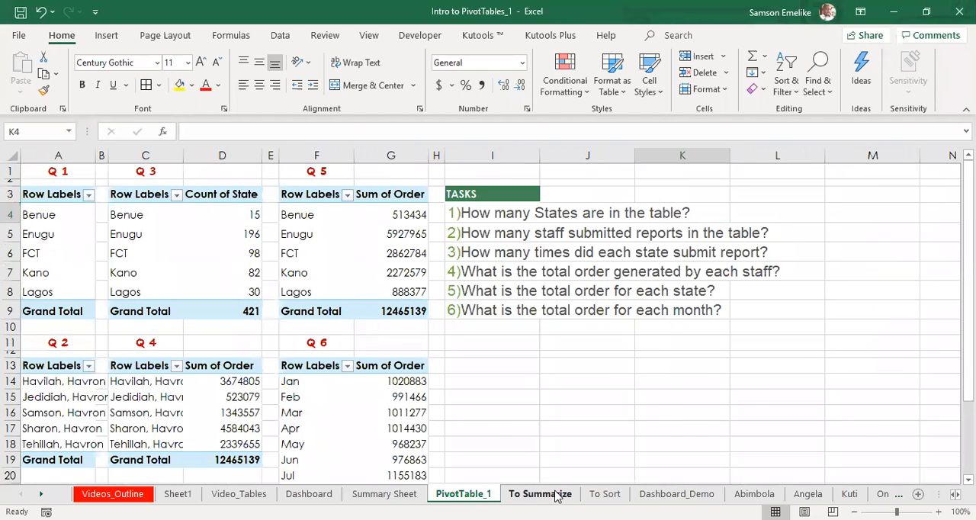
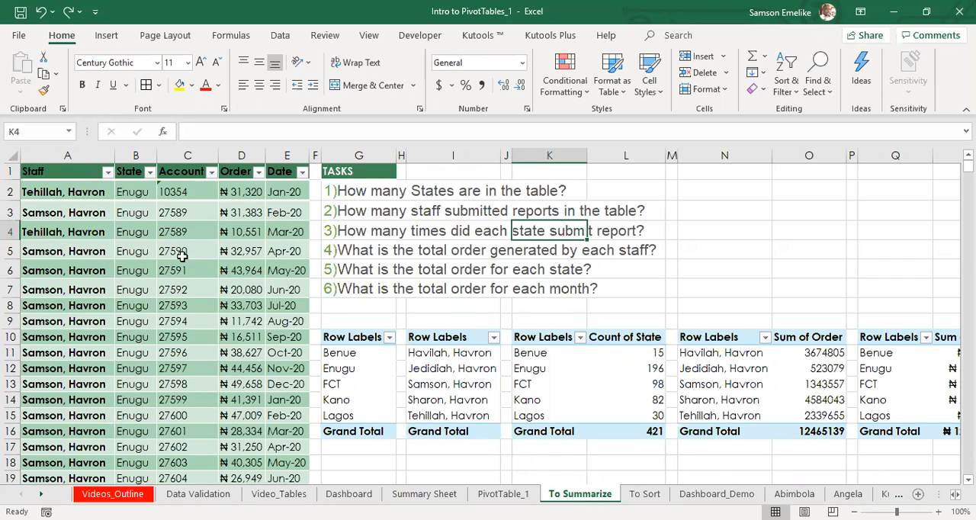
Step: Go to the To Sort sheet and look over its ranked pivot tables
click(644, 493)
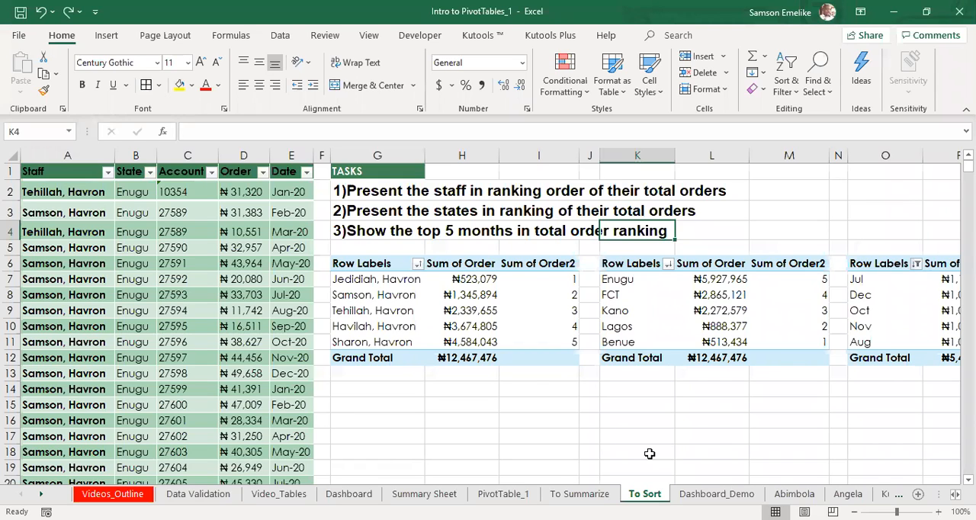
mouse_move(732, 307)
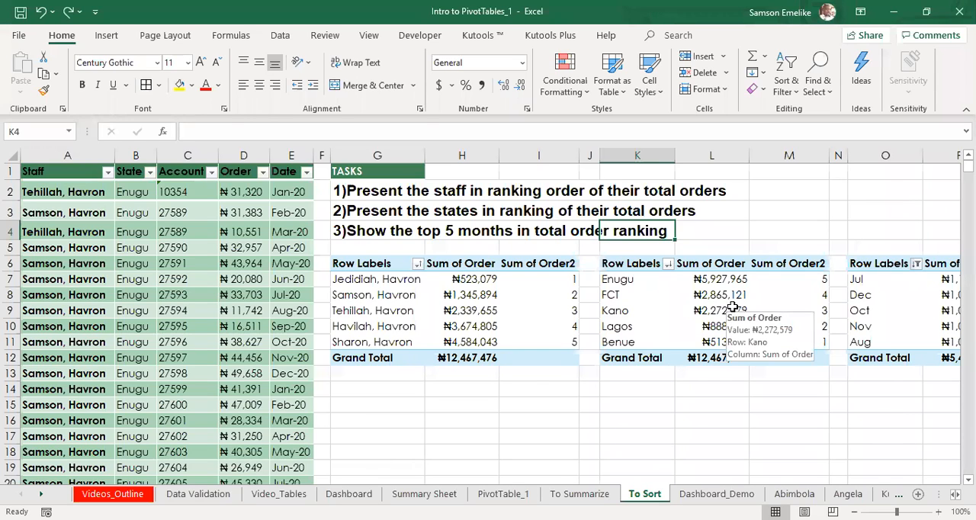
key(alt)
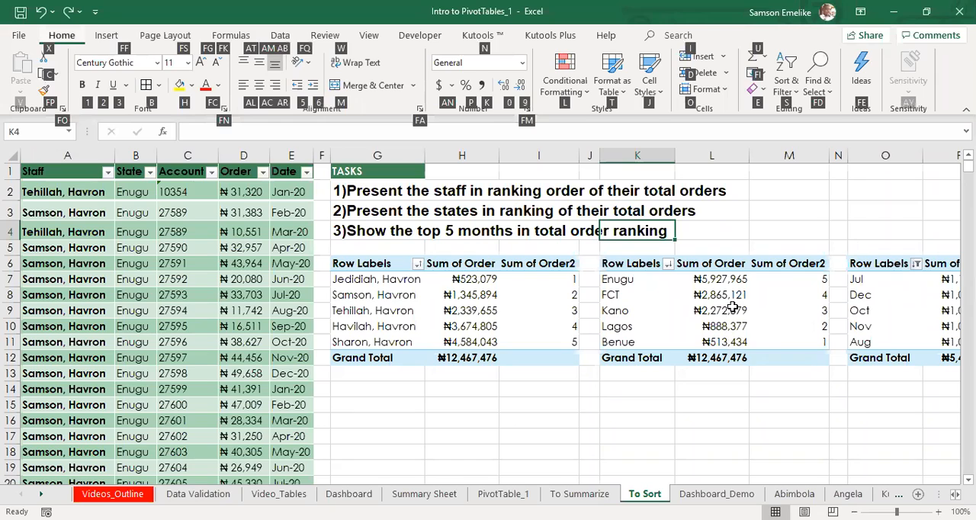
key(Escape)
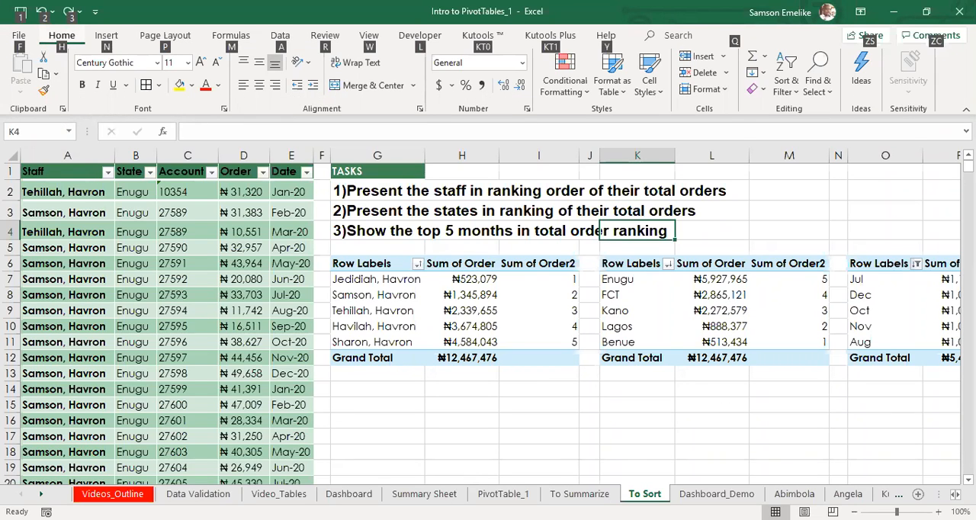
key(Escape)
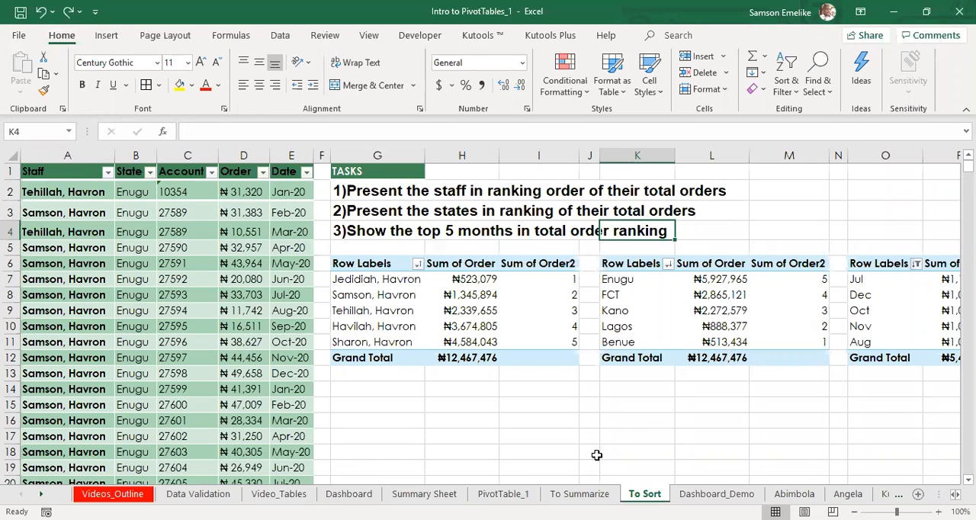
key(alt)
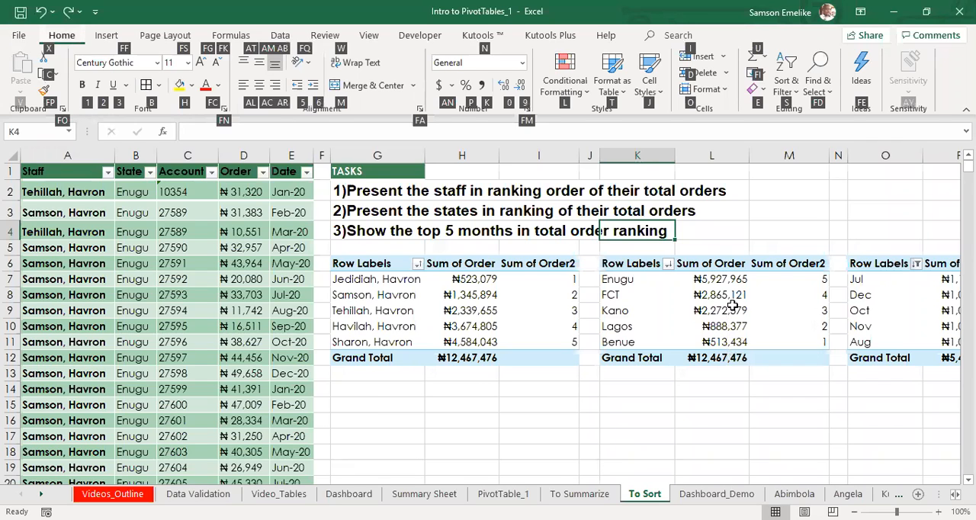
key(Escape)
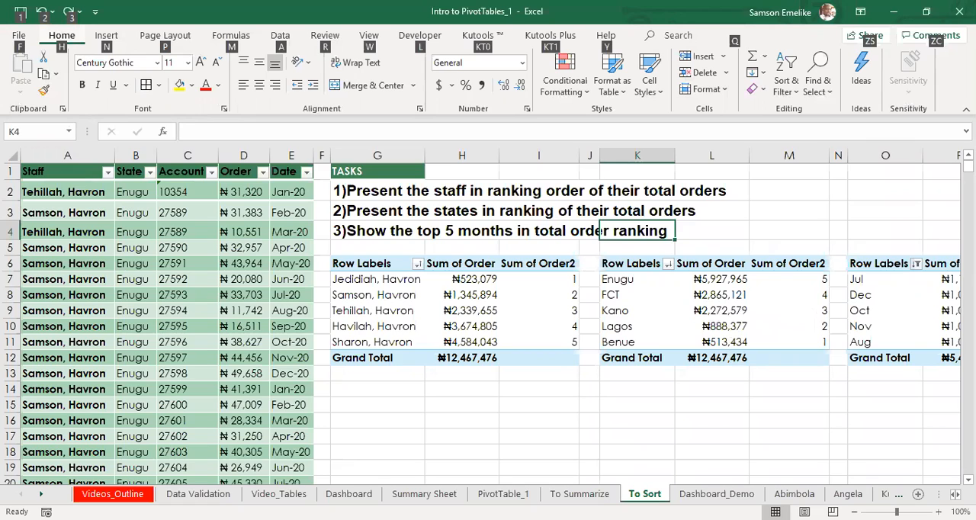
key(Escape)
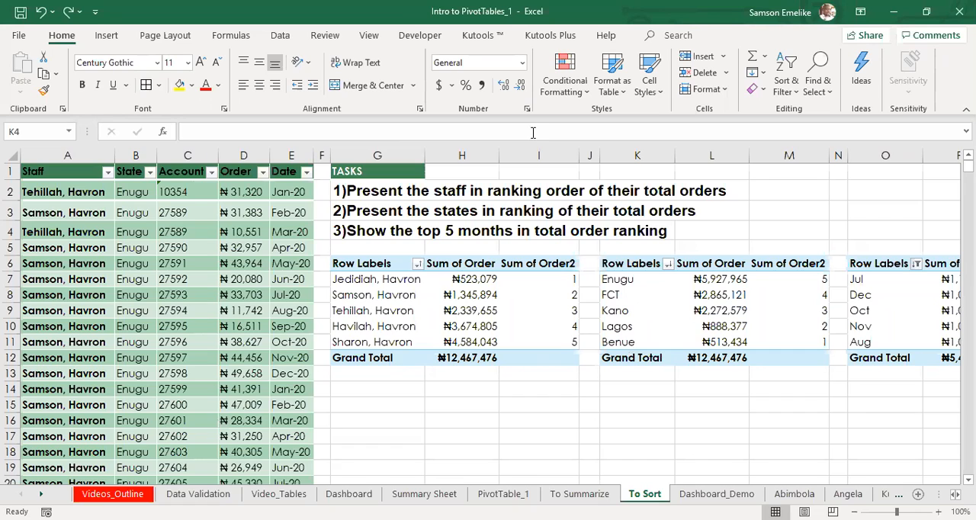
click(713, 398)
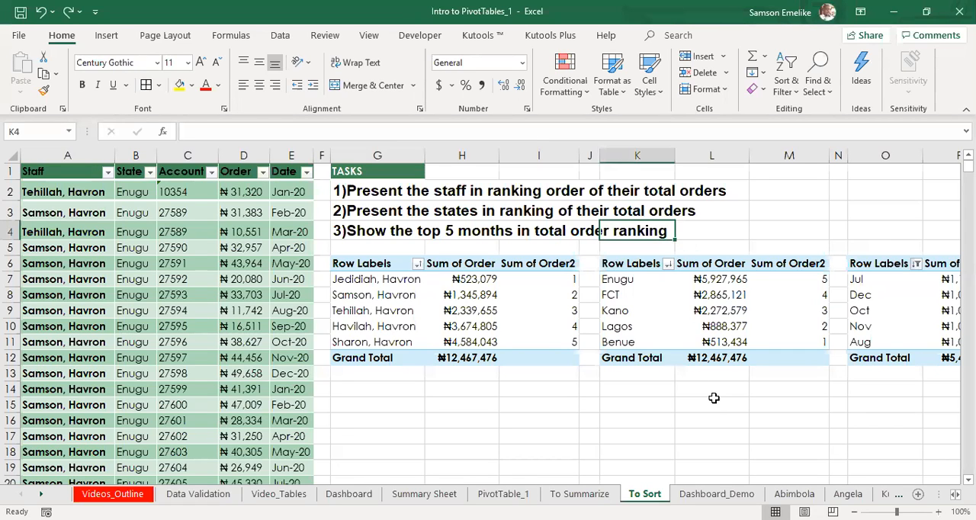
click(713, 401)
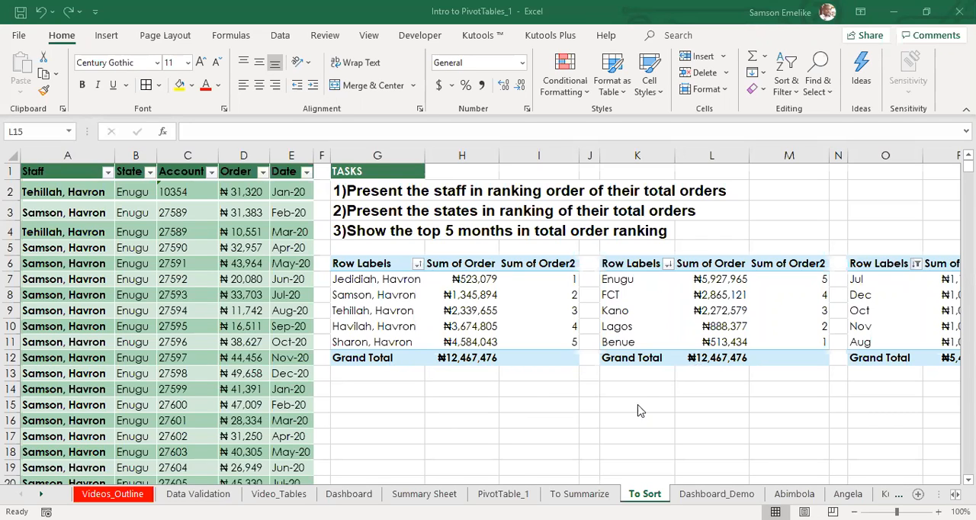
click(639, 384)
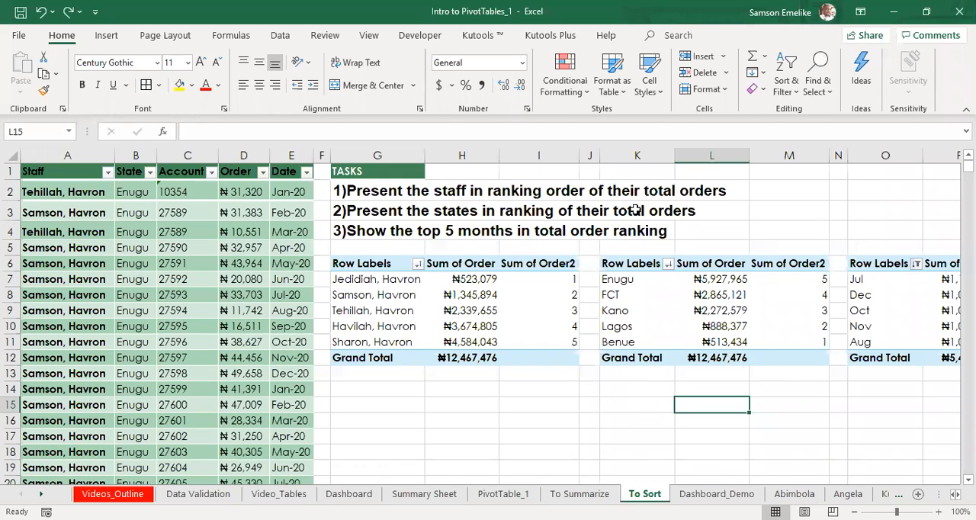
click(569, 108)
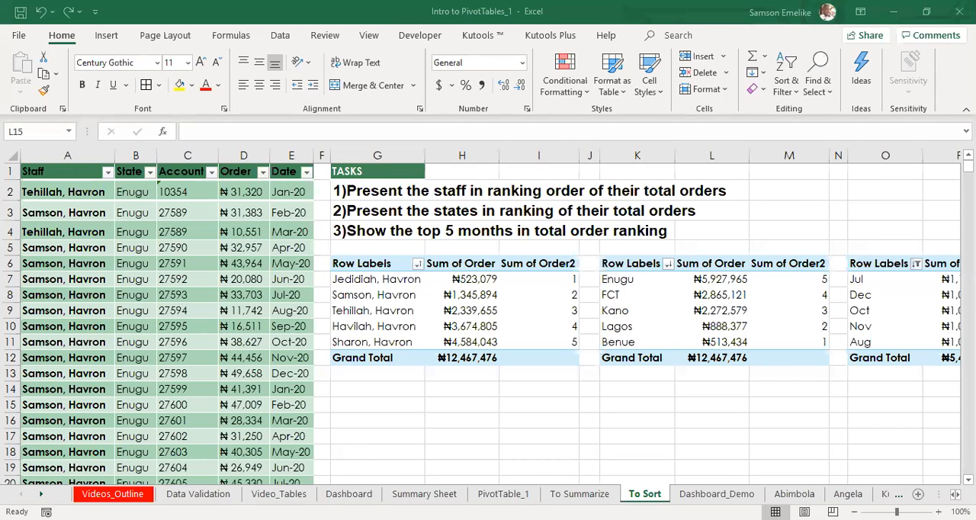
Step: Switch to the Data Validation sheet and look over its state and regimen lists
click(198, 494)
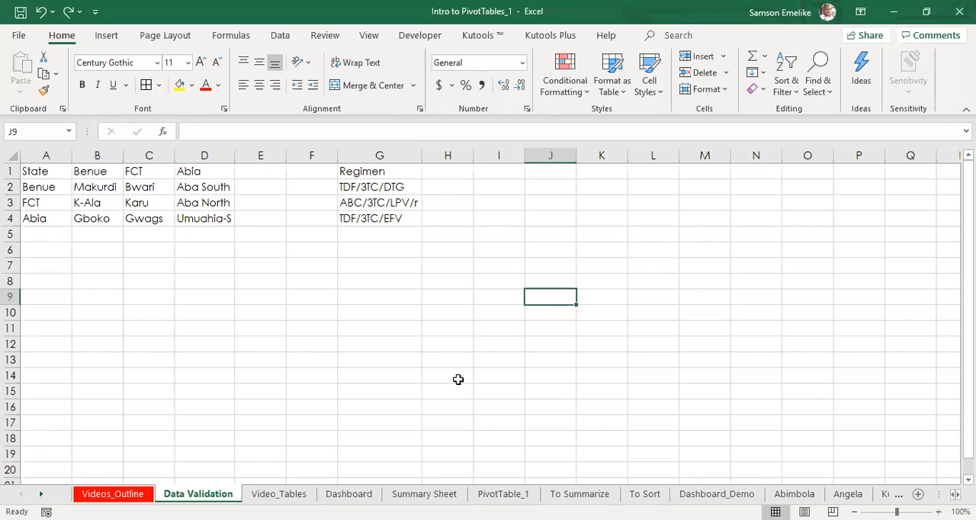
click(307, 152)
click(434, 279)
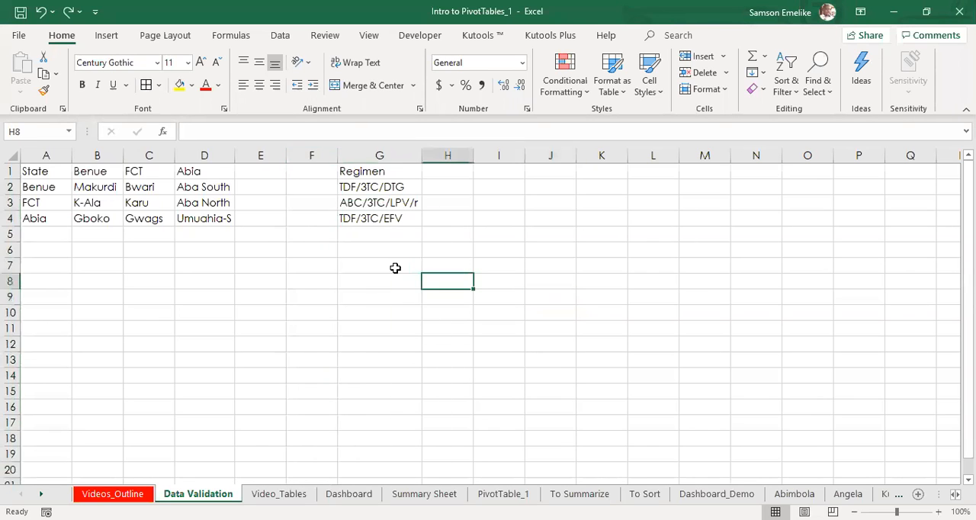
click(387, 266)
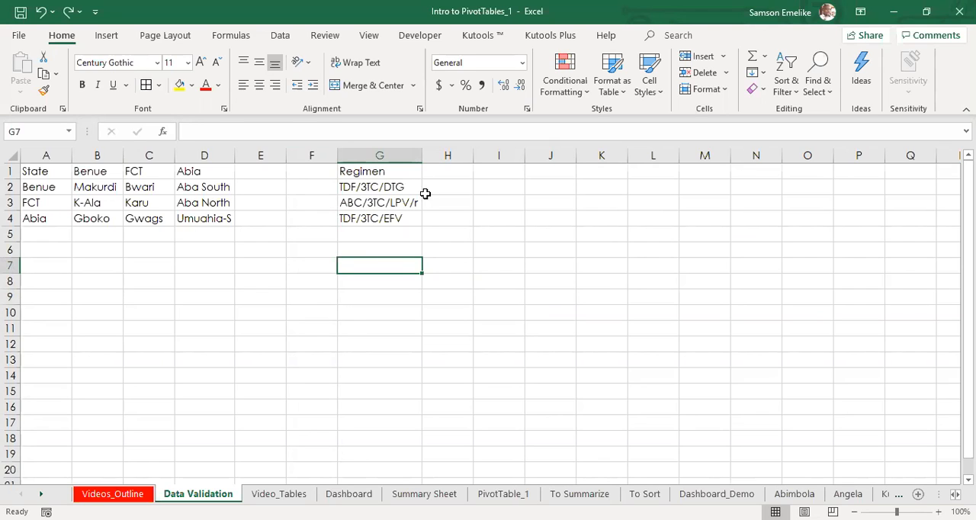
Step: Enter the regimen variant TDF/DTG/3TC in cell H7 and widen column H to fit it
click(450, 264)
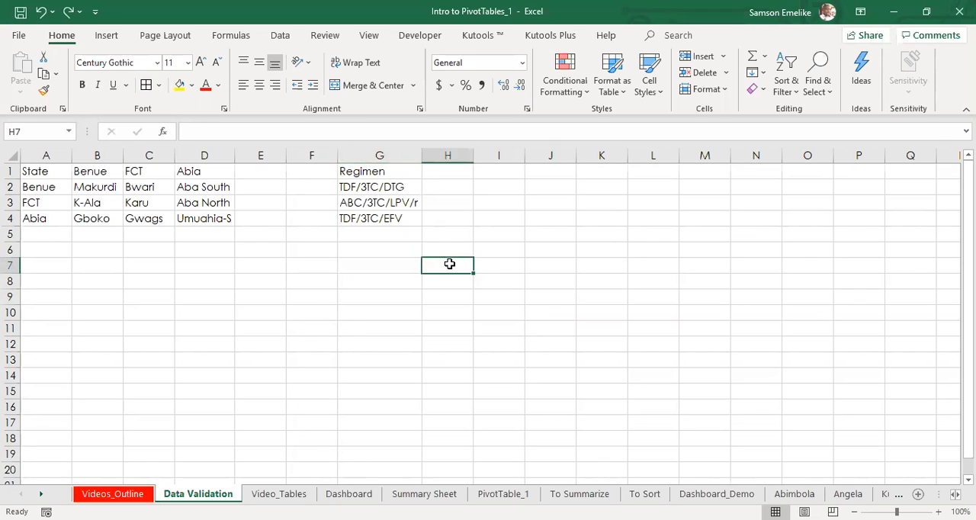
text(tdf)
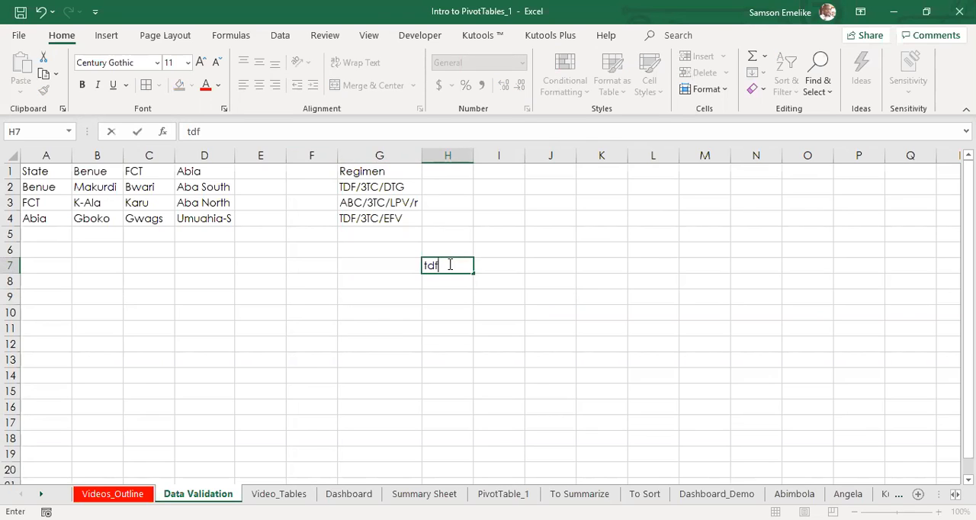
key(BackSpace)
key(BackSpace)
key(BackSpace)
text(TDF/DTG/)
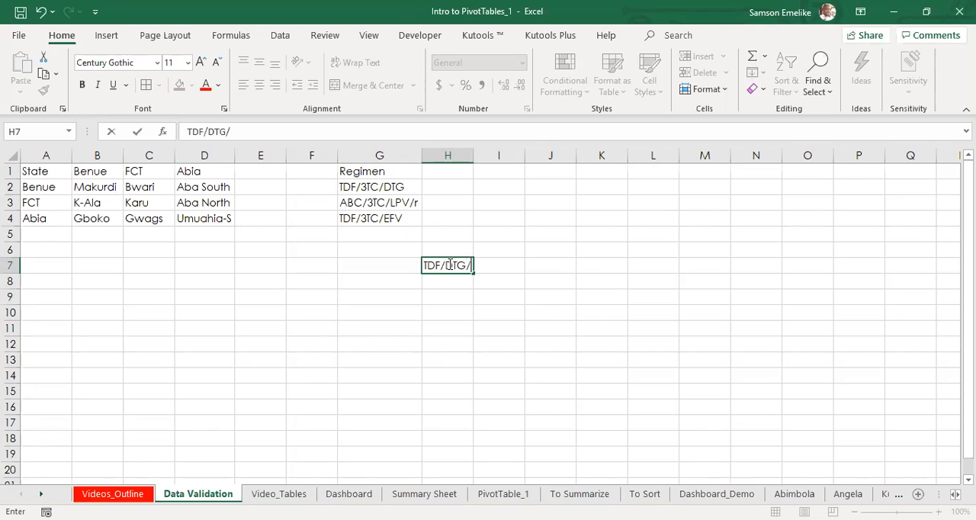
text(3TC)
key(Return)
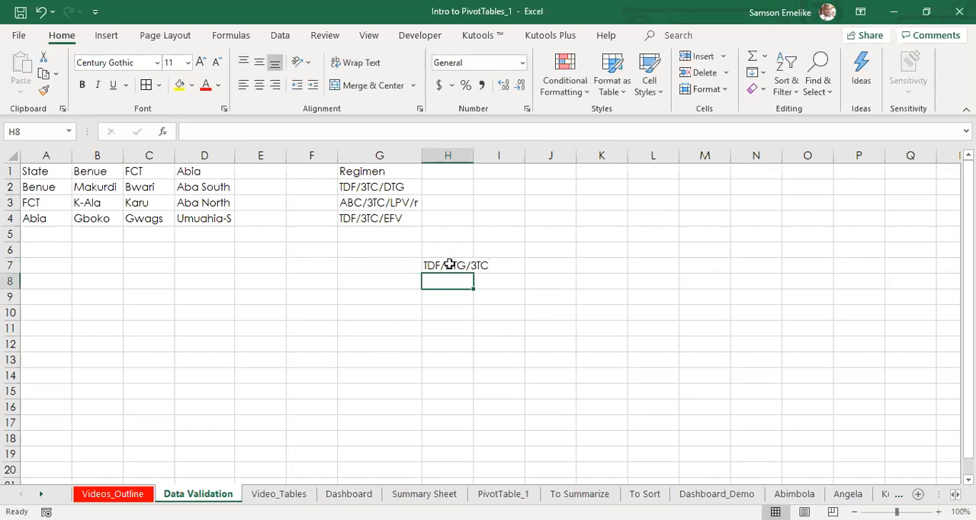
double_click(470, 155)
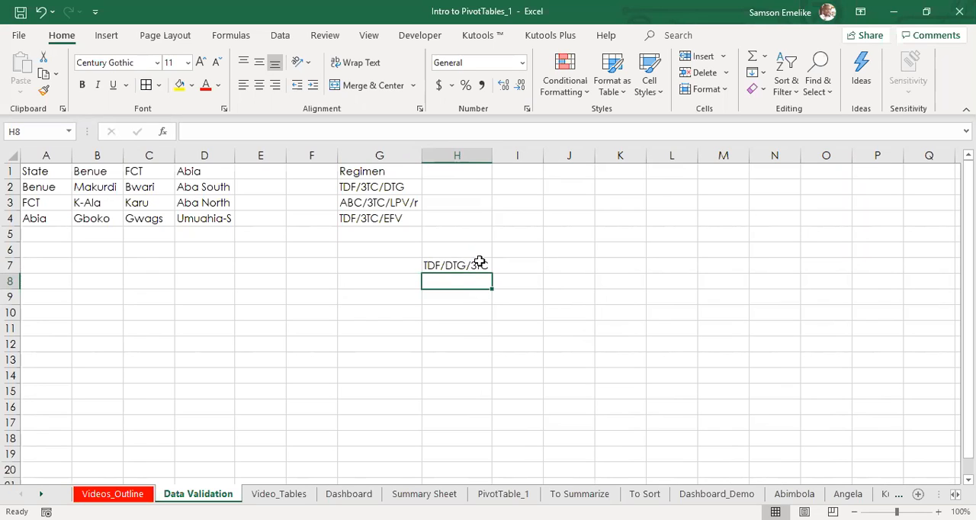
Step: Move the TDF/DTG/3TC entry from H7 to H2 beside the first regimen, and enter TDL in I2
click(383, 187)
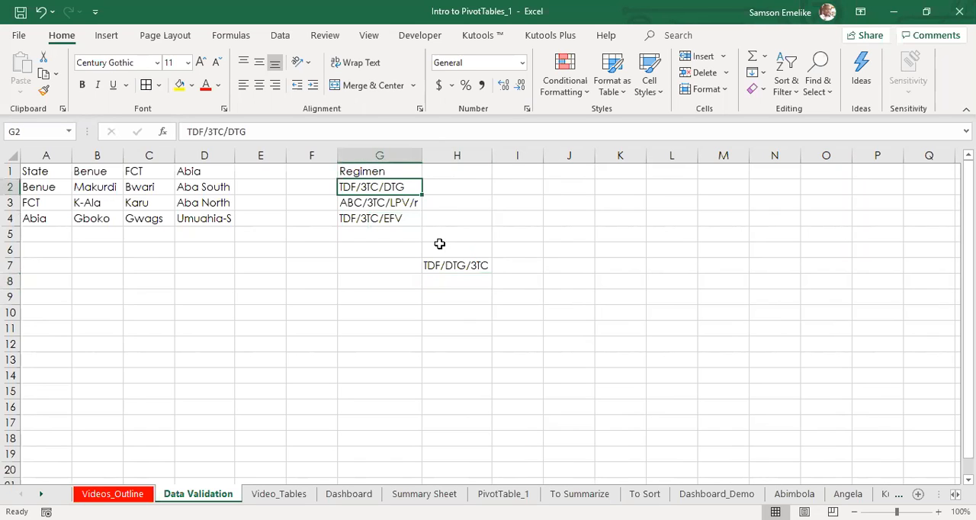
click(456, 264)
drag(457, 257, 459, 183)
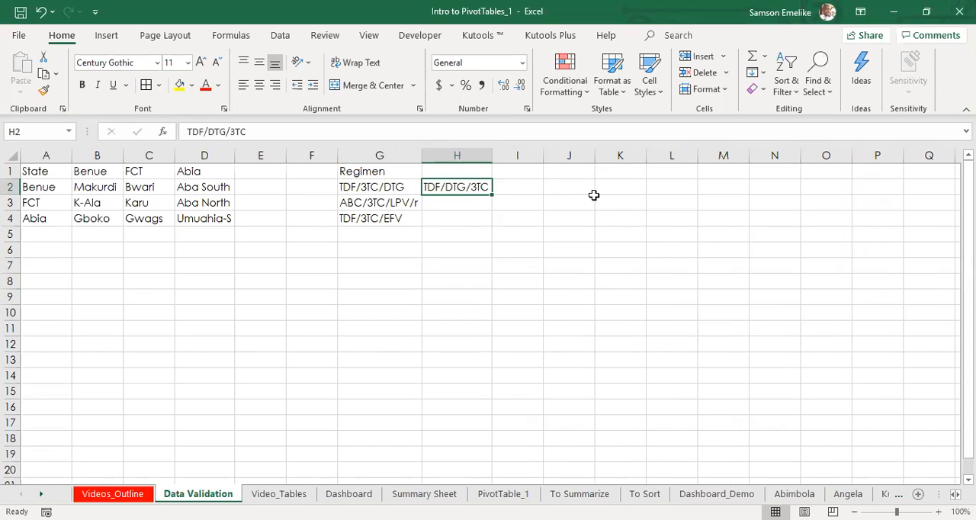
click(511, 185)
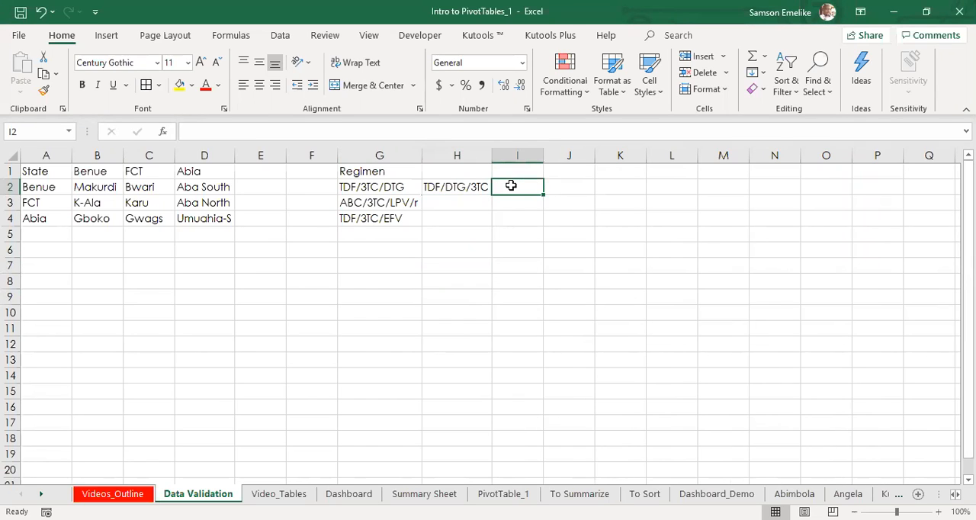
text(TDF)
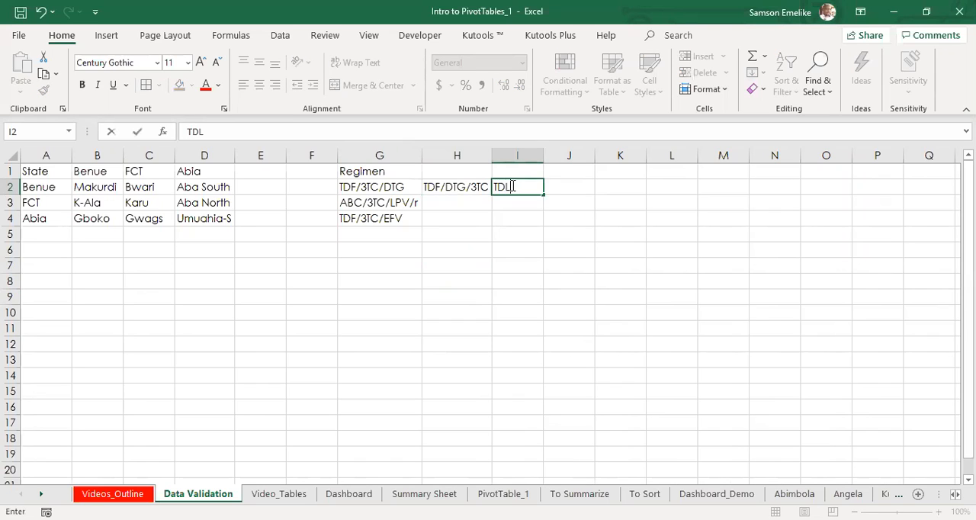
key(Return)
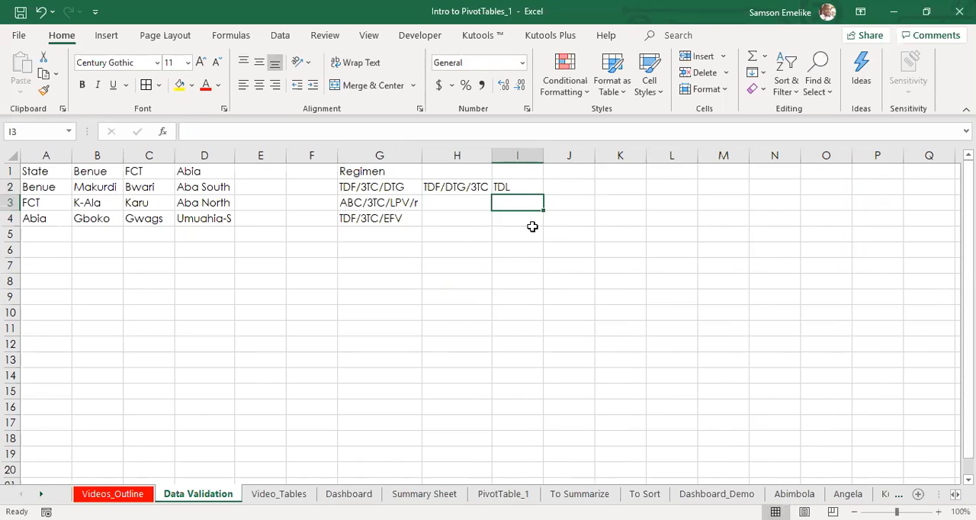
Step: Compare the regimen spellings in G2, H2 and I2, and examine the Regimen list in G1:G4
click(373, 186)
click(516, 185)
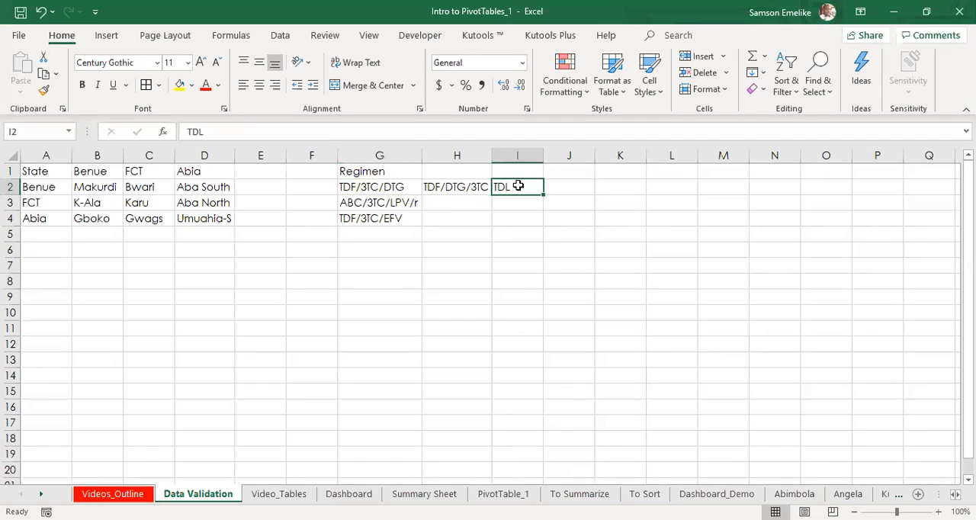
click(450, 186)
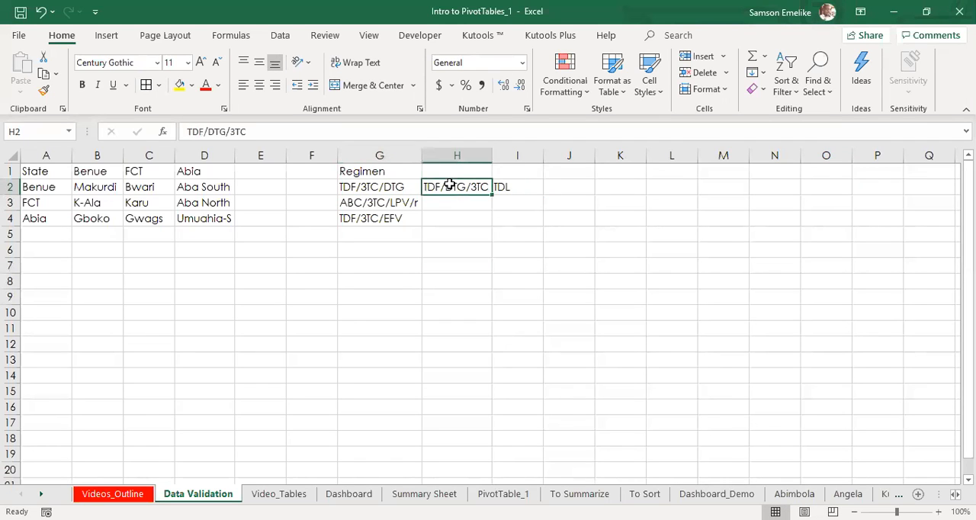
click(403, 186)
click(512, 187)
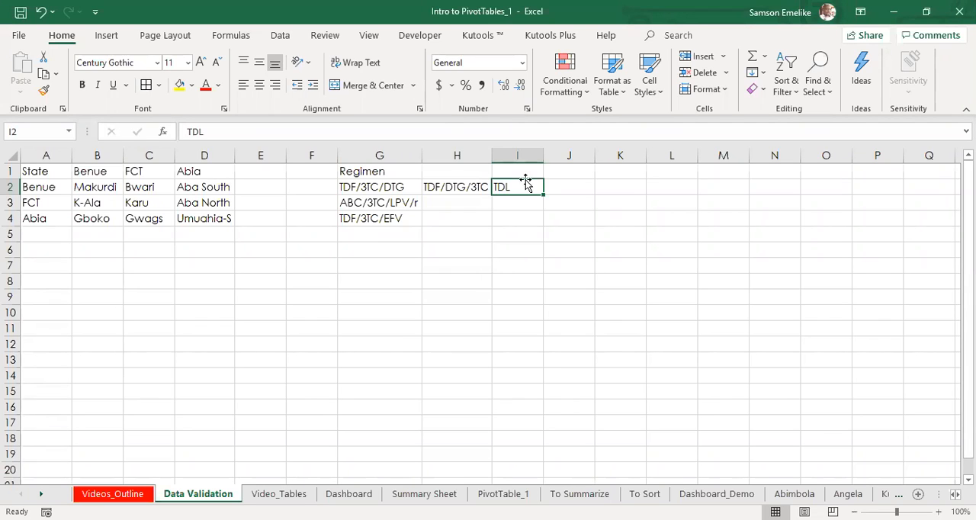
key(alt+Tab)
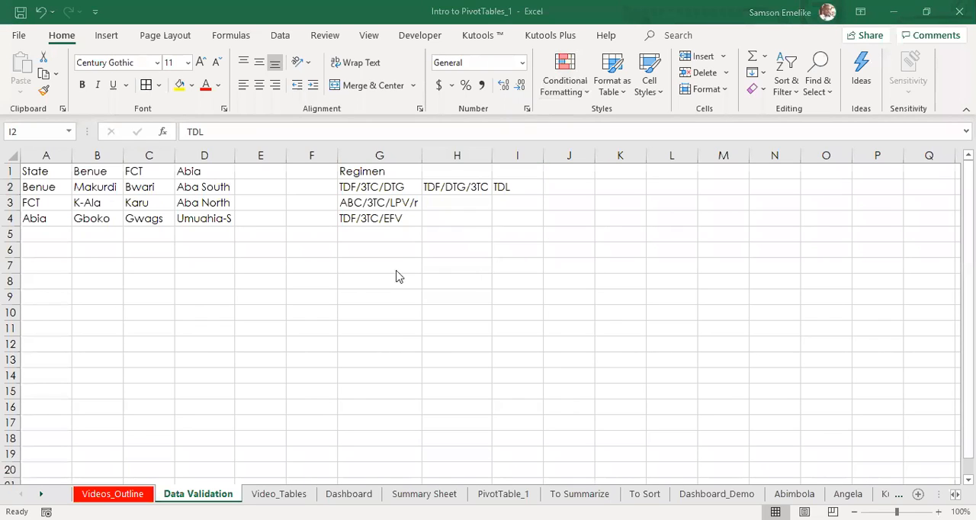
click(282, 270)
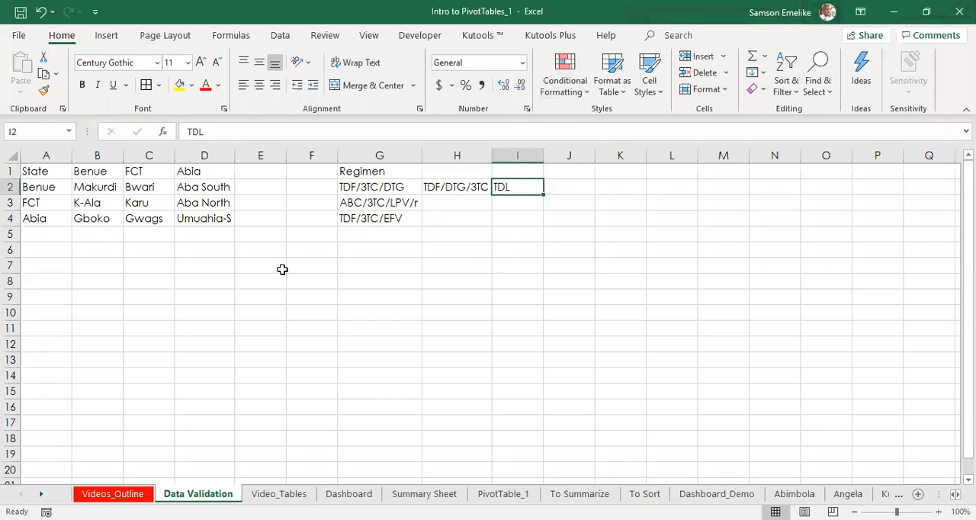
click(471, 186)
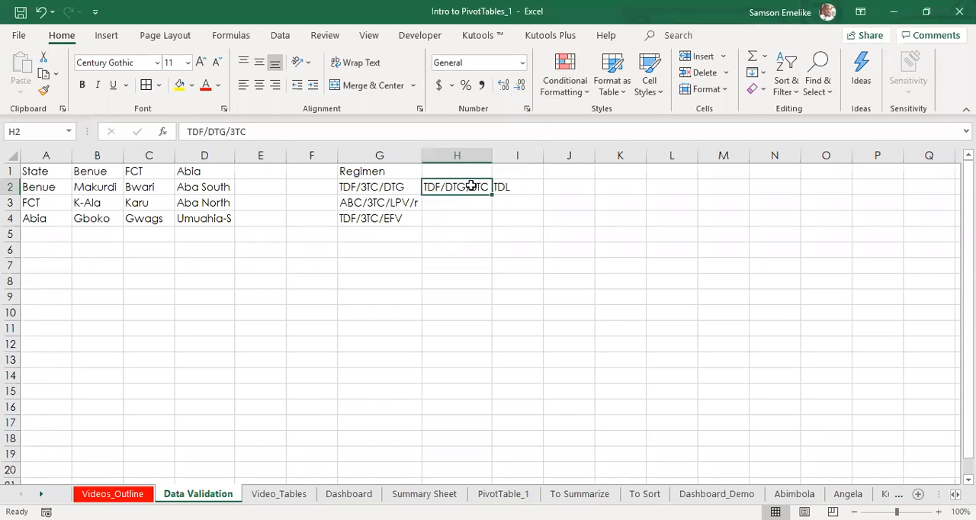
click(374, 187)
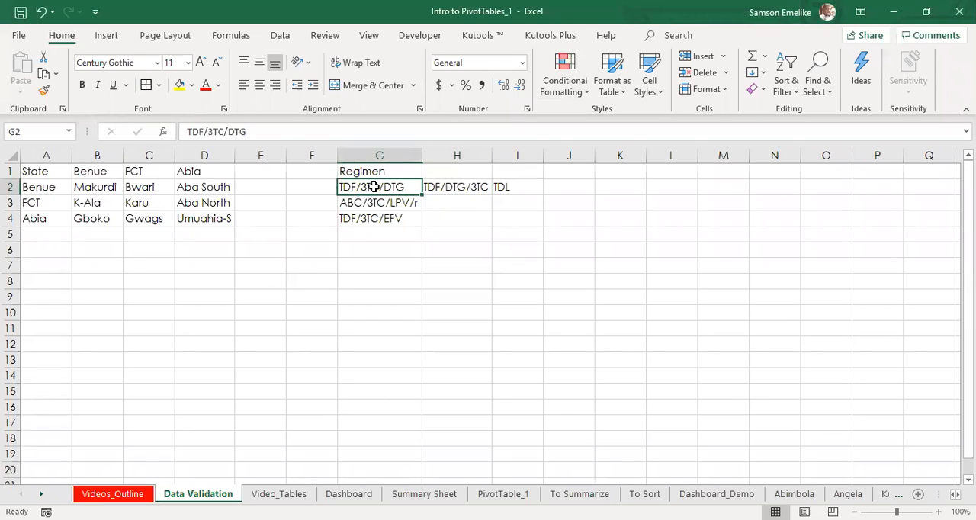
click(521, 188)
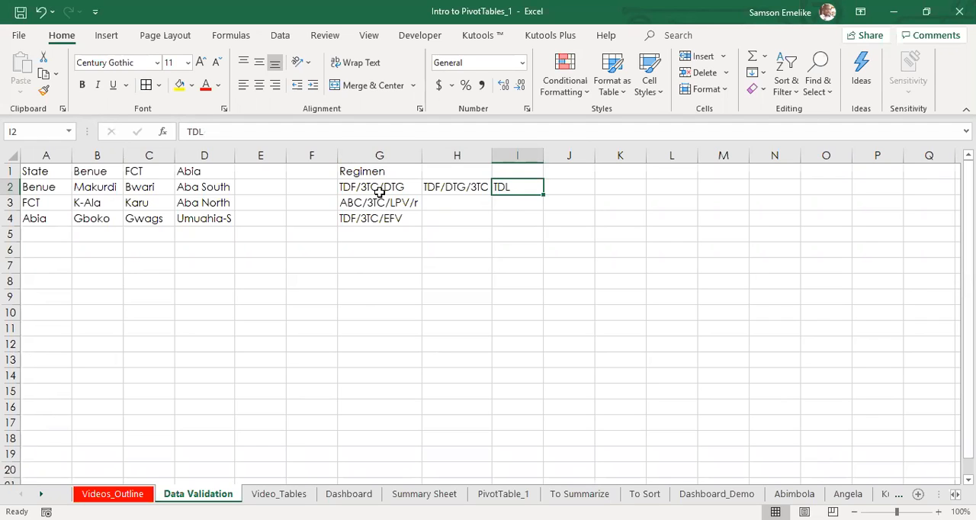
drag(379, 192, 387, 229)
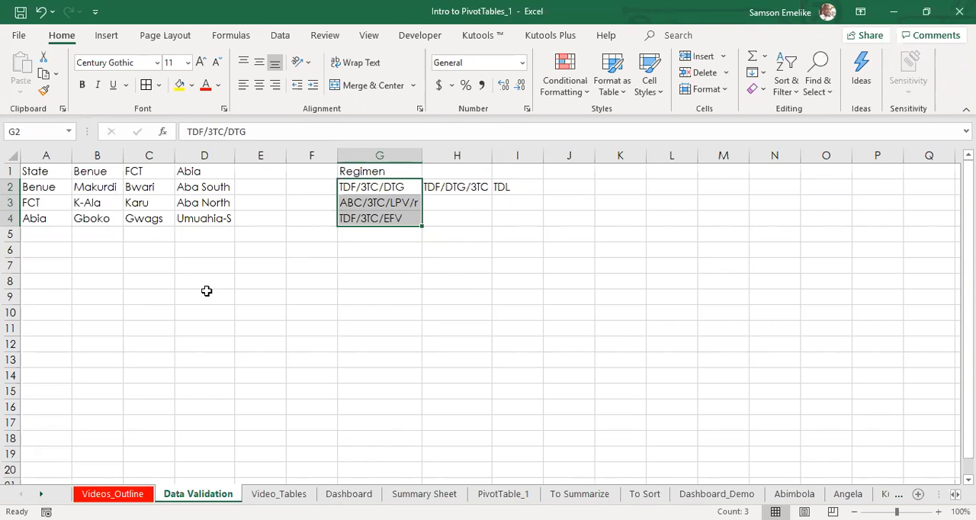
click(356, 172)
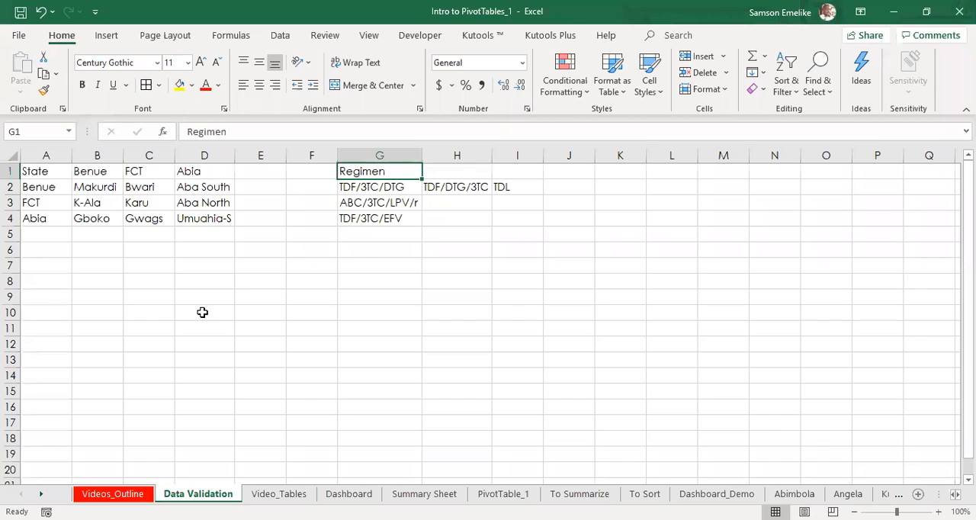
Step: Highlight the state list's header cells A1:D1 with a yellow fill
drag(38, 173, 188, 168)
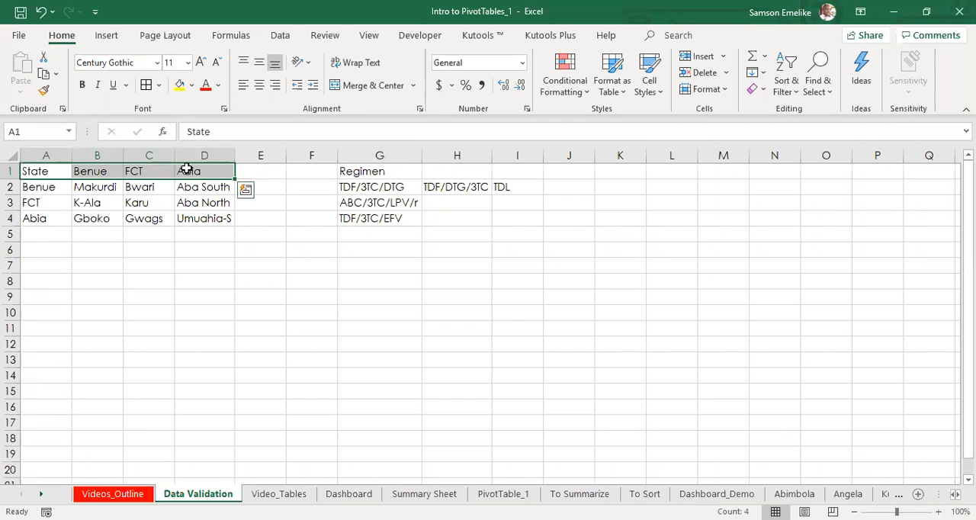
click(180, 85)
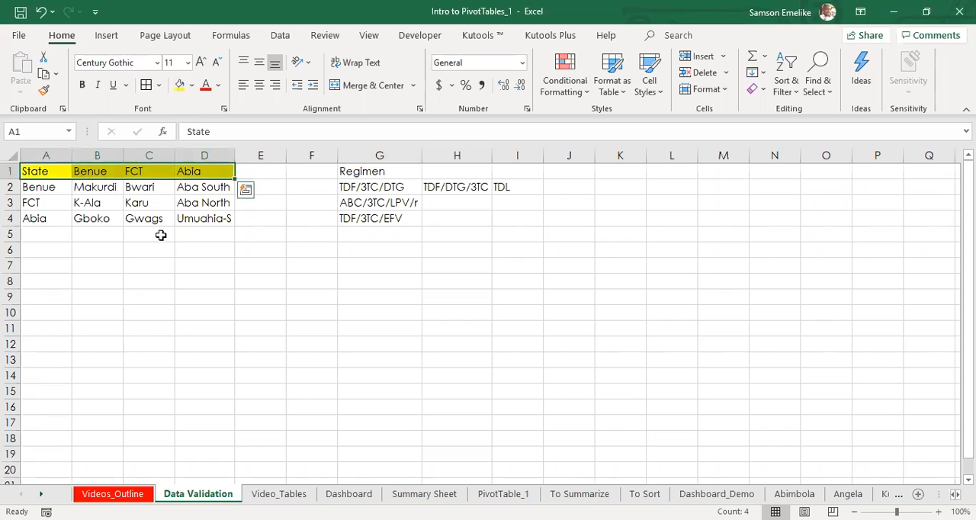
click(40, 184)
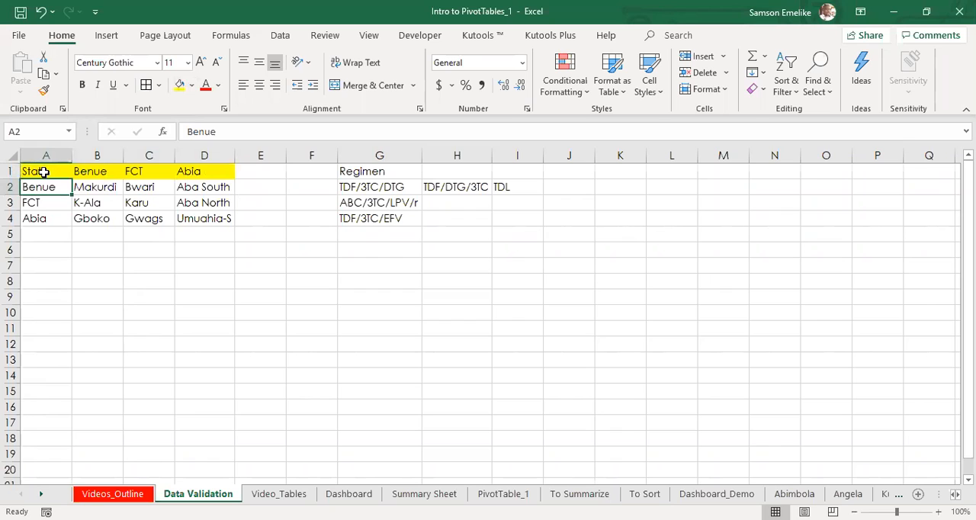
Step: Enter FACILITY 1 in D8 and fill the series down to FACILITY 3 in D10
click(199, 280)
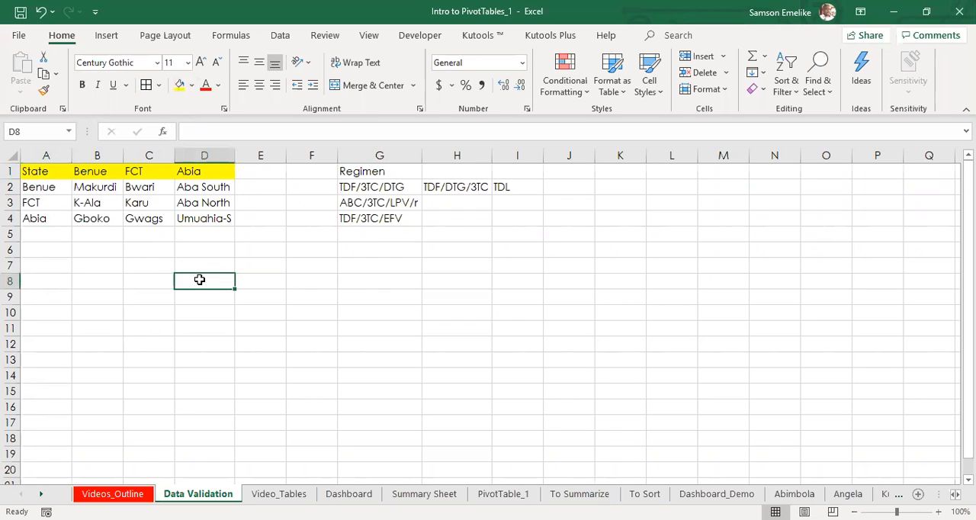
text(FACILITY 1)
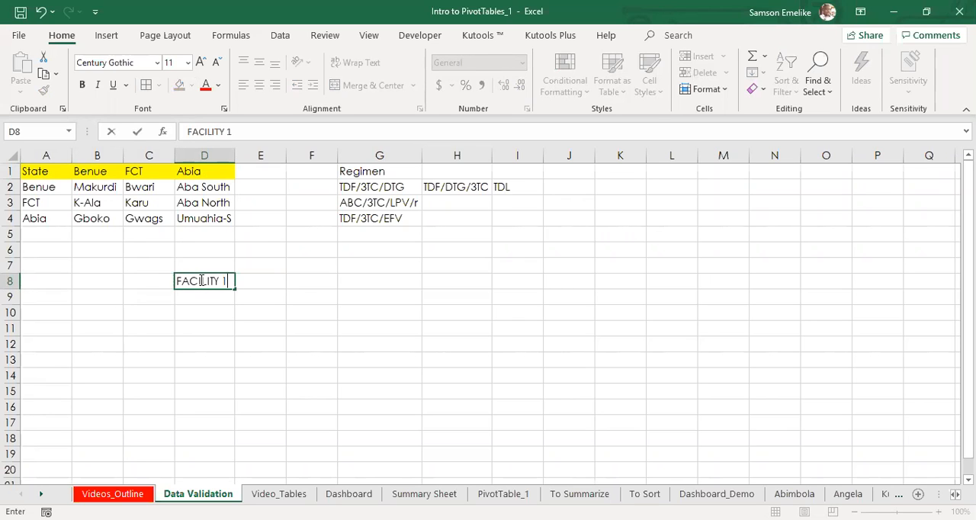
key(ctrl+Return)
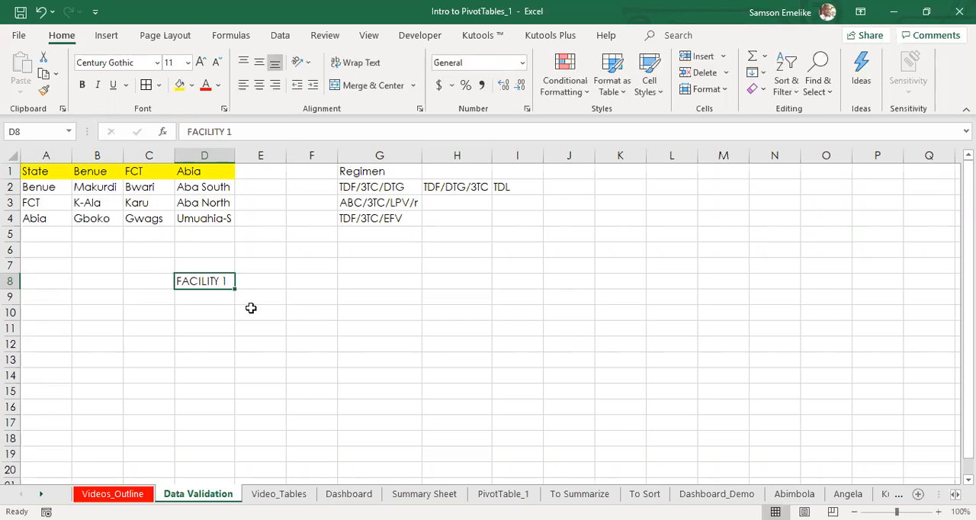
drag(236, 288, 233, 325)
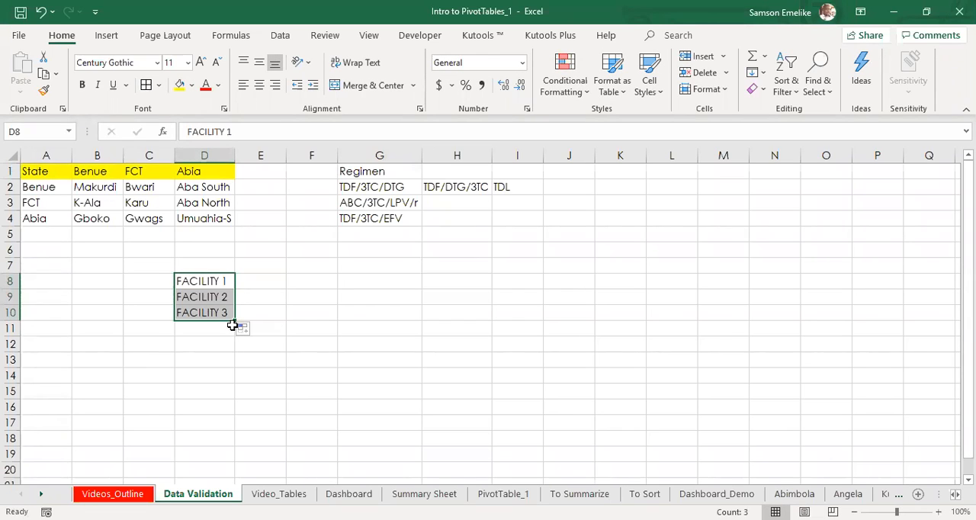
Step: Add the column headings STATE, LGA and REGIMEN in E7:G7 above the facility rows
click(259, 263)
text(STA)
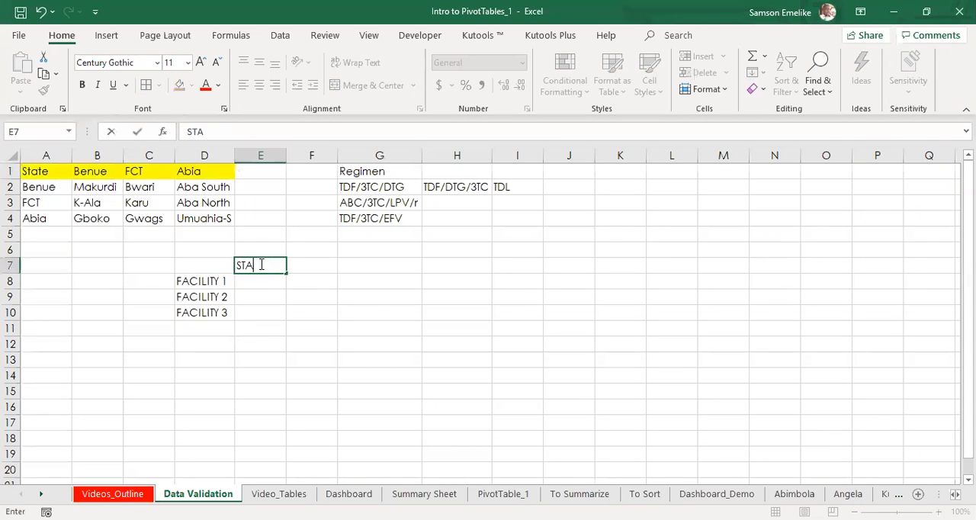
text(TE)
key(Tab)
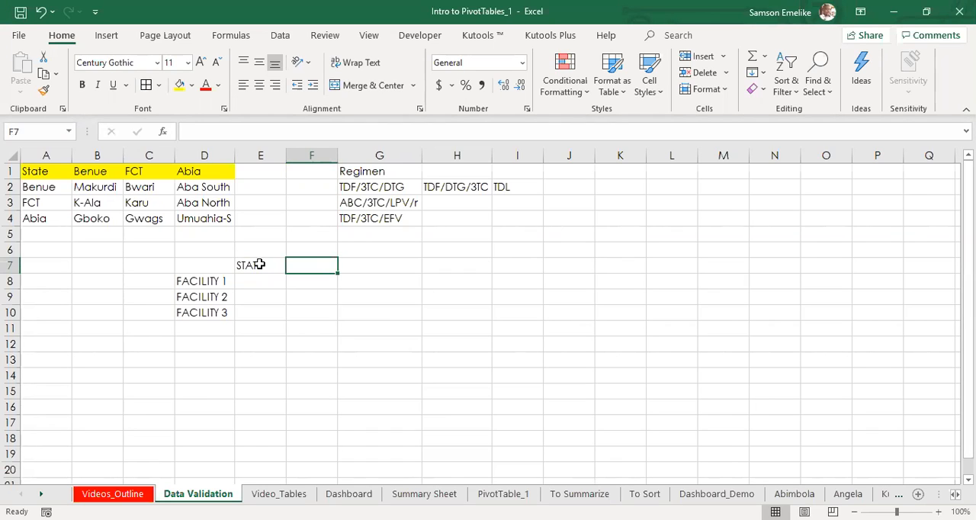
text(LGA)
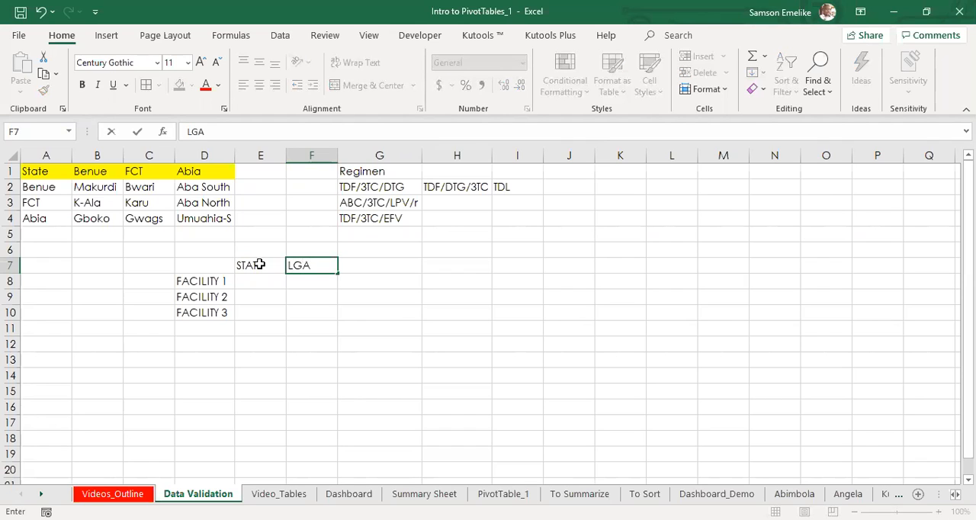
key(Tab)
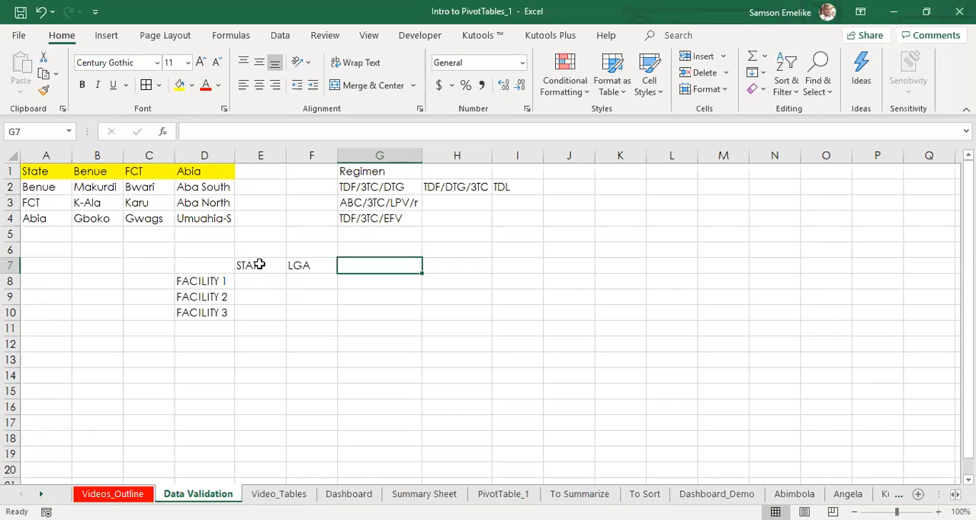
text(REGI)
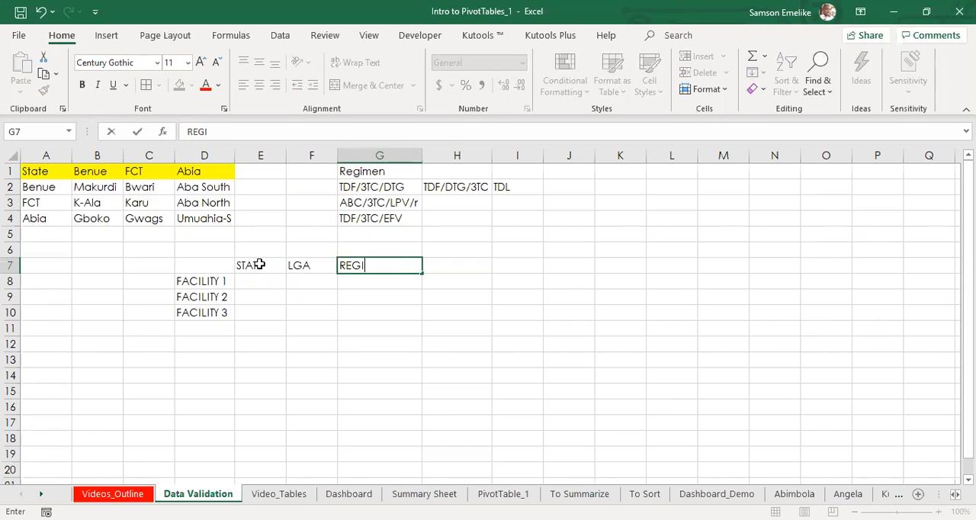
text(MEN)
key(Return)
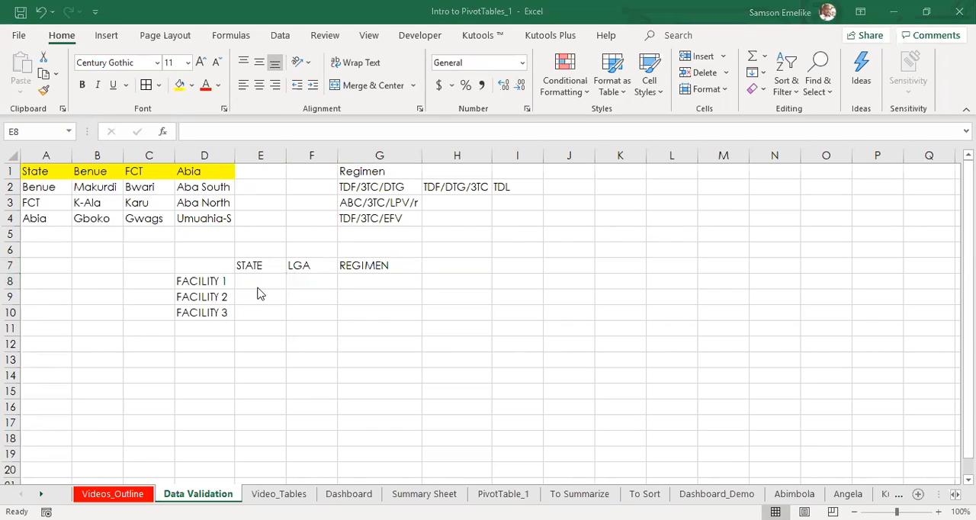
Step: Enter a free-text state name for FACILITY 1 in E8, and clear the cell again
click(260, 282)
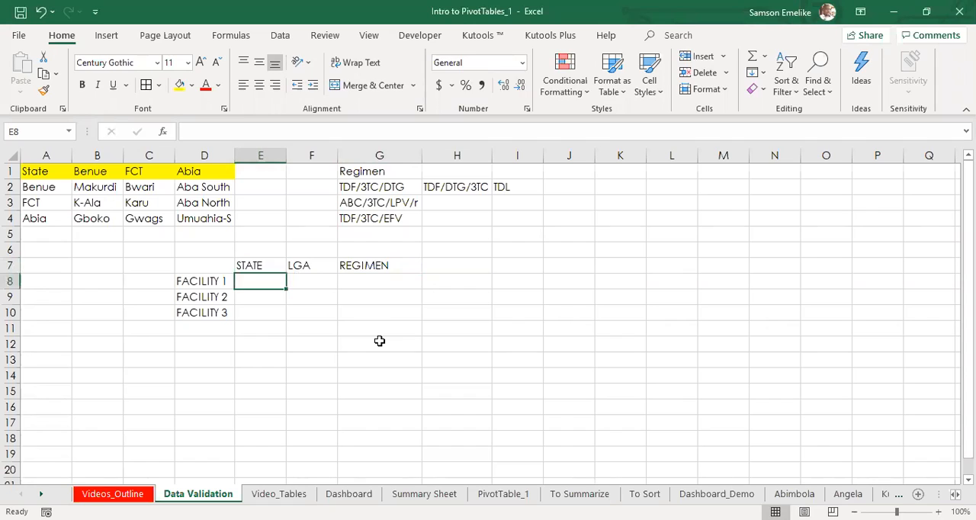
text(BN)
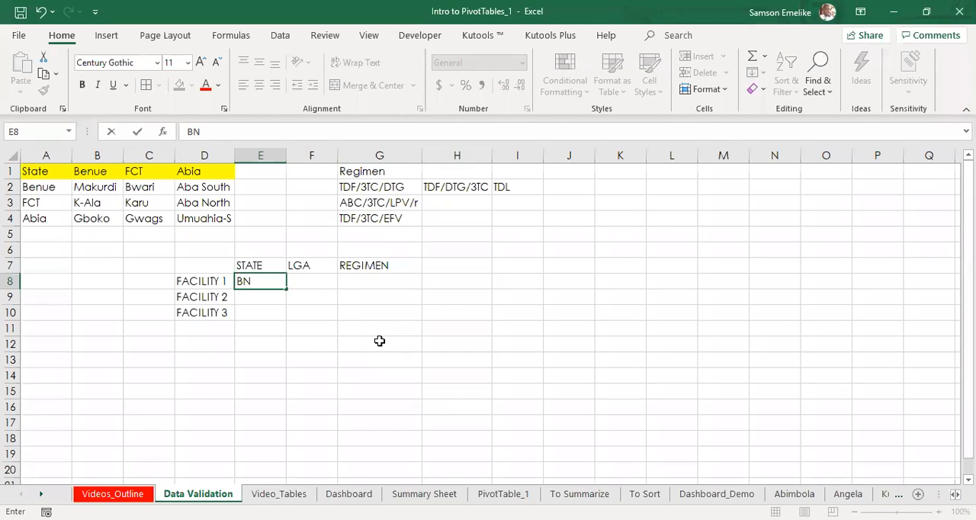
key(BackSpace)
text(ENEU)
key(Return)
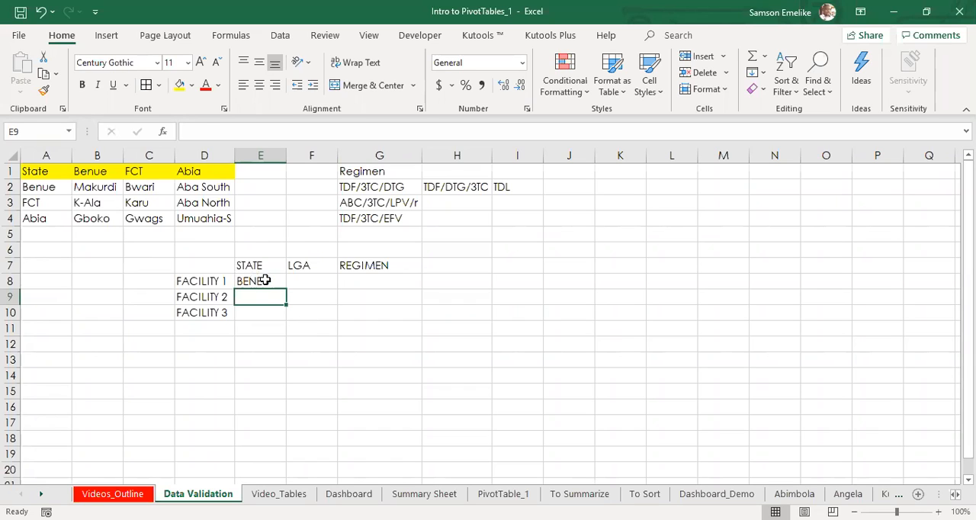
click(264, 281)
key(Delete)
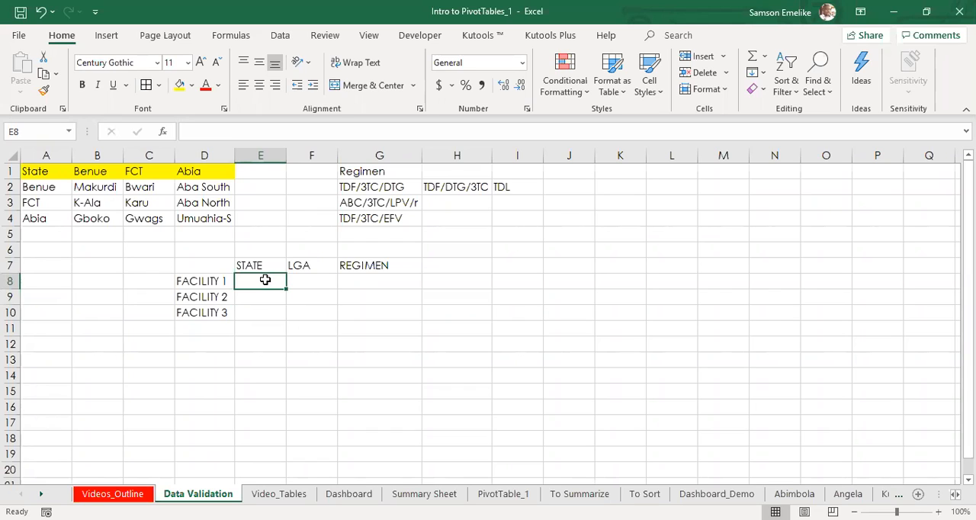
Step: Open the Data Validation settings for the state cells E8:E10, keeping the dialog clear of the table
drag(264, 281, 243, 316)
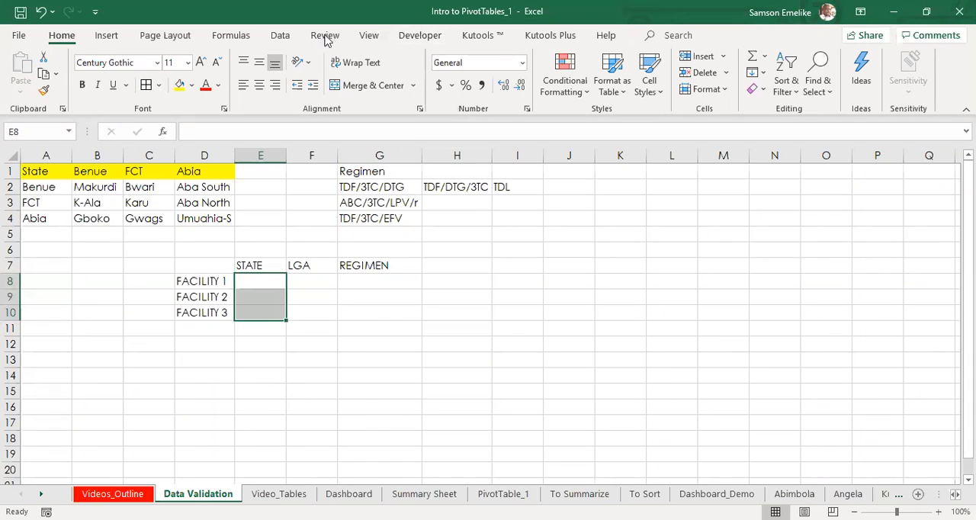
click(280, 36)
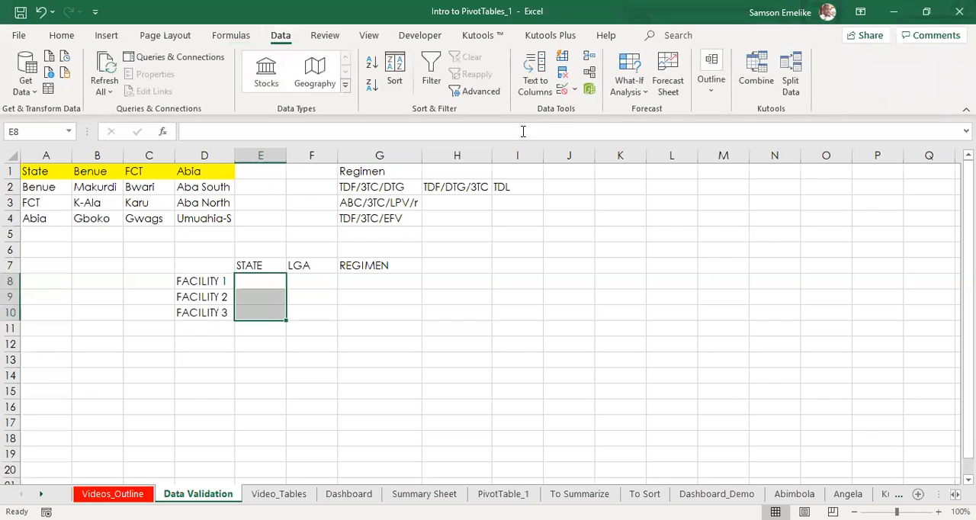
click(564, 89)
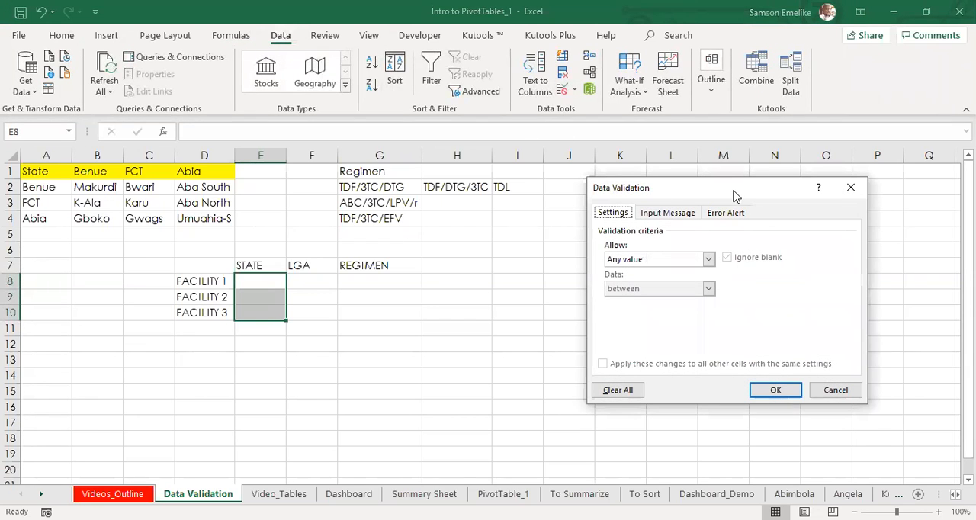
drag(734, 196, 609, 229)
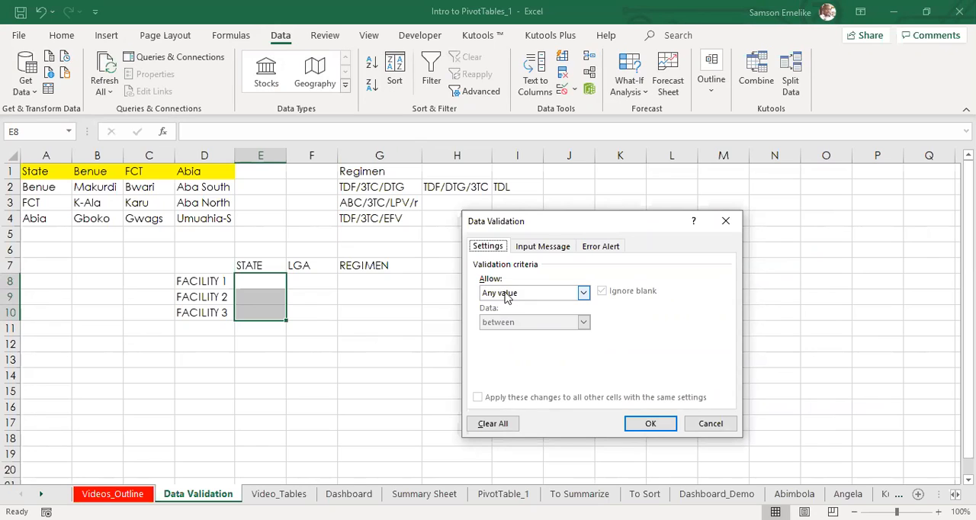
Step: Try the Whole number validation criterion with the not between, equal to, not equal to and greater than conditions
click(583, 297)
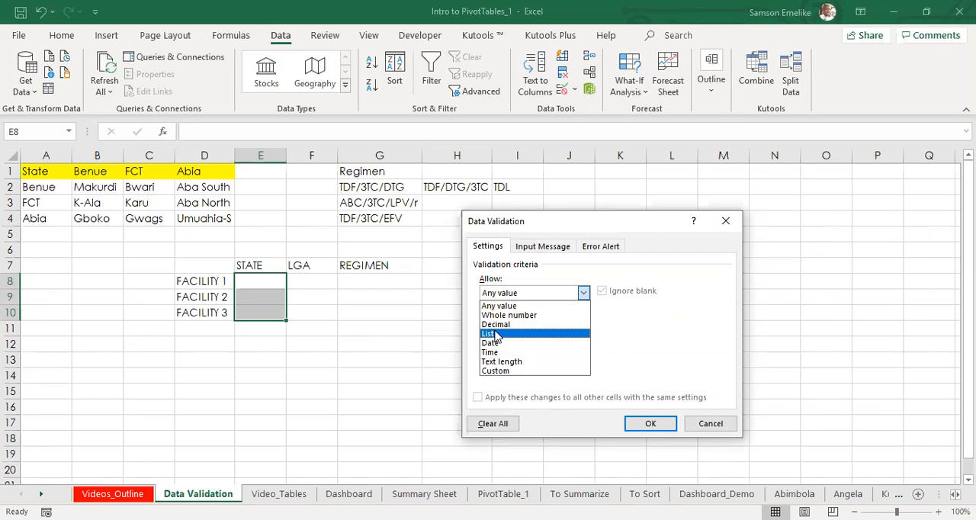
click(500, 305)
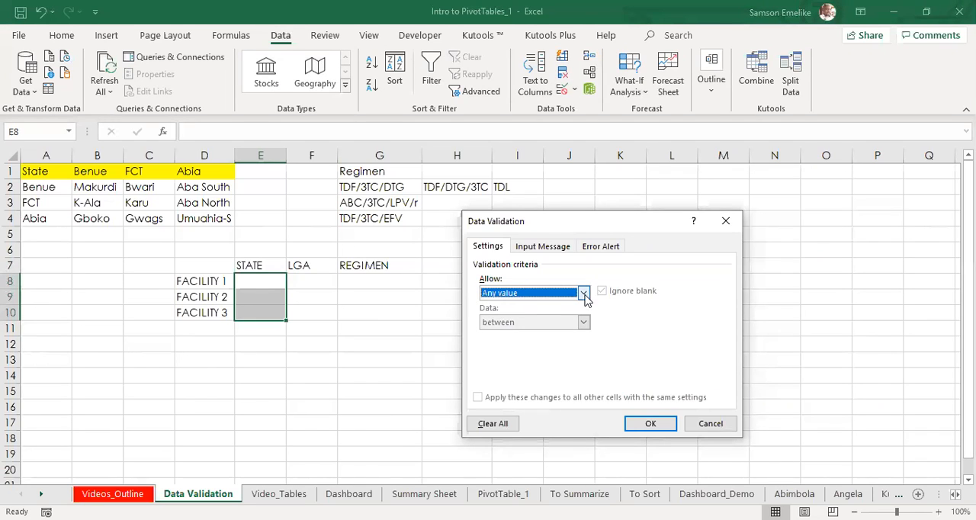
click(583, 294)
click(526, 313)
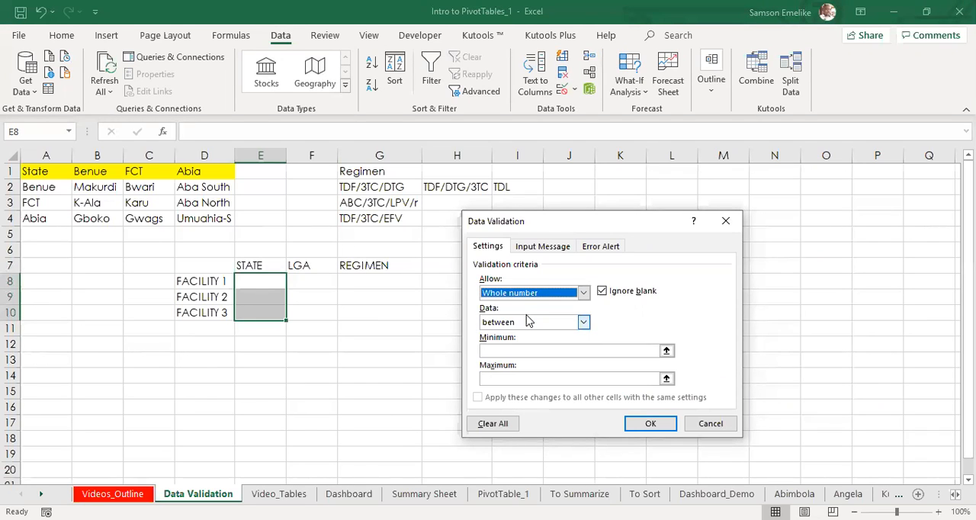
click(584, 322)
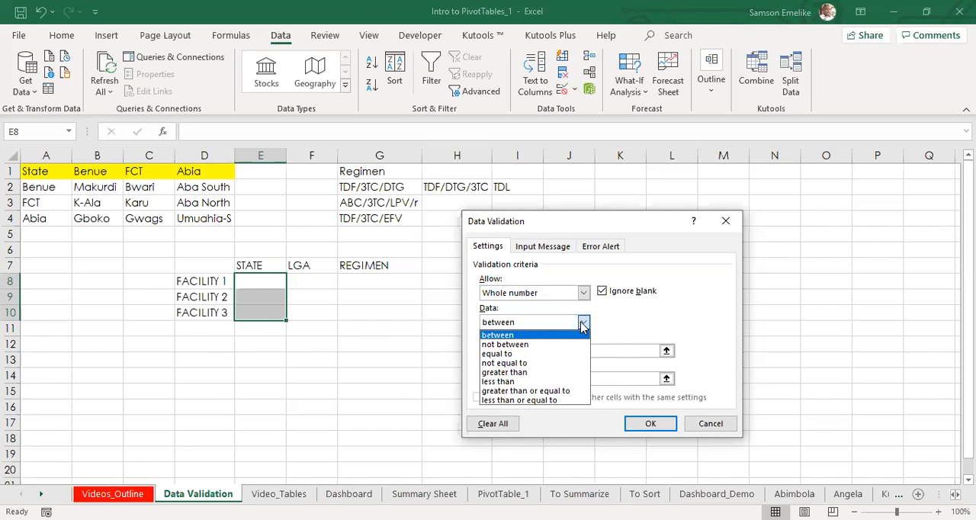
click(536, 344)
click(584, 323)
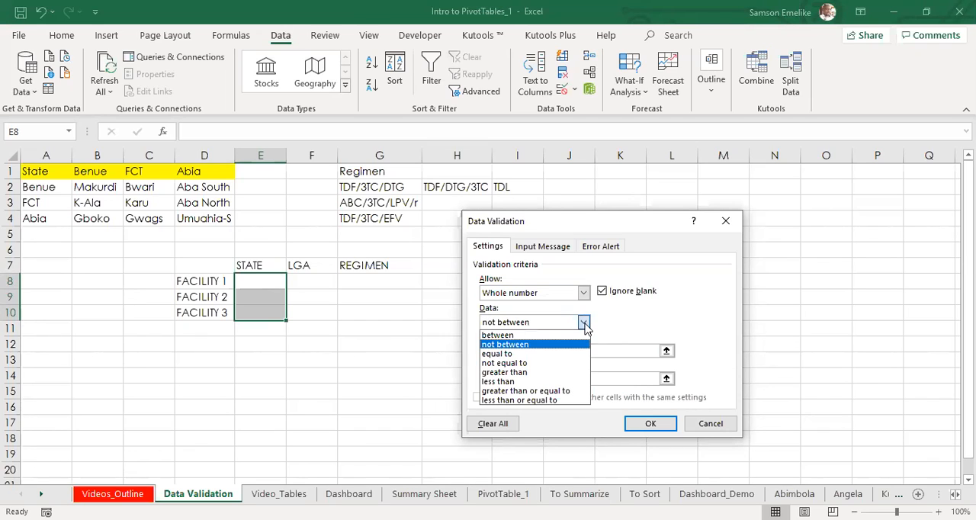
click(532, 353)
click(584, 322)
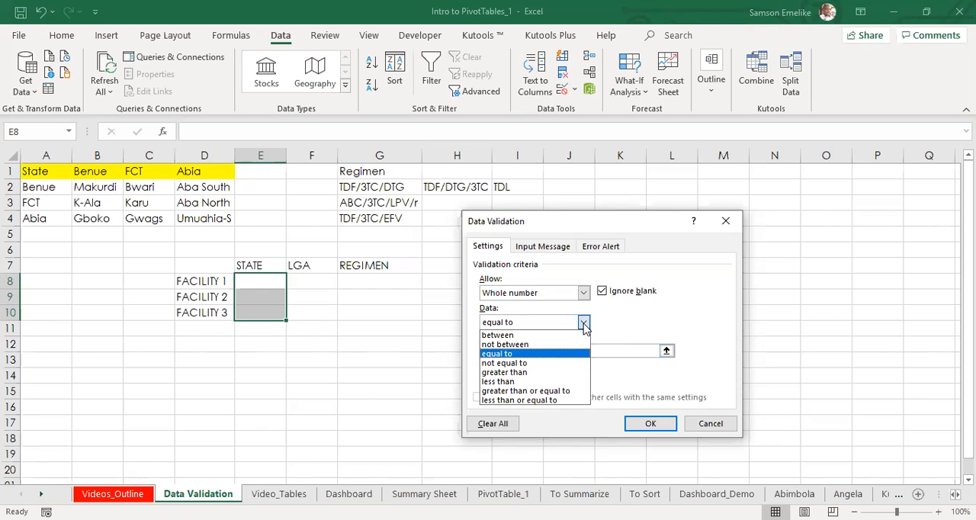
click(504, 362)
click(584, 323)
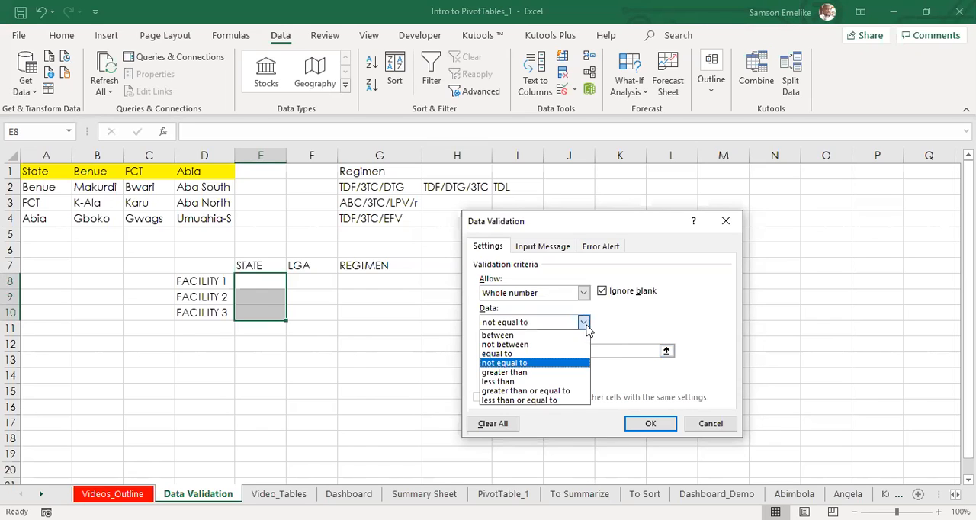
click(532, 372)
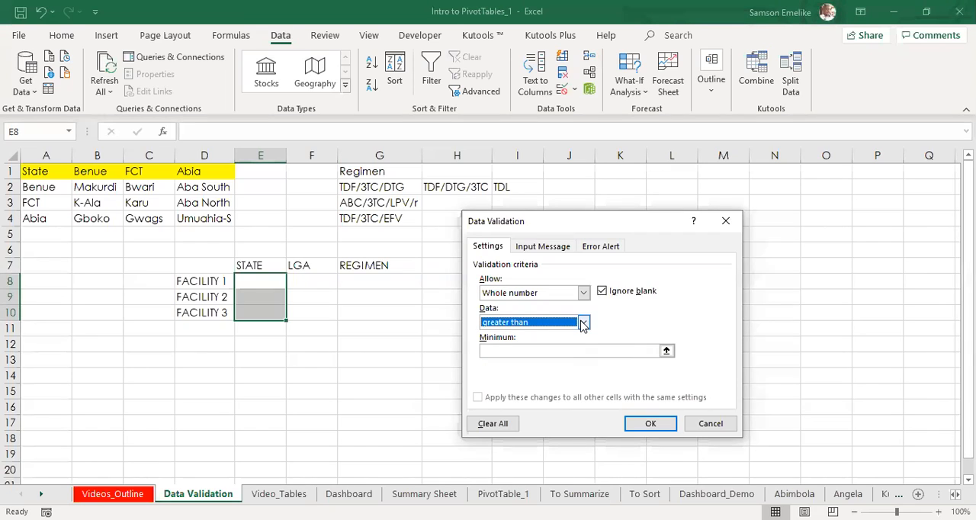
Step: Restrict E8:E10 to a validation list with the source BENUE,FCT,ABIA, and show the dropdown choices in E8
click(584, 293)
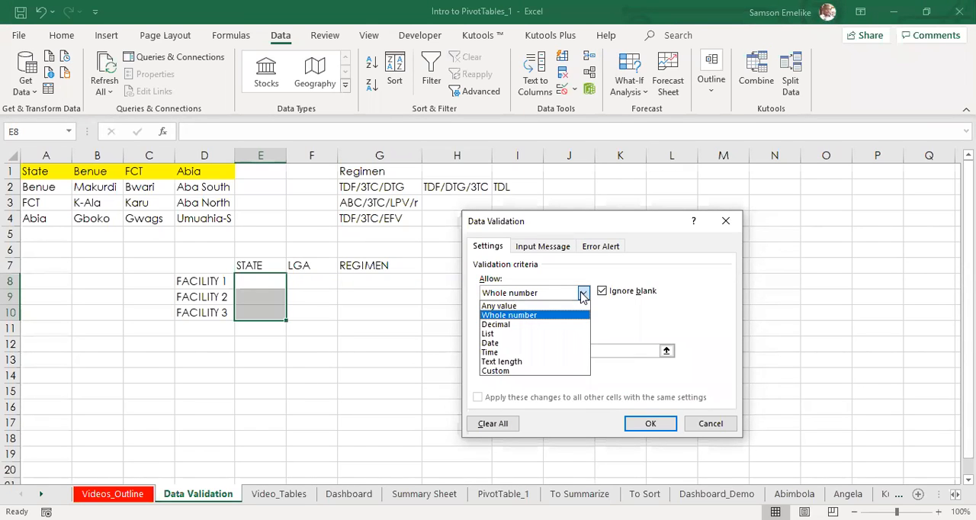
click(497, 336)
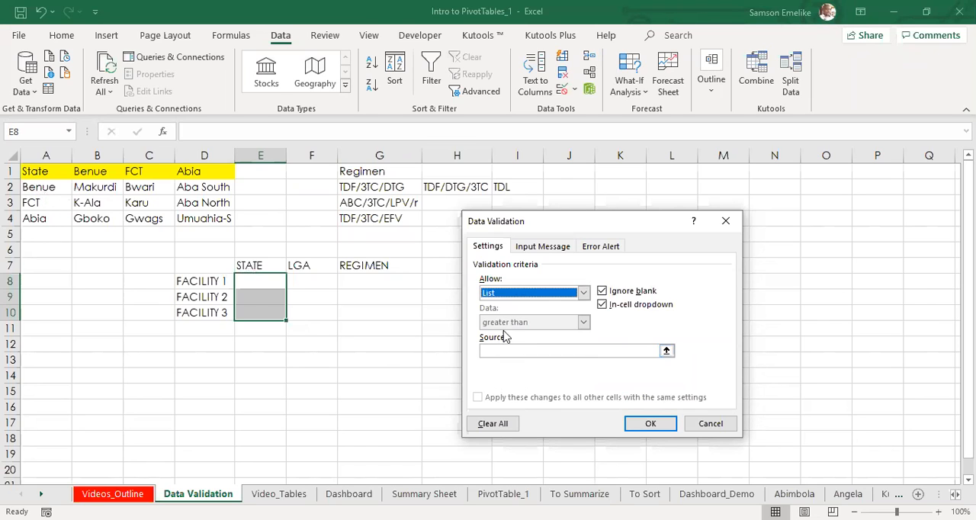
click(517, 351)
text(BENUE)
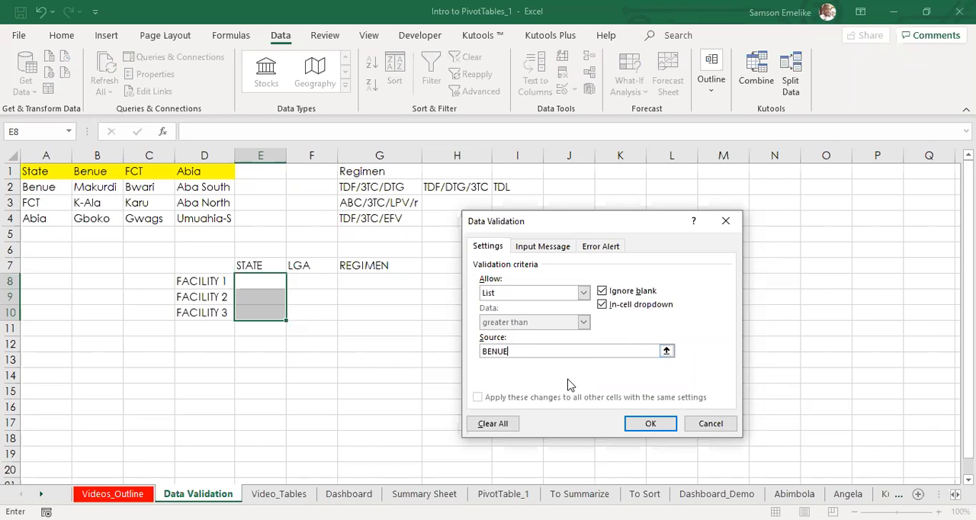
text(,FCT,ABIA)
click(642, 425)
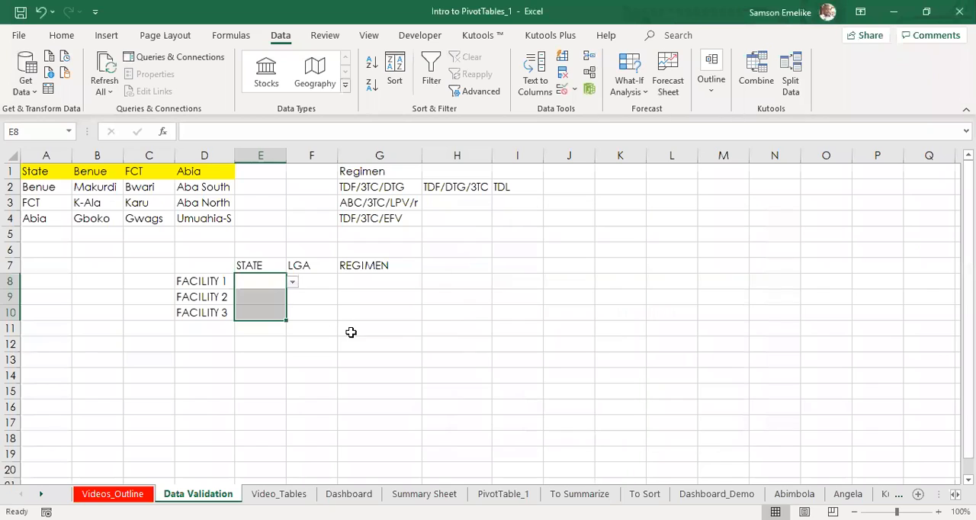
click(258, 281)
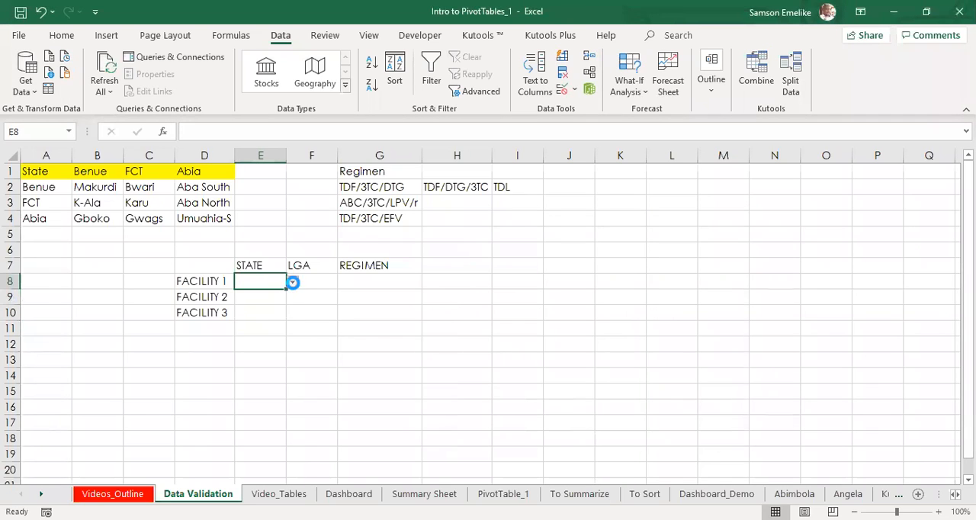
click(294, 284)
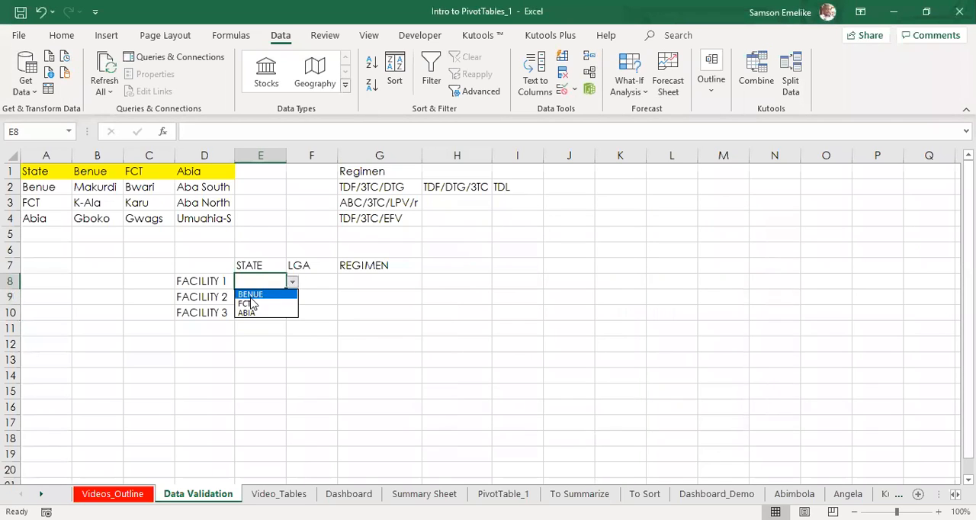
Step: Choose BENUE as the state for FACILITY 1 and FCT for FACILITY 2 from their dropdown lists
key(Escape)
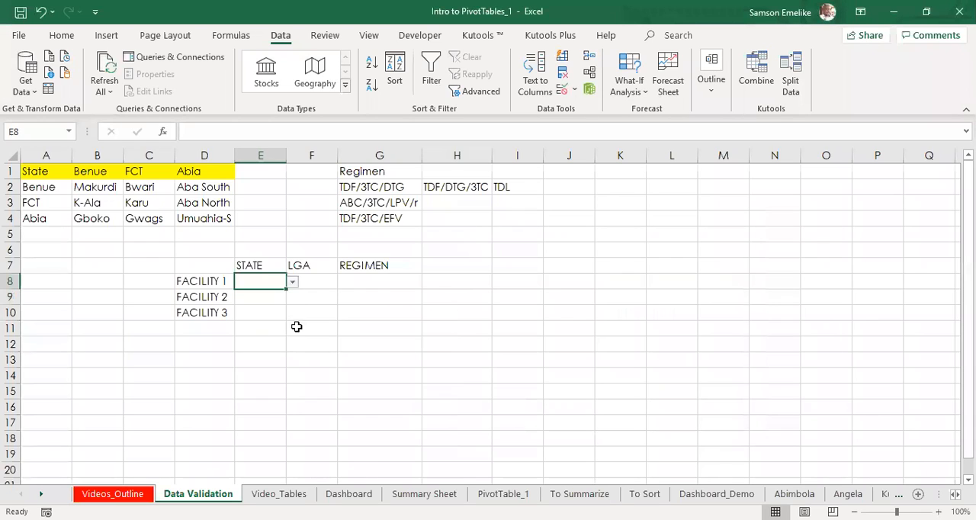
click(292, 283)
click(254, 294)
click(262, 299)
click(293, 299)
click(261, 316)
Step: Try to enter the unlisted states PLATEAU and PL for FACILITY 3 in E10, and cancel the entry
click(271, 312)
click(293, 315)
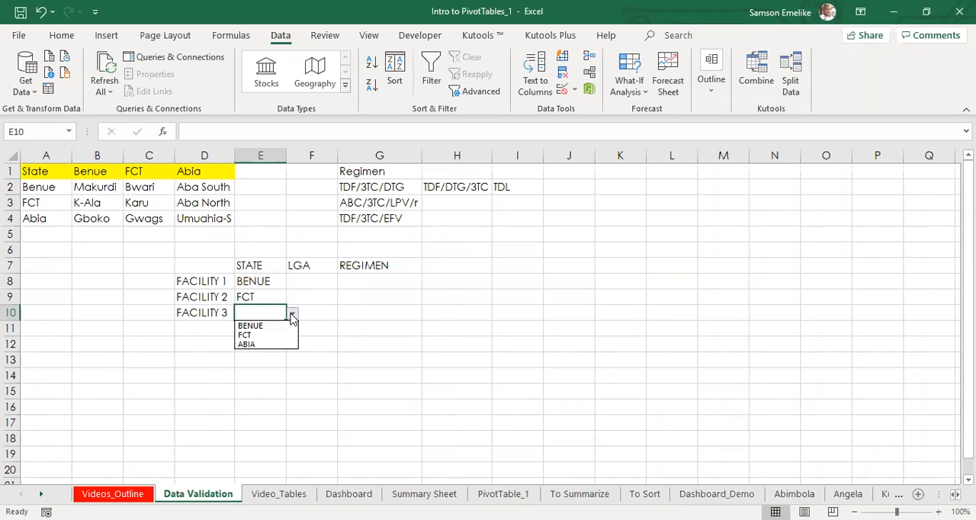
click(269, 312)
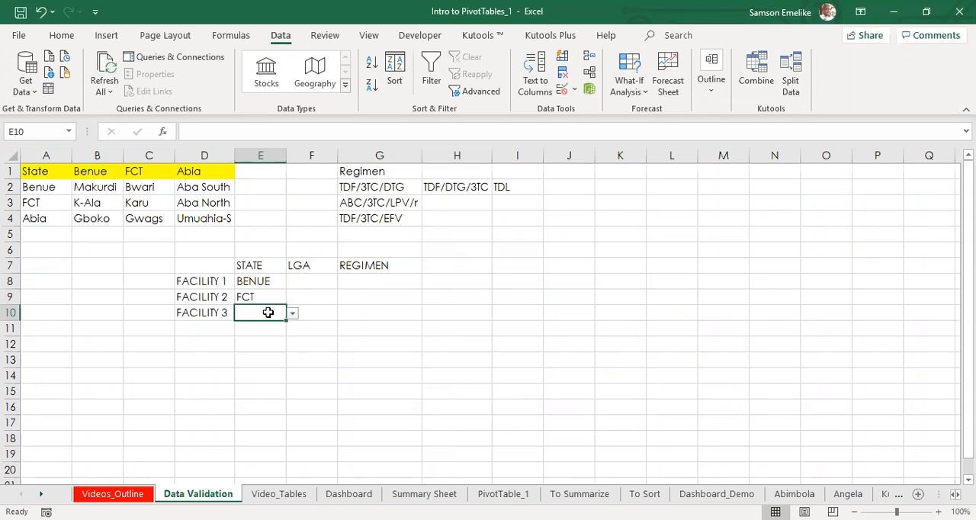
text(PLA)
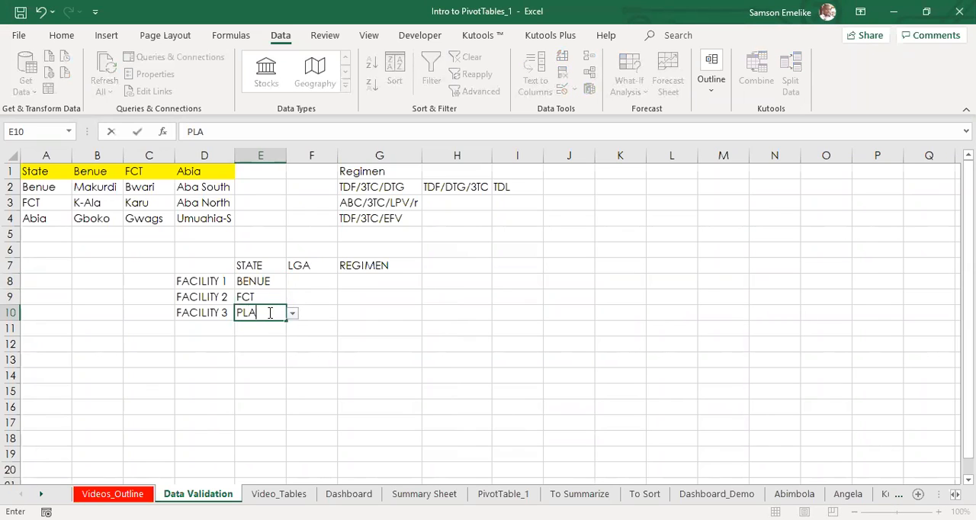
text(TEAU)
key(Return)
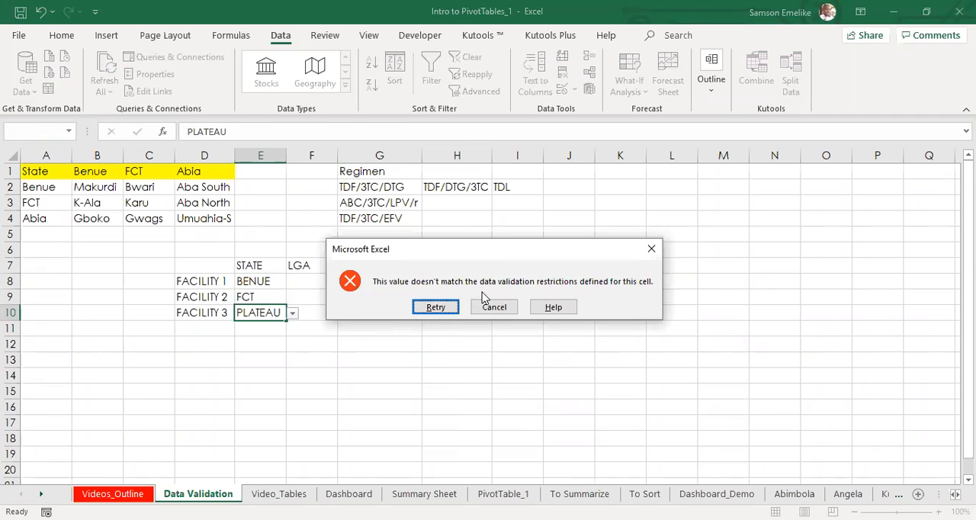
click(433, 308)
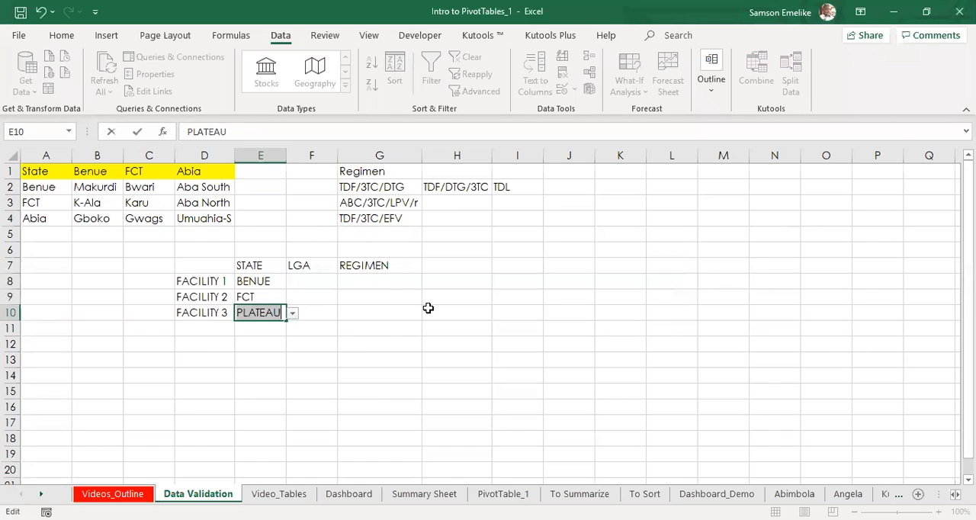
key(Return)
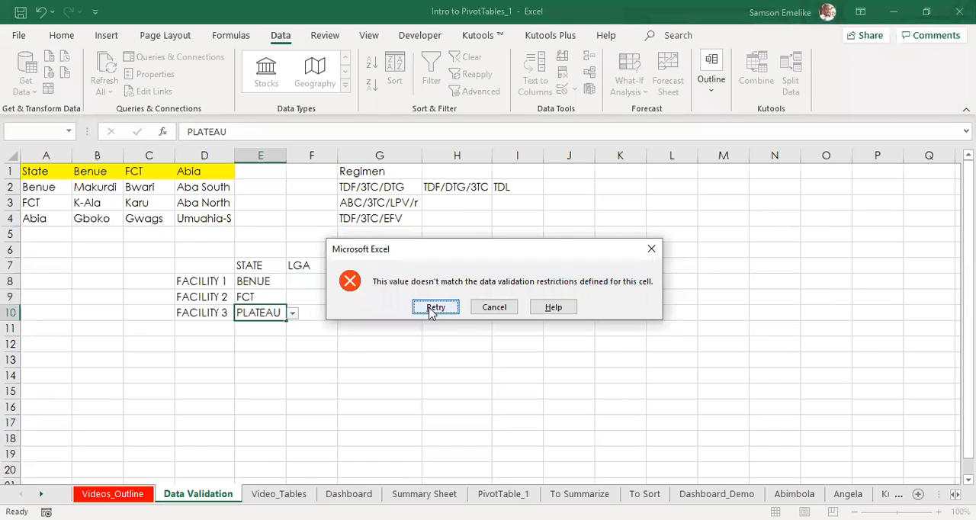
click(432, 309)
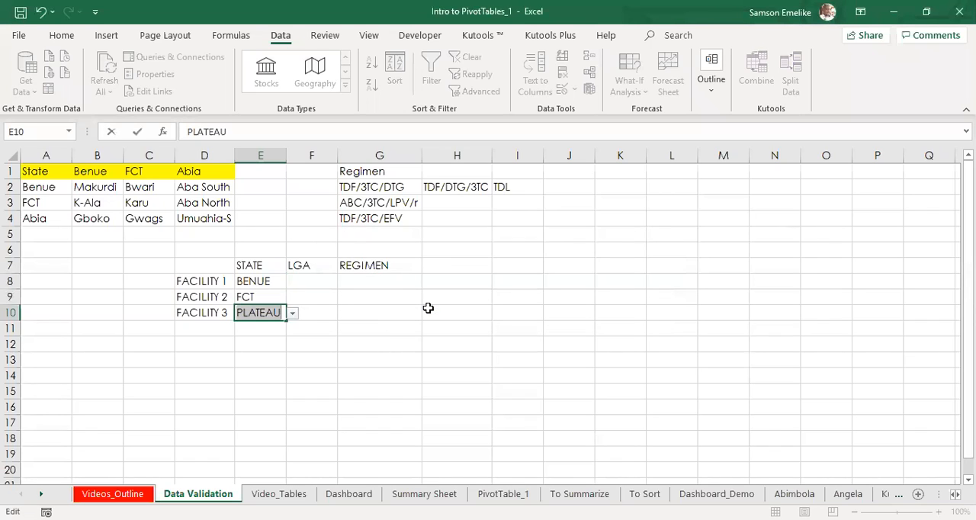
text(PL)
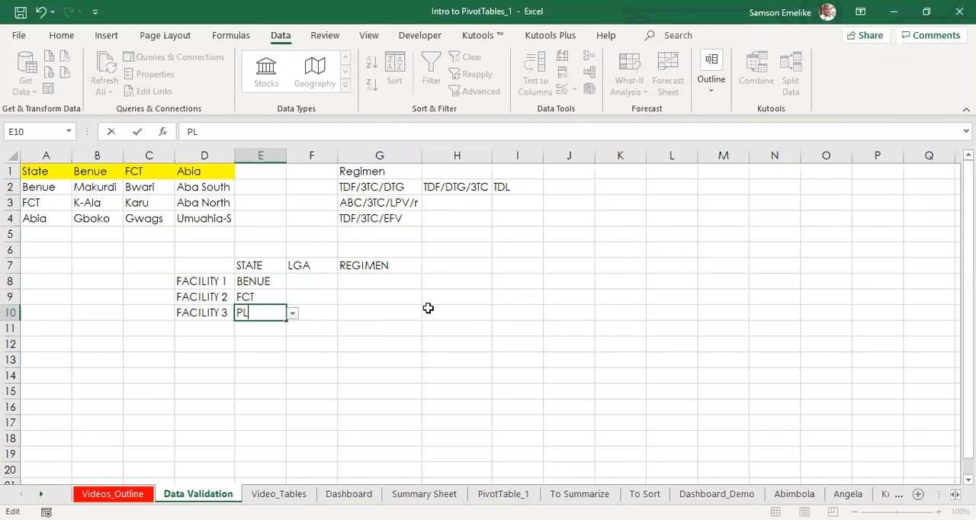
key(Return)
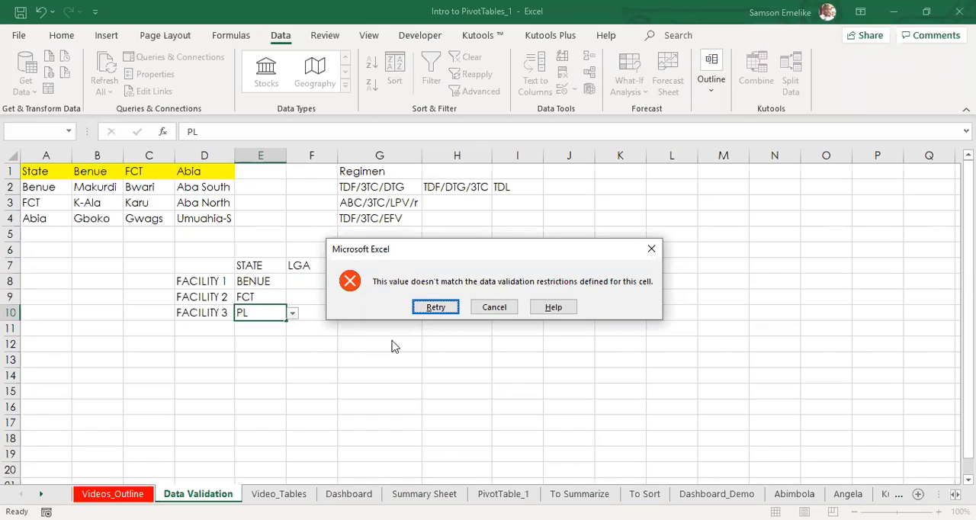
key(Escape)
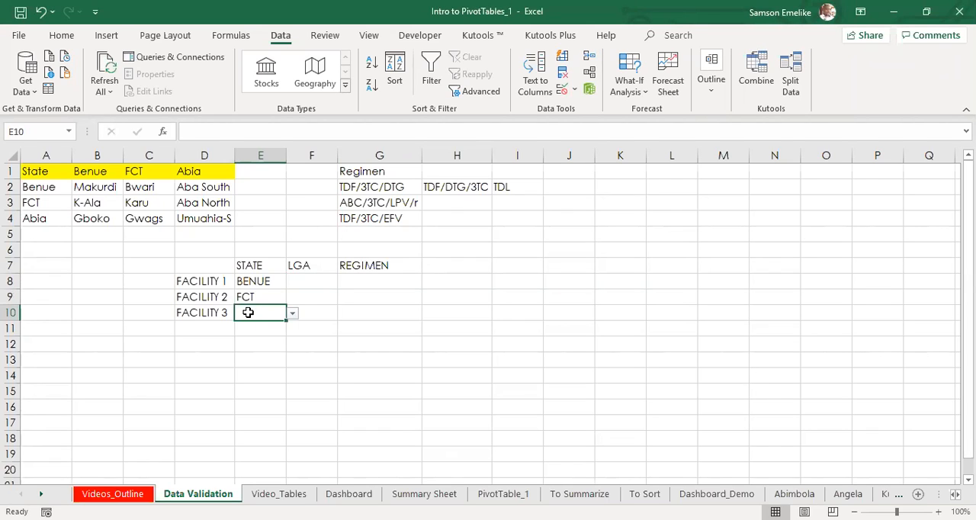
Step: Set the Data Validation error alert style of E10 to Warning
drag(257, 281, 257, 312)
click(259, 315)
click(562, 90)
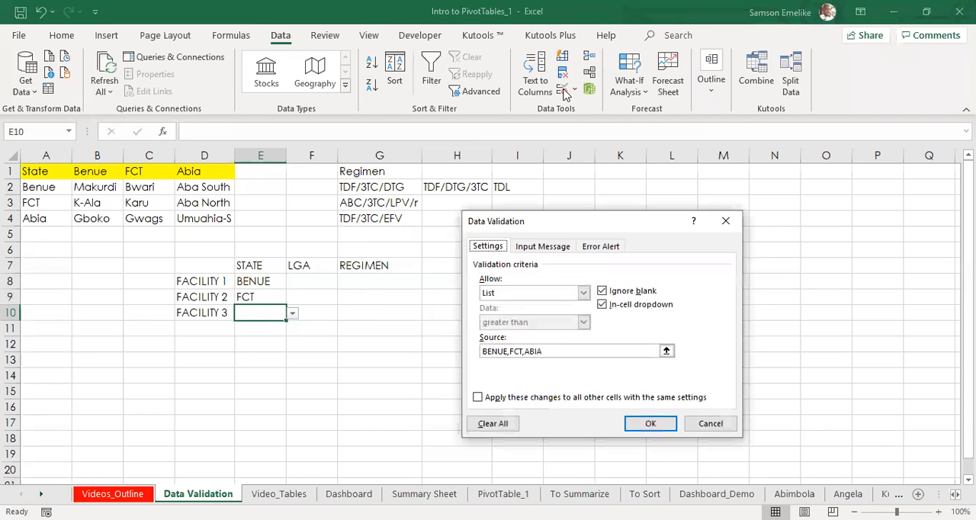
click(599, 249)
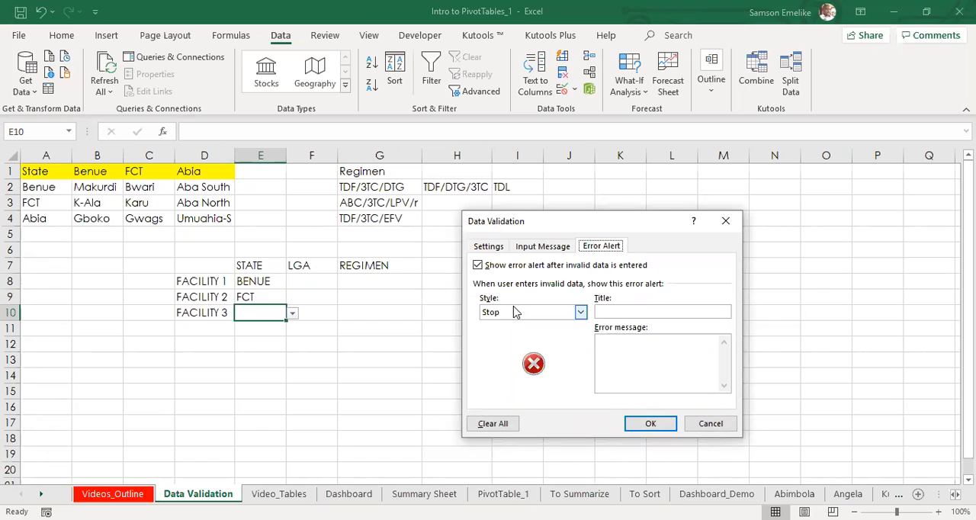
click(581, 314)
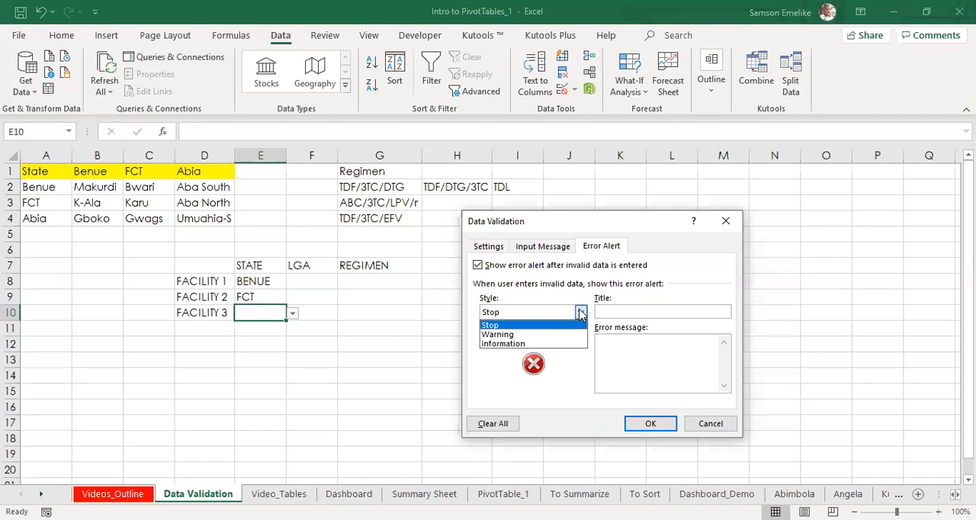
click(513, 336)
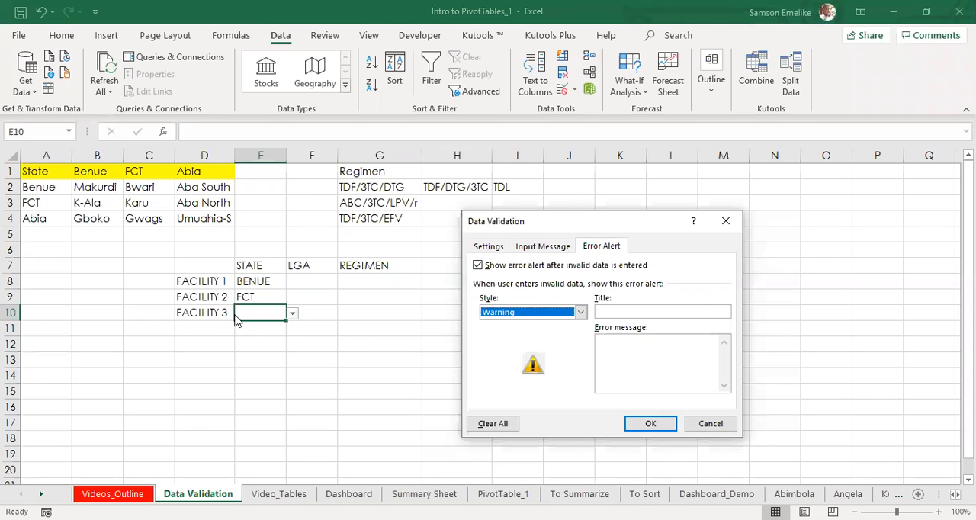
click(649, 425)
Step: Enter PLATEAU as the state for FACILITY 3 in E10, and accept the value despite the validation list
click(293, 313)
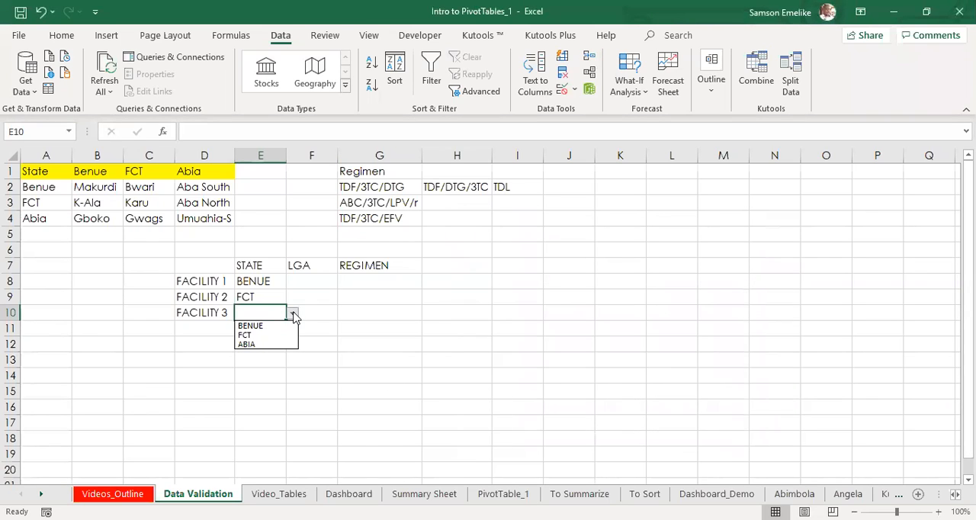
click(295, 318)
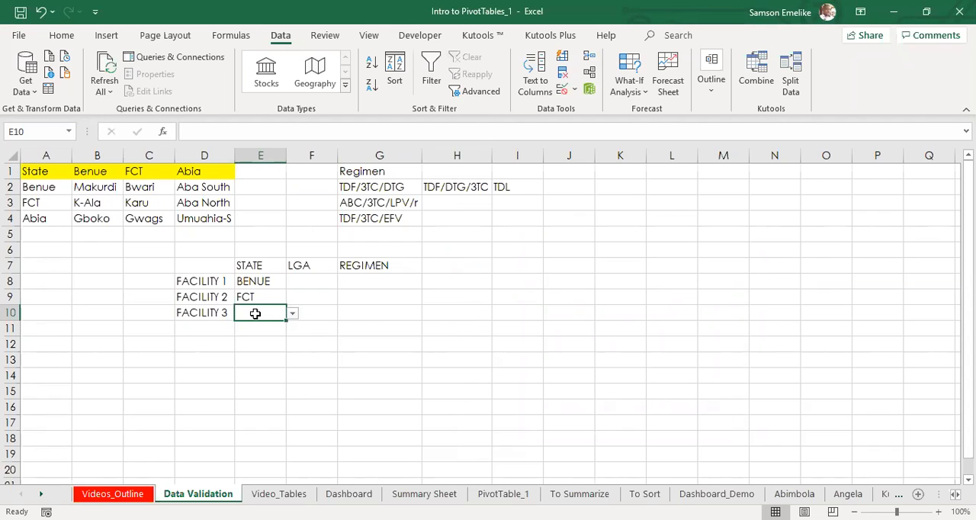
text(PLATEU)
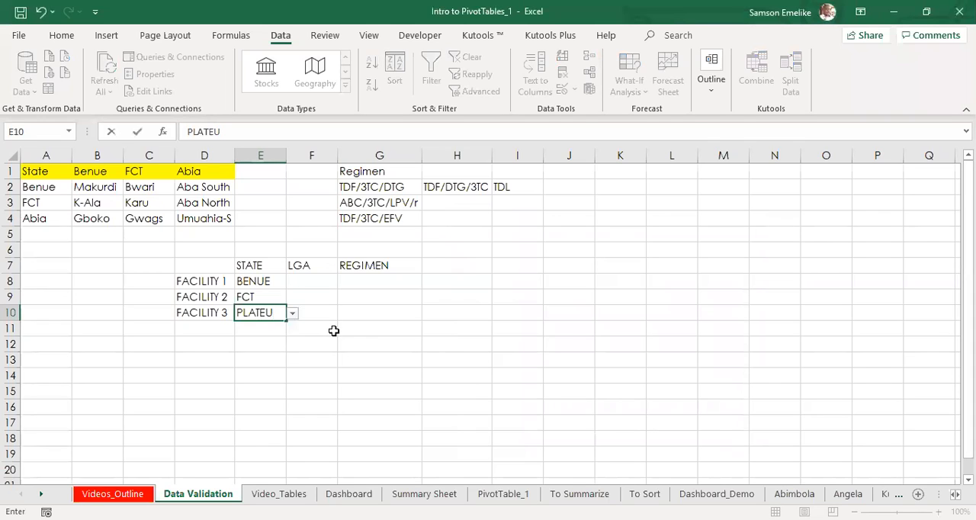
key(BackSpace)
text(AU)
key(Return)
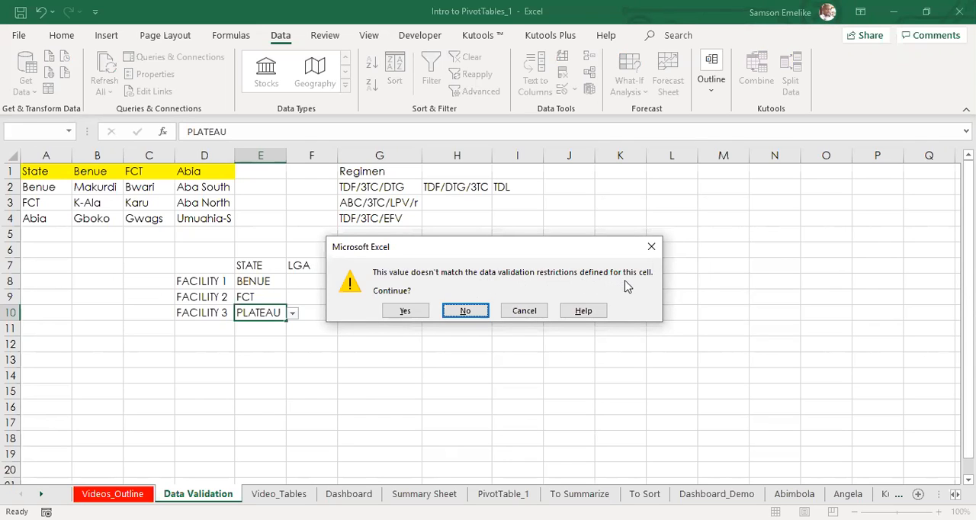
click(409, 315)
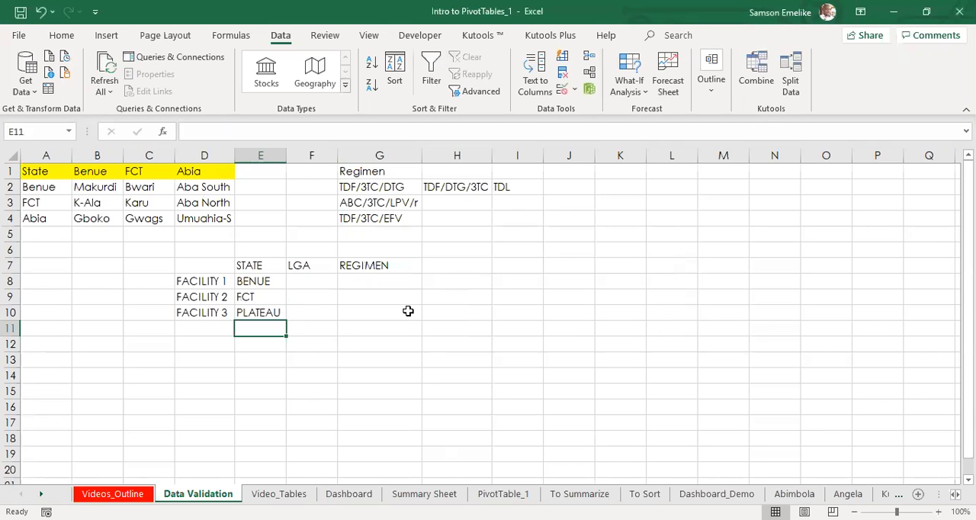
Step: Try to replace FACILITY 2's state in E9 with PLATEAU, and cancel the entry
click(270, 302)
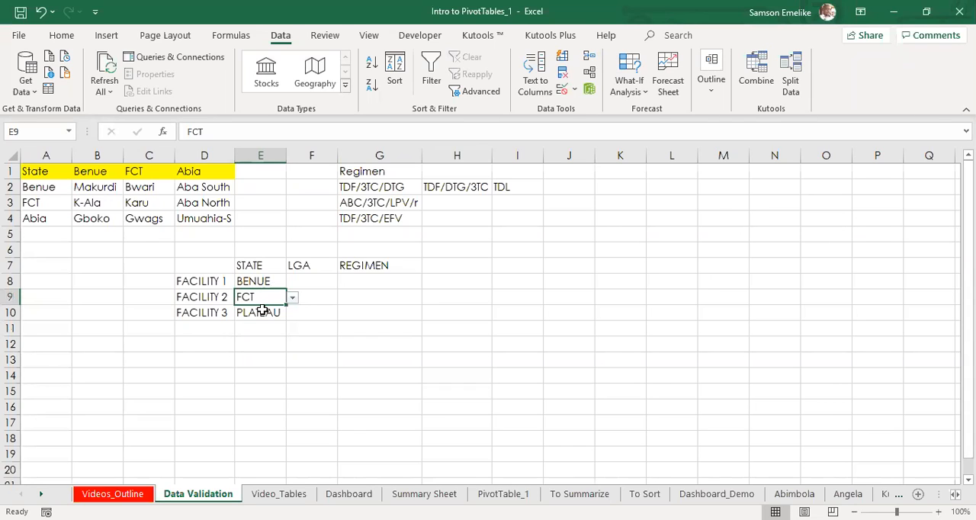
text(PLATEAU)
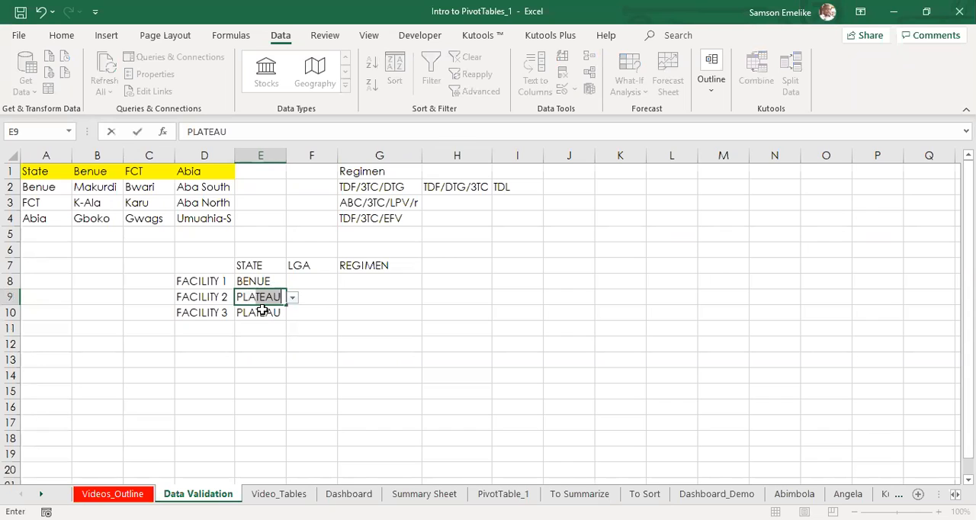
key(Return)
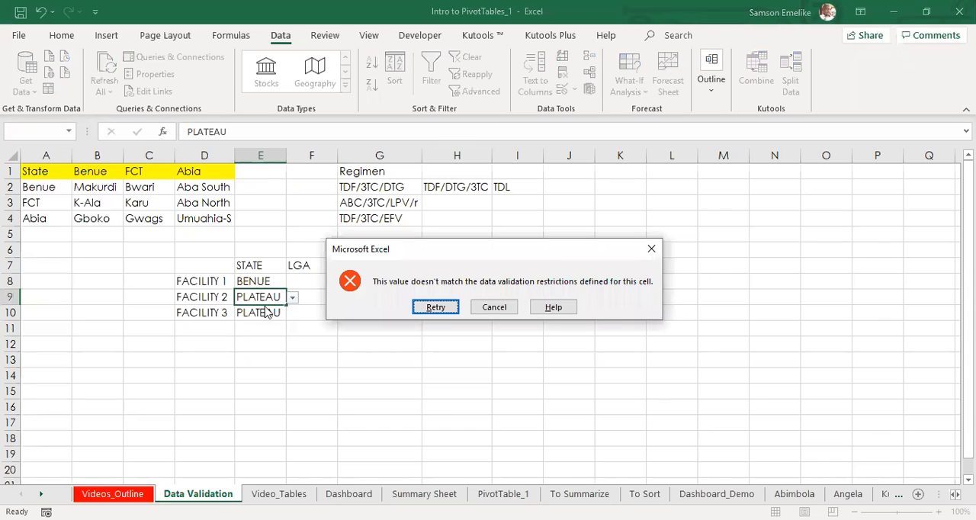
click(496, 309)
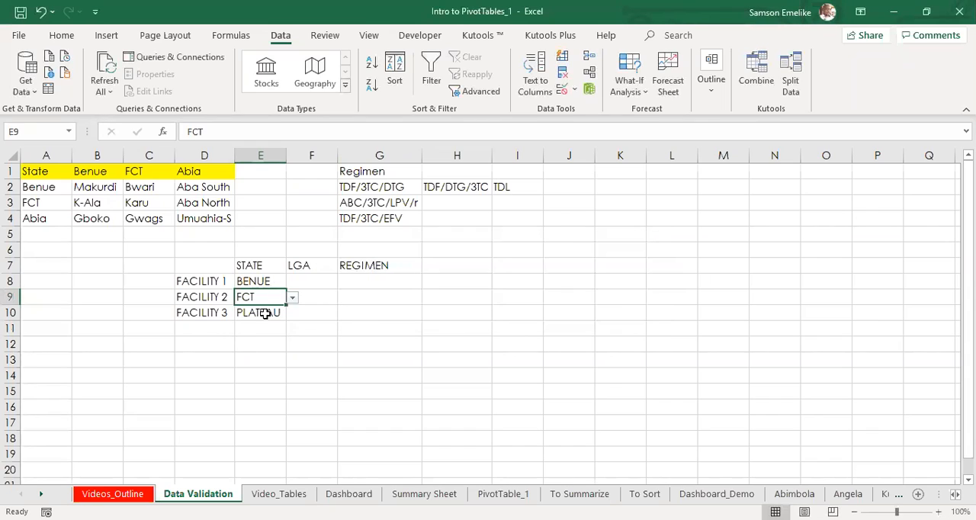
Step: Review the list source in the Data Validation settings of E8, and close them without changes
click(263, 312)
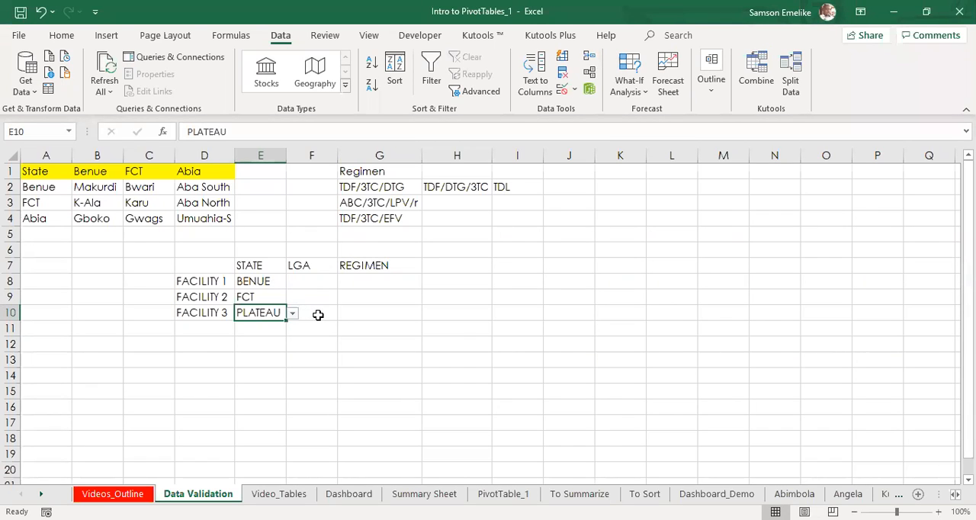
click(263, 280)
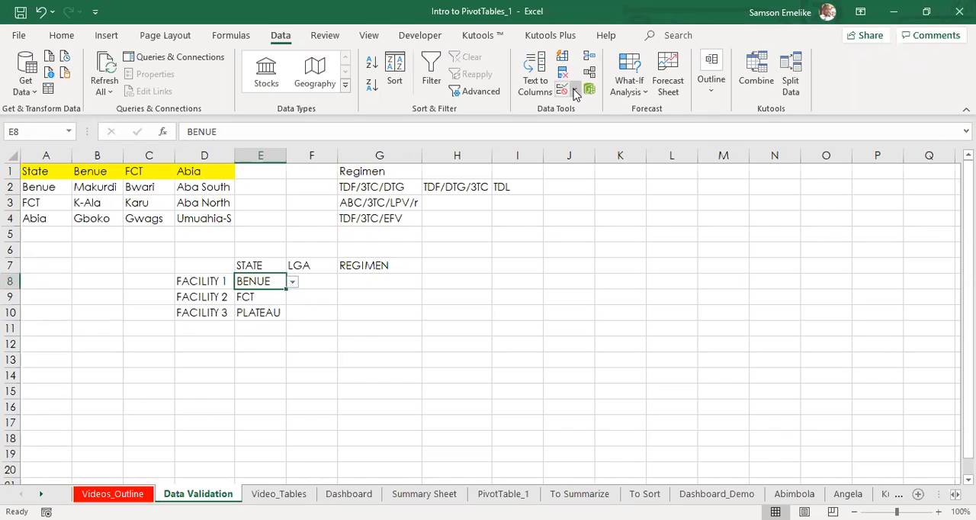
click(576, 91)
click(605, 114)
click(489, 247)
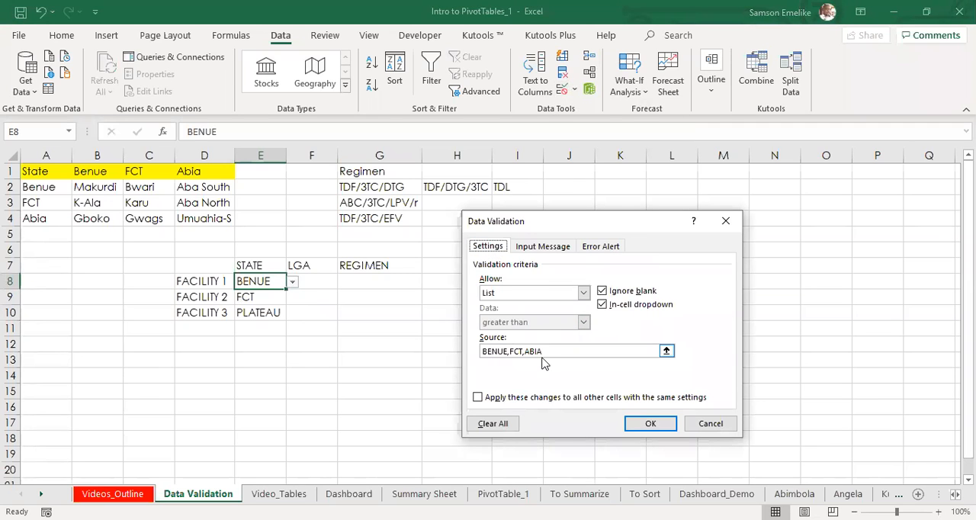
click(714, 423)
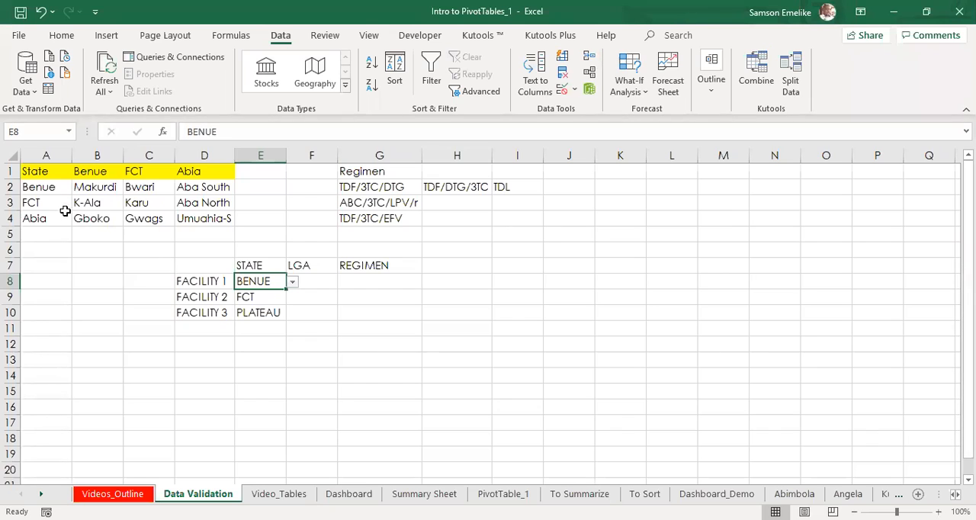
Step: Name the state list range A2:A4 ZOOM_STATES, and widen the Name Box to fit the full name
drag(46, 188, 42, 217)
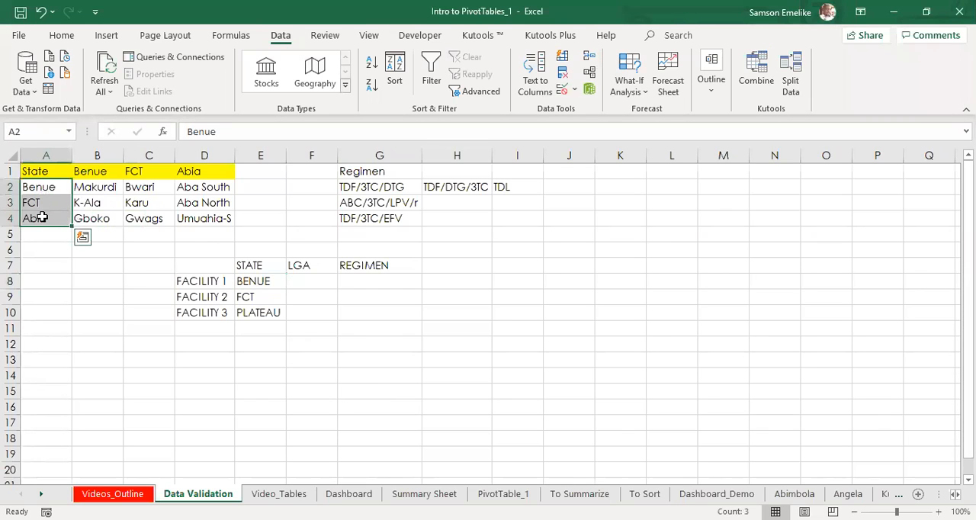
click(38, 130)
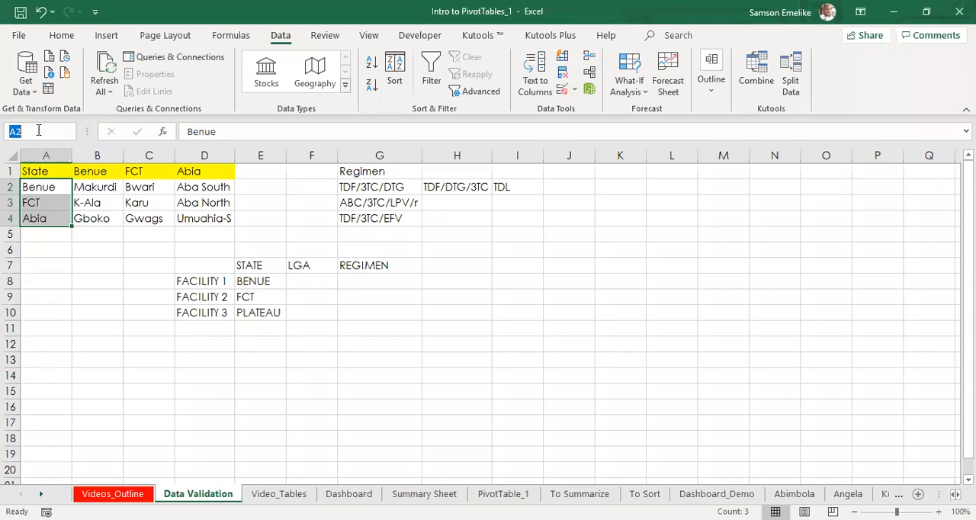
text(ZOOM)
text(S)
key(BackSpace)
text(STATES)
key(Return)
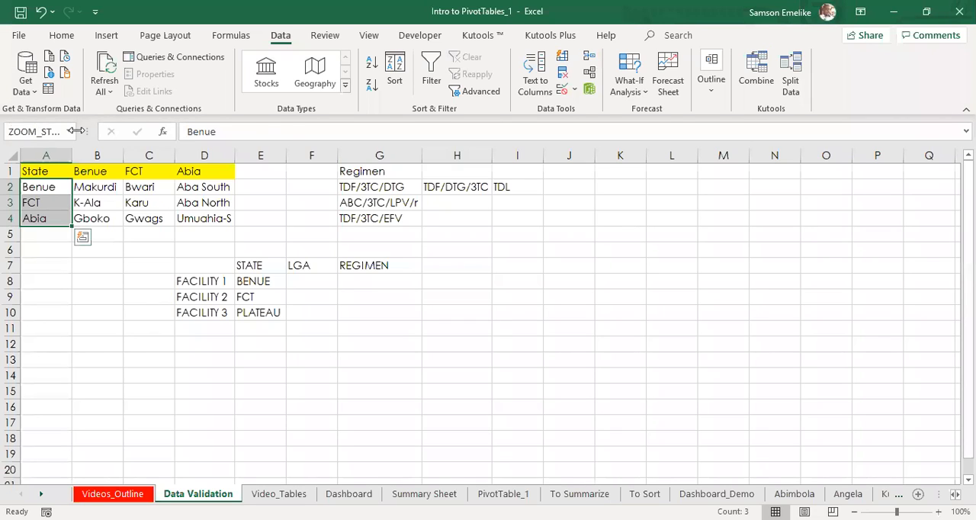
drag(76, 131, 158, 131)
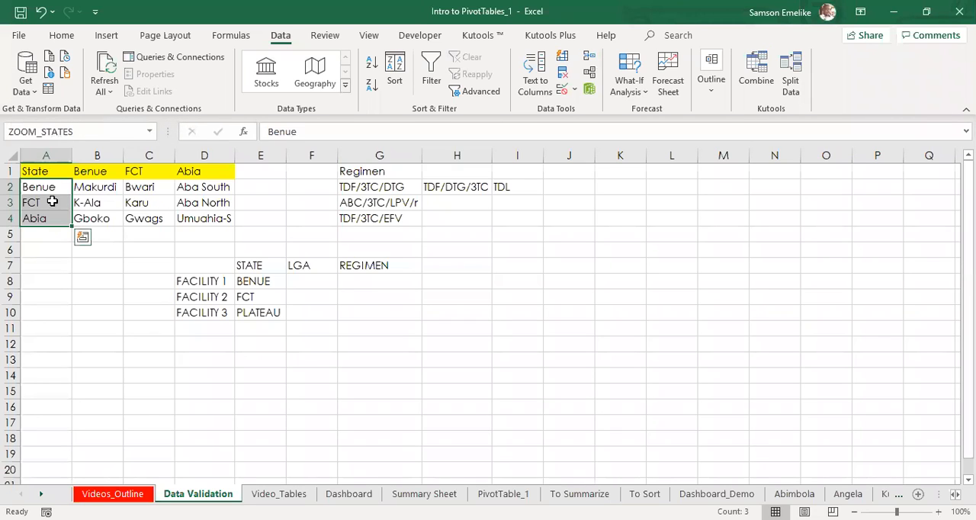
Step: Replace the list source in E8's Data Validation settings with the named range =ZOOM_STATES
click(52, 257)
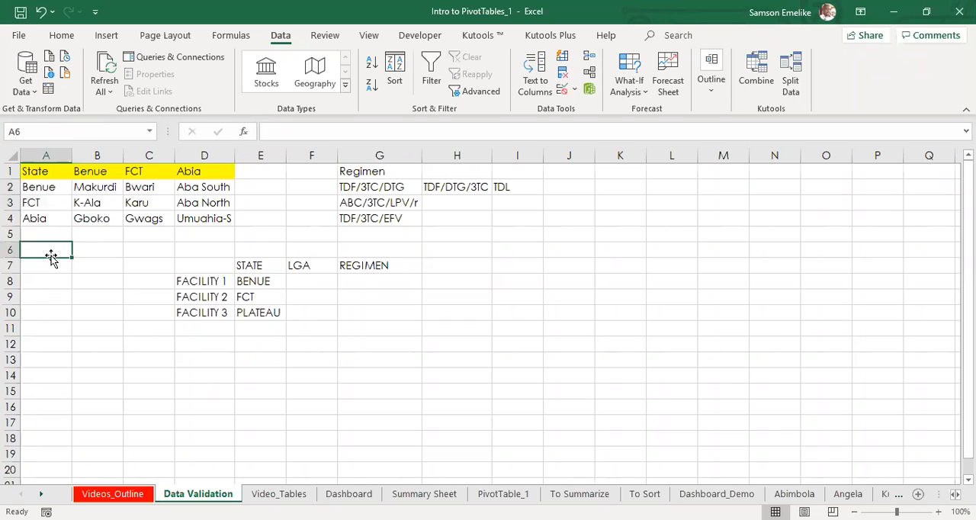
click(265, 282)
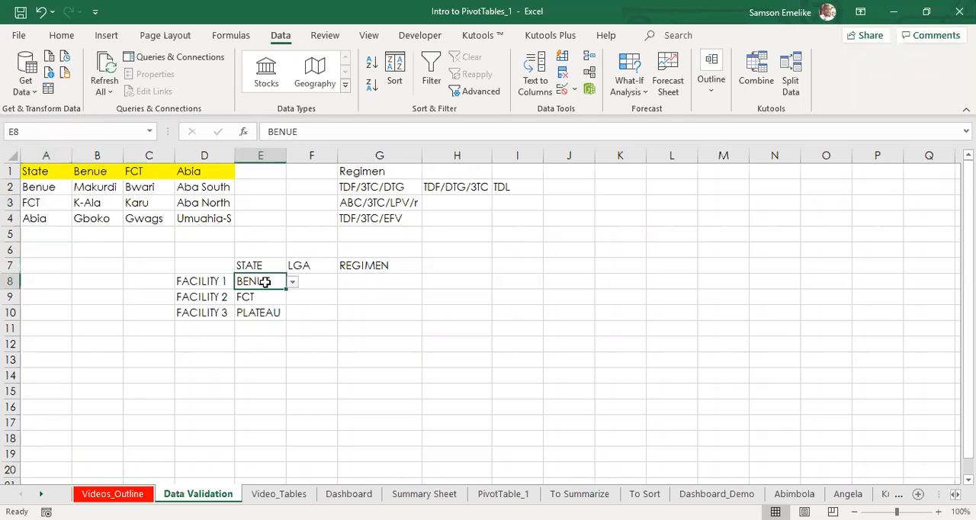
click(563, 89)
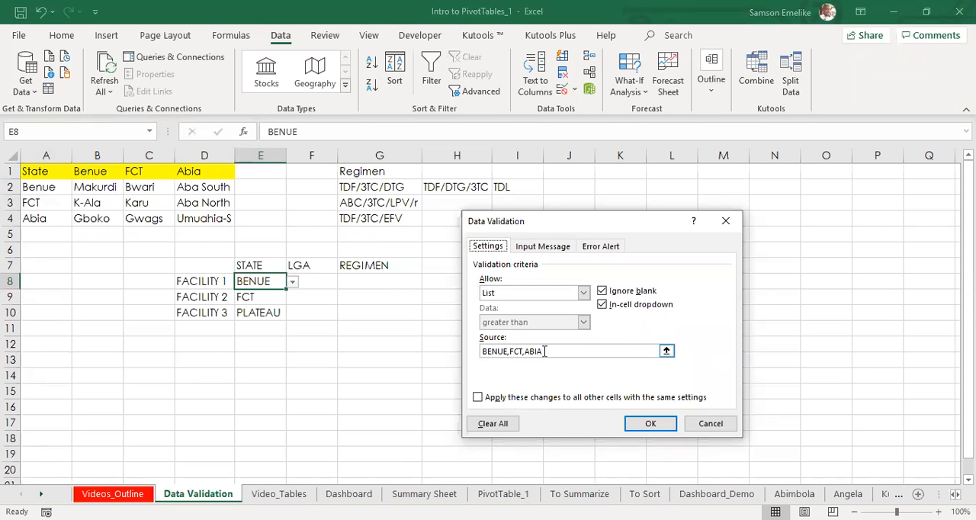
drag(571, 351, 482, 350)
key(BackSpace)
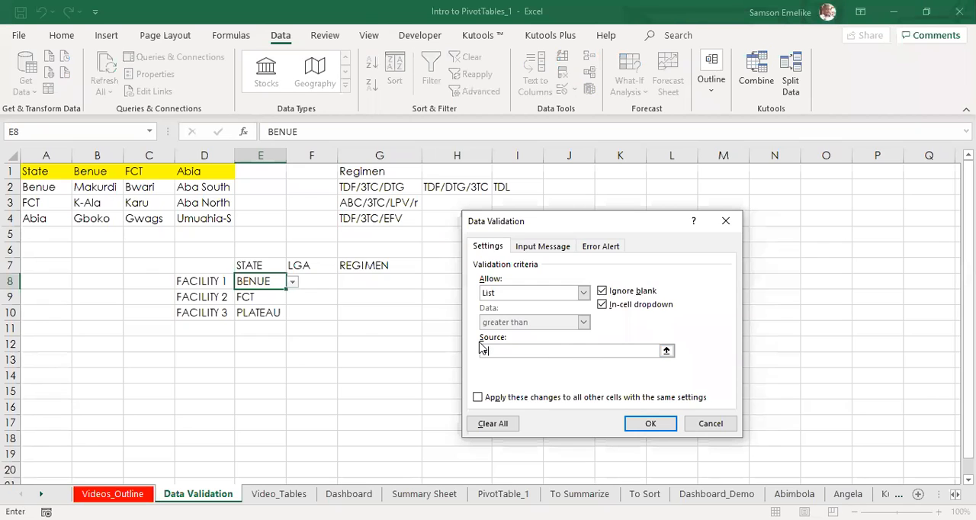
text(=ZOMM)
key(BackSpace)
key(BackSpace)
text(OM_STATES)
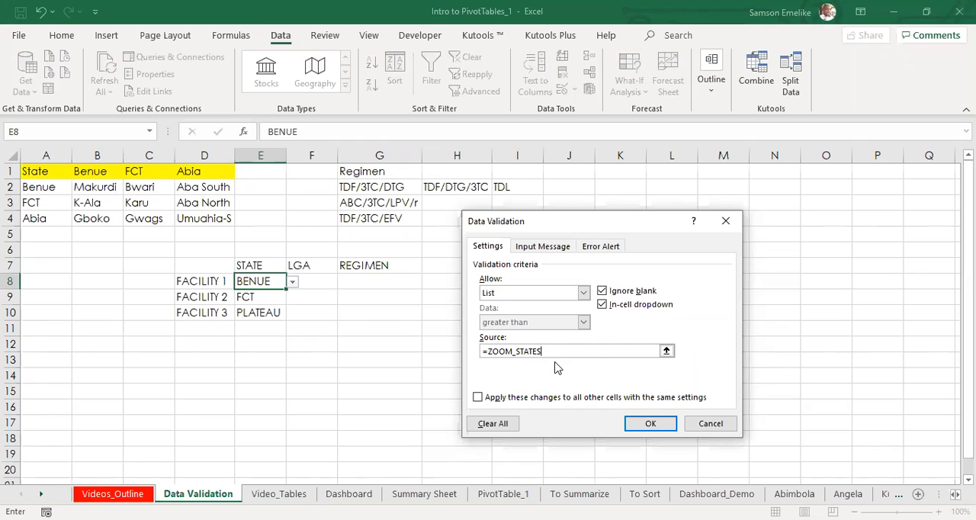
Step: Try to apply the incomplete range names =ZOOM_STAT and =ZOOM_STATE as E8's list source
key(BackSpace)
key(BackSpace)
click(632, 429)
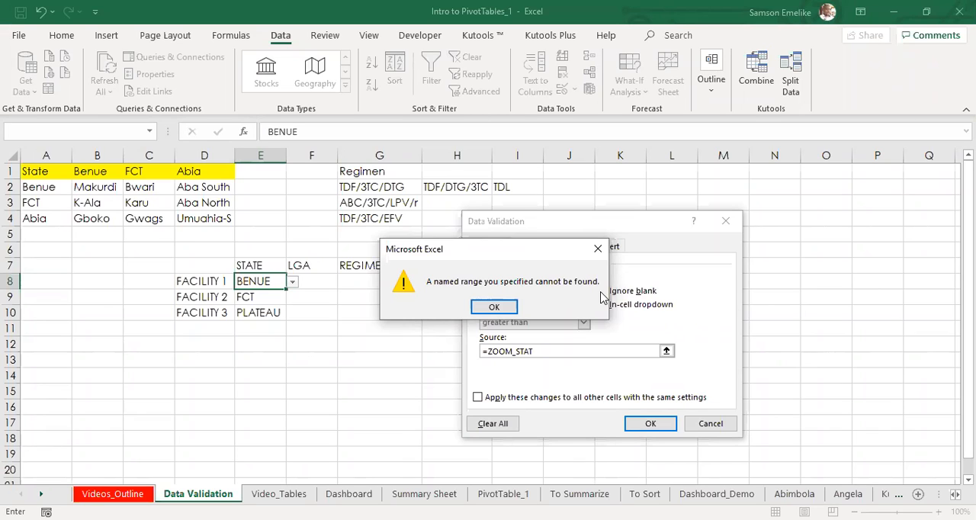
click(495, 306)
text(E)
click(658, 425)
click(502, 309)
click(574, 352)
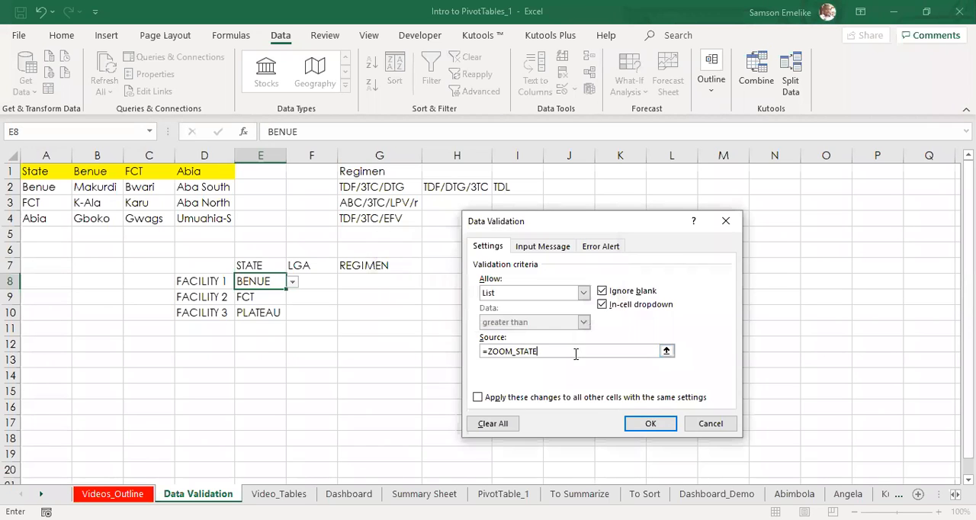
Step: Complete E8's list source as =ZOOM_STATES, apply it, and check the cell's dropdown choices
text(S)
click(650, 424)
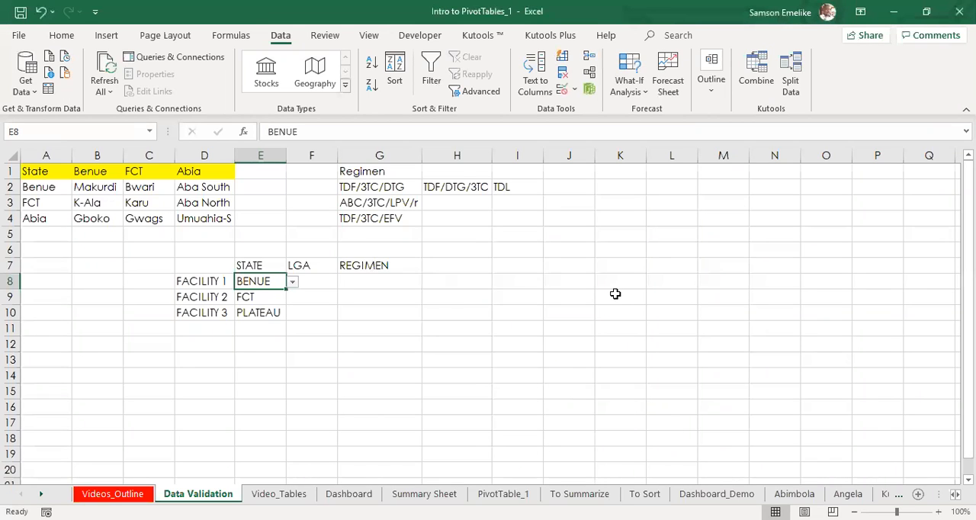
click(294, 284)
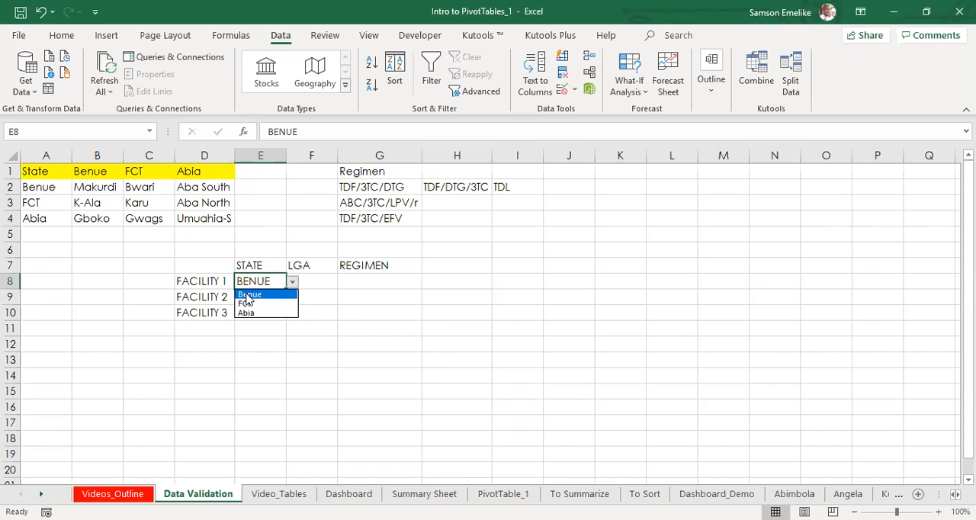
click(245, 296)
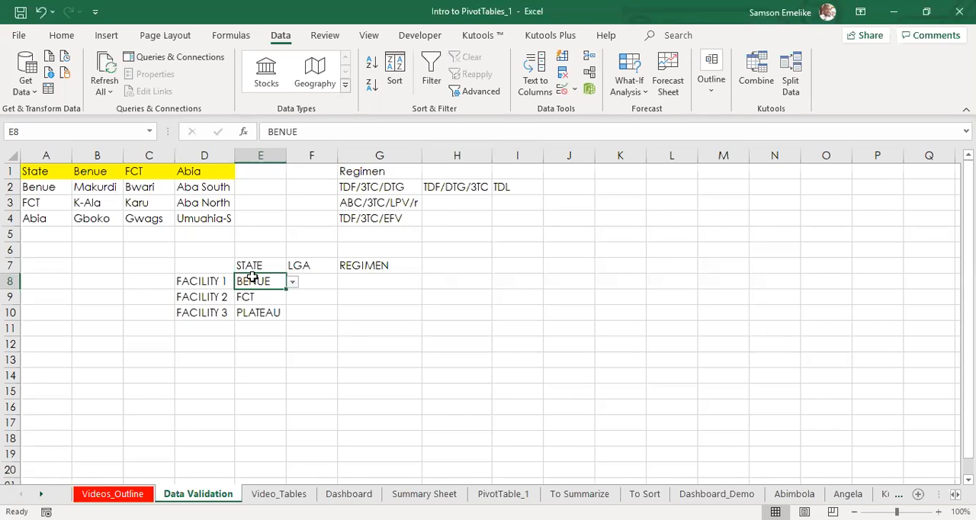
Step: Compare the validation list sources of E8 and E9, closing the settings without changes
click(562, 89)
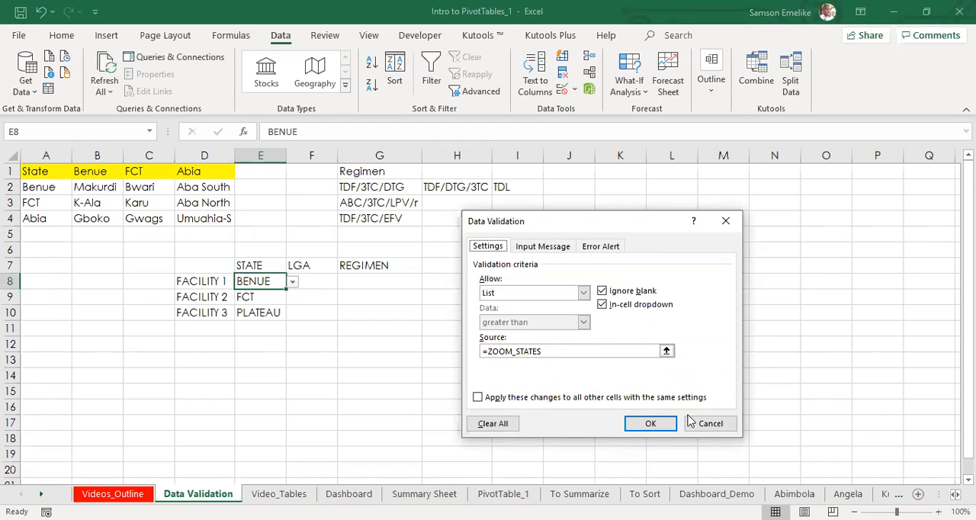
key(Escape)
click(262, 299)
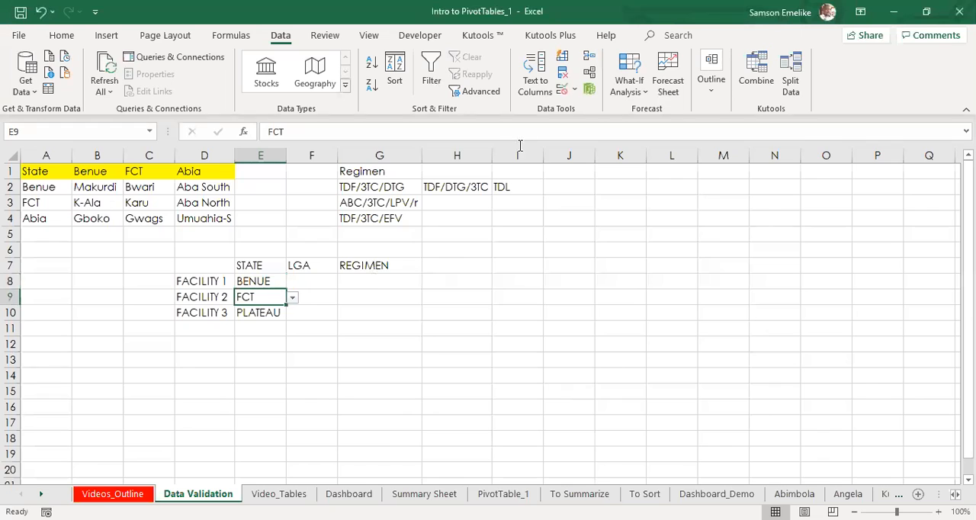
click(562, 88)
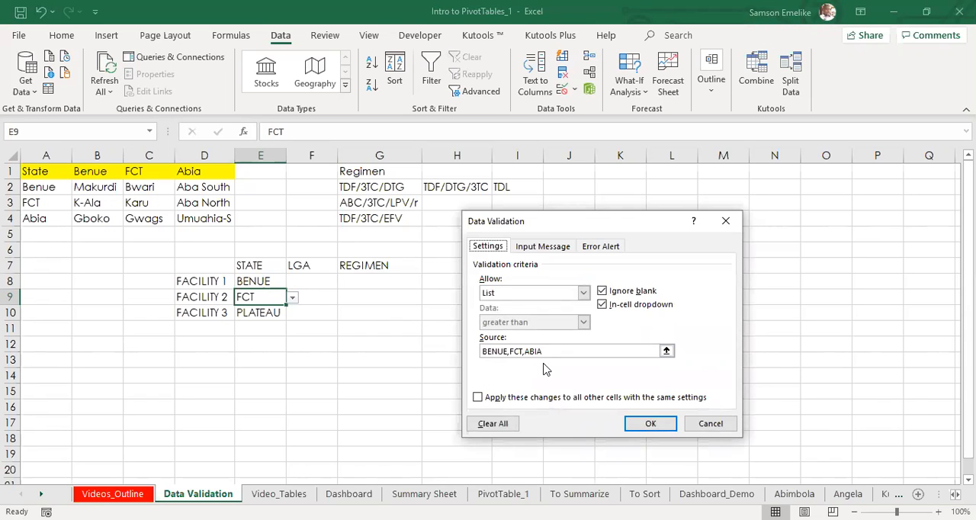
key(Escape)
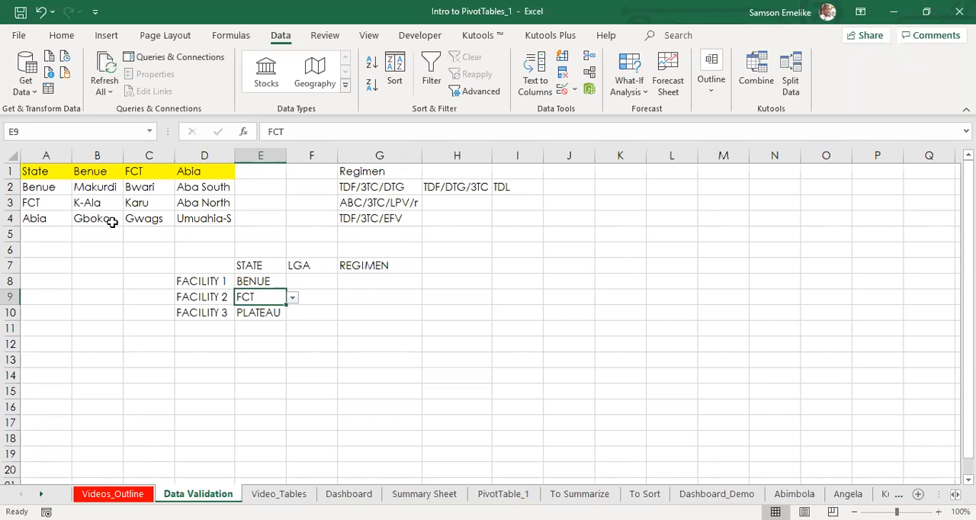
click(563, 89)
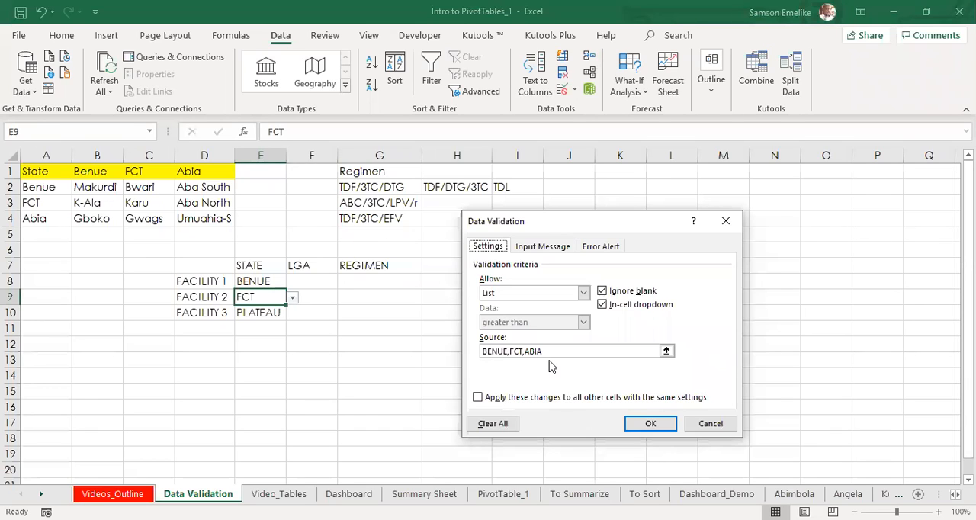
key(Escape)
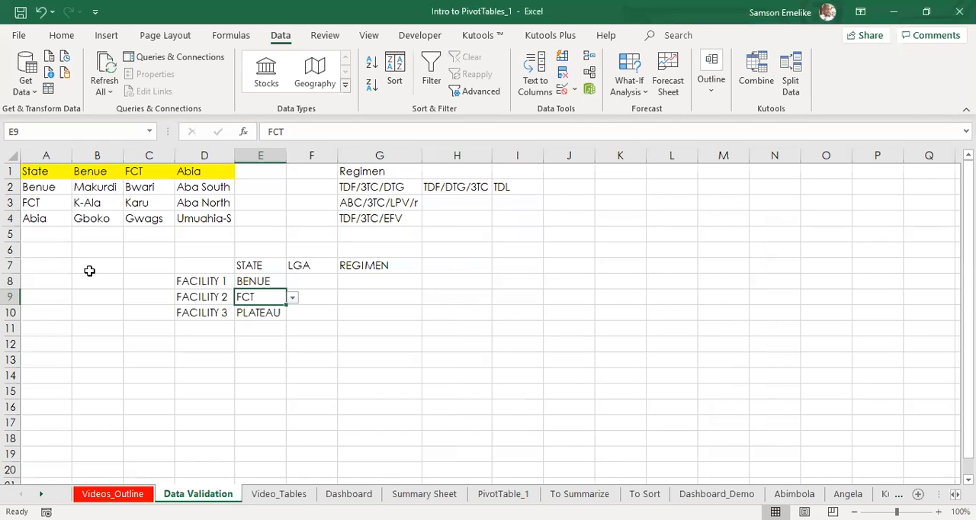
Step: Name the LGA range B2:B4 after its Benue column header
click(36, 187)
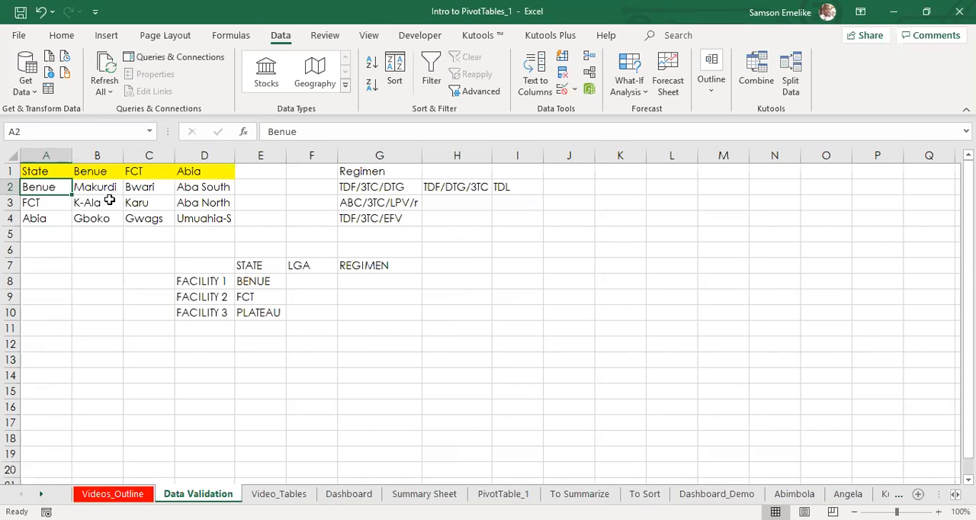
drag(99, 186, 102, 218)
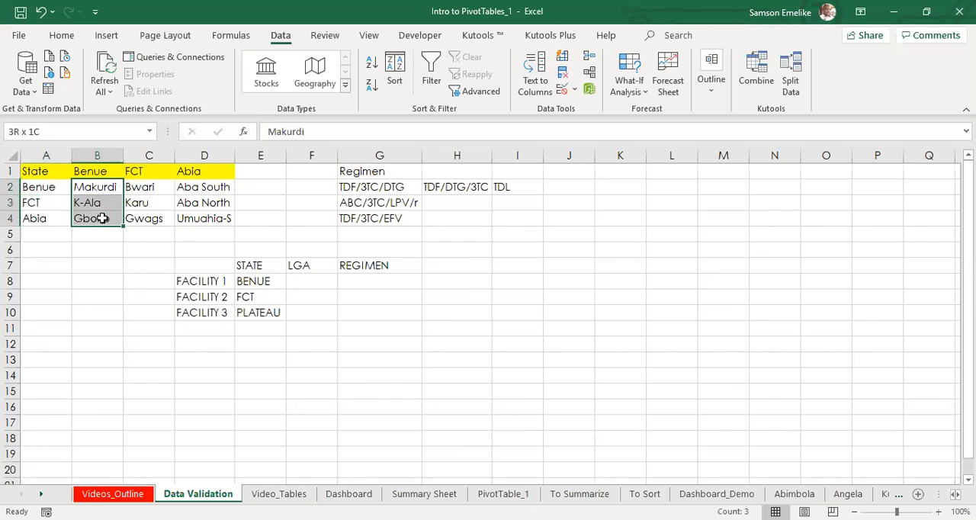
click(74, 131)
text(BENUE)
key(Return)
Step: Name the LGA range C2:C4 FCT
drag(139, 187, 137, 219)
click(53, 131)
text(FCT)
key(Return)
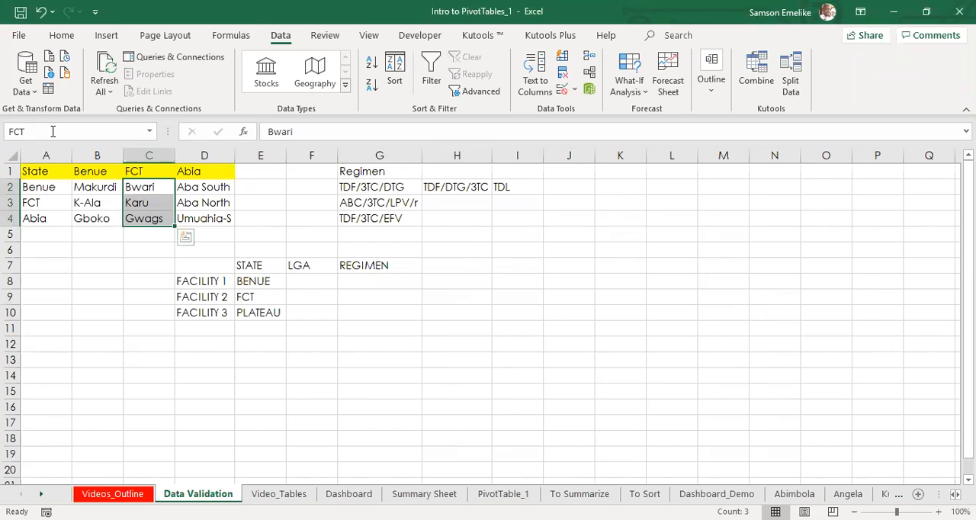
Step: Name the LGA range D2:D4 ABIA
drag(206, 190, 203, 218)
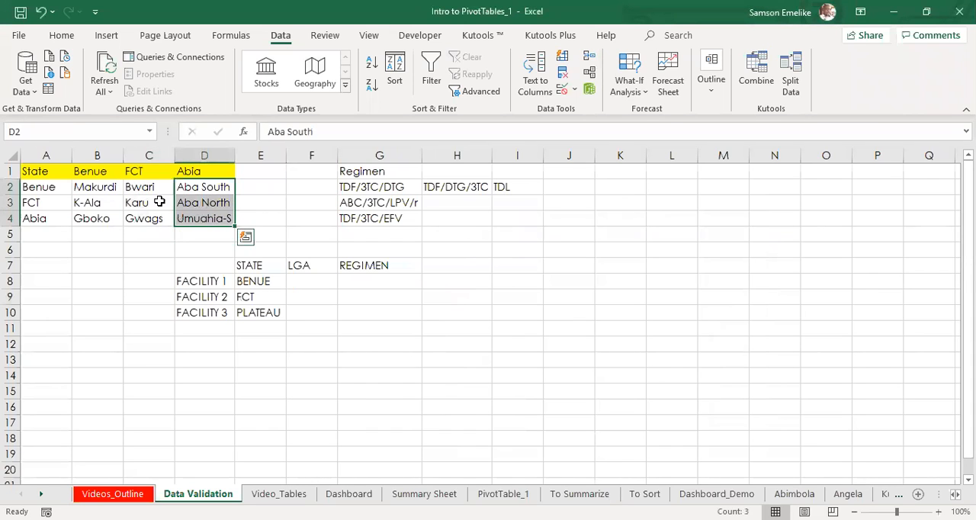
click(69, 134)
text(ABIA)
key(Return)
click(393, 295)
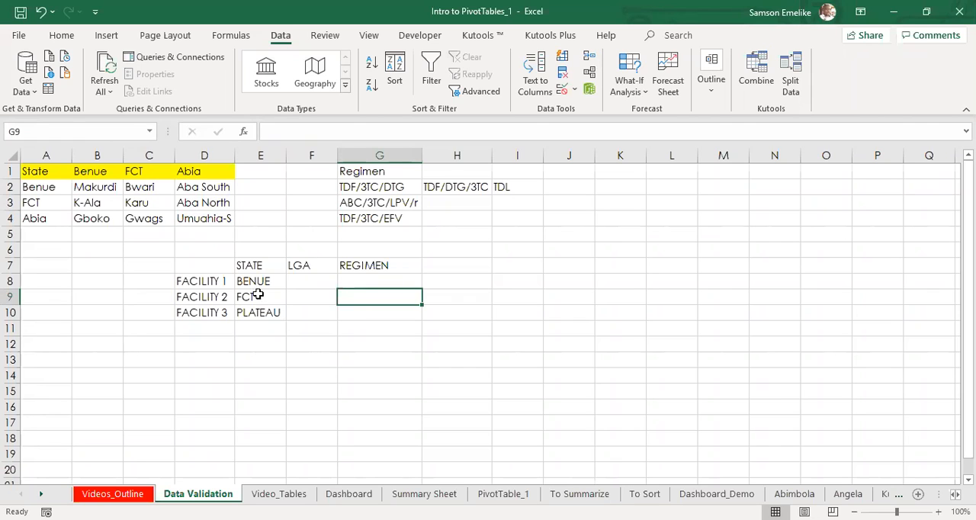
Step: Clear the state entries for all three facilities in E8:E10
drag(258, 281, 262, 311)
key(Delete)
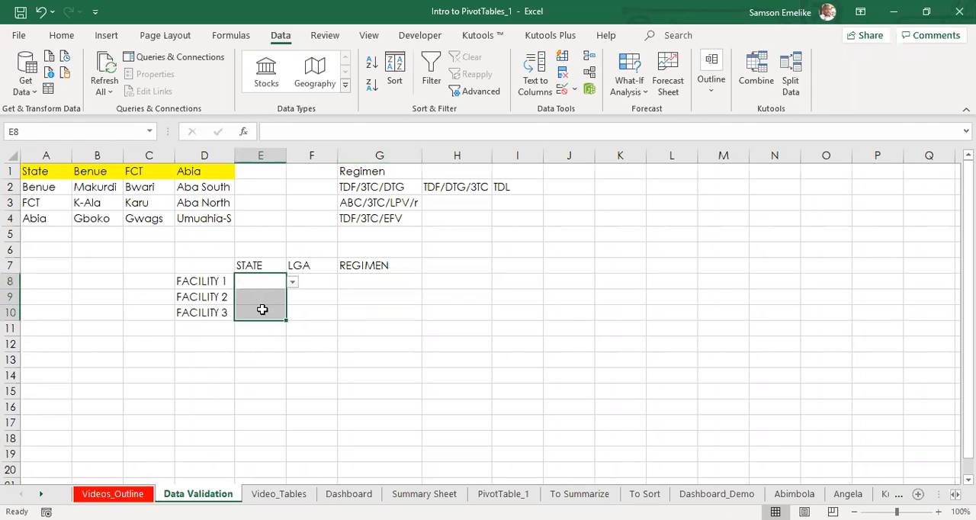
click(265, 282)
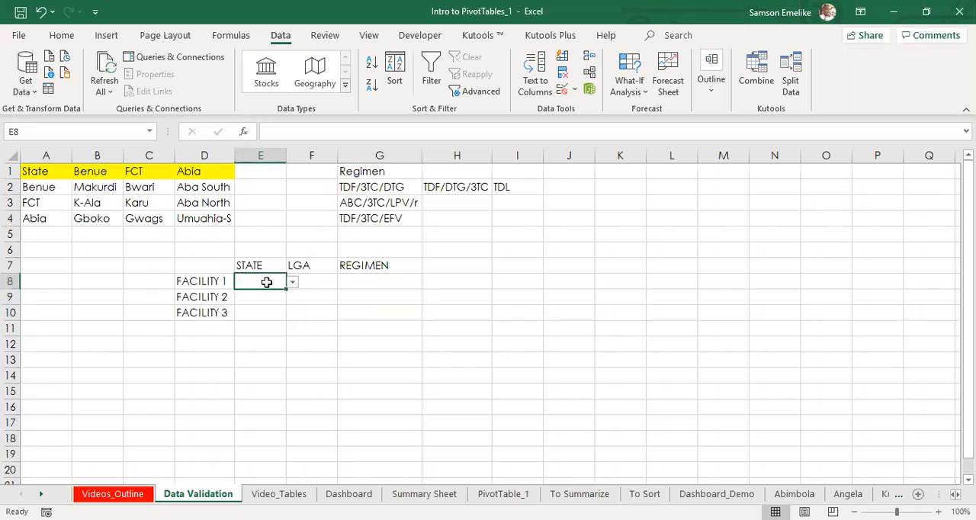
mouse_move(316, 280)
mouse_down()
mouse_move(313, 312)
mouse_move(309, 278)
mouse_up()
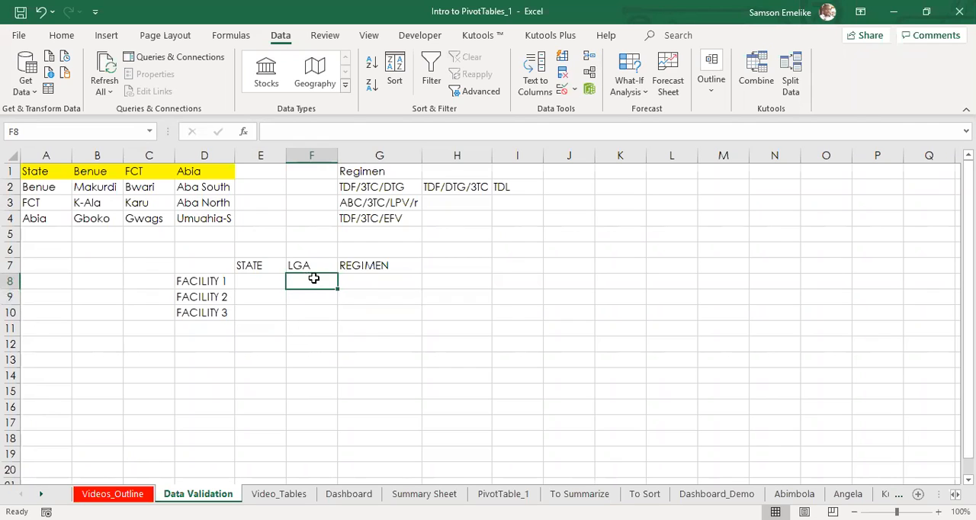
click(252, 278)
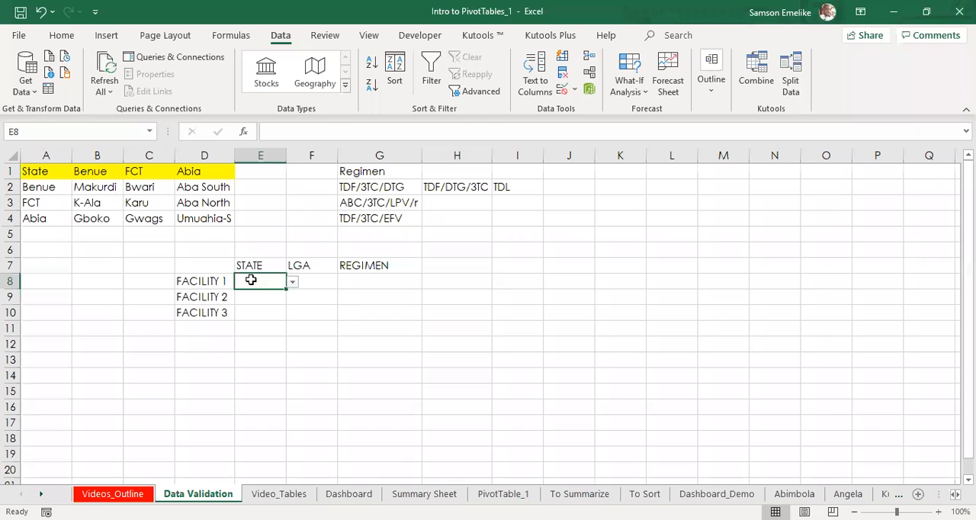
Step: Set the Data Validation for FACILITY 1's LGA cell F8 to allow a List
drag(321, 281, 318, 308)
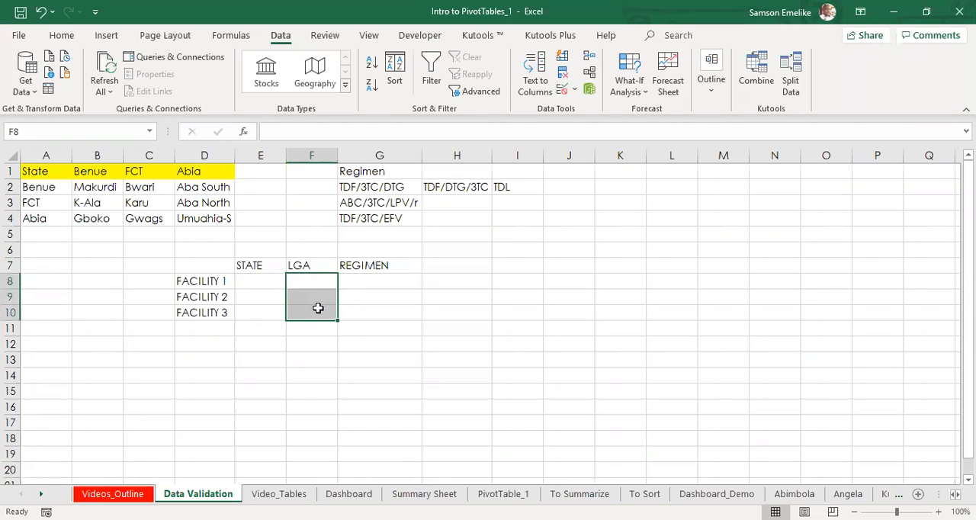
click(312, 282)
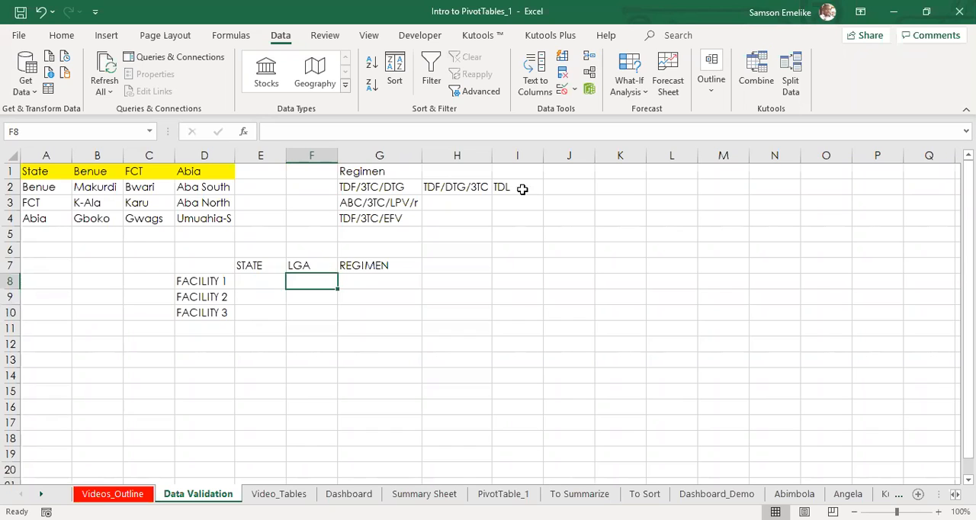
click(563, 89)
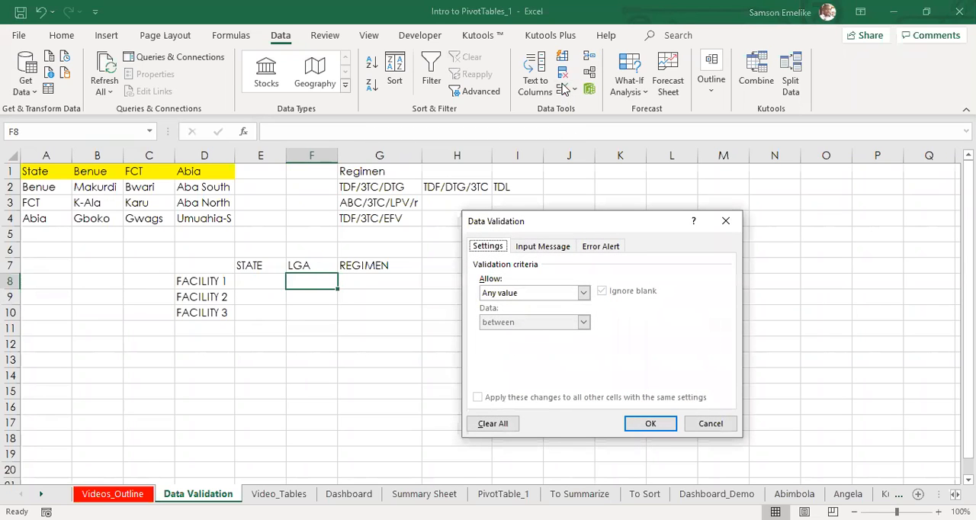
click(582, 293)
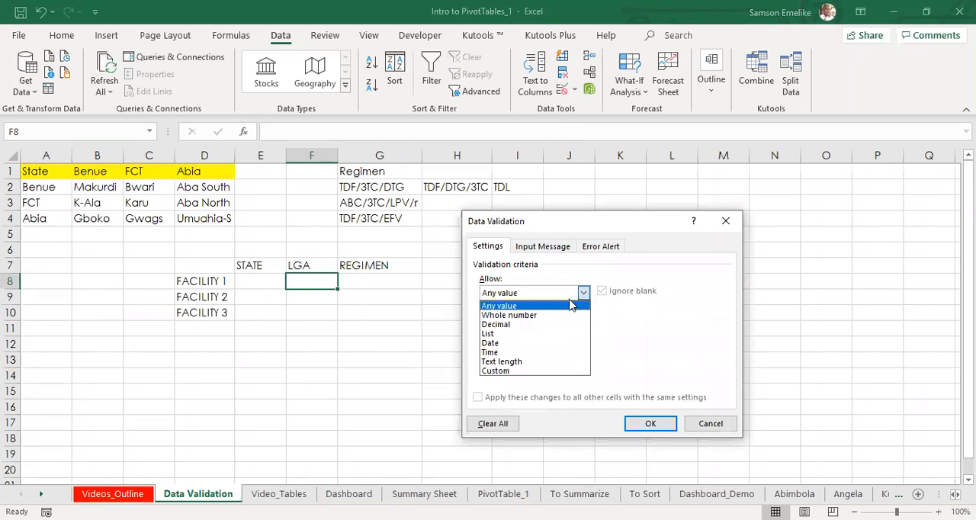
click(509, 338)
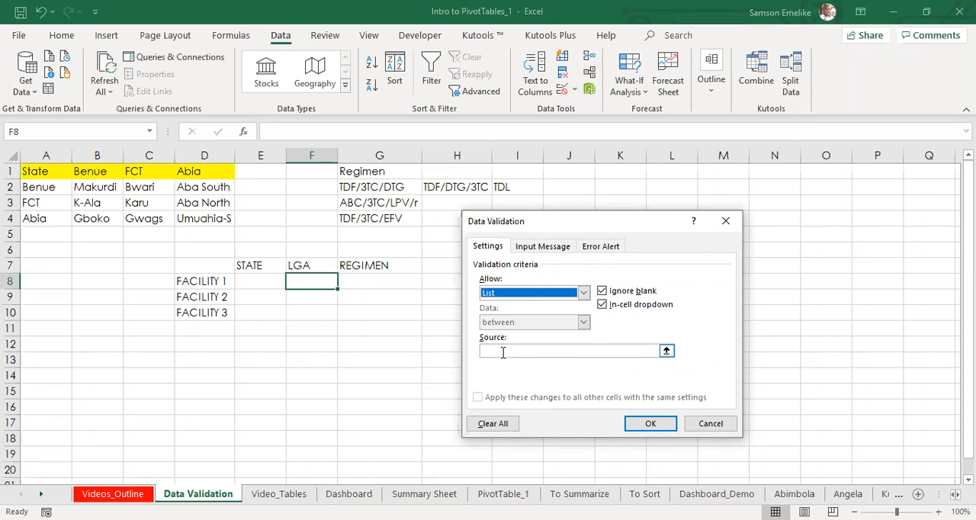
Step: Set the list source for FACILITY 1's LGA cell F8 to =INDIRECT(D8) and accept the validation rule
click(496, 352)
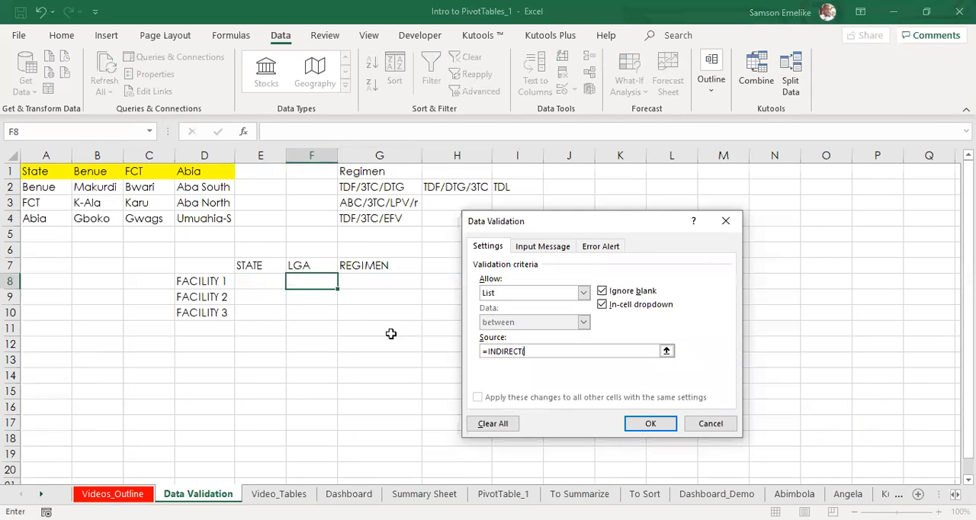
click(209, 280)
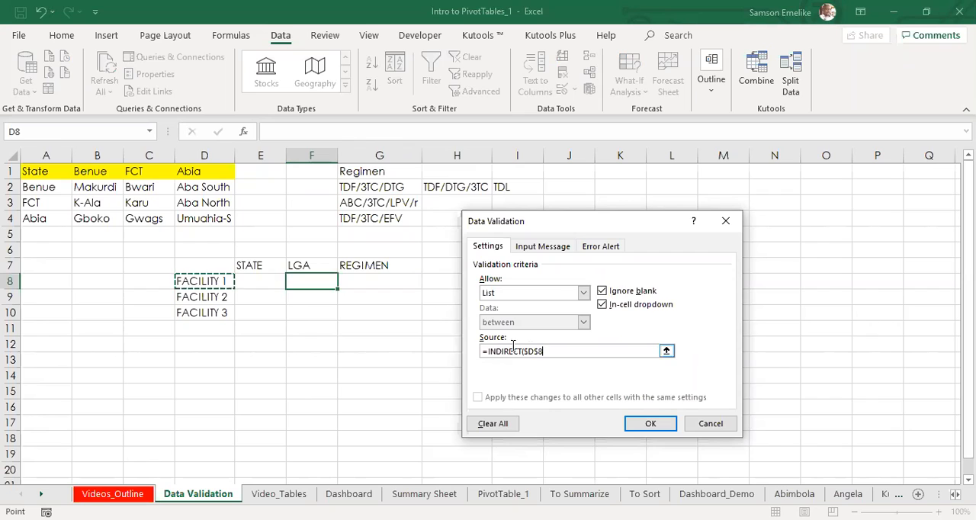
drag(541, 350, 525, 352)
key(F4)
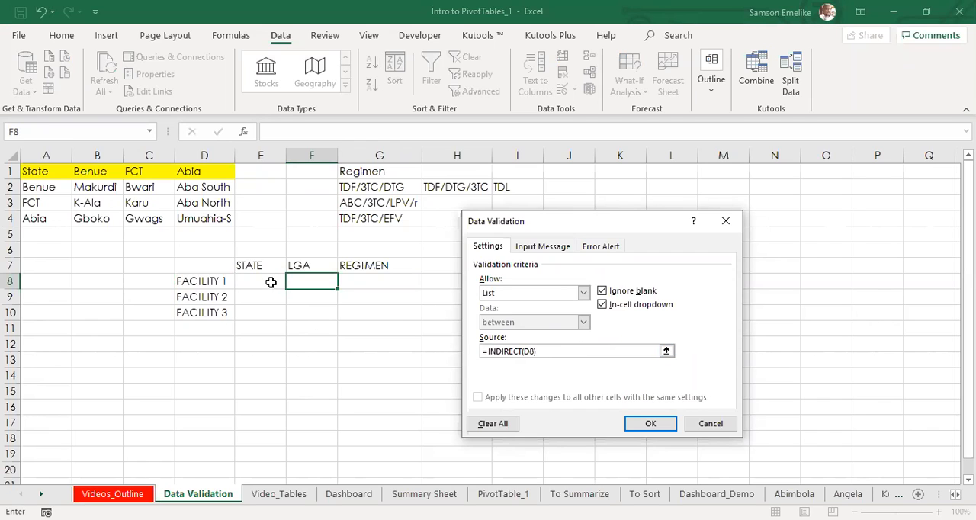
click(653, 428)
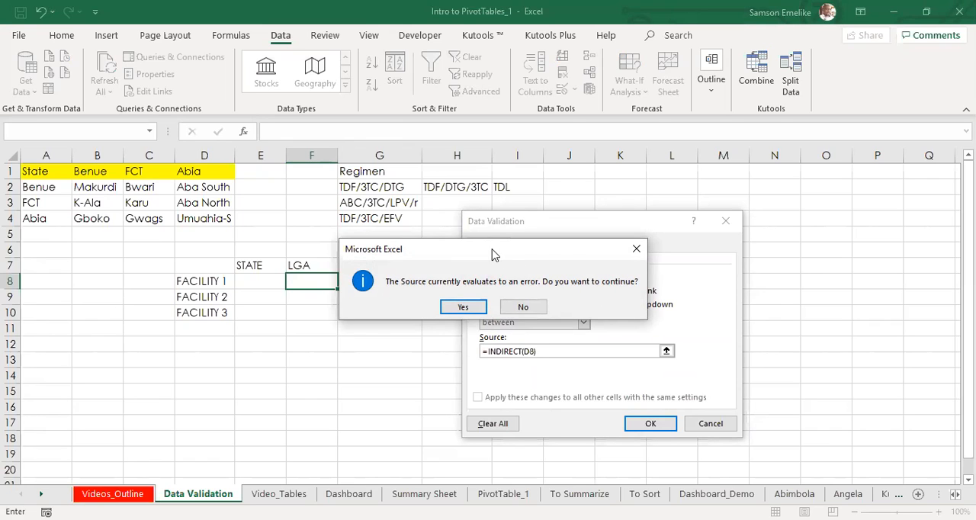
drag(492, 254, 644, 239)
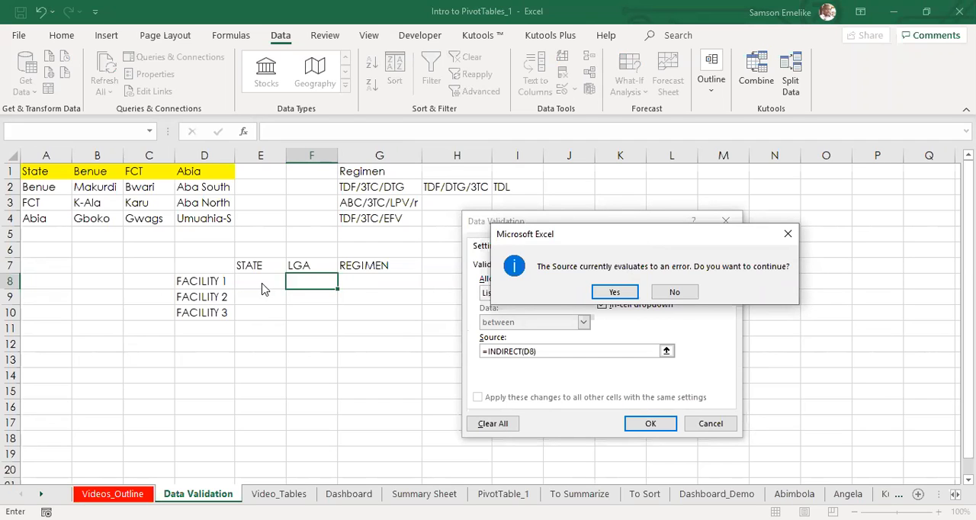
click(616, 293)
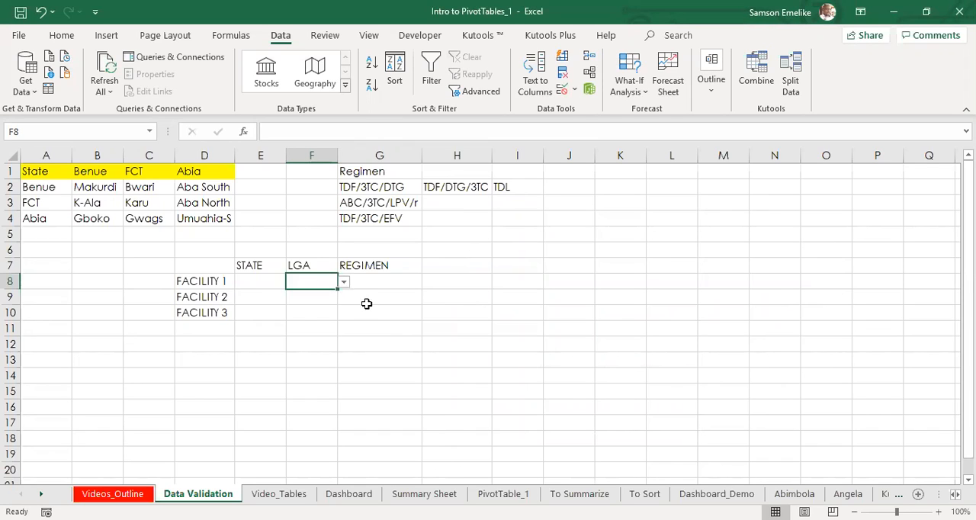
Step: Choose Benue as FACILITY 1's state in E8 and try the LGA dropdown in F8
click(258, 281)
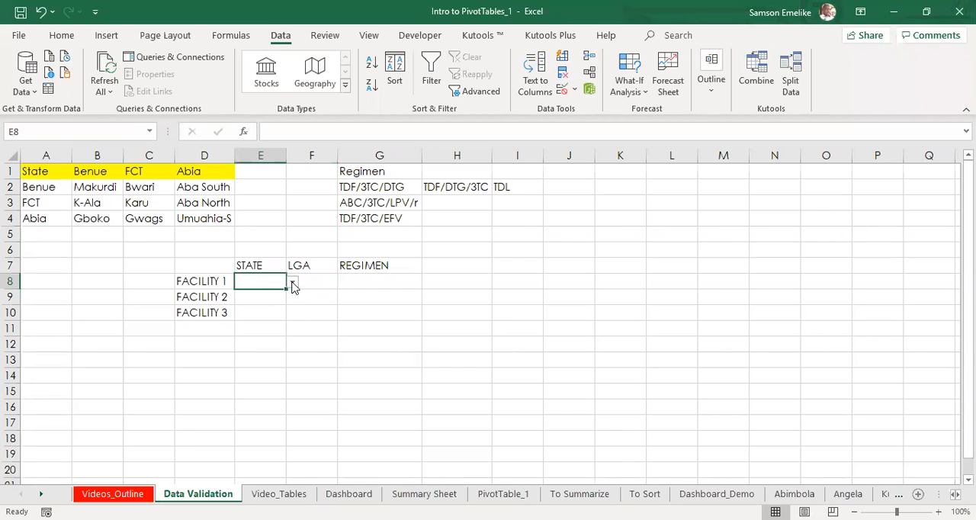
click(293, 284)
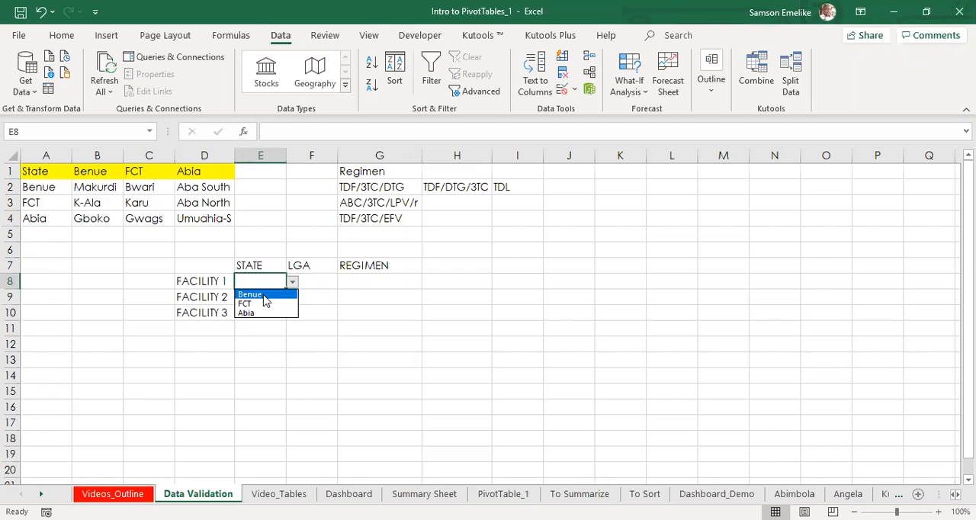
click(263, 296)
click(320, 280)
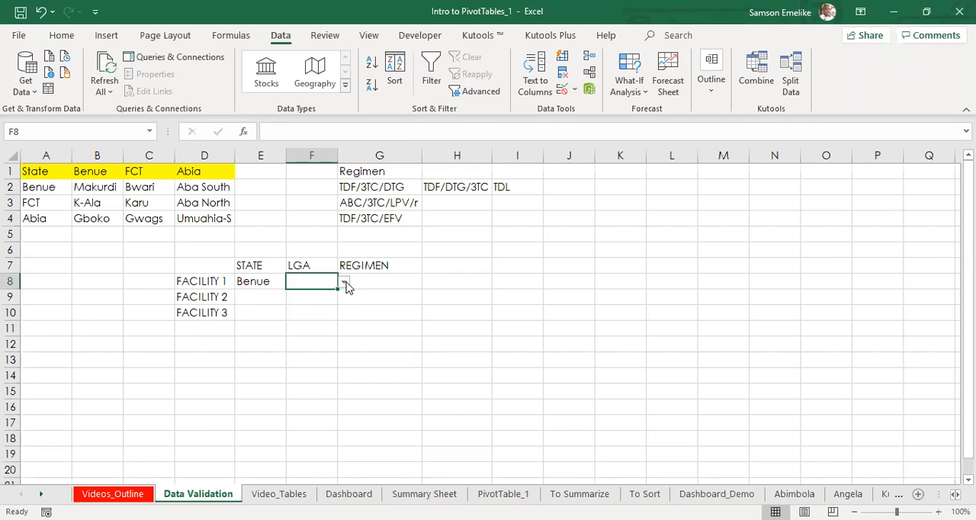
click(259, 279)
click(293, 283)
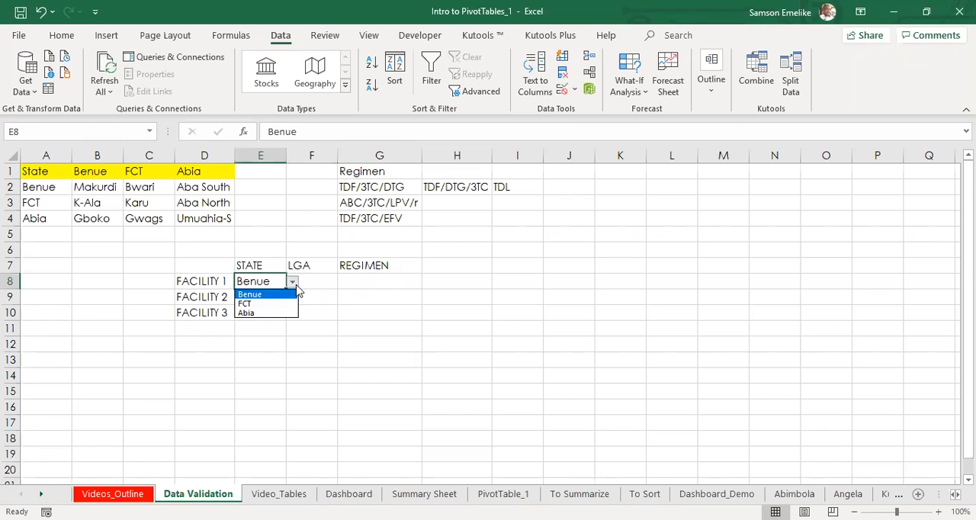
click(258, 295)
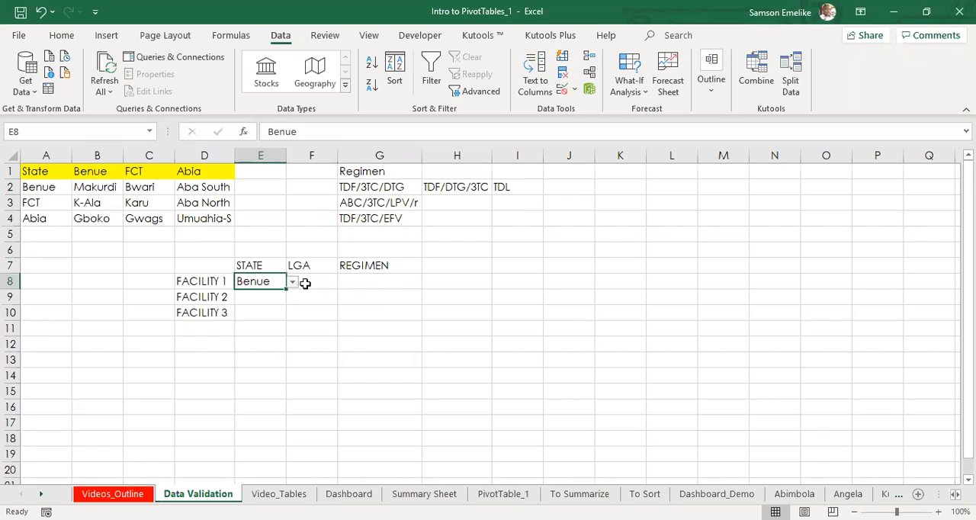
Step: Review the defined names for the LGA ranges in the Name Manager
click(231, 35)
click(335, 82)
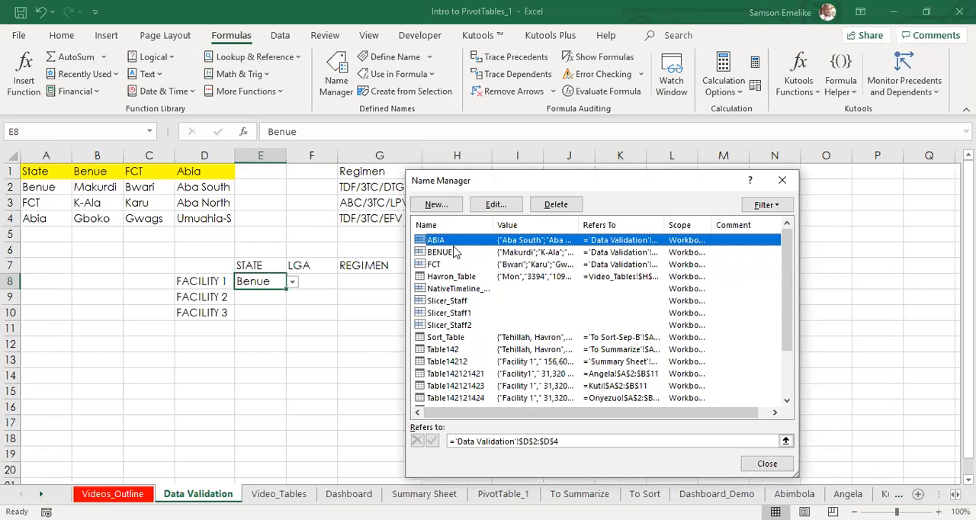
key(Escape)
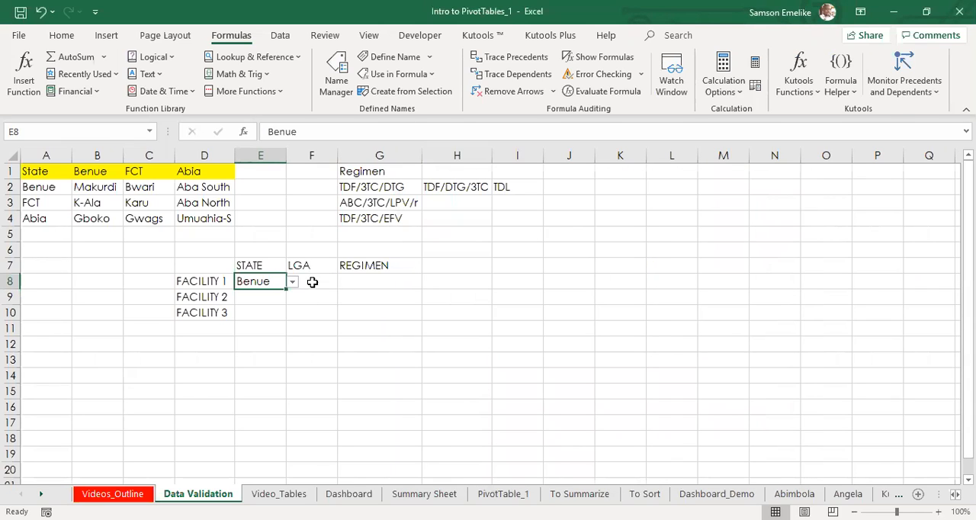
Step: Change FACILITY 1's state in E8 to FCT and select its LGA cell F8
click(316, 282)
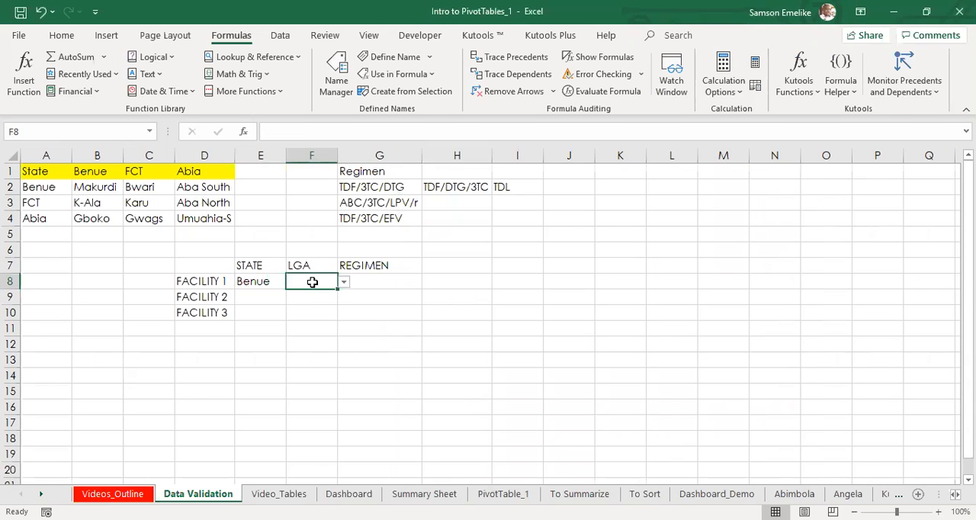
click(260, 281)
click(291, 282)
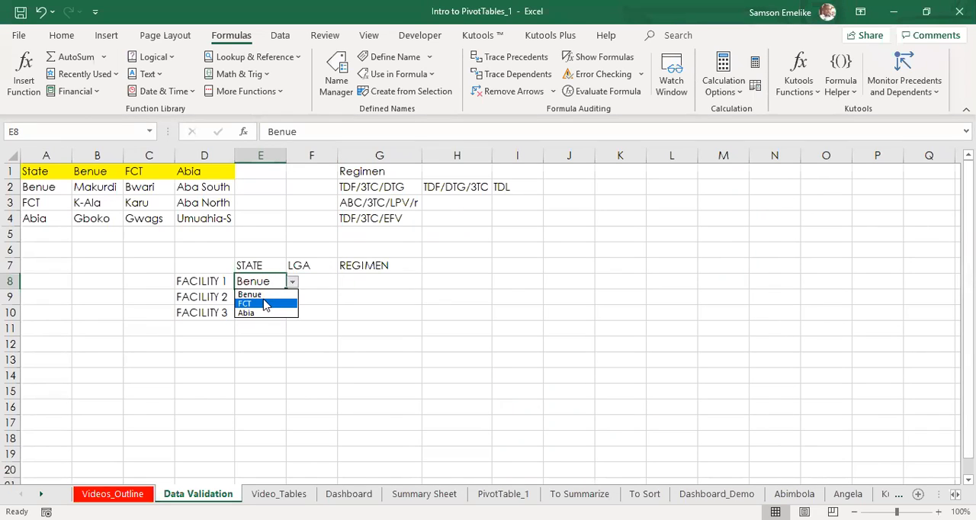
click(259, 298)
click(328, 283)
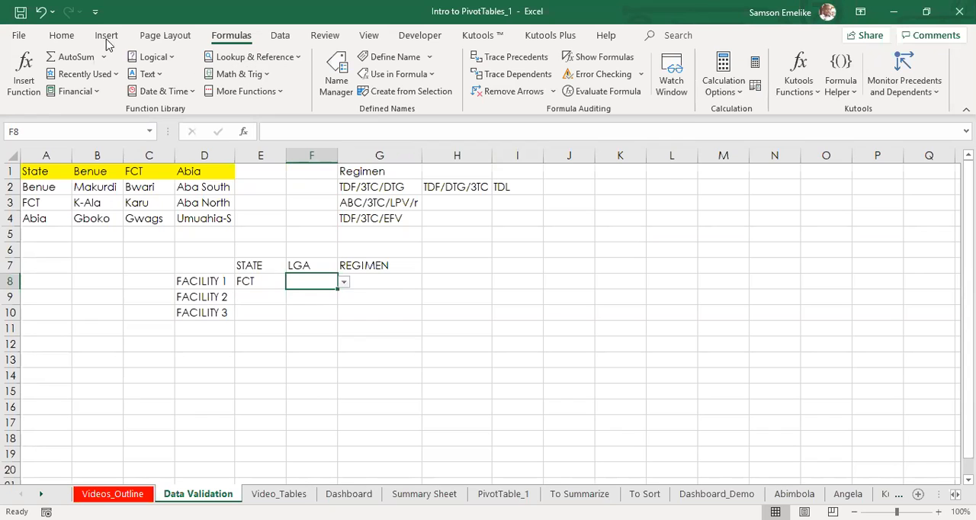
Step: Correct the validation list source of LGA cell F8 to =INDIRECT(E8)
click(80, 35)
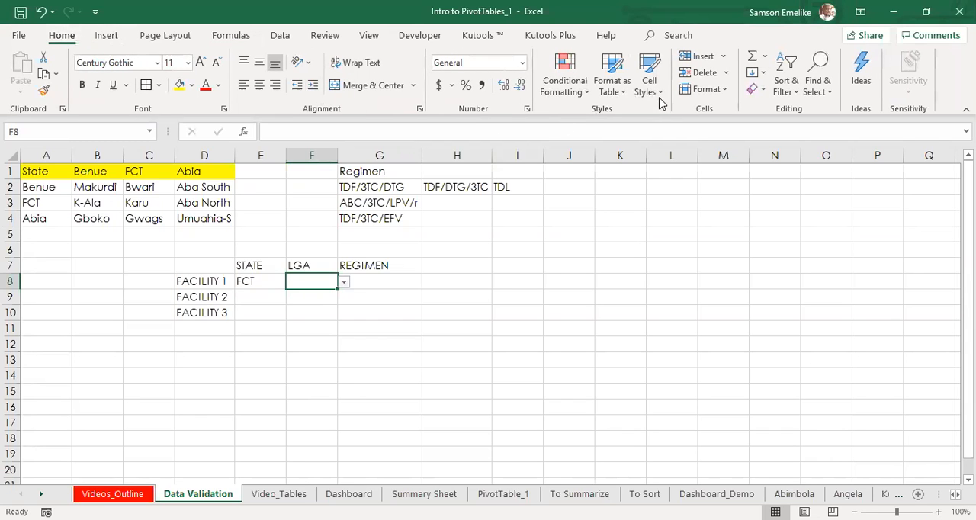
click(280, 35)
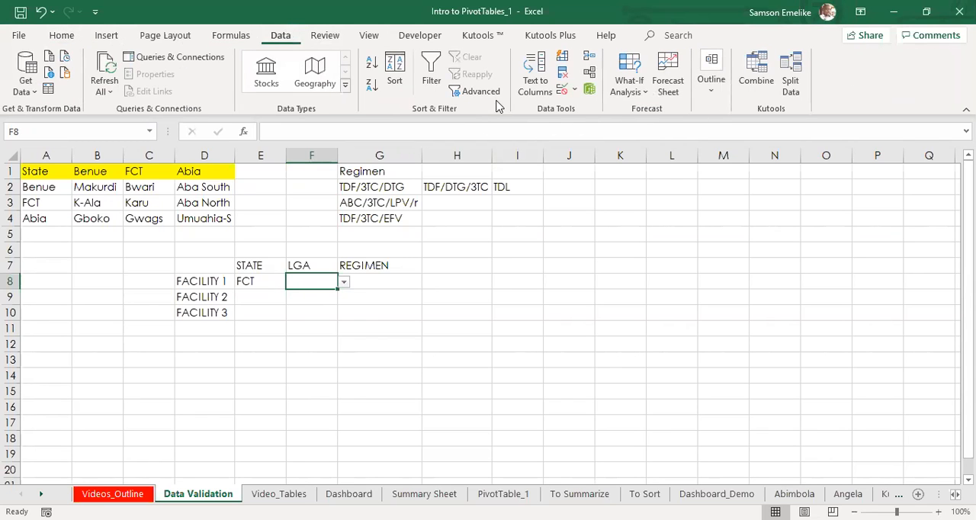
click(565, 90)
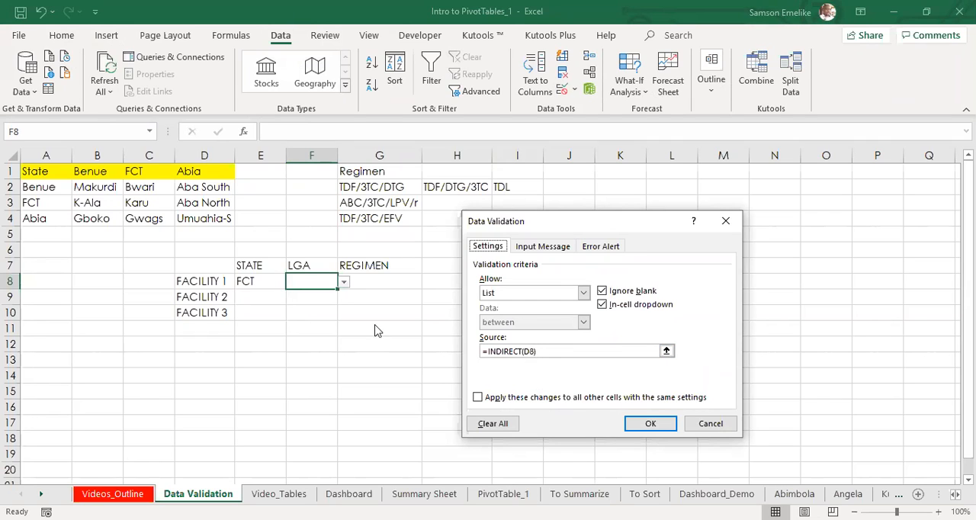
click(532, 351)
text(8)
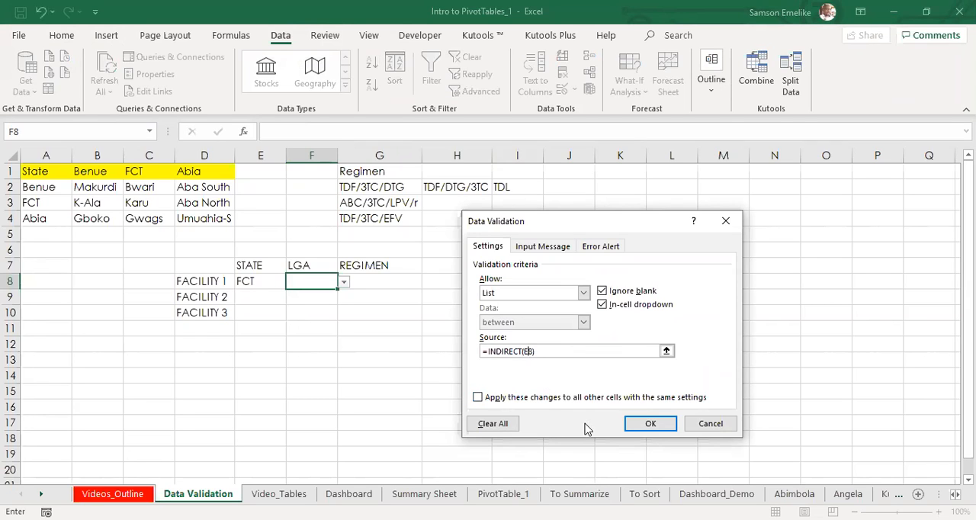
click(645, 424)
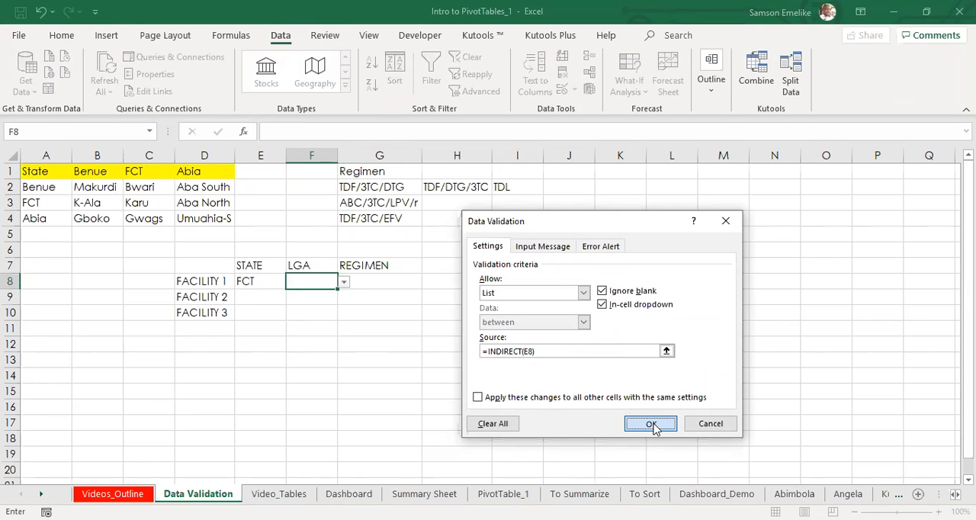
Step: Check the LGA options in F8 for FCT, and again with FACILITY 1's state set to Benue
click(344, 282)
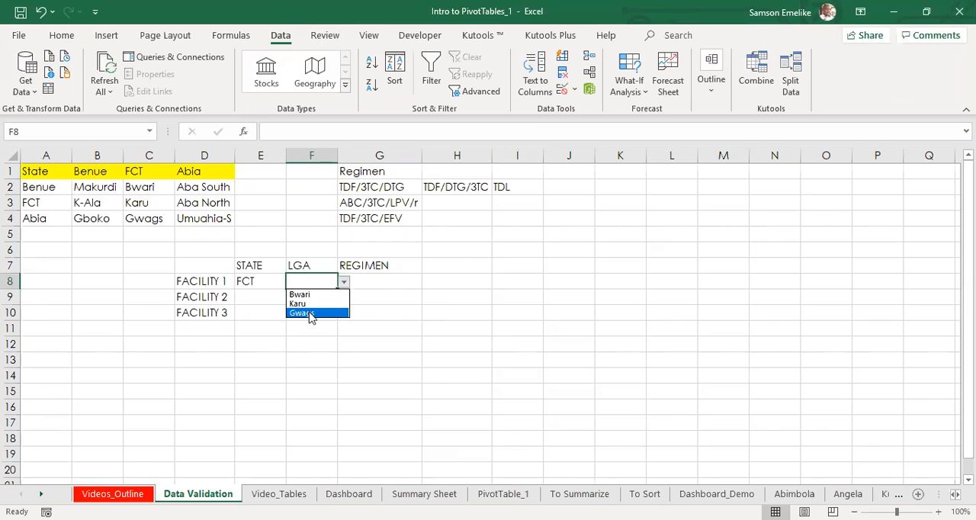
click(260, 279)
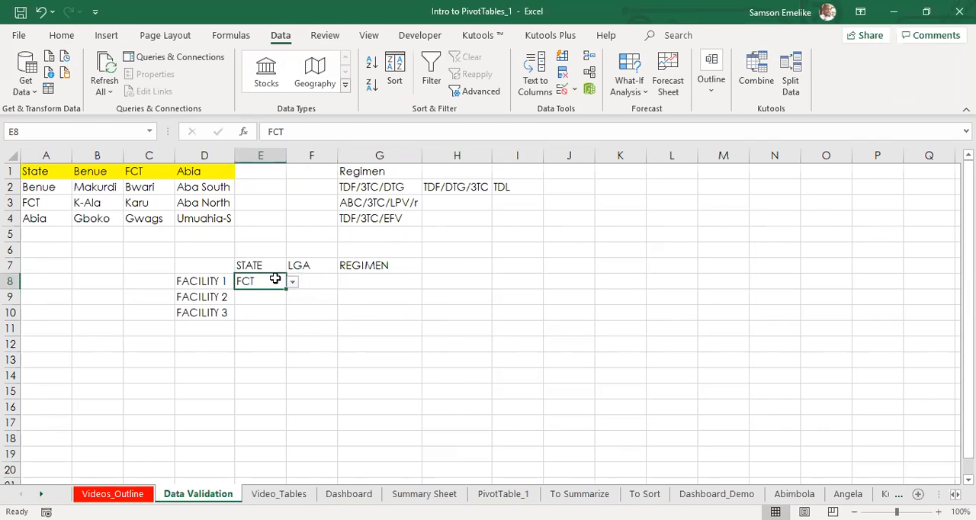
click(293, 282)
click(261, 295)
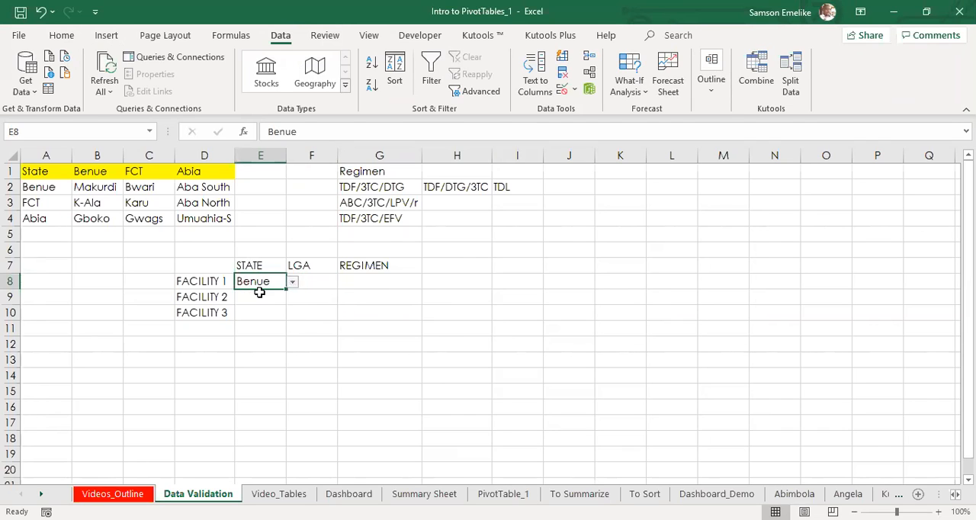
click(311, 282)
click(345, 284)
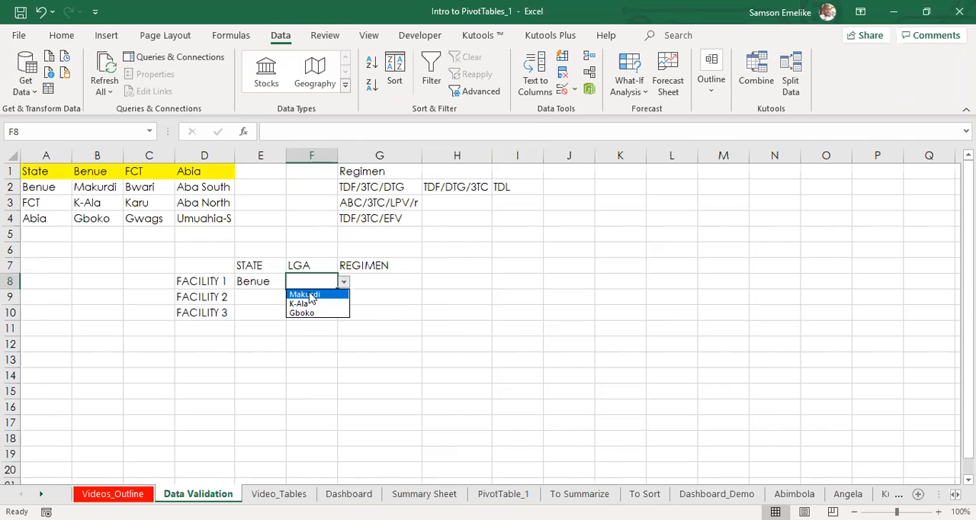
Step: Set FACILITY 1's state in E8 to Abia and check the LGA options offered in F8
click(255, 282)
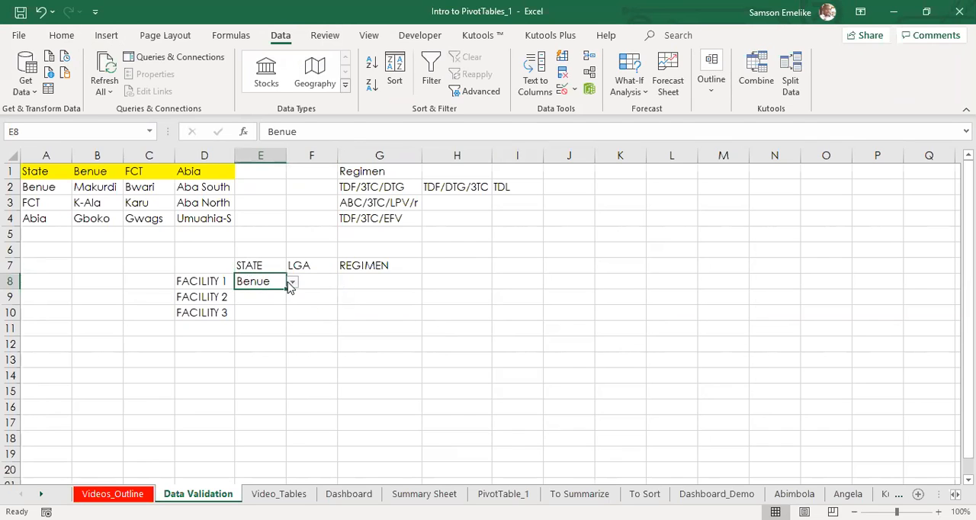
click(293, 283)
click(256, 313)
click(321, 281)
click(343, 283)
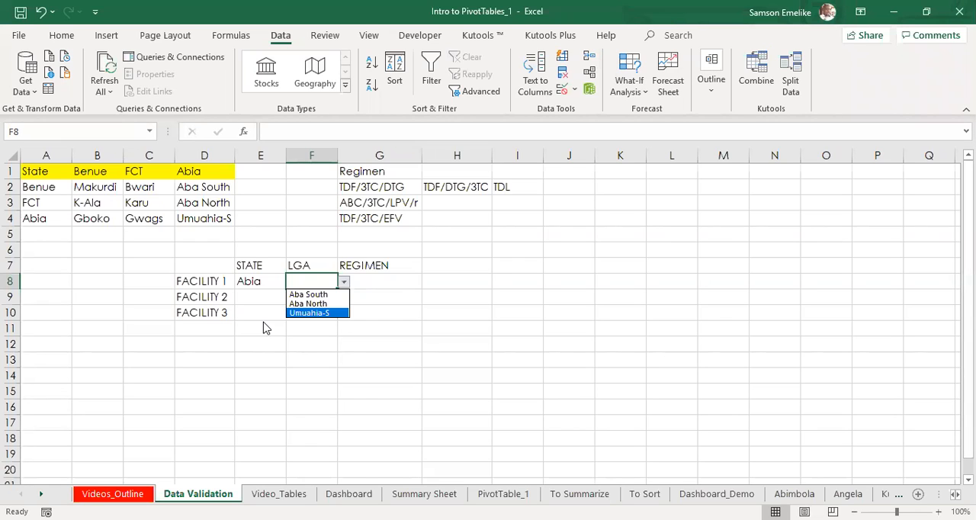
click(368, 282)
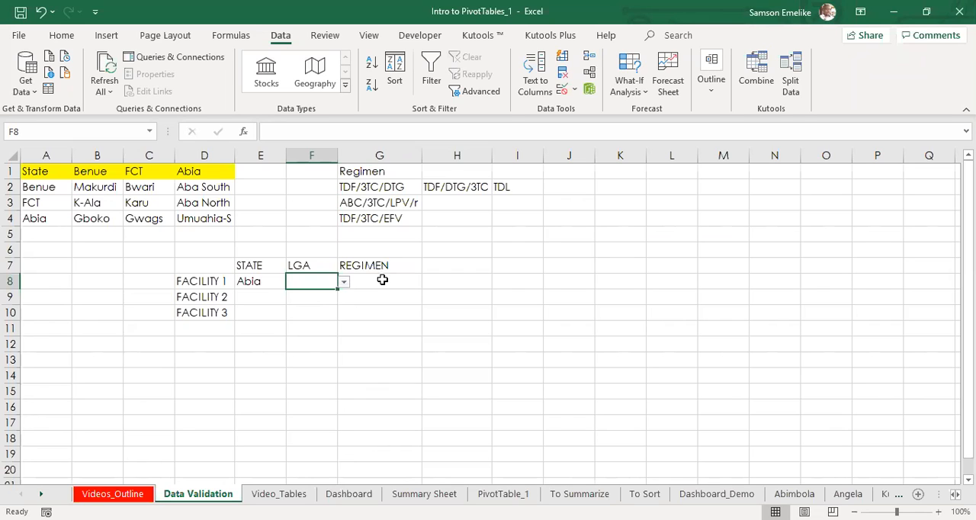
Step: Select the regimen cells G8:G10 for the three facilities and save the workbook
drag(382, 280, 379, 309)
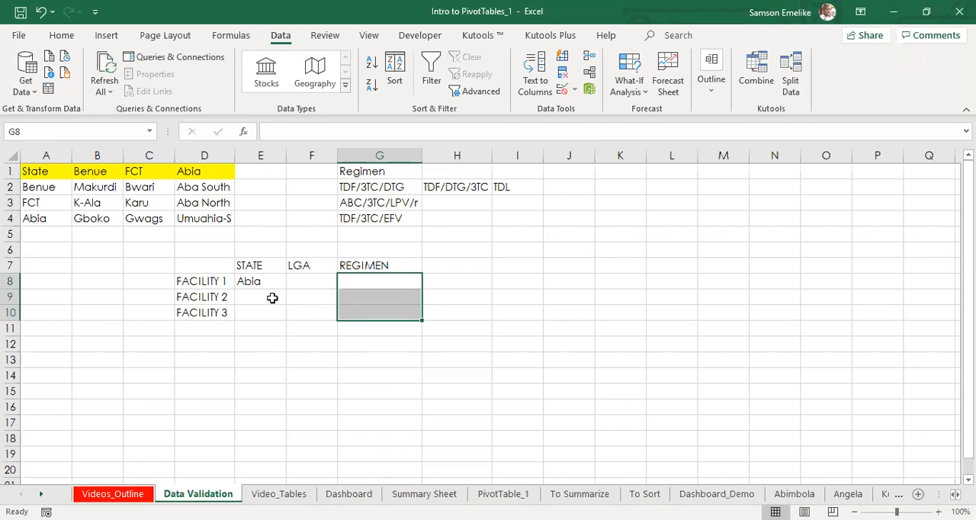
key(ctrl+s)
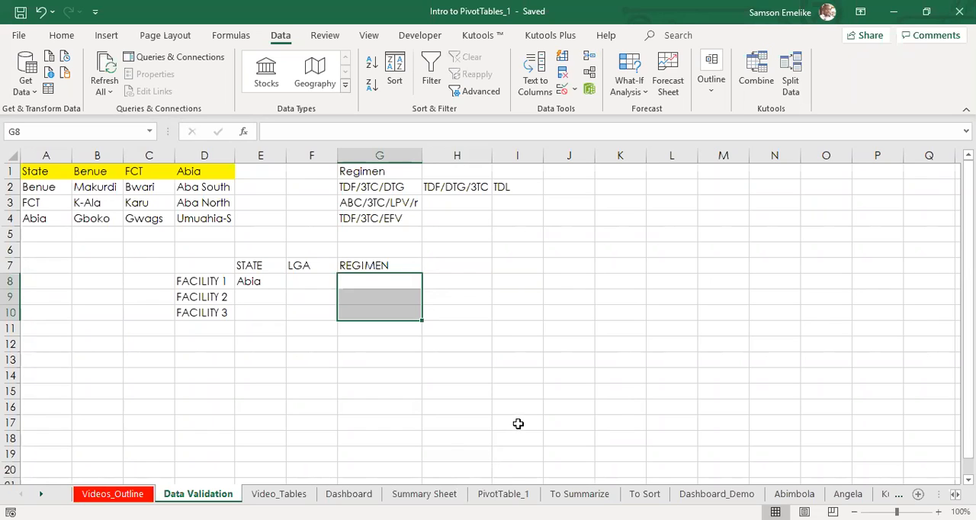
click(599, 253)
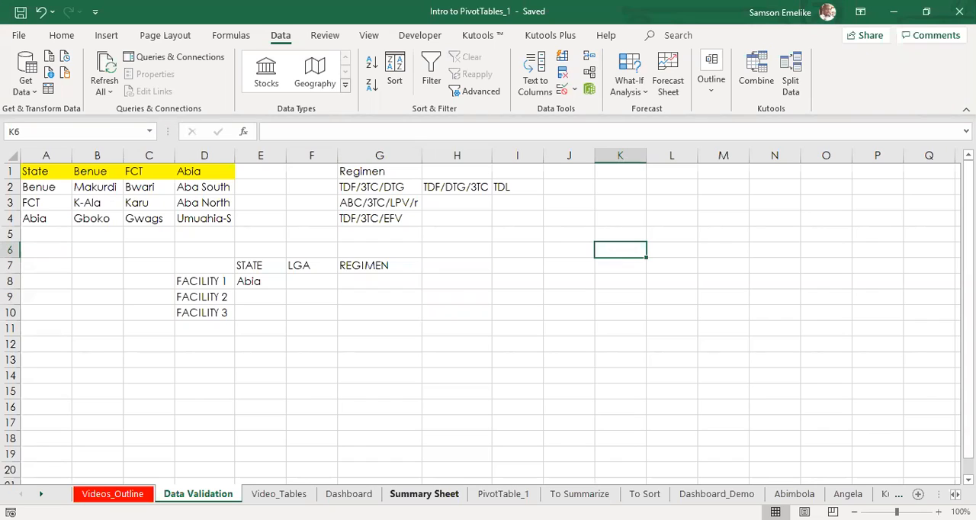
click(584, 430)
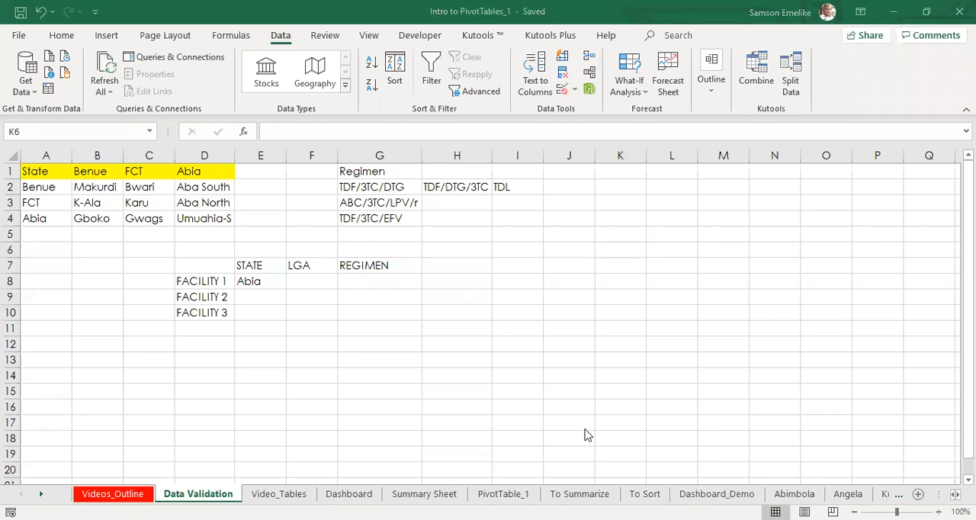
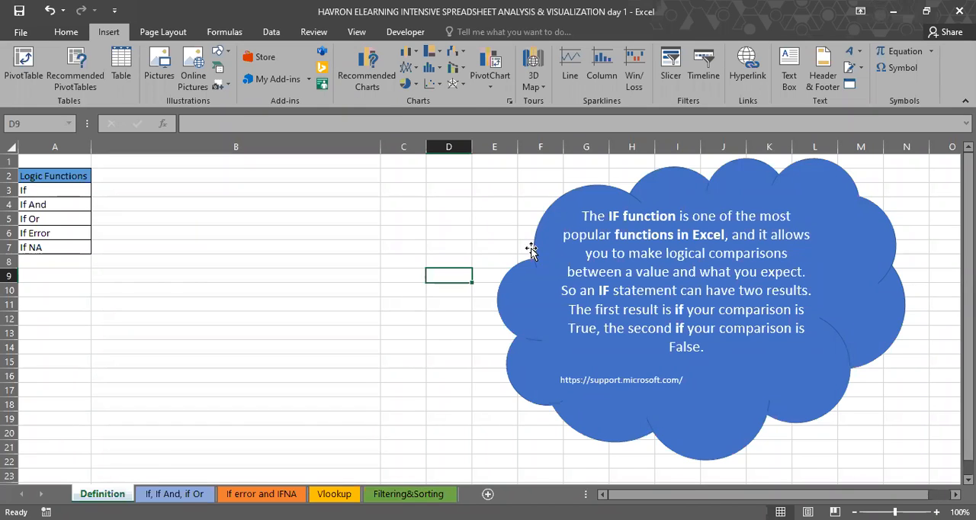
Step: Move the cloud shape holding the IF function definition next to the Logic Functions list, spanning about columns B to F
drag(508, 231, 436, 227)
drag(339, 242, 220, 252)
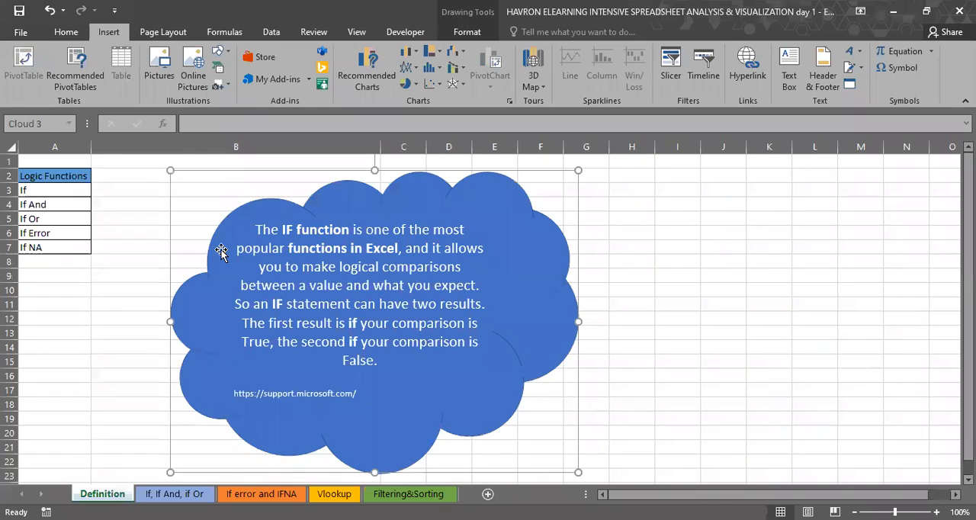
click(560, 207)
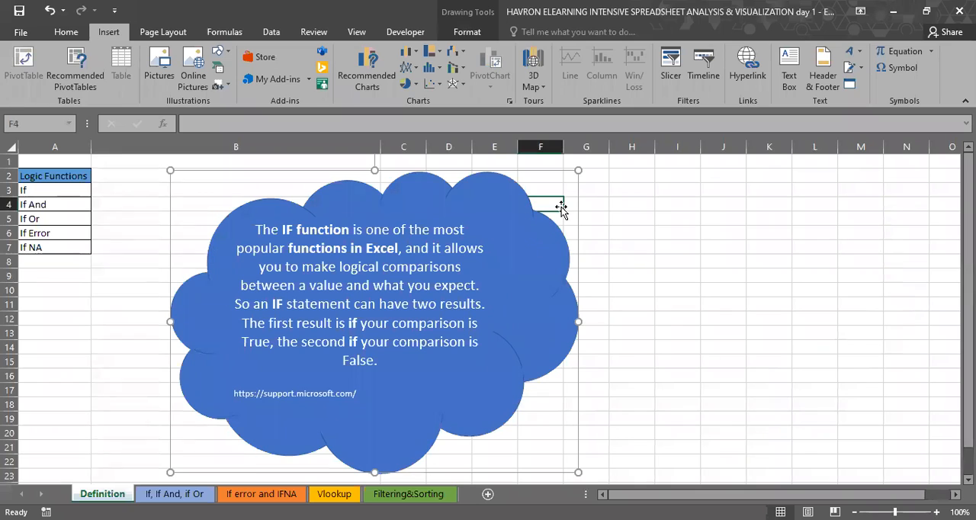
click(513, 214)
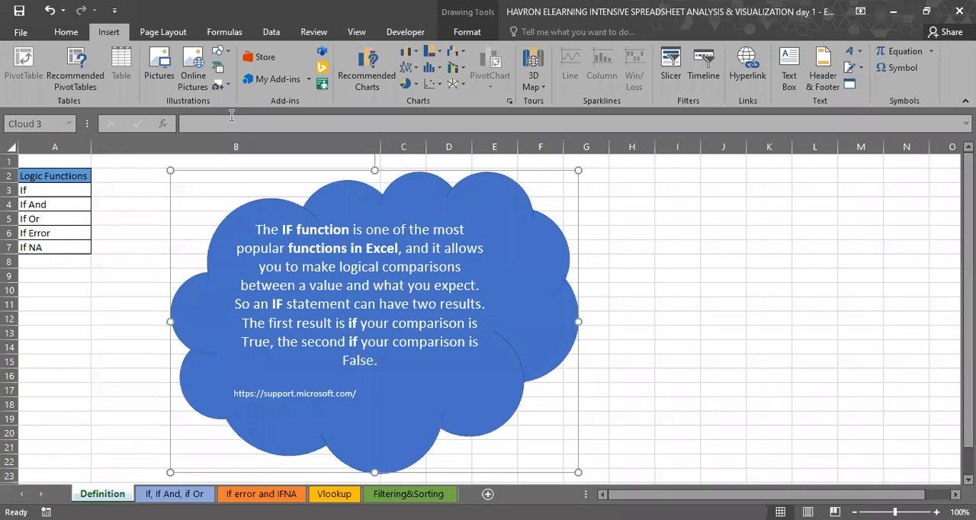
Step: Go through the logic functions listed in A3:A7, then select the If, If And and If Or entries
click(59, 190)
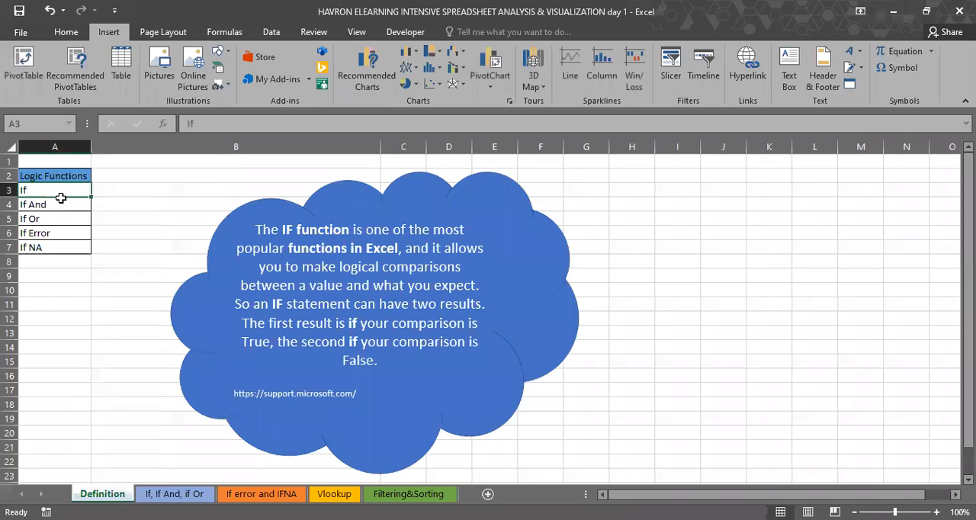
click(61, 203)
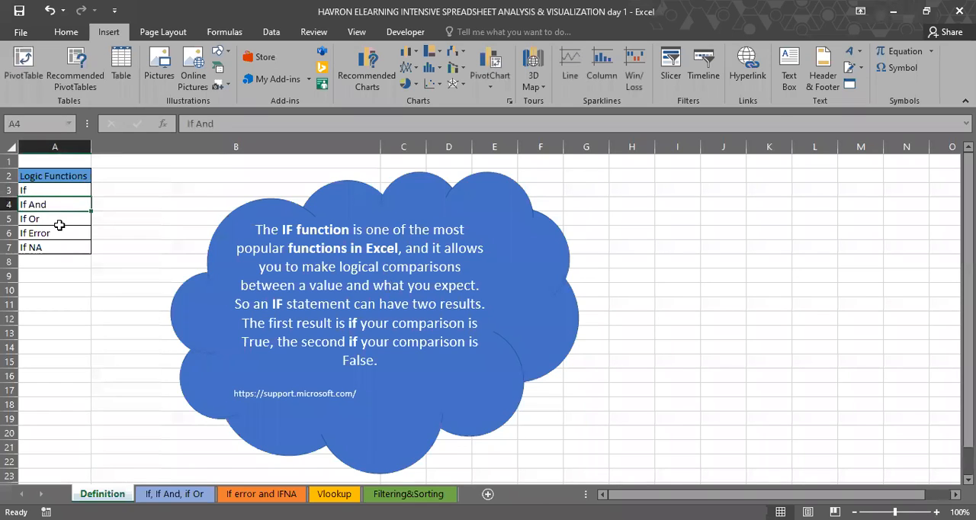
click(57, 219)
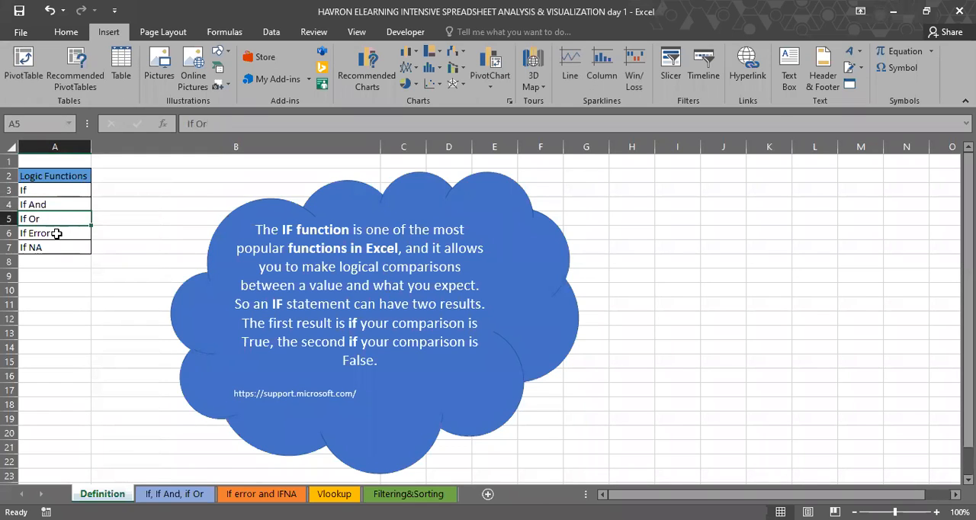
key(Down)
key(Down)
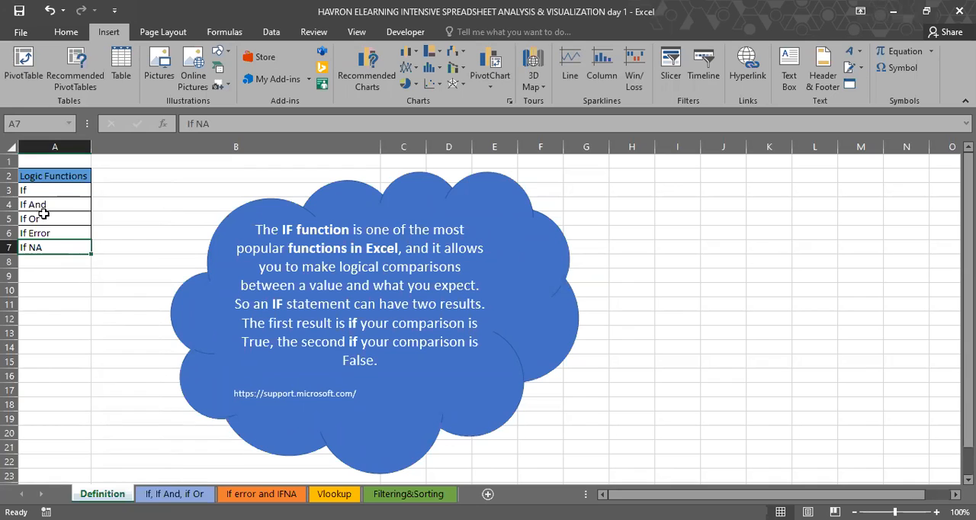
drag(41, 191, 41, 219)
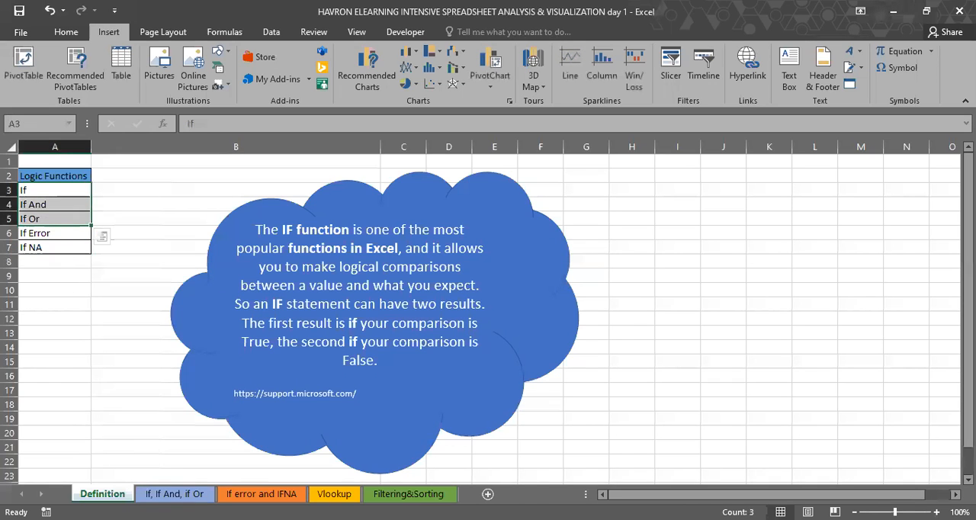
Step: On the If, If And, if Or sheet, examine the example conditions and the three question tables for IF, IF AND and IF OR
click(174, 494)
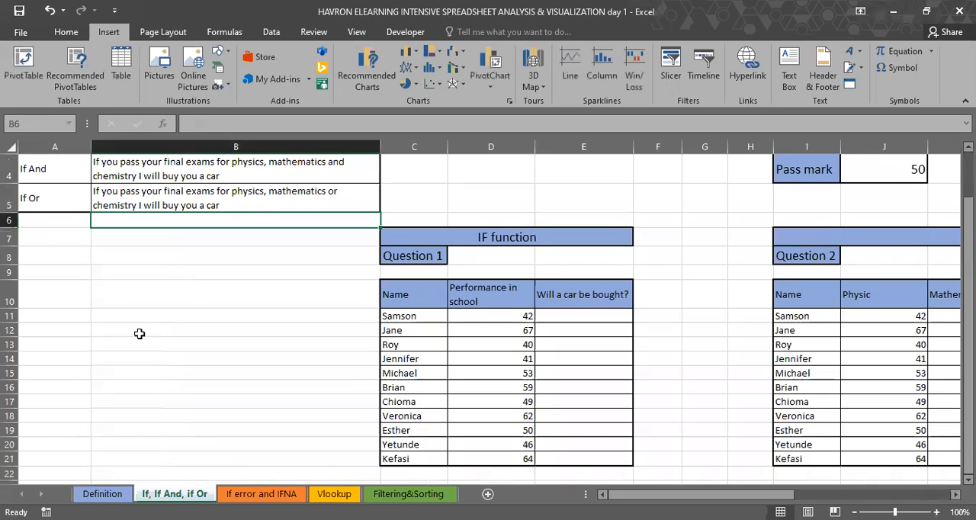
scroll(139, 334, up, 1)
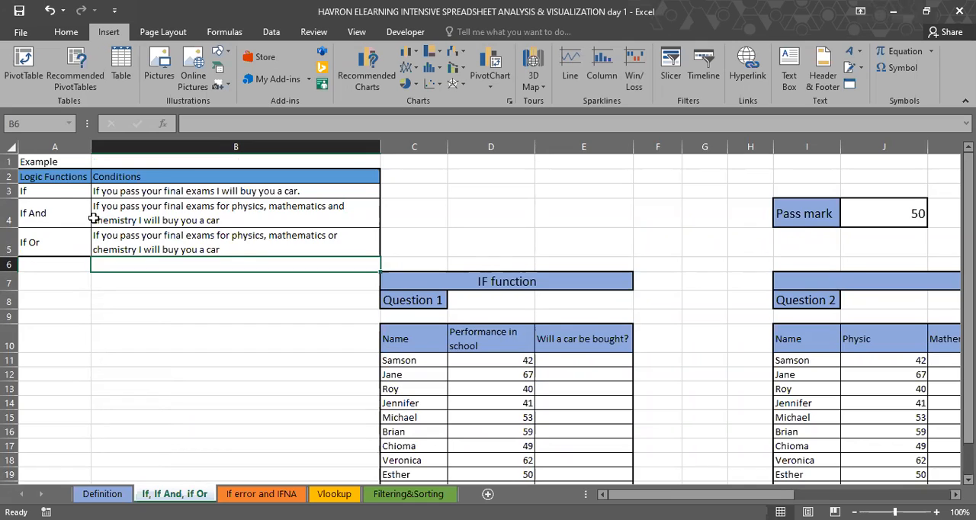
click(60, 192)
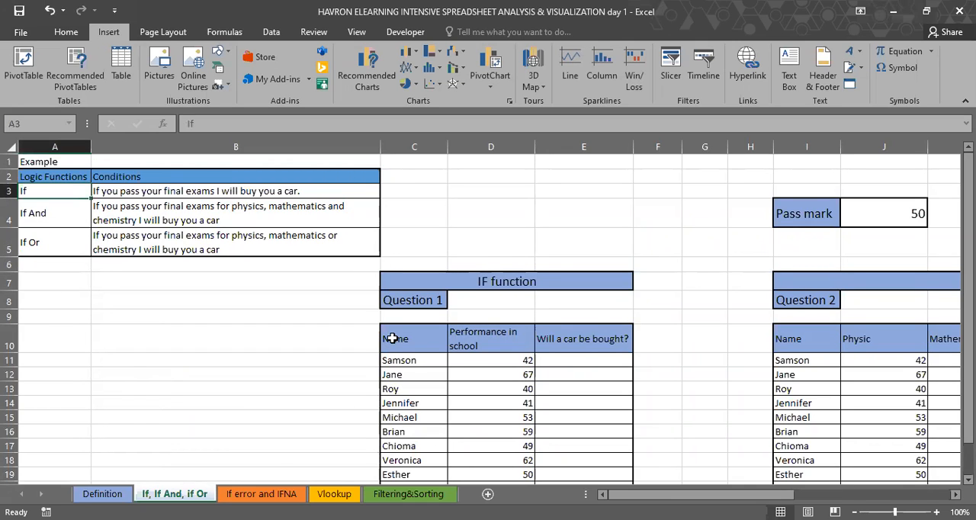
scroll(450, 339, right, 4)
scroll(474, 342, right, 6)
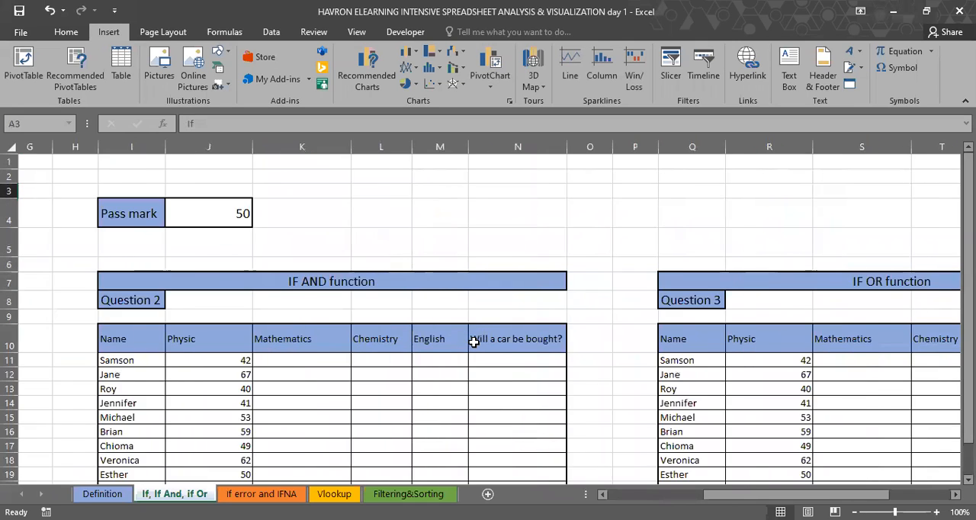
scroll(473, 343, left, 4)
scroll(474, 342, left, 5)
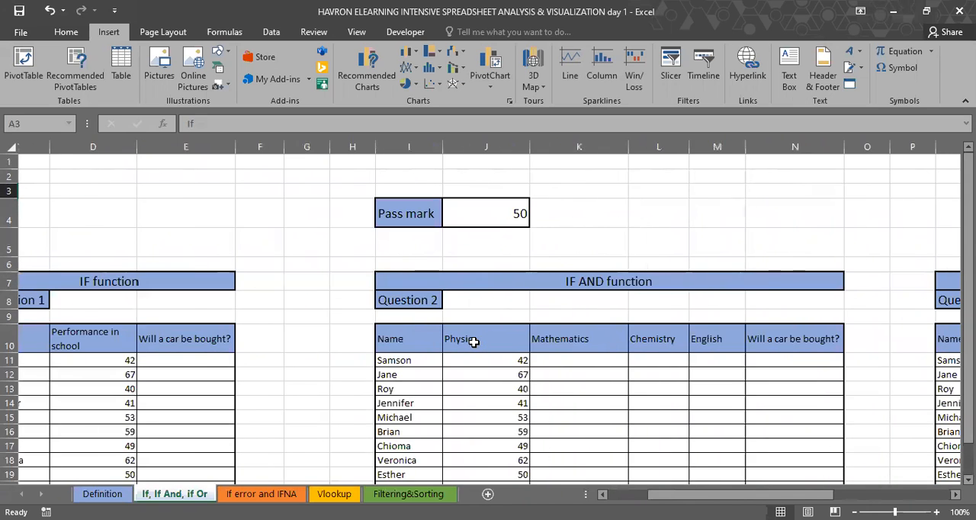
scroll(509, 342, right, 6)
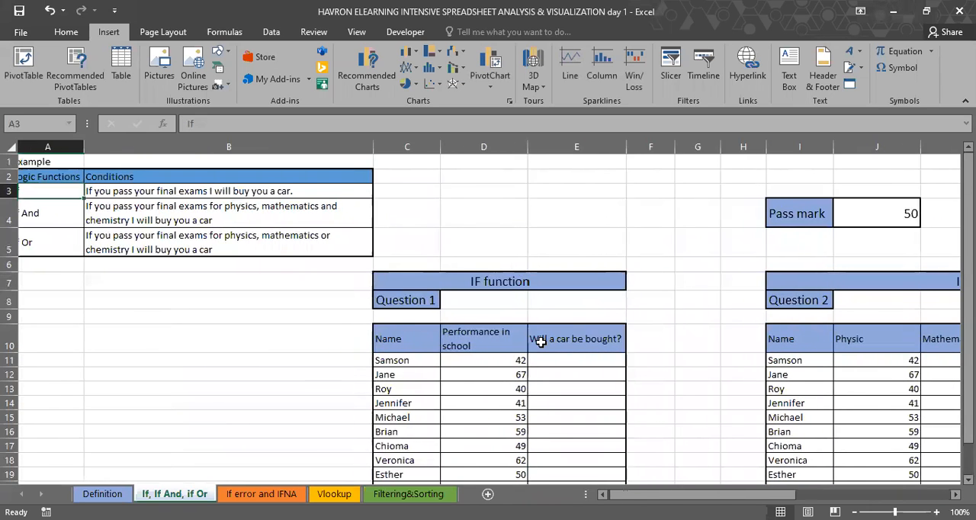
scroll(541, 343, right, 3)
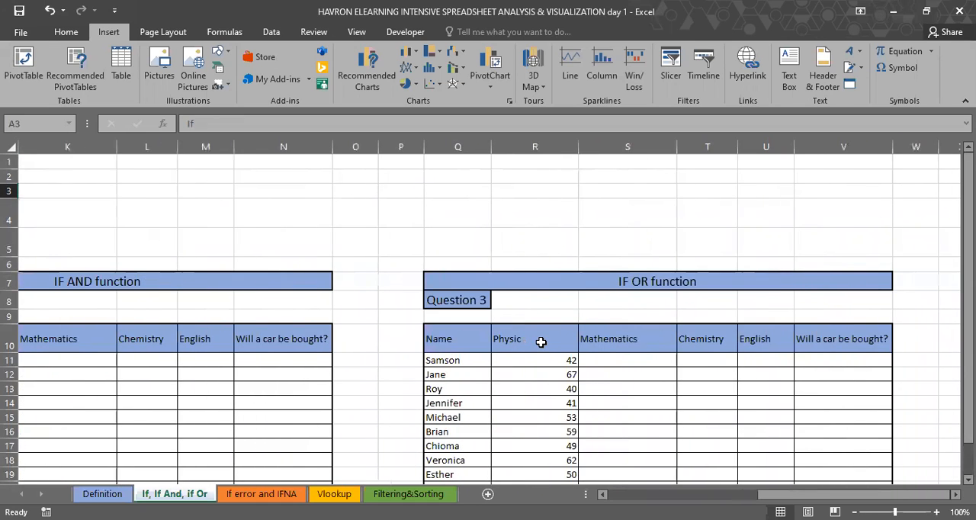
scroll(541, 343, left, 4)
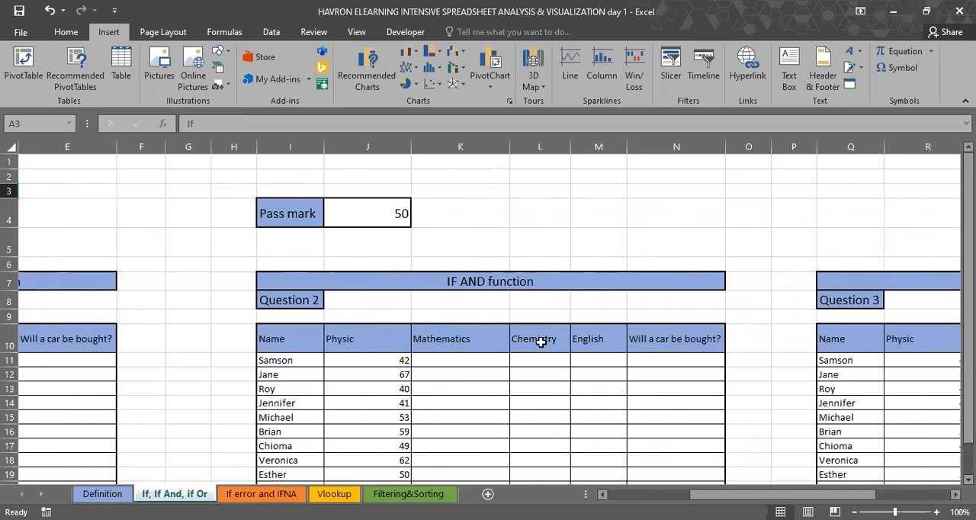
scroll(541, 342, left, 4)
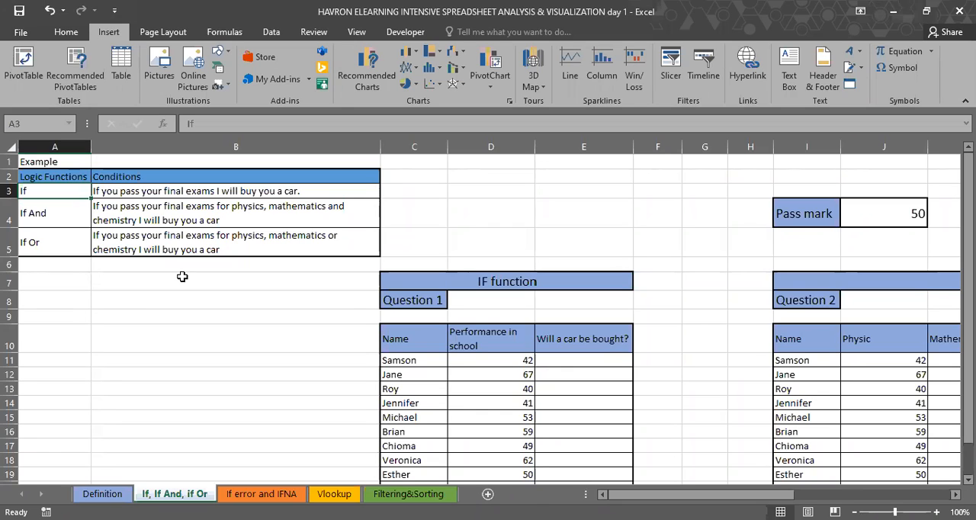
Step: Review the pass mark in J4 and the If And and If Or conditions in B4 and B5 against the question tables
click(889, 214)
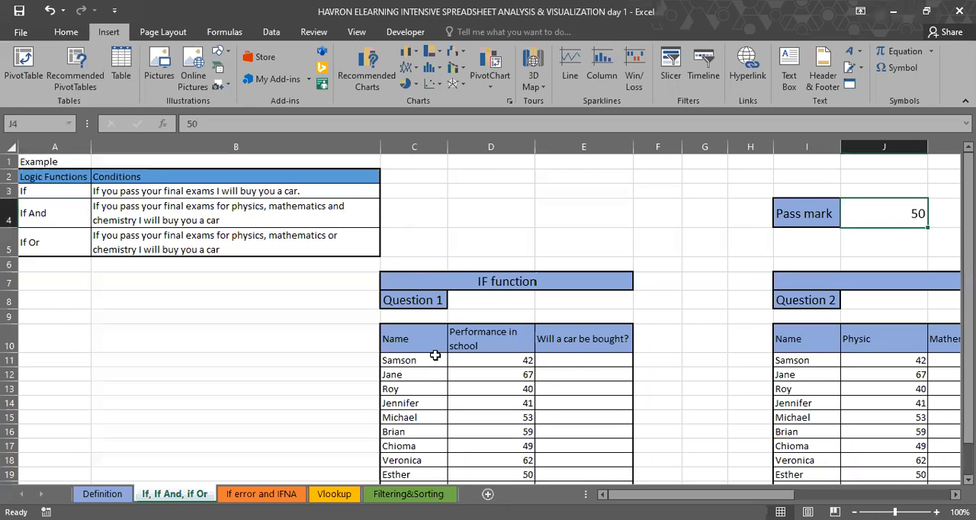
scroll(435, 355, down, 3)
scroll(434, 355, up, 3)
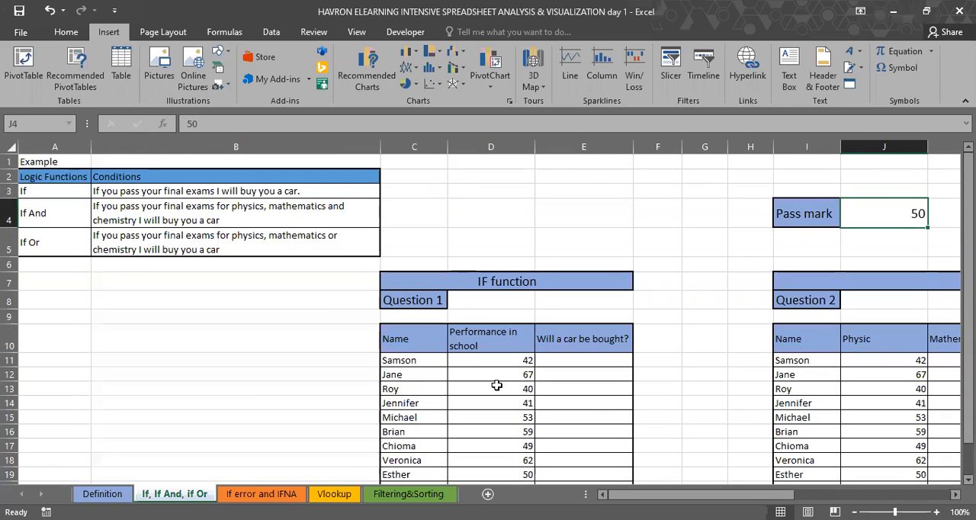
click(189, 216)
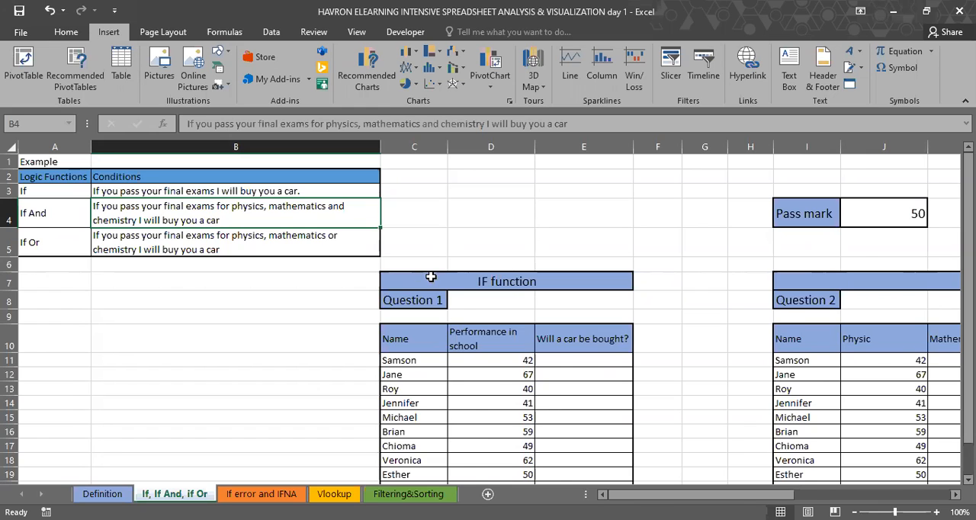
scroll(431, 277, right, 2)
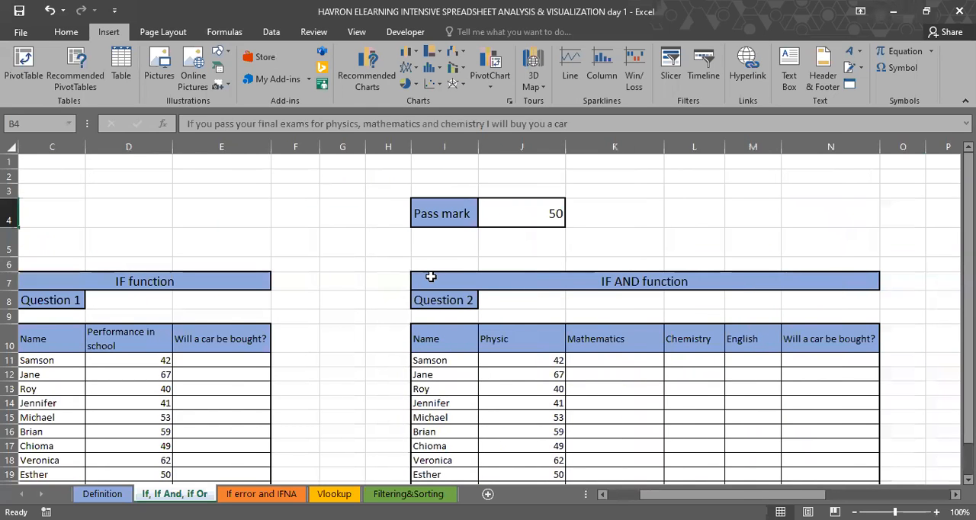
scroll(431, 277, left, 1)
scroll(431, 277, left, 1)
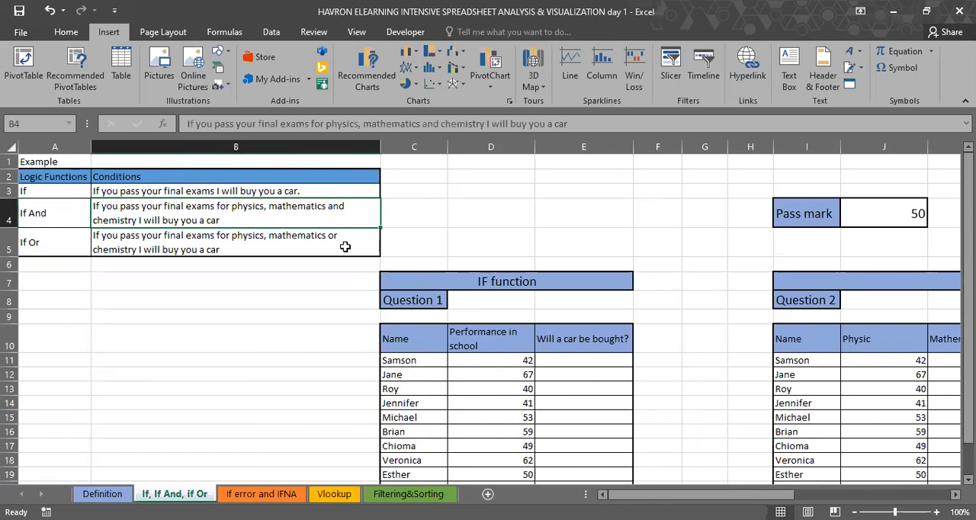
click(189, 249)
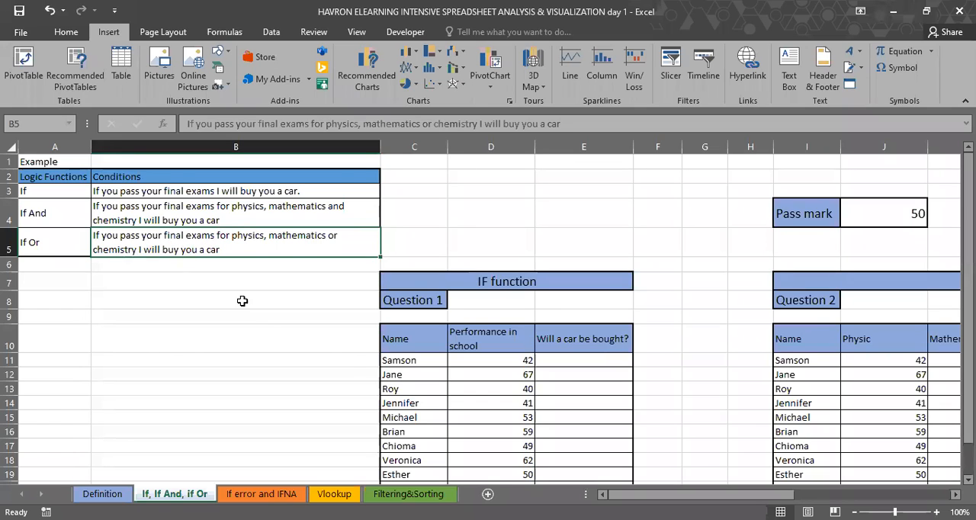
Step: Enter the plain text "If I pass my exam" in E11, the first "Will a car be bought?" cell of Question 1
click(563, 357)
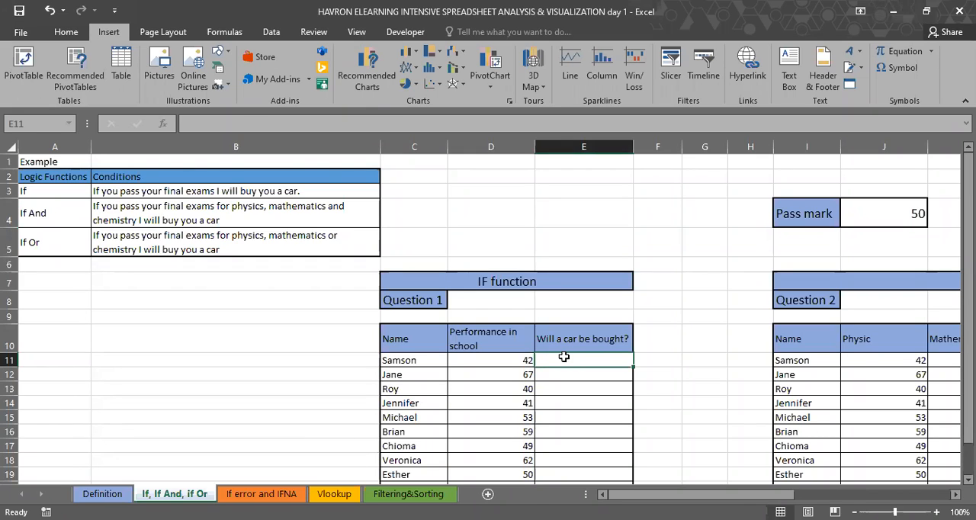
double_click(565, 357)
text(If I)
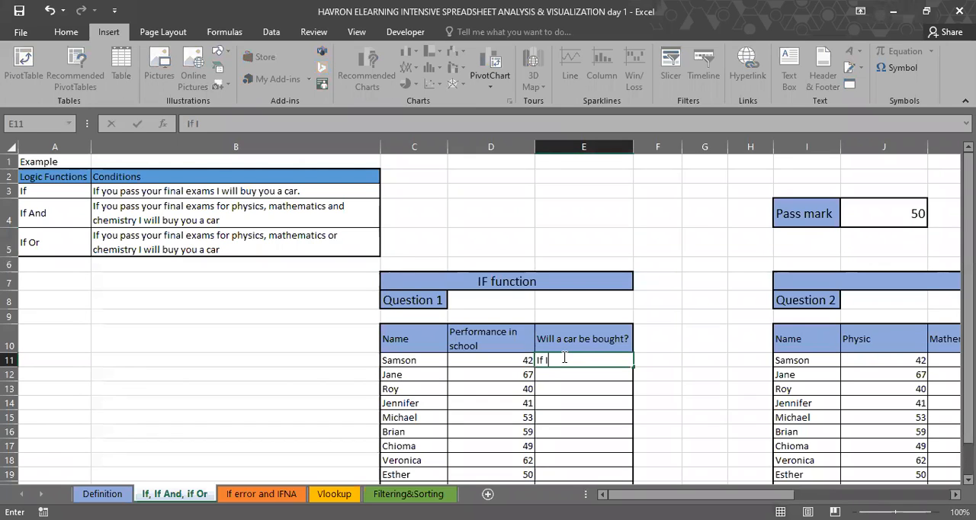
text( pass my exam)
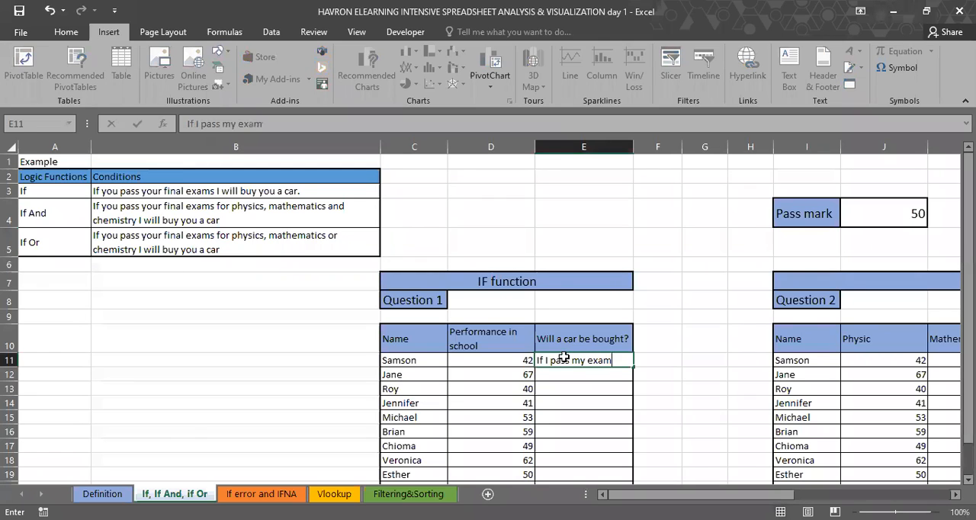
key(Return)
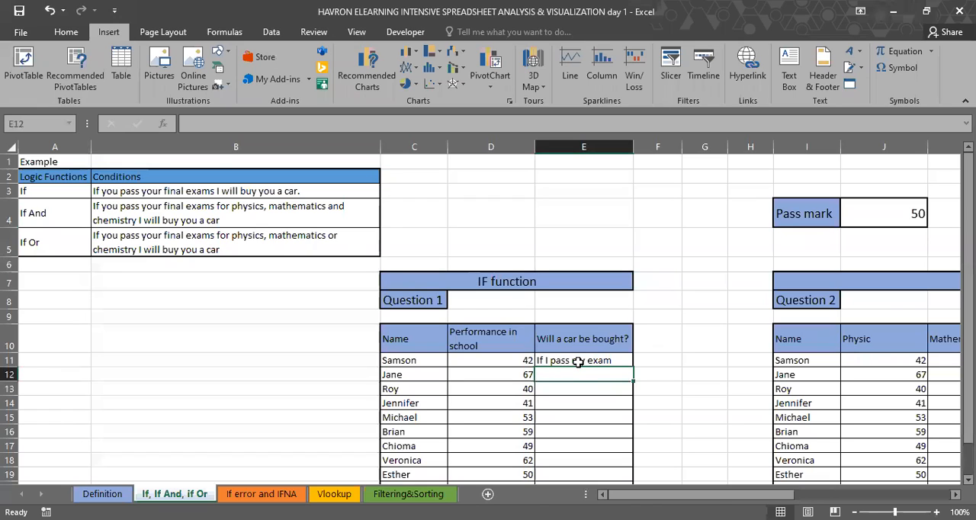
Step: Replace the text in E11 with an equals sign and browse the suggested functions beginning with "if" and with "a"
key(Up)
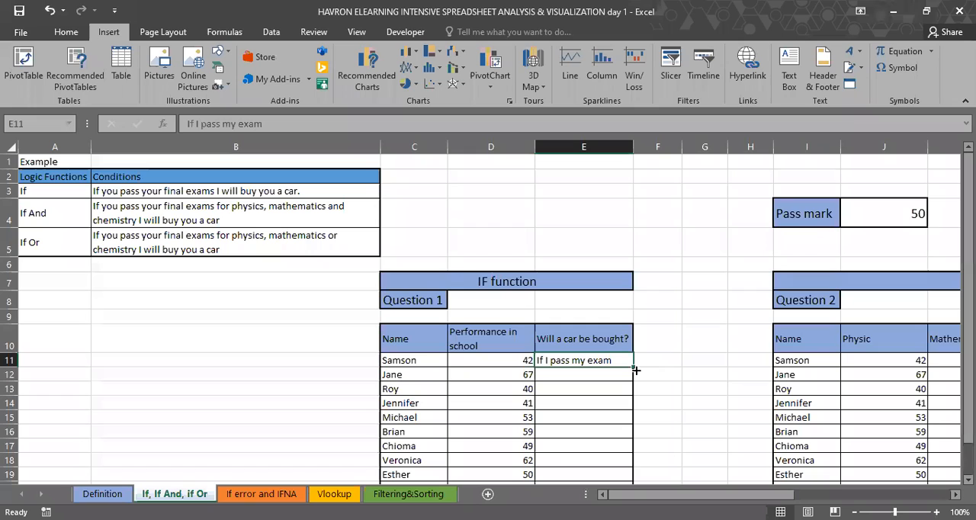
text(=)
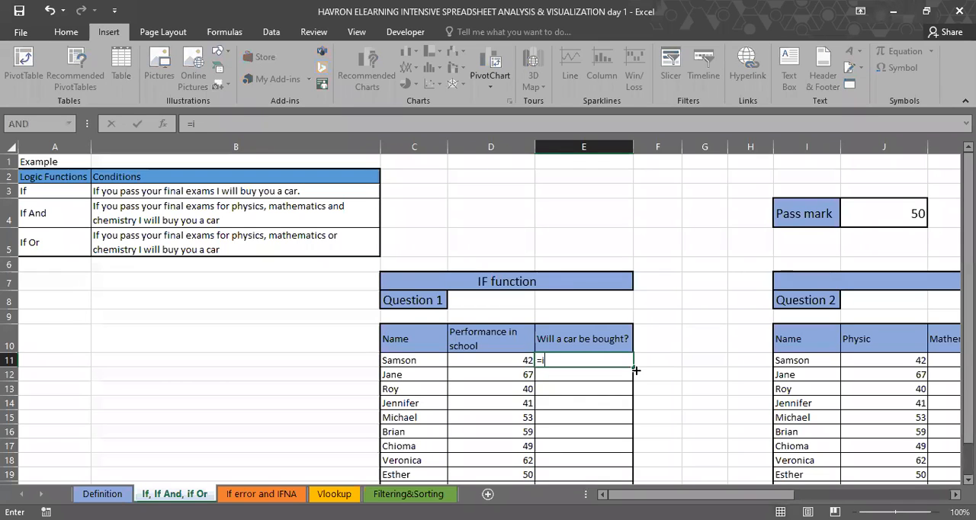
text(if)
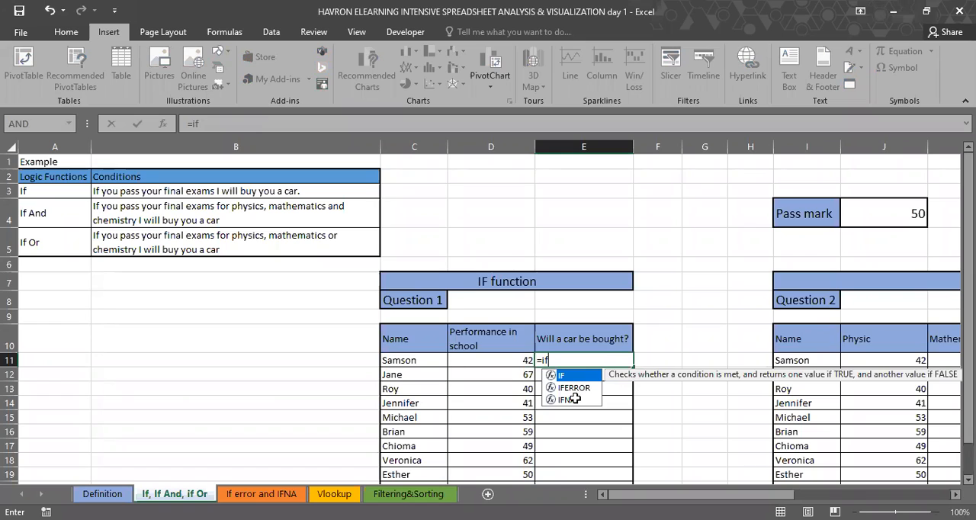
key(BackSpace)
key(BackSpace)
text(a)
scroll(582, 435, down, 4)
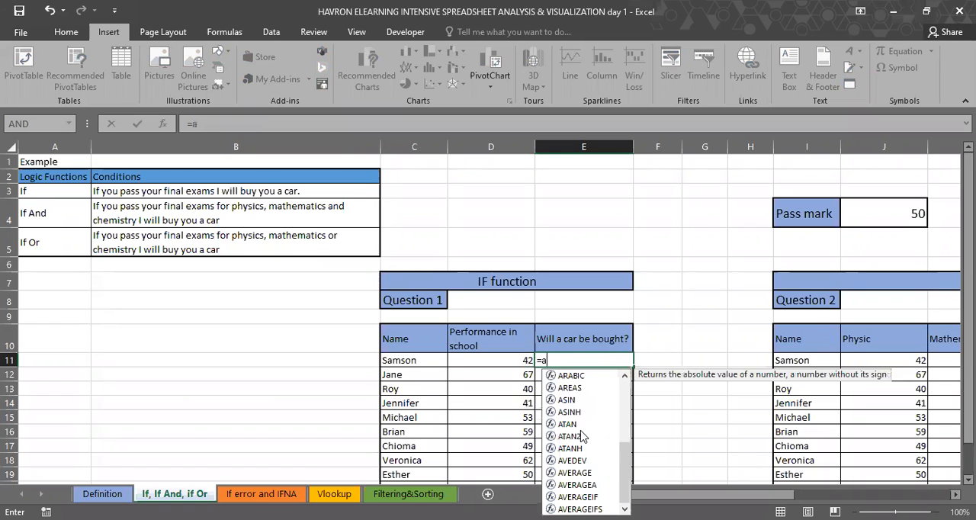
scroll(582, 435, up, 4)
scroll(582, 436, down, 2)
scroll(582, 435, down, 2)
scroll(581, 436, up, 4)
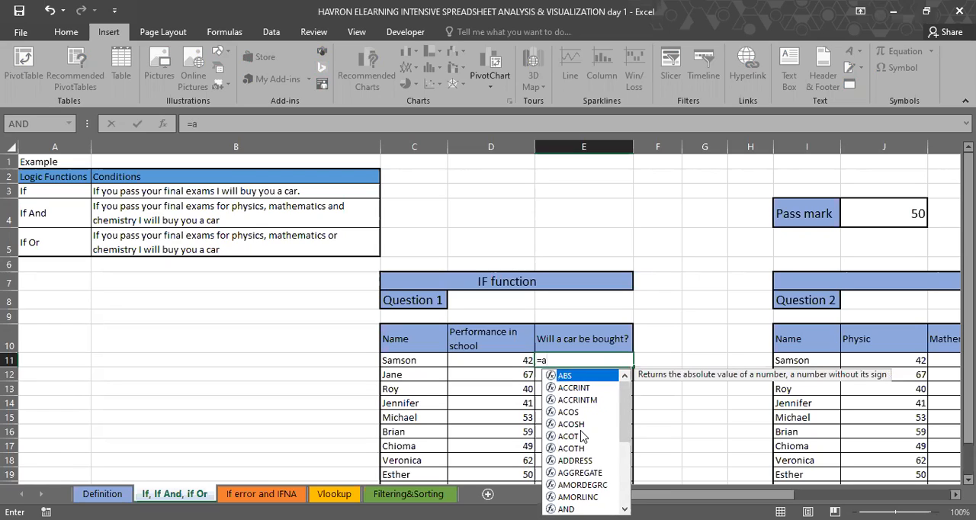
key(BackSpace)
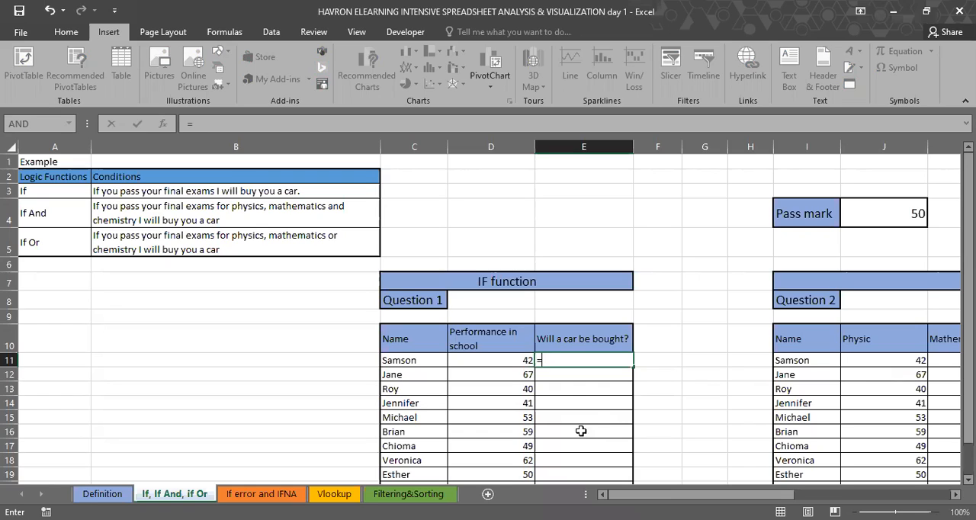
Step: Begin an IF formula in E11 with the logical test D11>=50, using the typed pass mark instead of a cell reference
text(if)
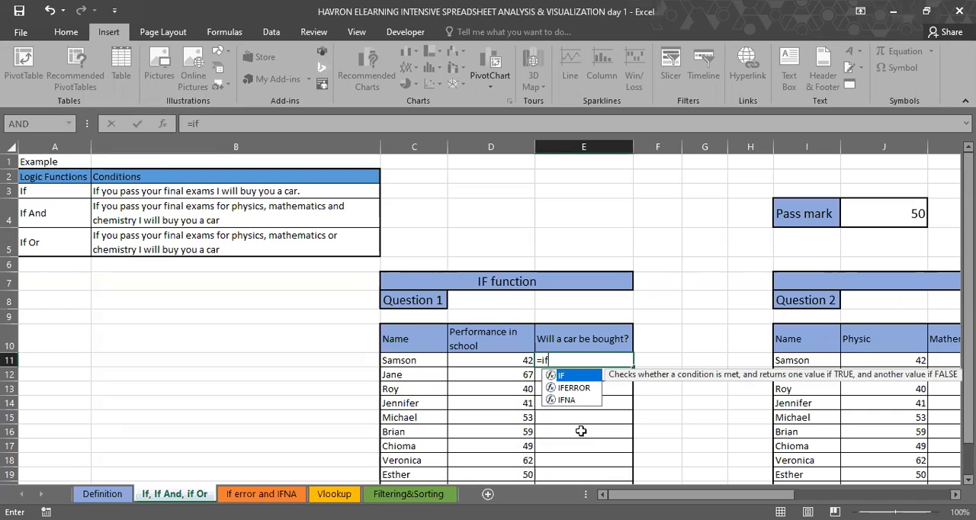
key(Tab)
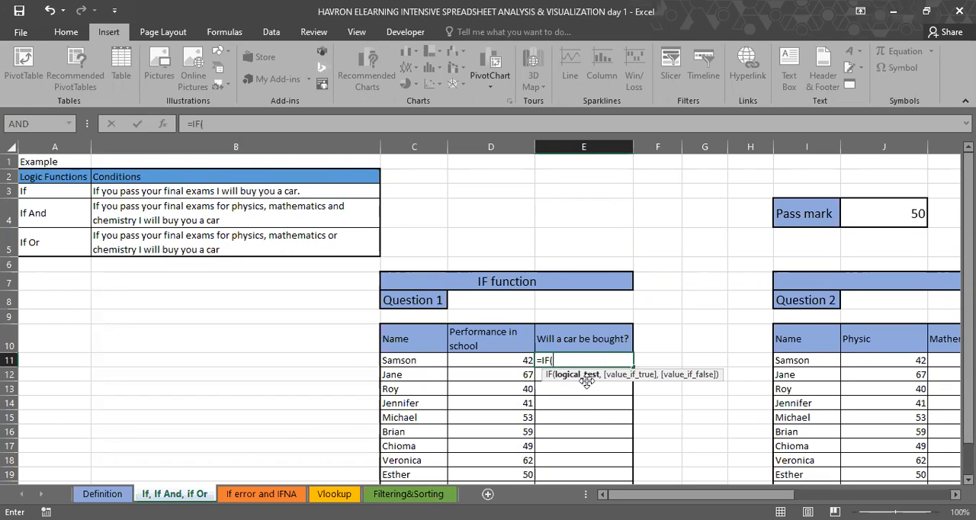
click(505, 360)
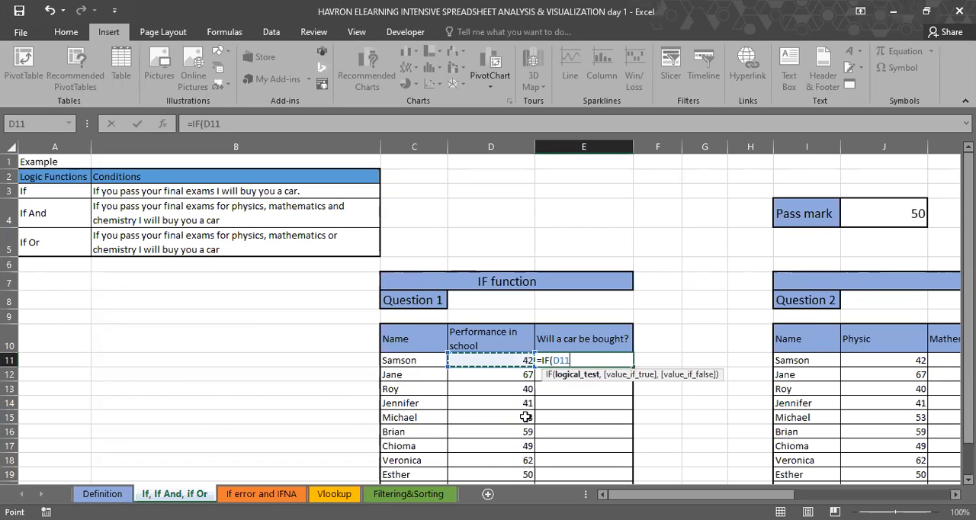
text(>+)
key(BackSpace)
text(=)
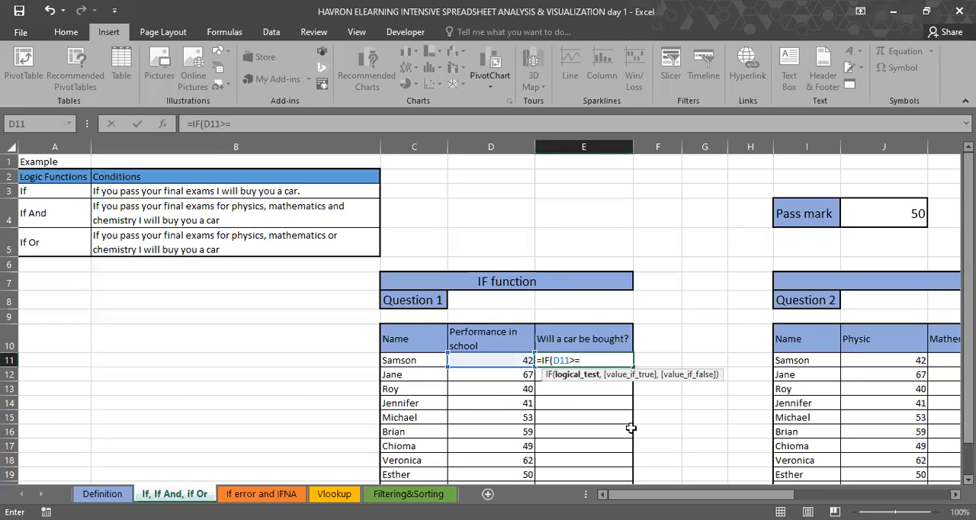
click(871, 221)
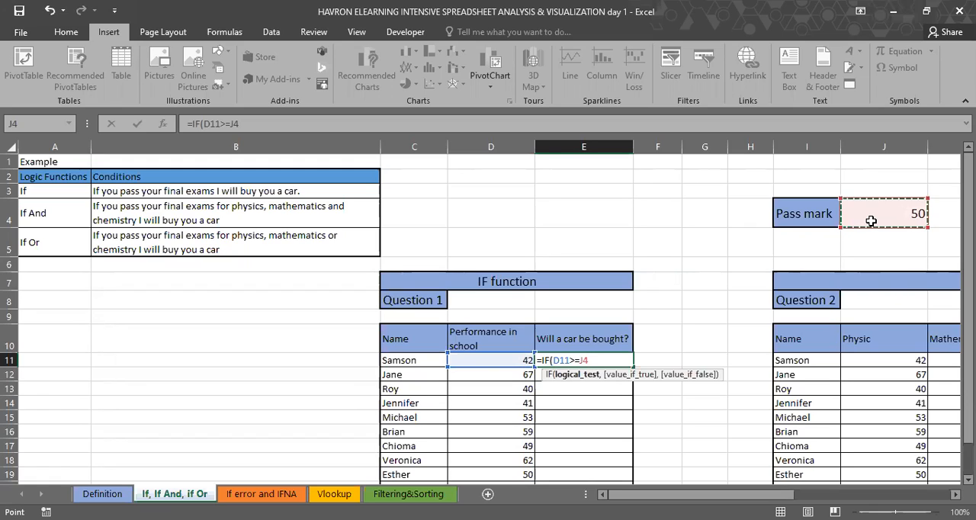
key(BackSpace)
key(BackSpace)
text(50)
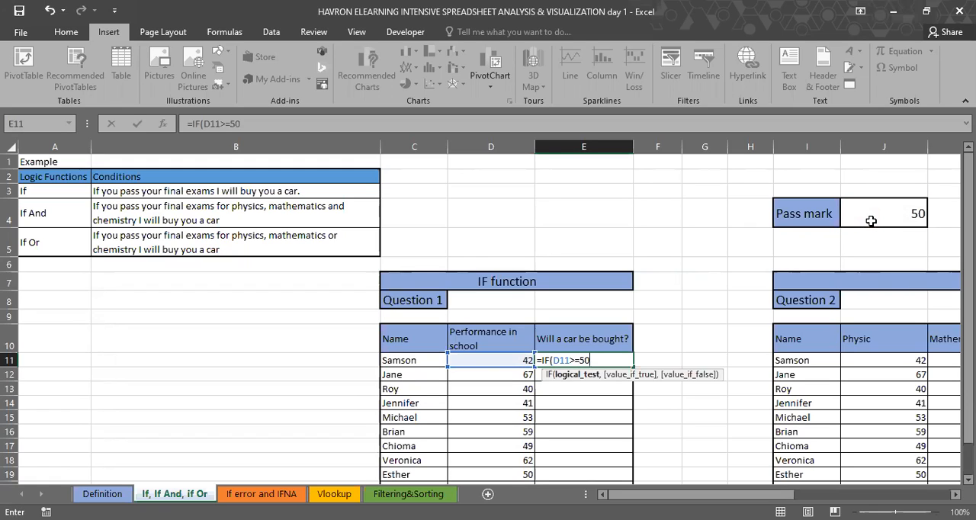
text(,)
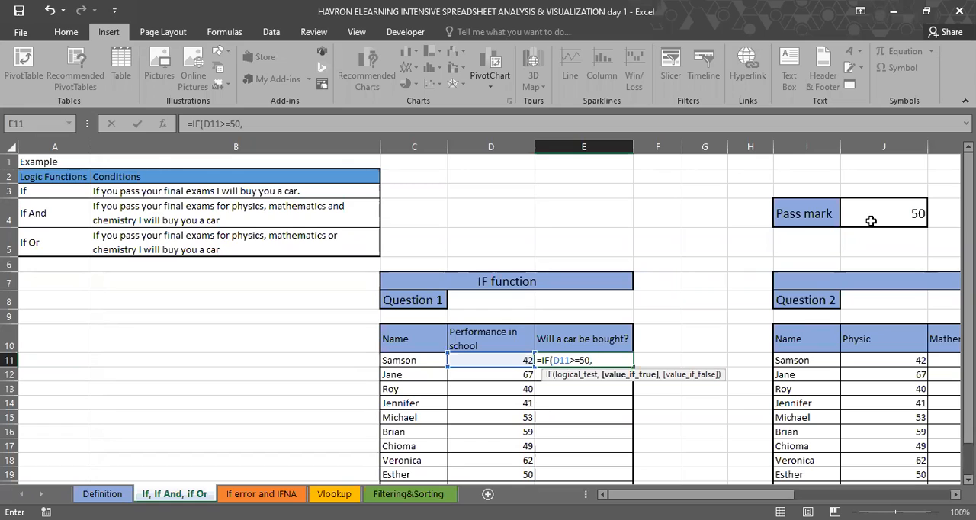
Step: Complete the IF formula in E11 to return "Yes" when the test is true and "No" when it is false
text("Yes")
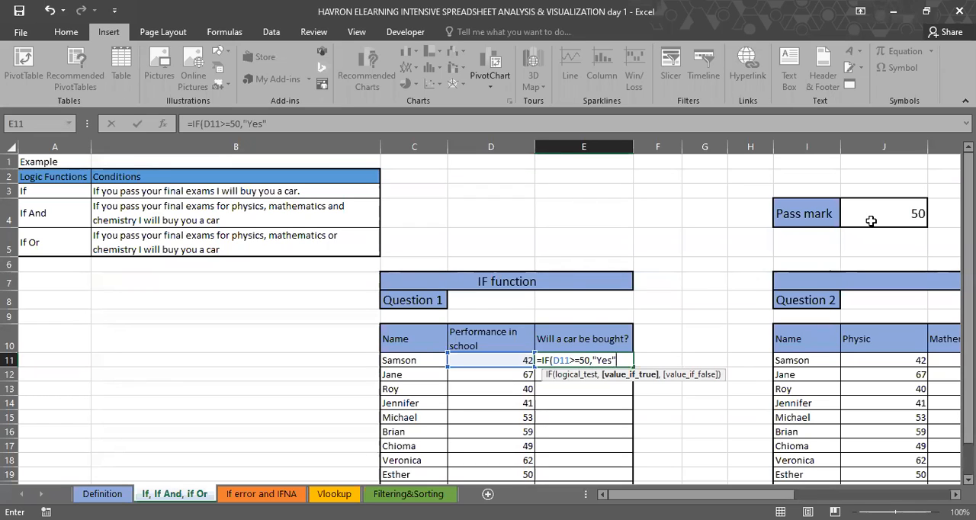
text(,")
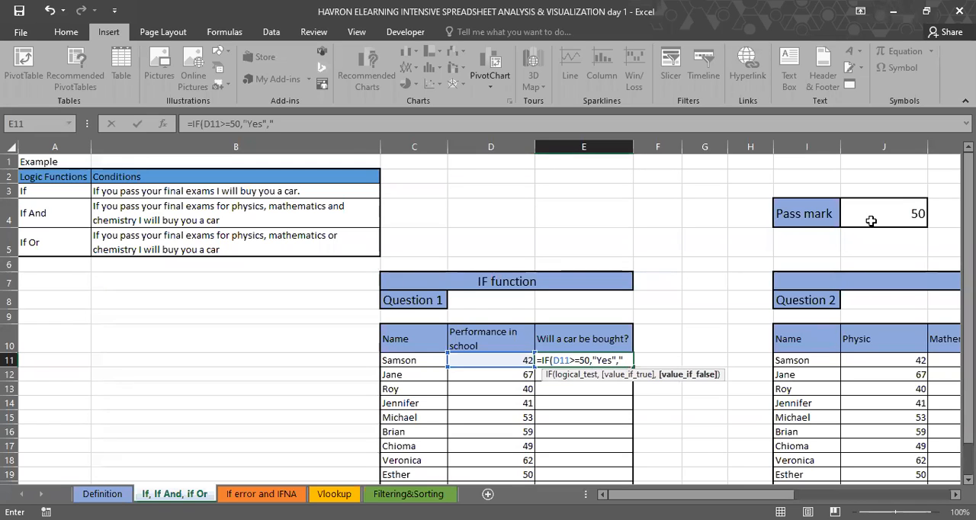
text(No"))
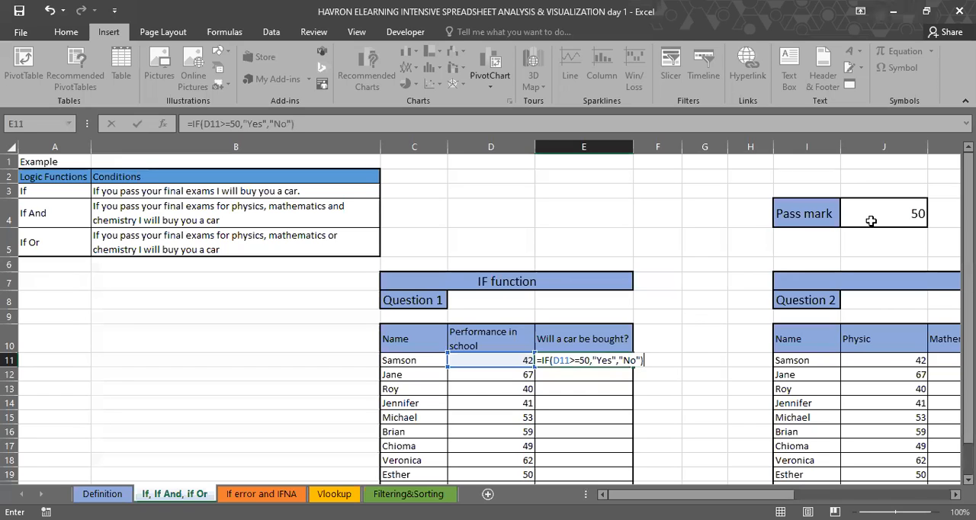
key(Return)
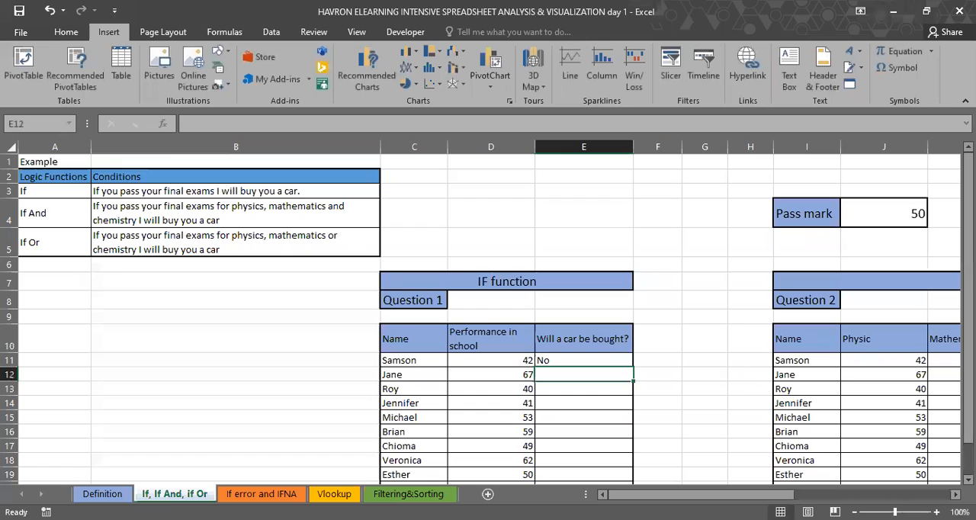
Step: Check the IF formula in E11 against the performance score in D11
click(564, 357)
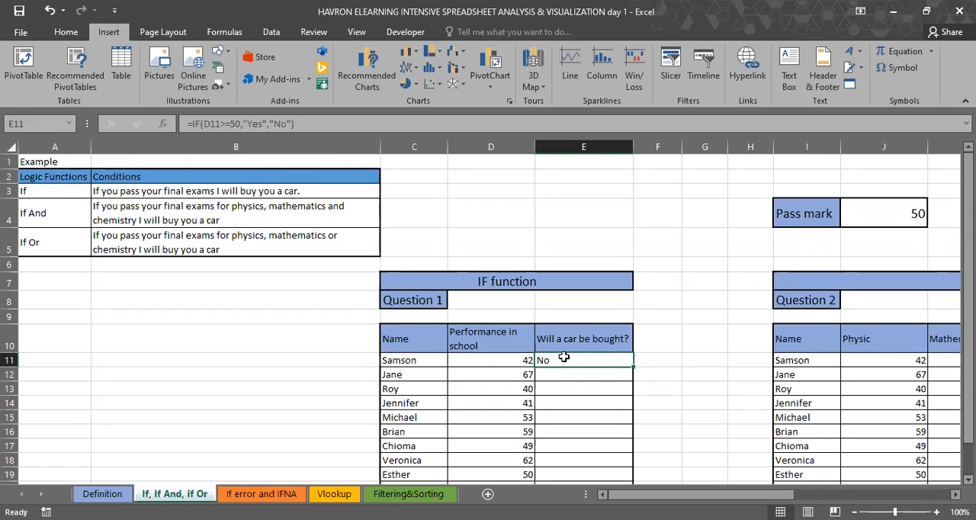
click(484, 364)
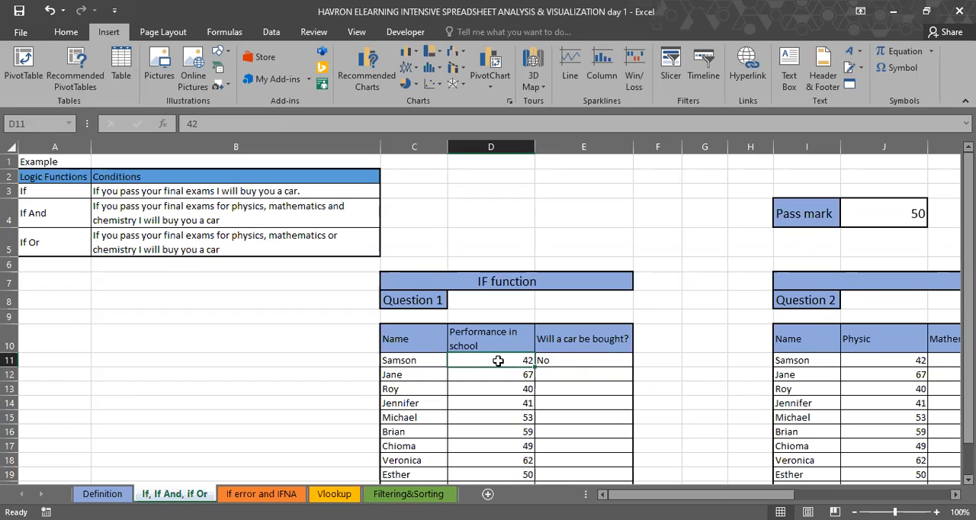
click(581, 372)
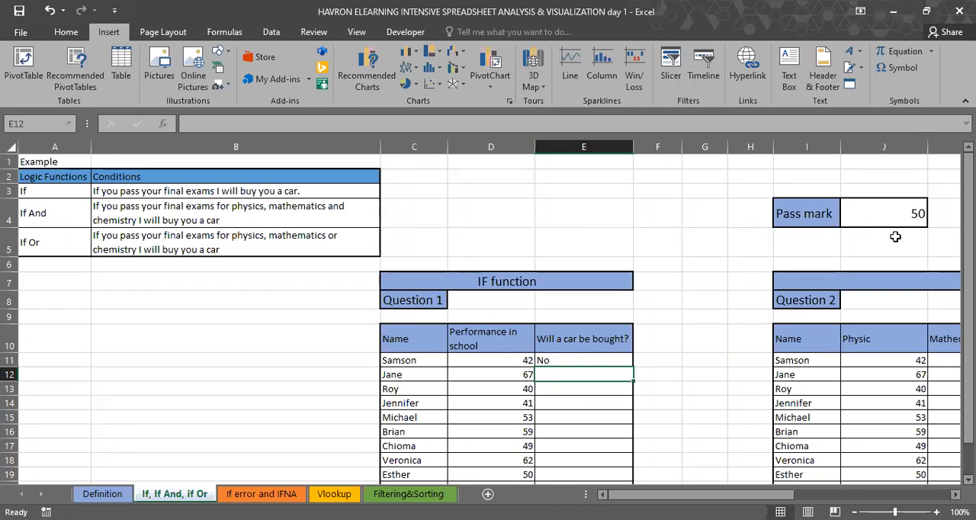
click(591, 357)
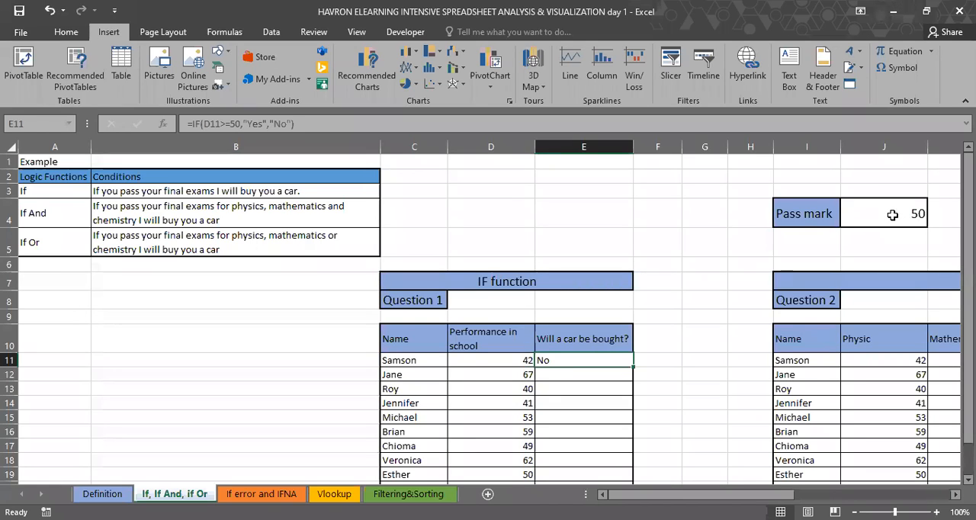
Step: Begin an IF formula in E12 testing whether the score in D12 is at least the pass mark in cell J4
key(Down)
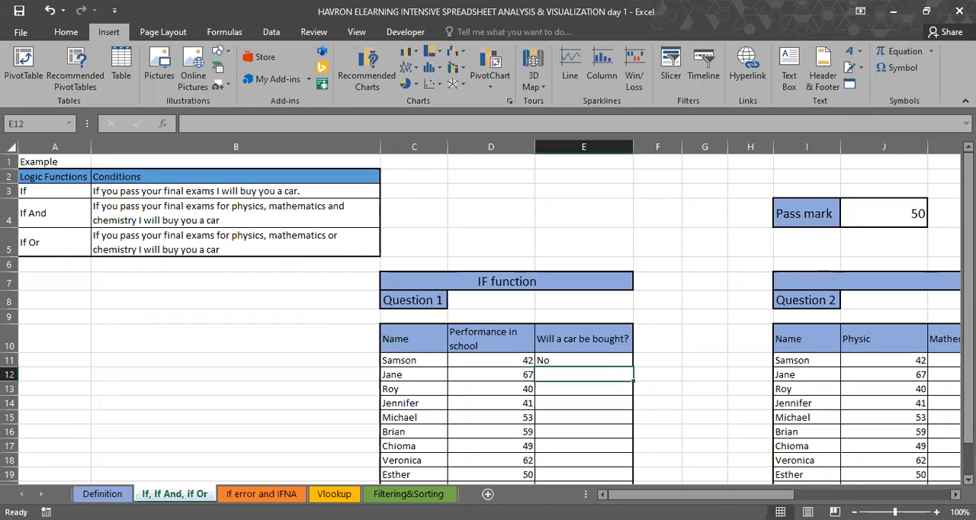
text(=)
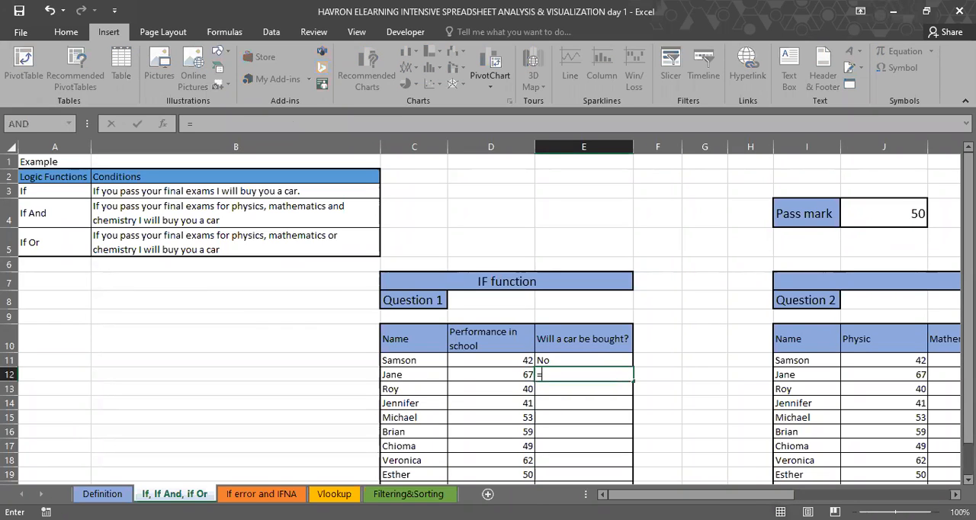
text(IF()
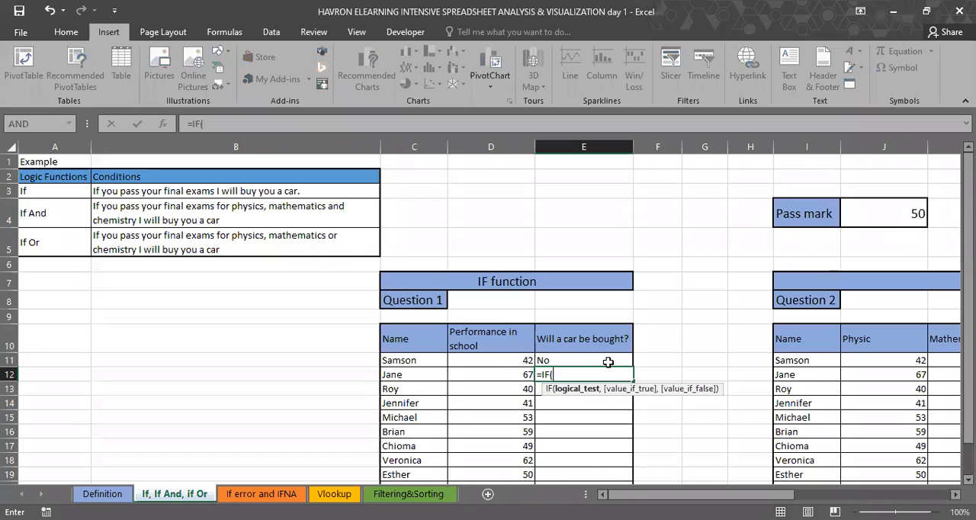
click(504, 375)
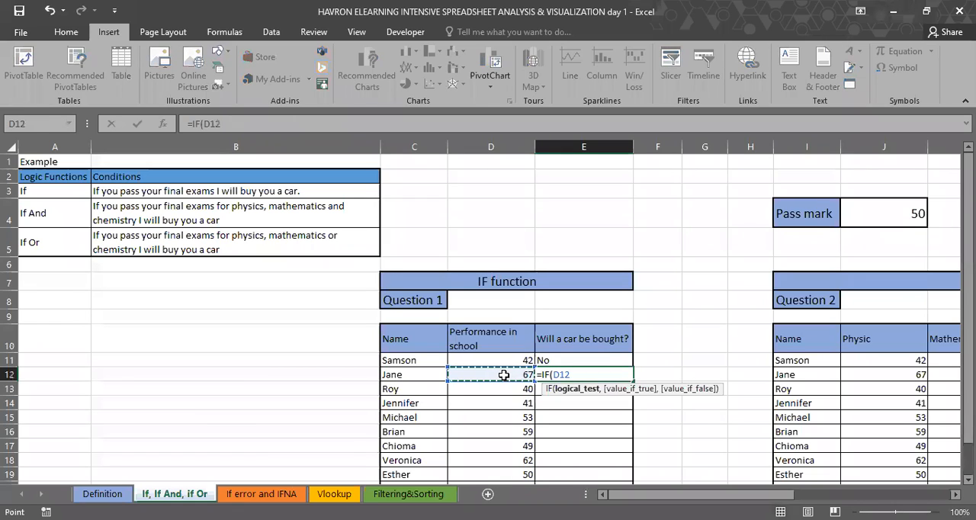
text(>=)
click(910, 208)
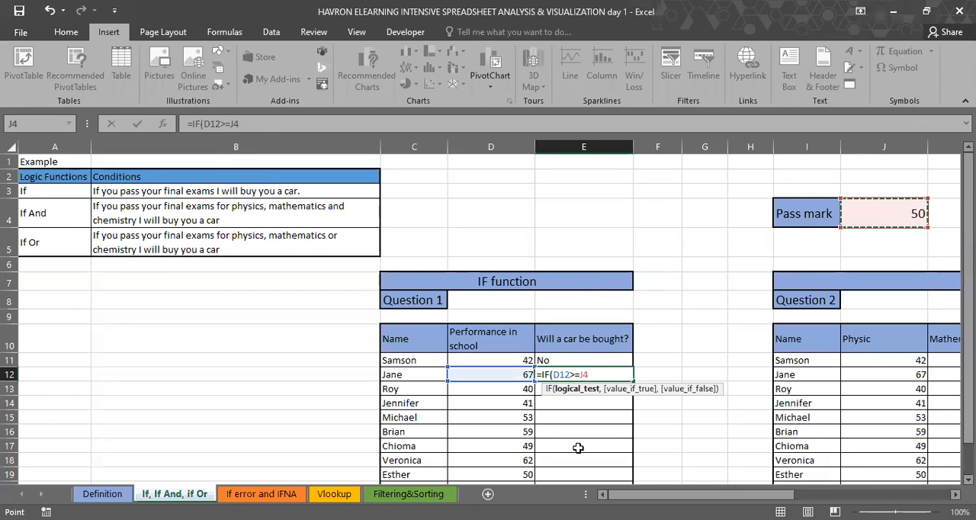
scroll(578, 448, down, 3)
scroll(578, 448, up, 3)
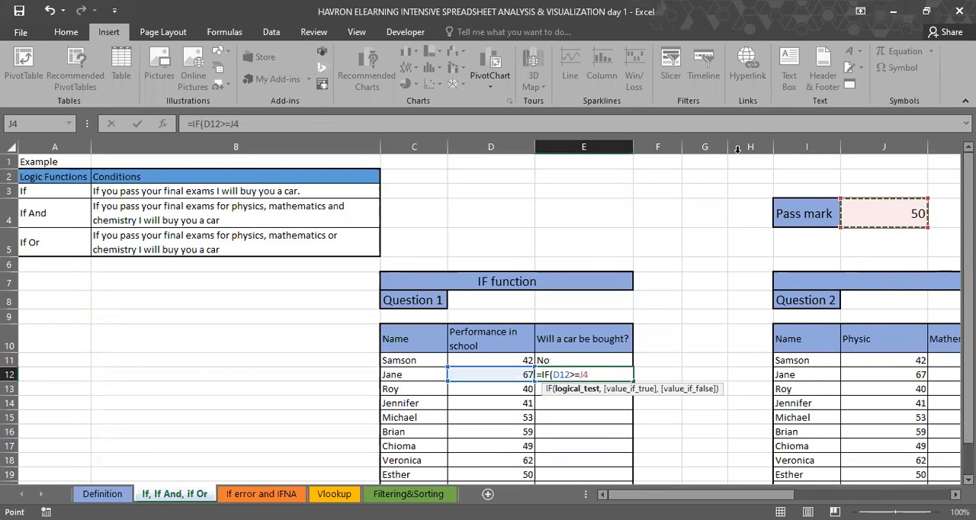
Step: Complete the IF formula in E12 with "Yes" as the true value and "No" as the false value
click(244, 124)
text(,)
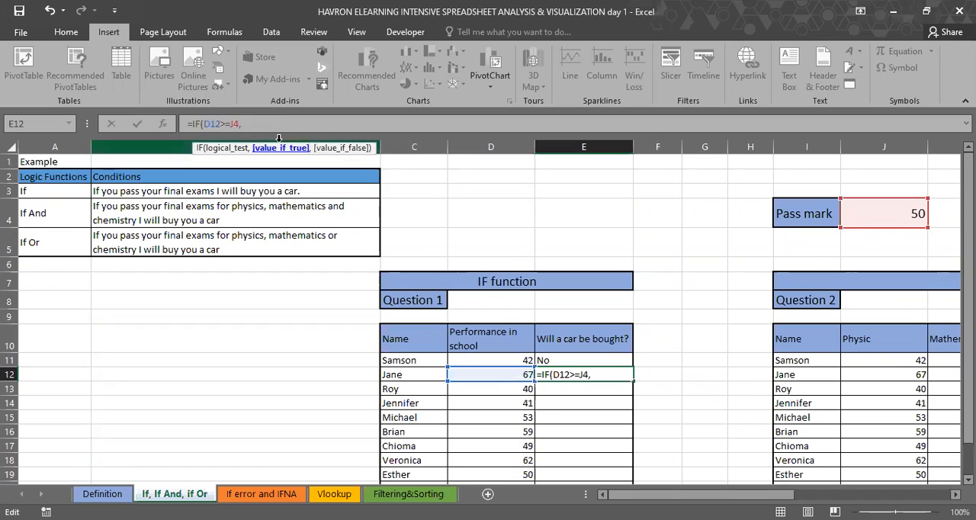
text("Yes","N)
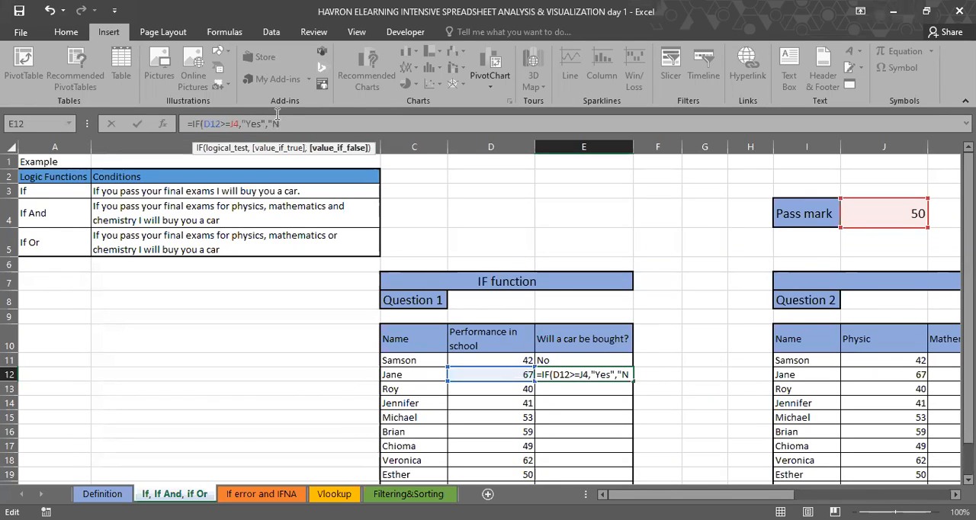
text(o"))
key(Return)
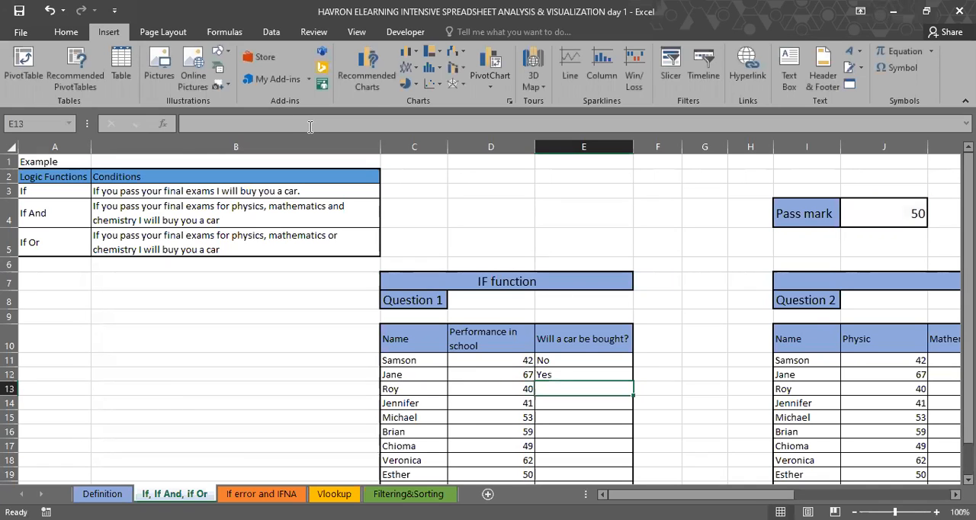
Step: Compare the score in D12 and the formula in E12 with the pass mark in J4
click(497, 376)
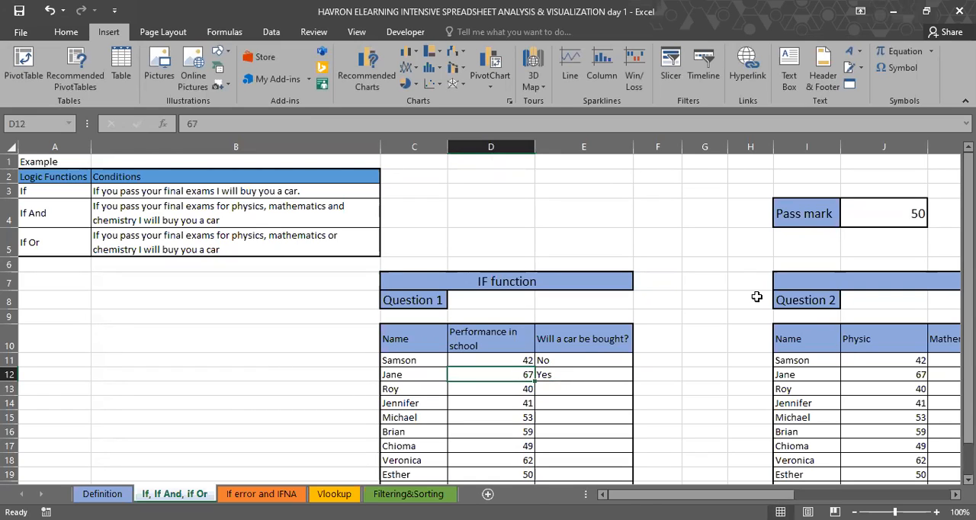
click(604, 374)
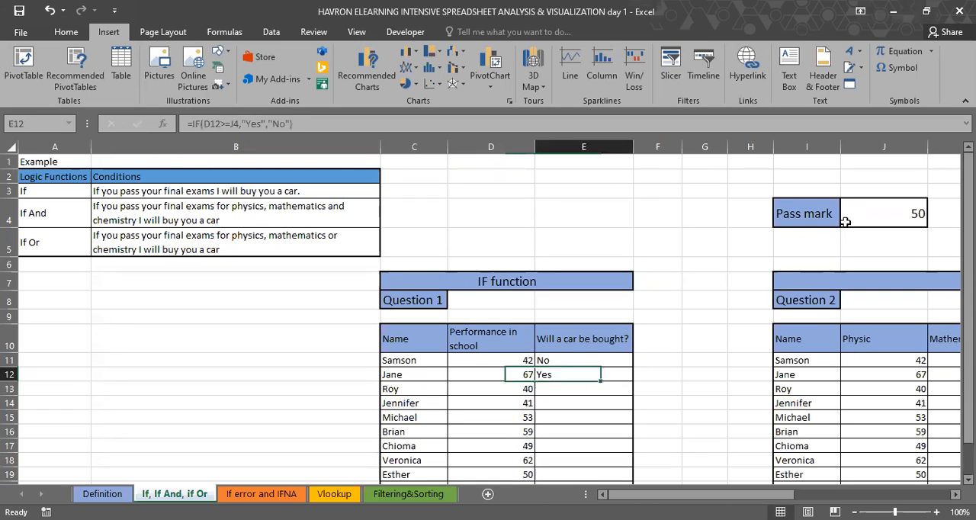
click(859, 215)
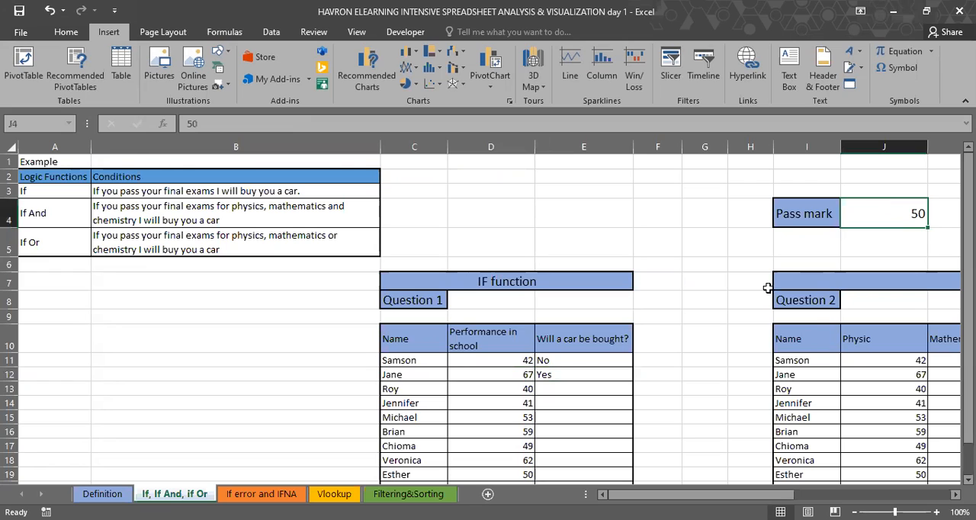
Step: Fill the IF formula from E12 down through E21 for the remaining students of Question 1
scroll(707, 351, down, 1)
click(707, 351)
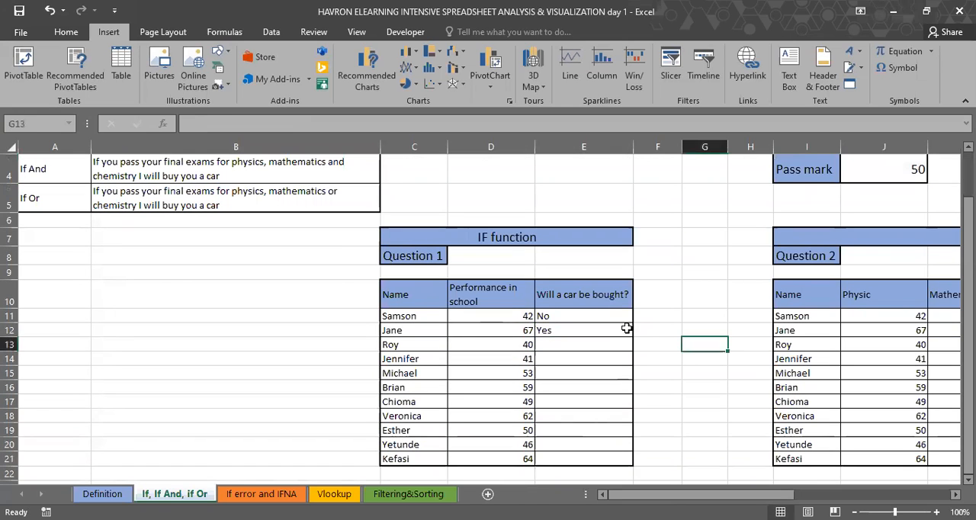
click(621, 330)
drag(626, 392, 623, 458)
scroll(537, 397, up, 1)
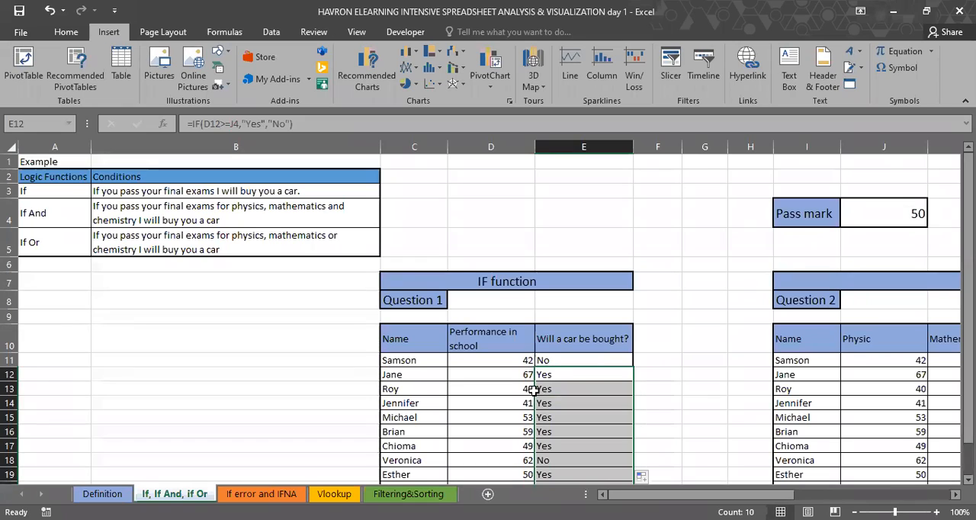
Step: Inspect the cell references of the filled formulas in E13 and E21, comparing E13 with the score in D13
click(531, 390)
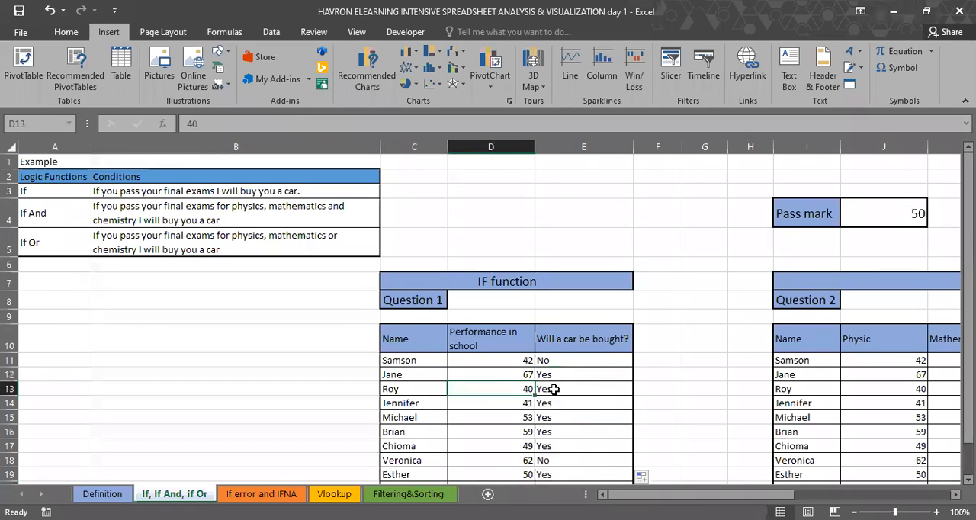
click(556, 388)
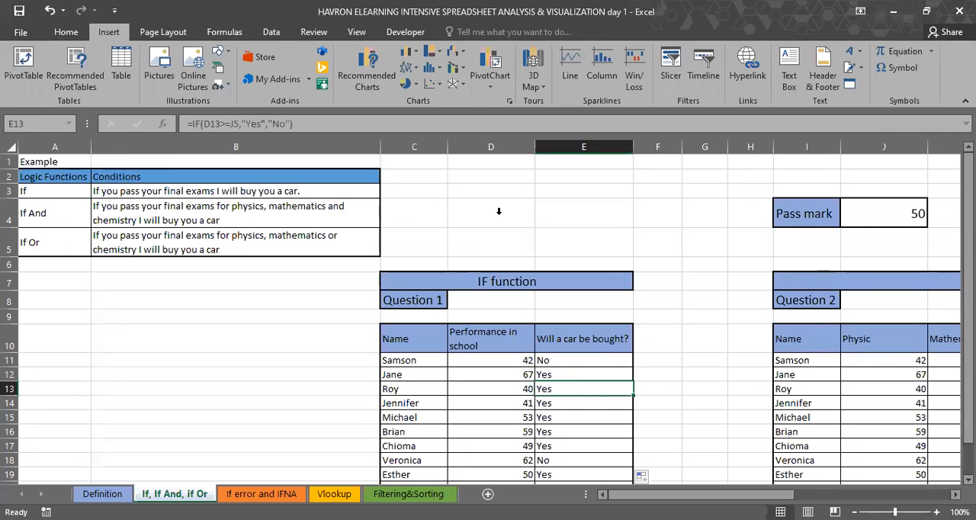
key(F2)
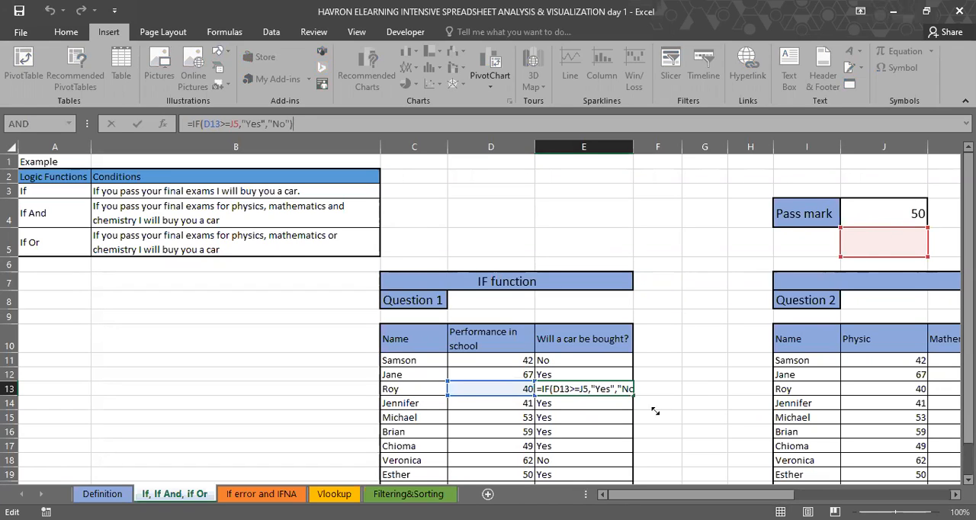
scroll(577, 450, down, 1)
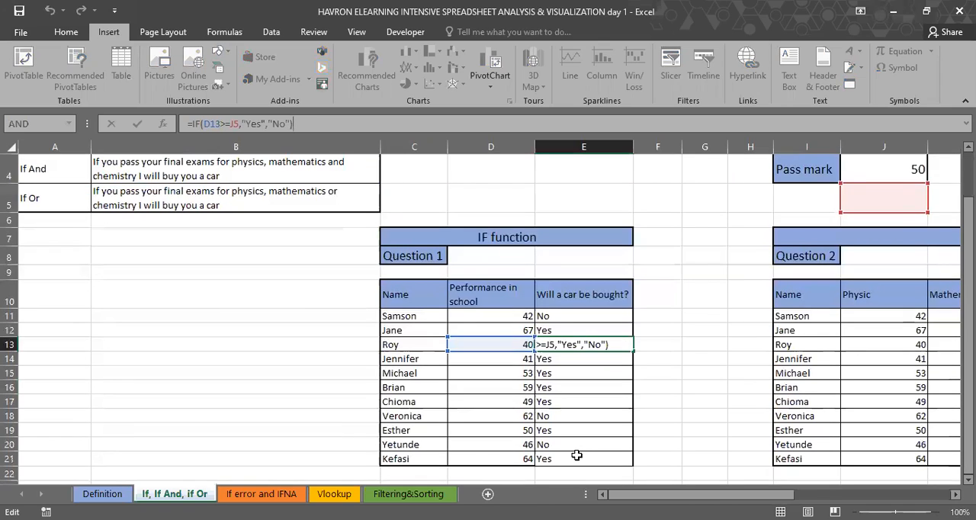
click(577, 457)
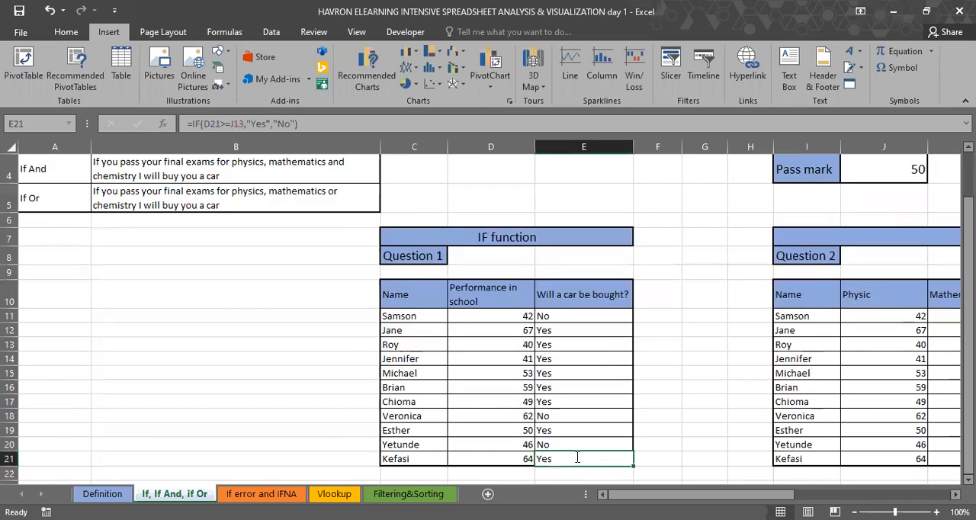
Step: Check the cell references used by the IF formula in E21
key(F2)
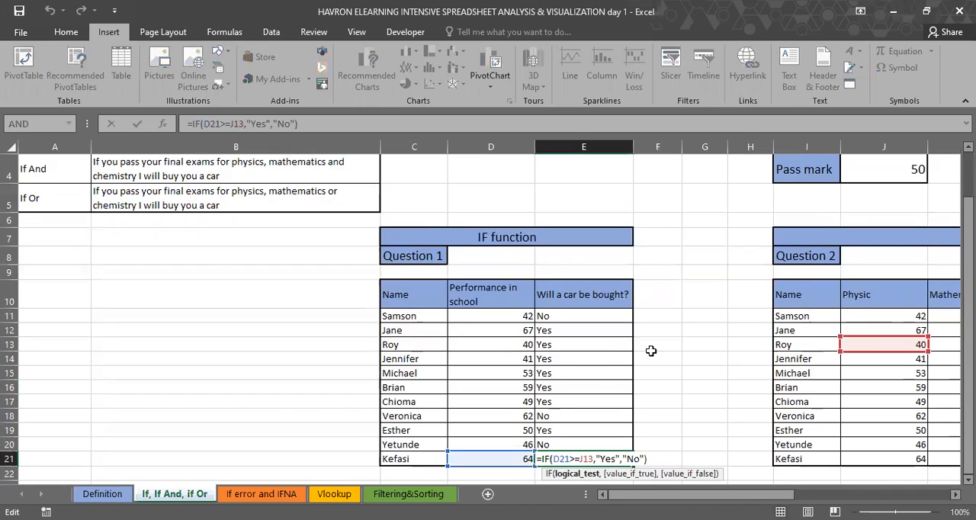
scroll(610, 361, up, 1)
Step: Start a new IF formula in E11 whose logical test compares the score in D11 using >=
click(608, 360)
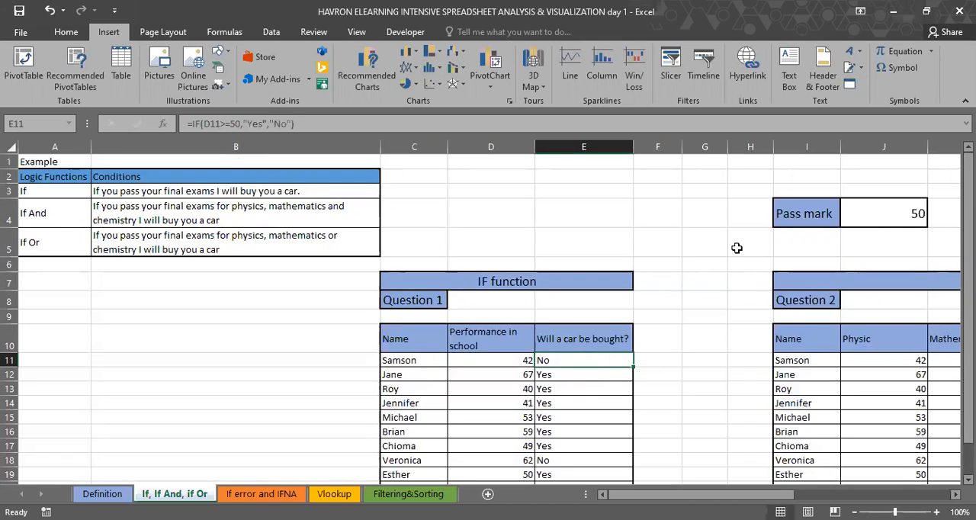
text(=)
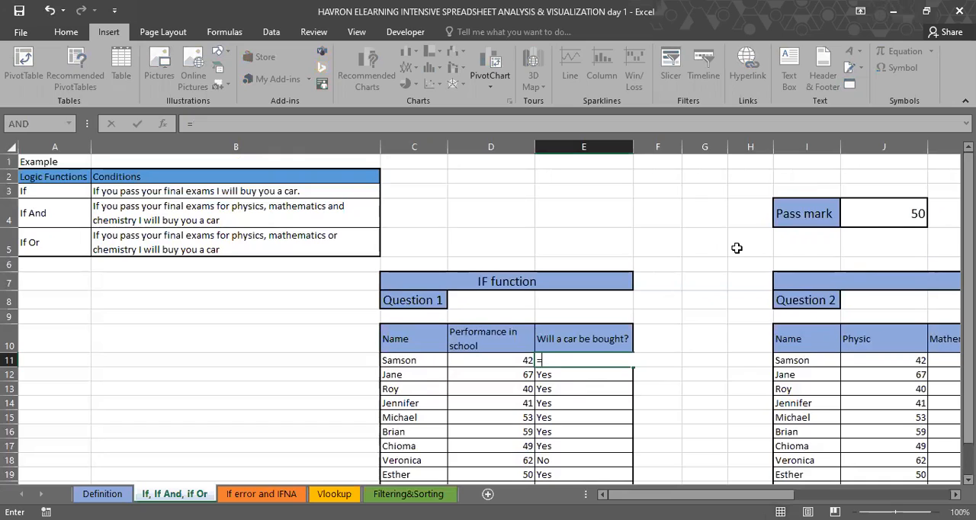
text(IF()
click(506, 360)
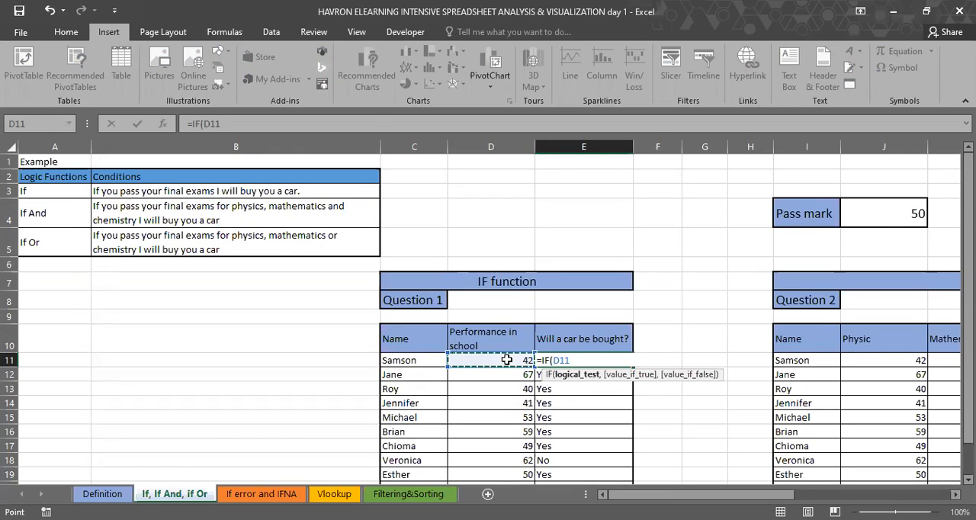
text(>=)
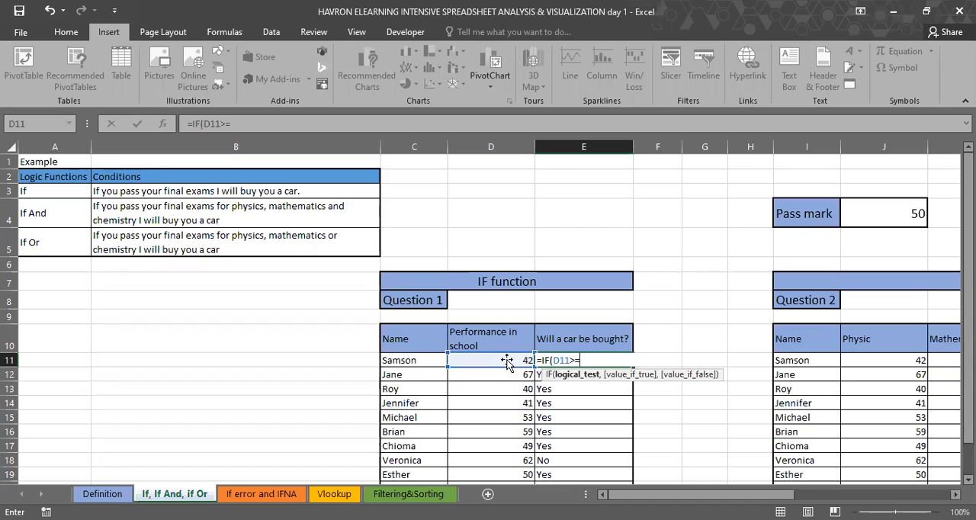
Step: Try to add the pass mark J4 to the E11 formula as an absolute reference, then remove the reference
click(884, 213)
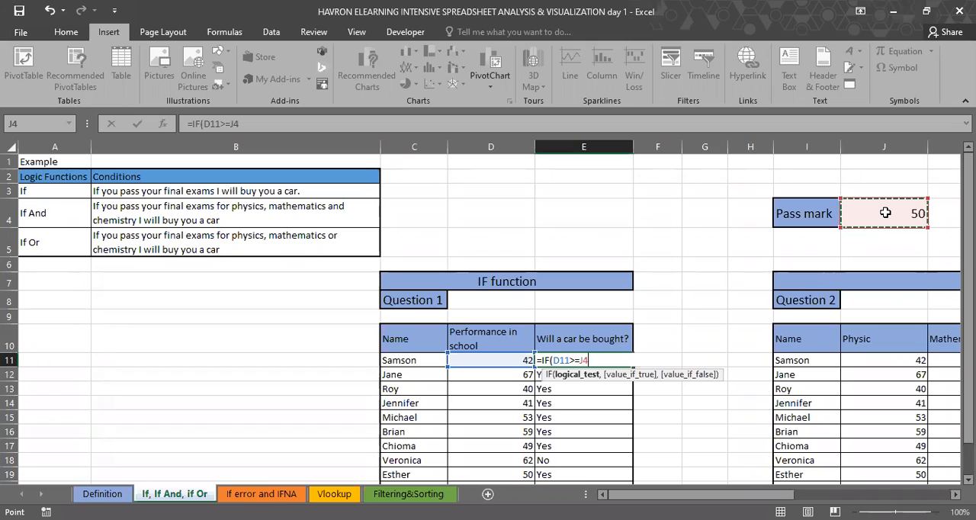
click(259, 124)
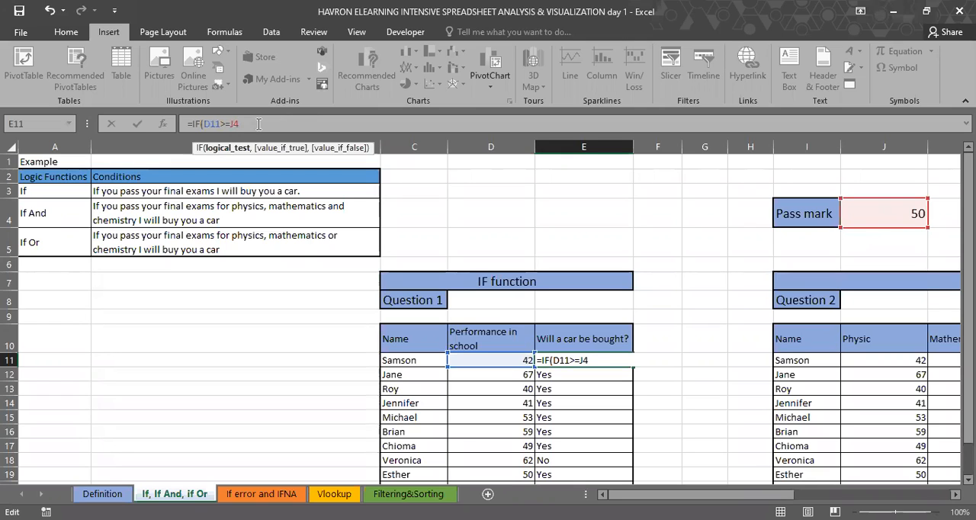
key(Return)
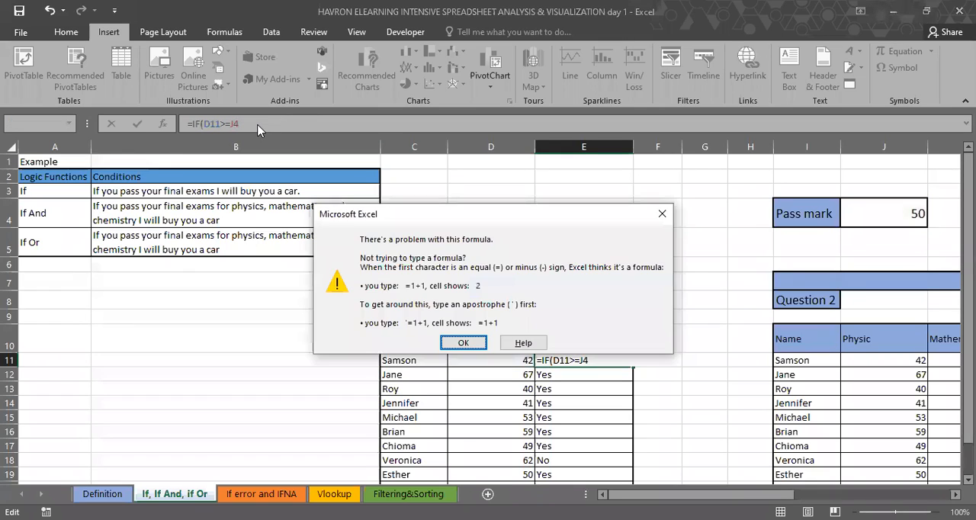
key(Return)
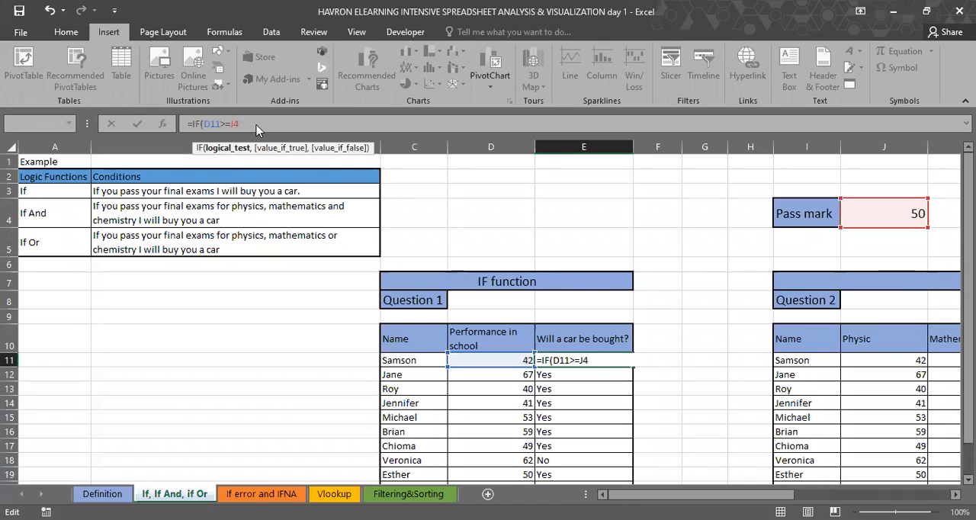
double_click(258, 123)
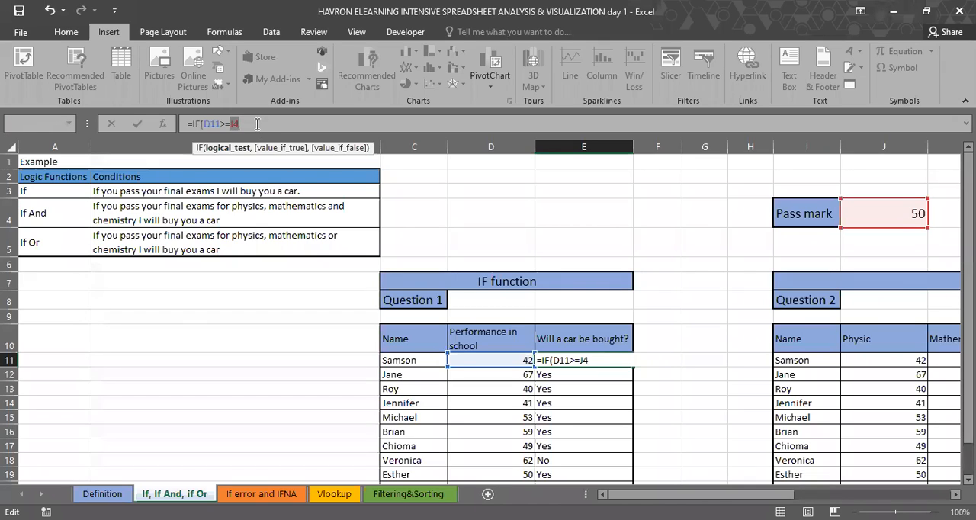
key(F4)
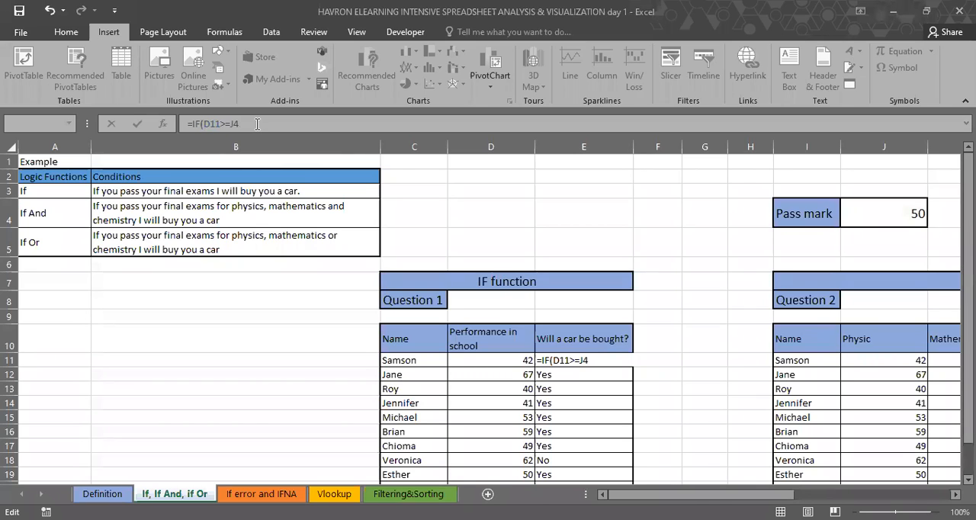
key(BackSpace)
key(BackSpace)
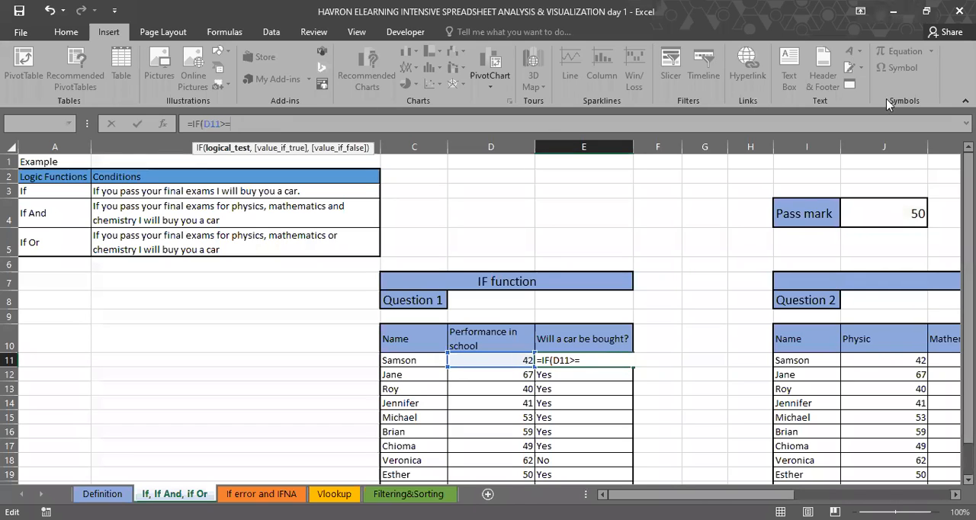
Step: Add the pass mark cell to the E11 logical test as the absolute reference $J$4
click(894, 220)
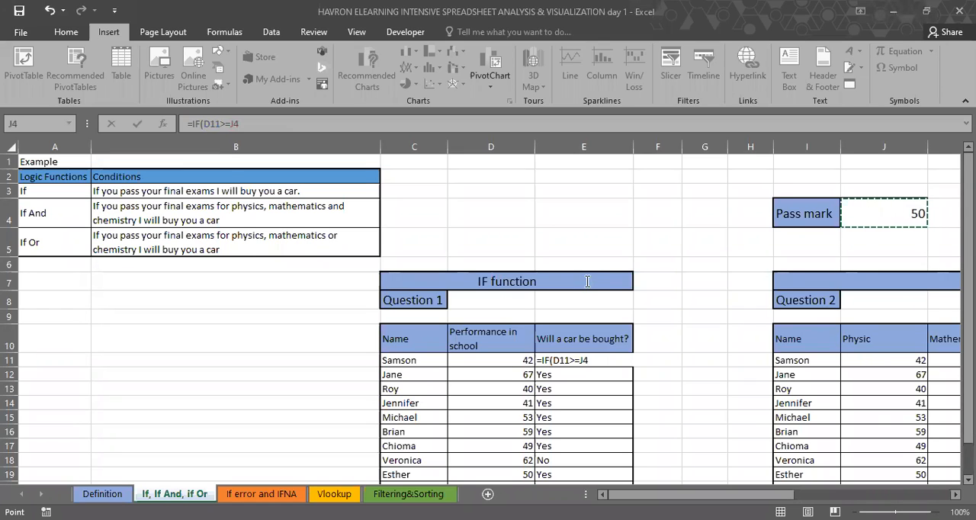
click(260, 123)
key(F4)
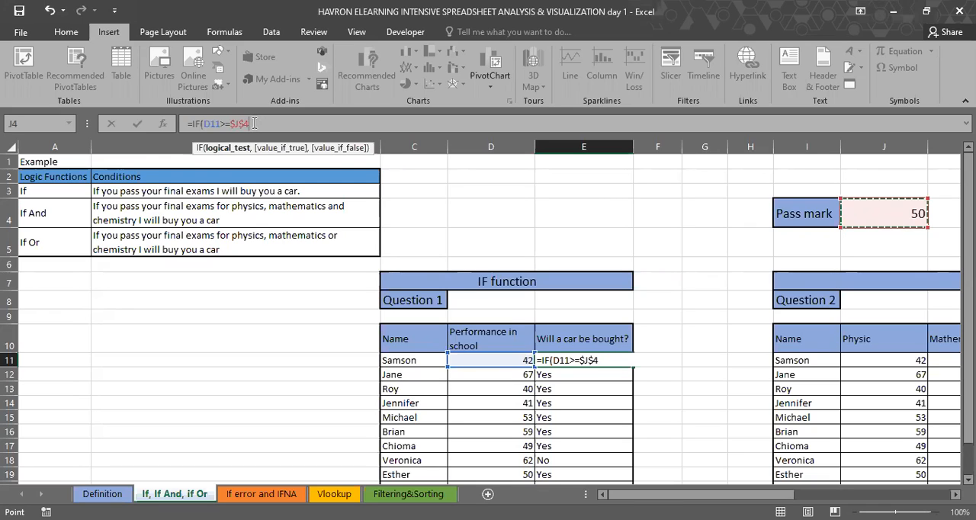
Step: Complete the IF formula in E11 with "Yes" as the true value and "No" as the false value
text(,"Y)
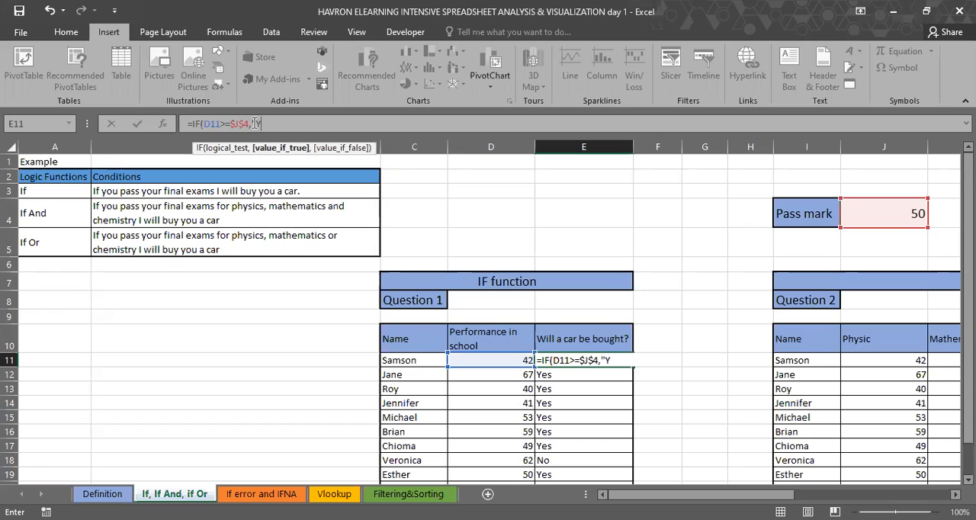
text(es","No"))
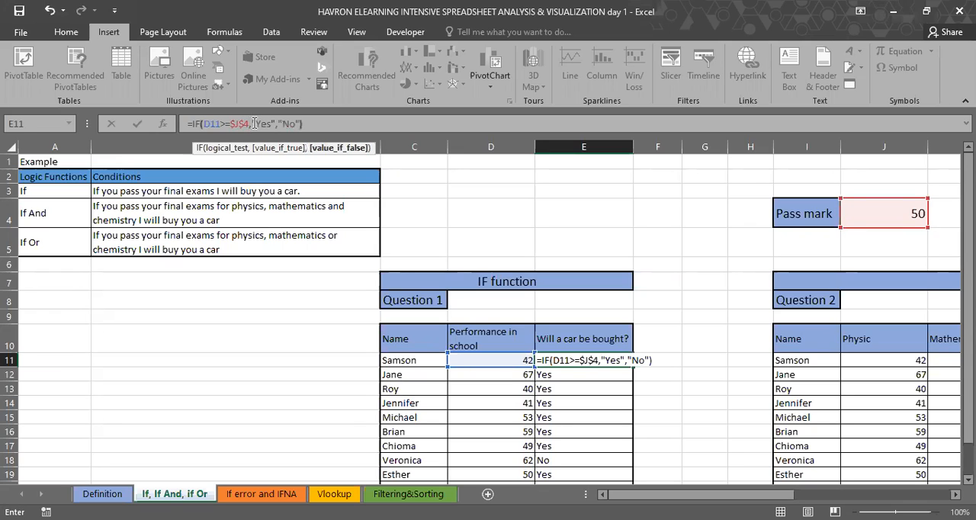
key(Return)
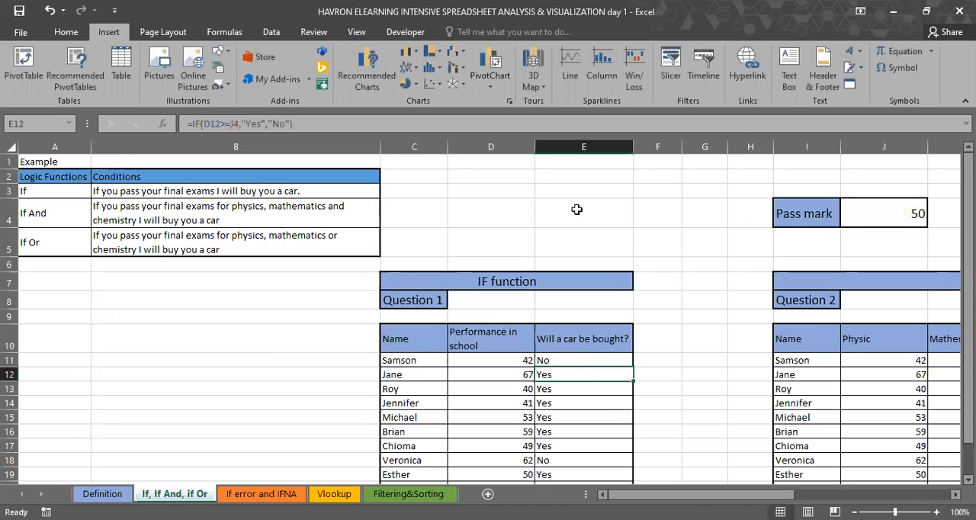
Step: Fill the IF formula from E11 down through E21 for all students of Question 1
scroll(588, 239, down, 2)
key(Up)
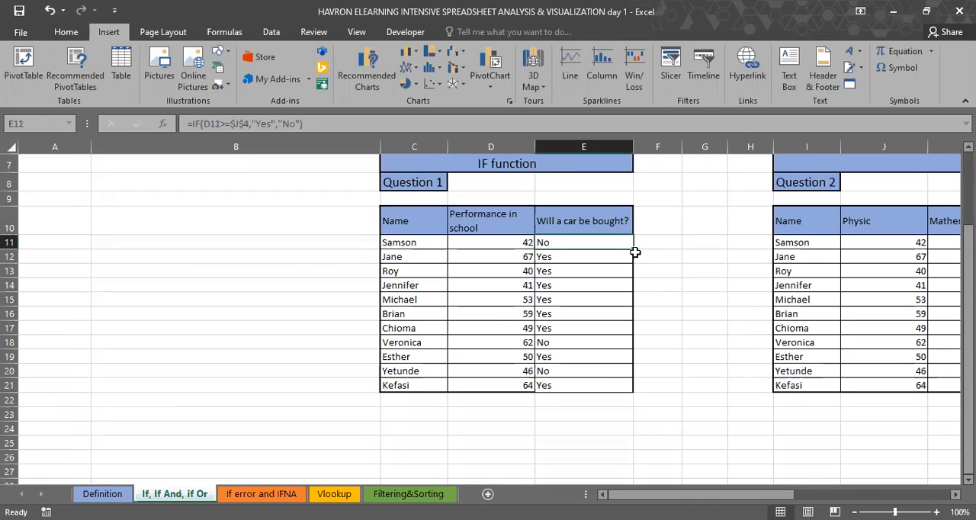
drag(636, 252, 568, 257)
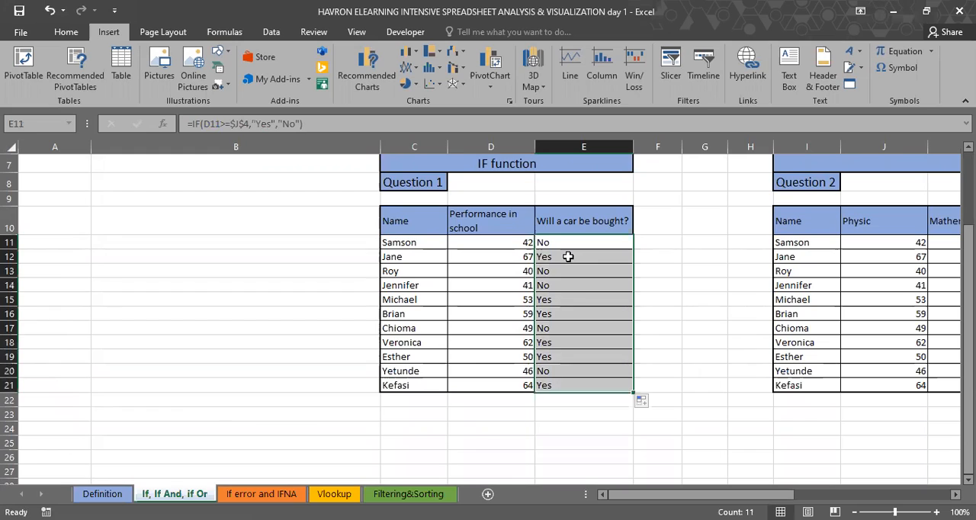
Step: Compare the filled results in column E with the scores in D11:D14 and the pass mark in J4
scroll(573, 305, up, 1)
click(573, 305)
scroll(557, 361, up, 2)
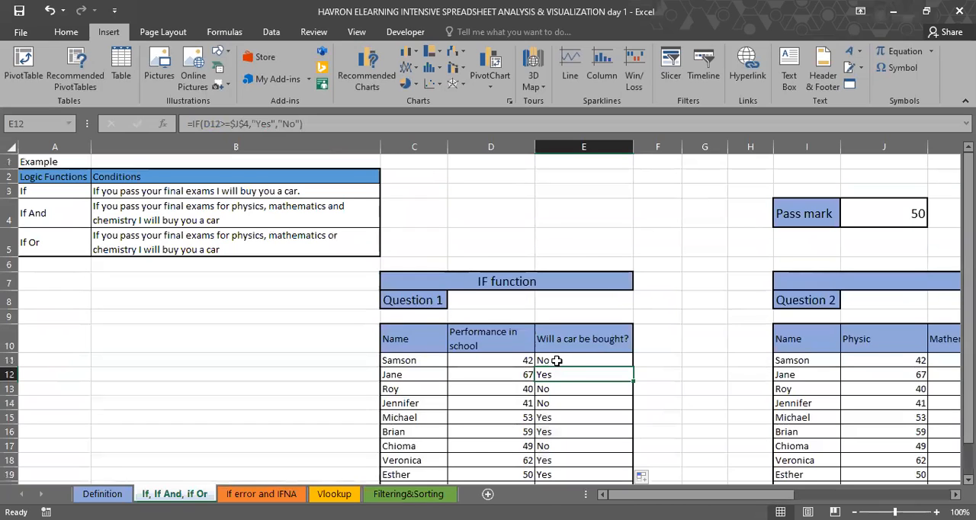
key(Up)
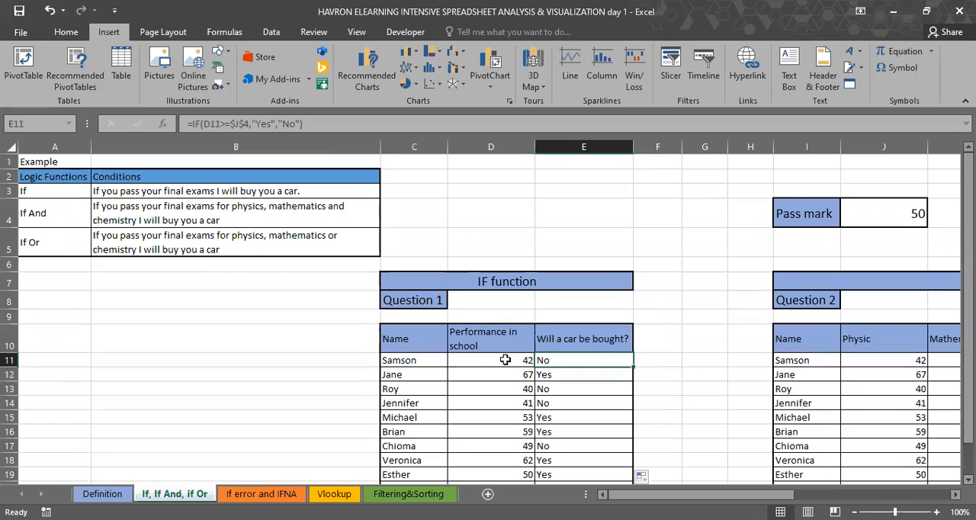
click(506, 374)
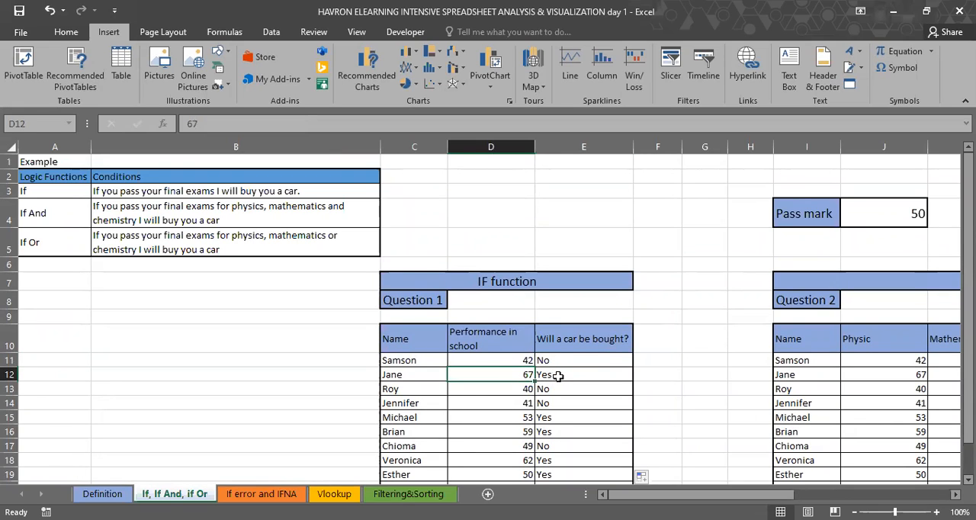
click(501, 389)
drag(501, 389, 505, 402)
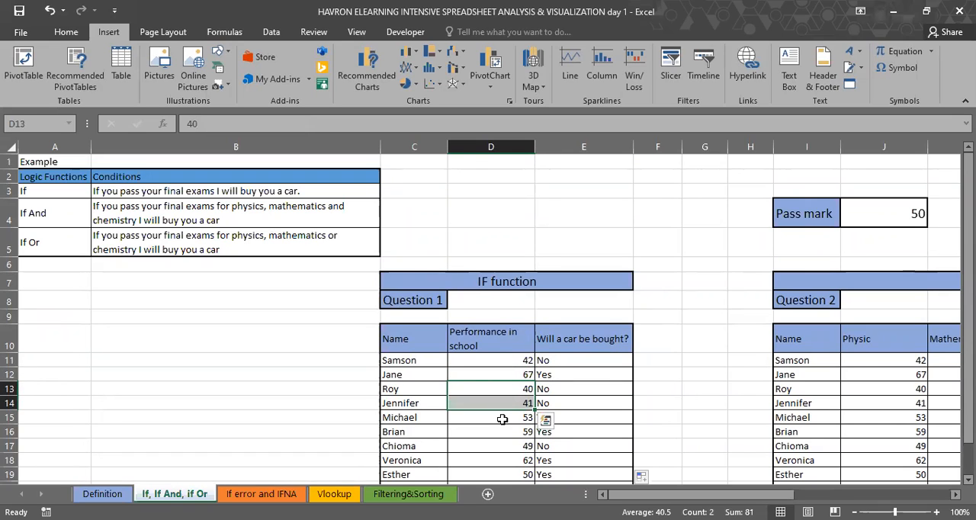
scroll(512, 400, down, 1)
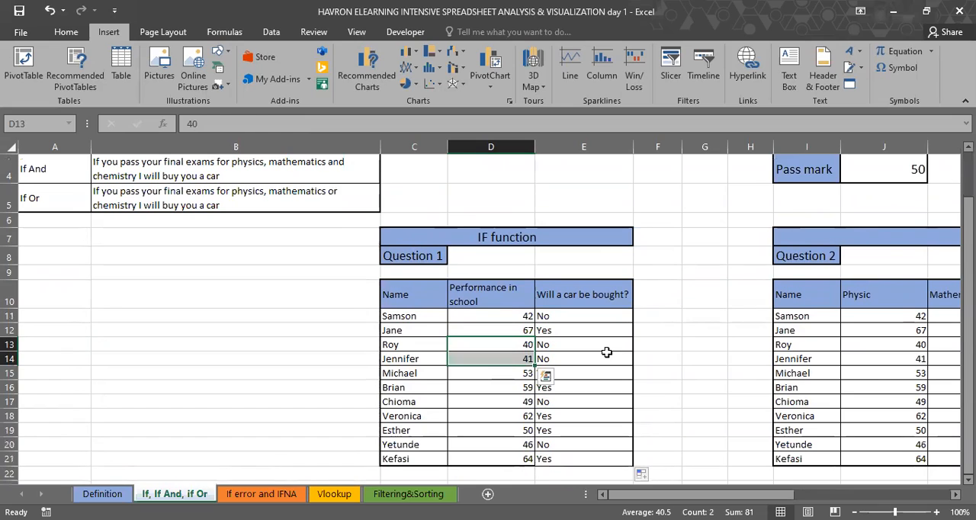
Step: Inspect the cell references of the formulas in E11 and E18, checking the locked pass mark reference
click(584, 313)
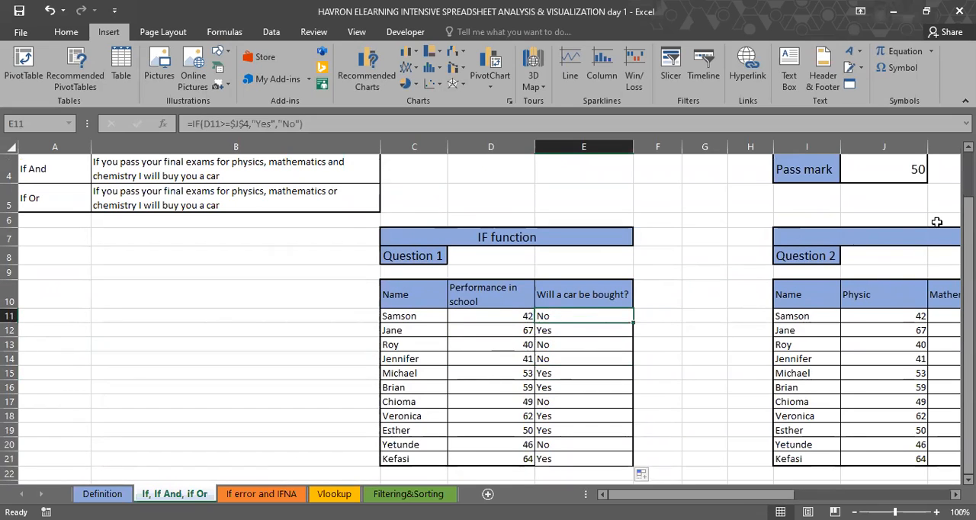
scroll(893, 210, up, 1)
key(F2)
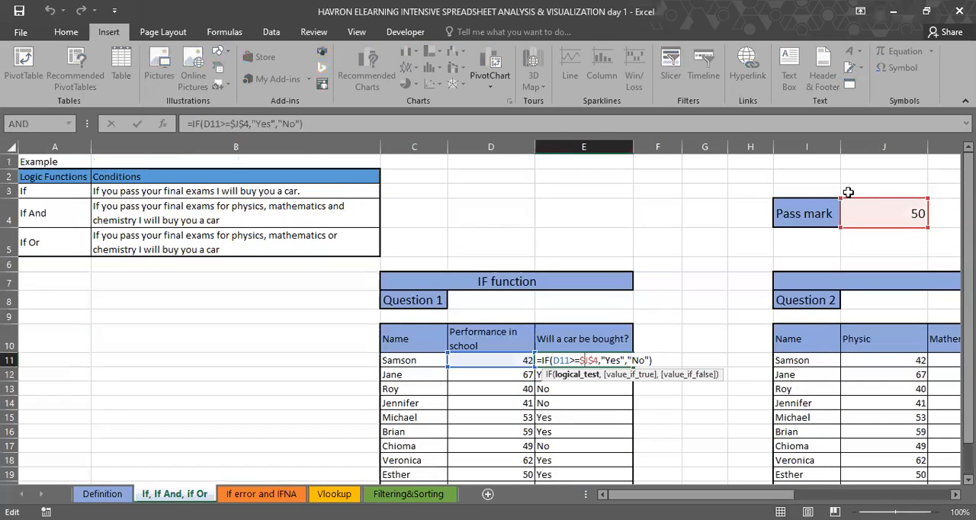
click(593, 460)
key(F2)
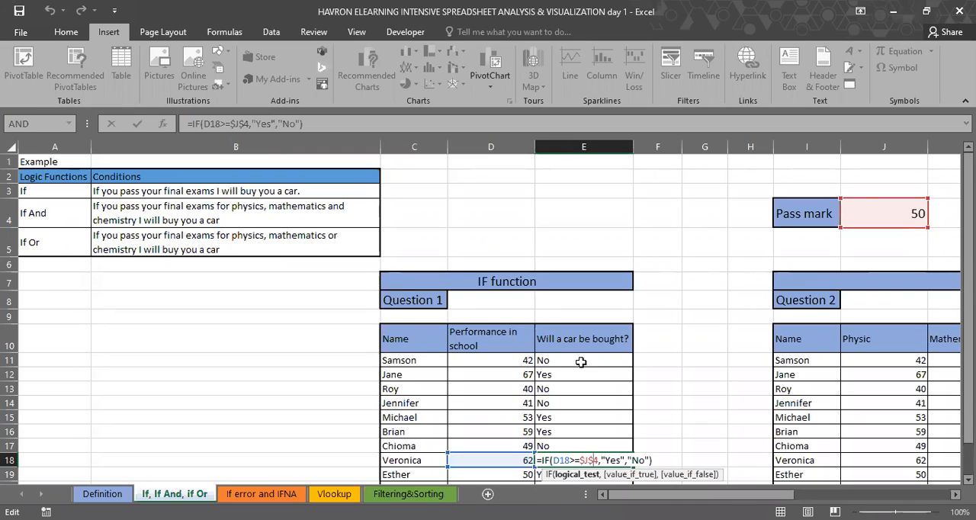
key(ctrl+Return)
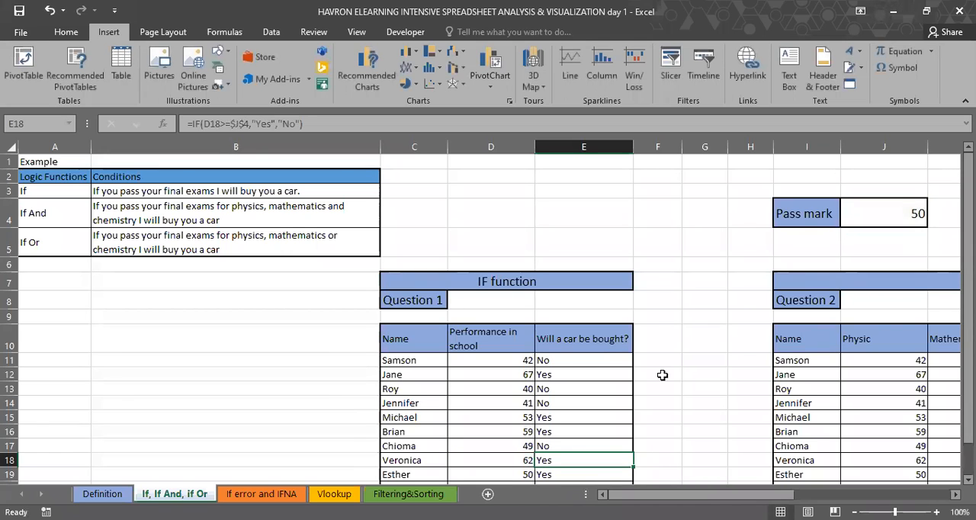
Step: Enter =RANDBETWEEN(30,70) in K11, the first Mathematics score of the IF AND table in Question 2
scroll(589, 328, down, 1)
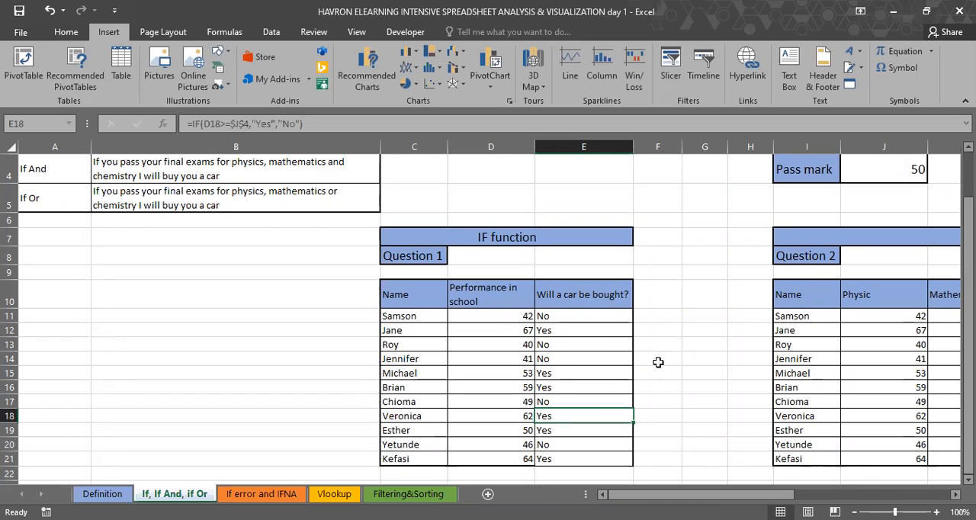
scroll(661, 362, up, 1)
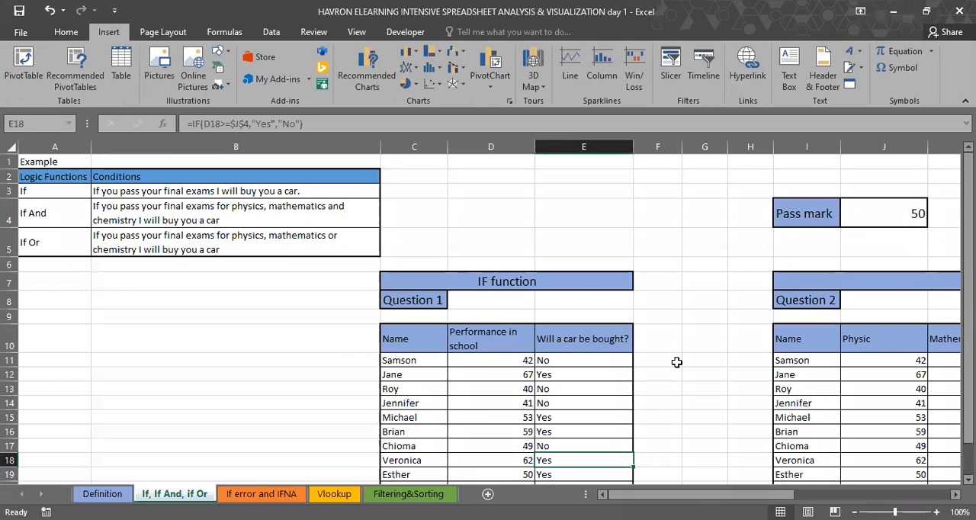
scroll(676, 362, right, 1)
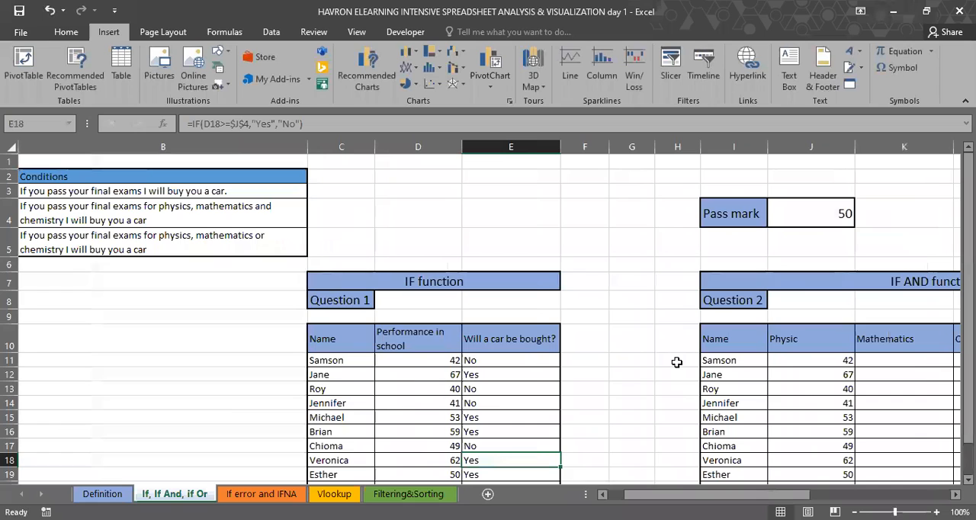
scroll(676, 362, right, 1)
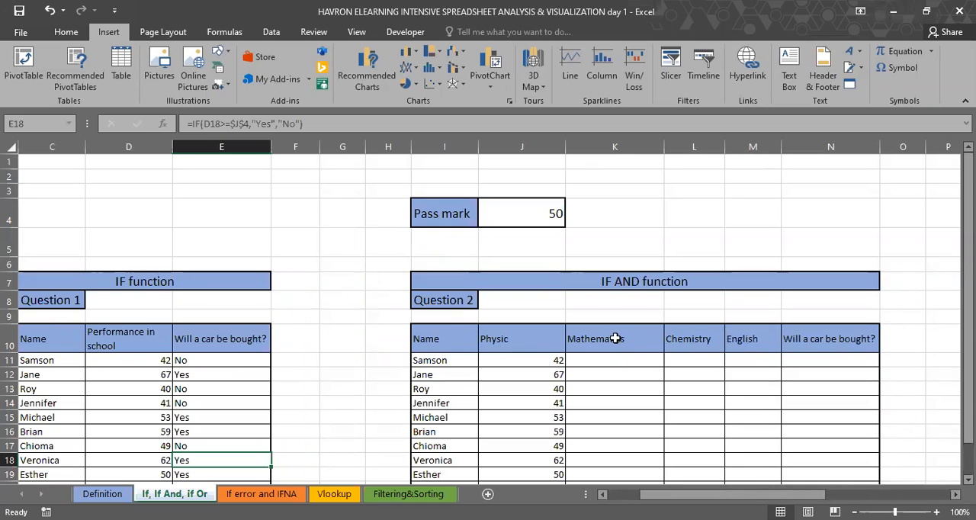
scroll(855, 372, down, 1)
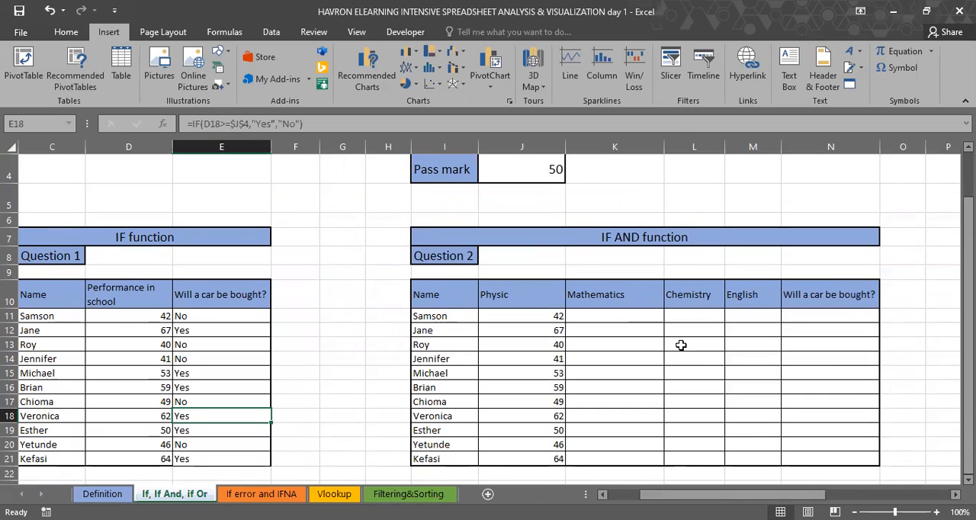
click(943, 445)
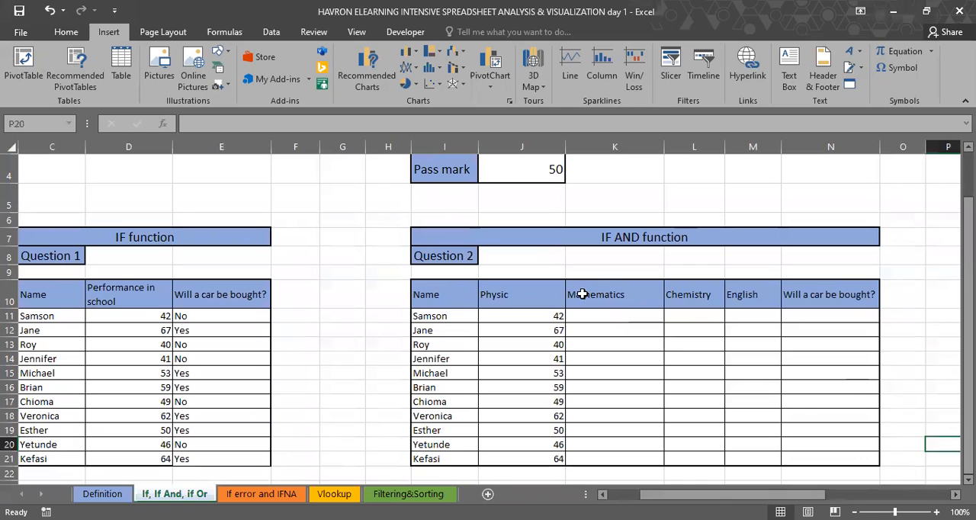
mouse_move(604, 315)
mouse_down()
mouse_move(604, 331)
mouse_move(601, 321)
mouse_up()
text(=)
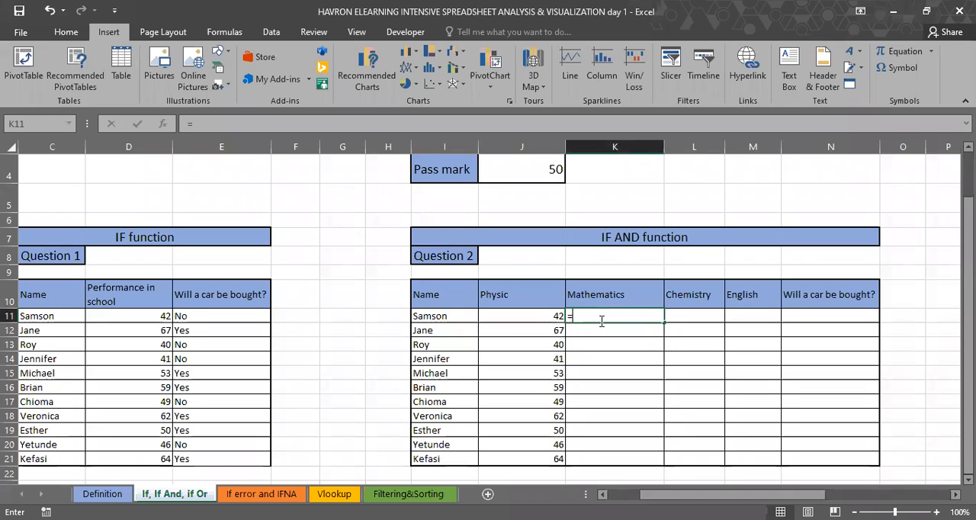
text(rand)
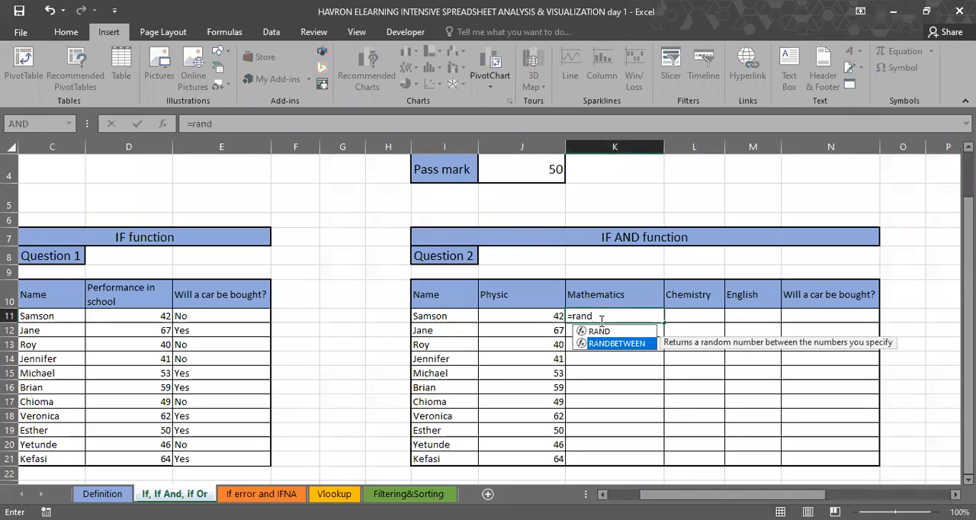
key(Tab)
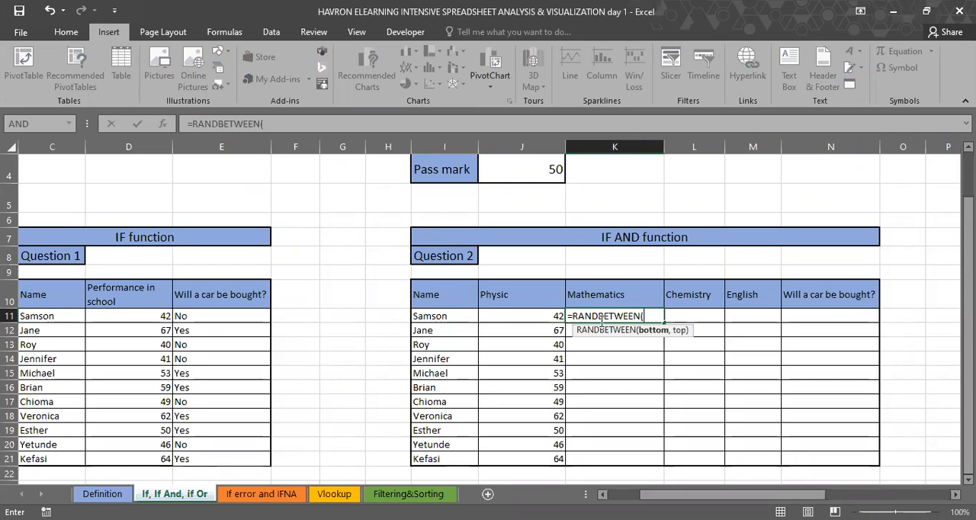
text(30,)
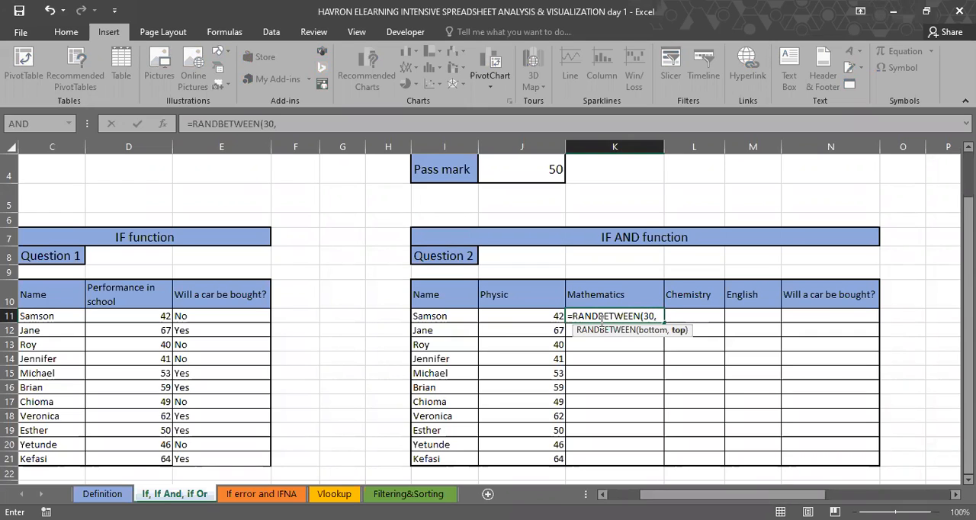
text(7)
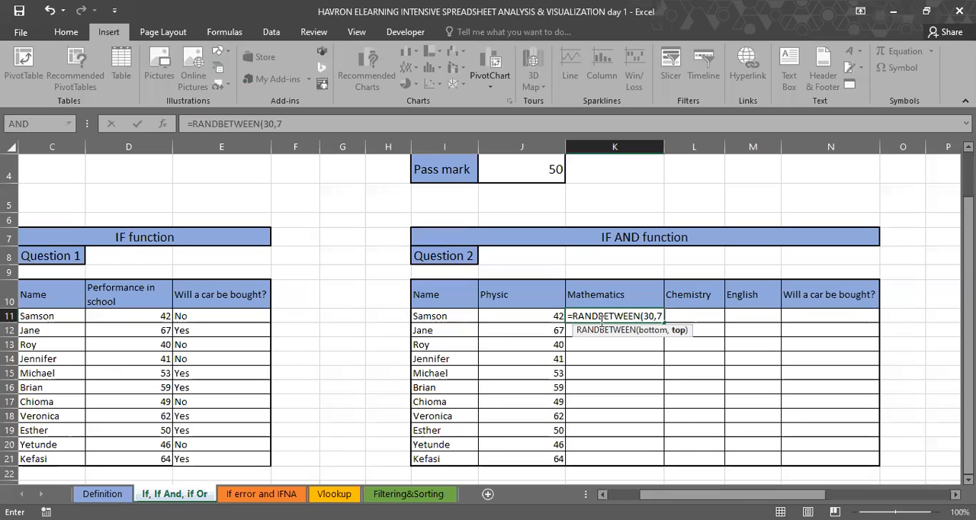
text(0))
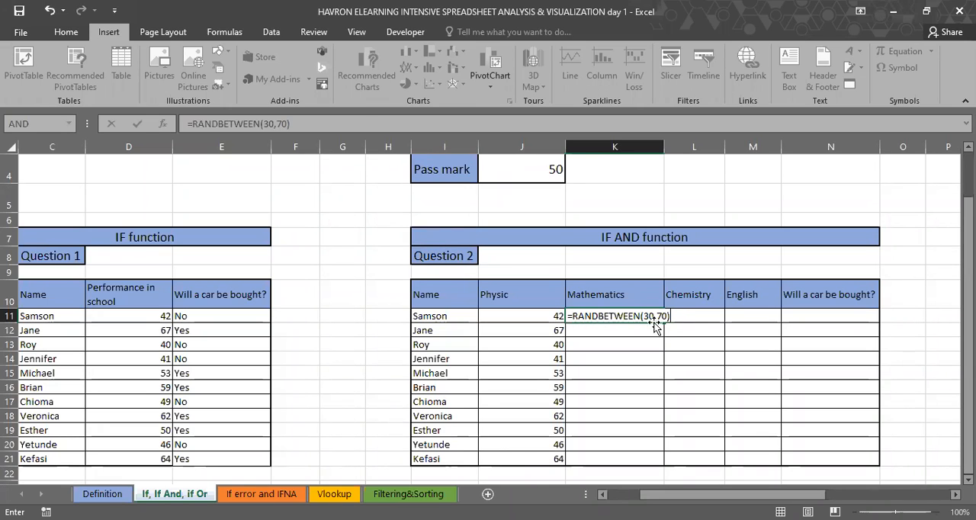
key(ctrl+Return)
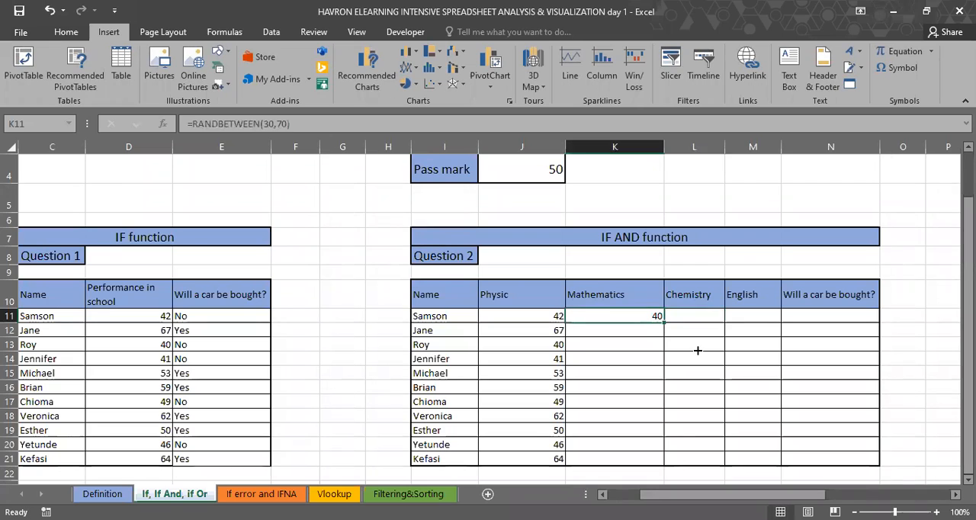
drag(664, 322, 877, 458)
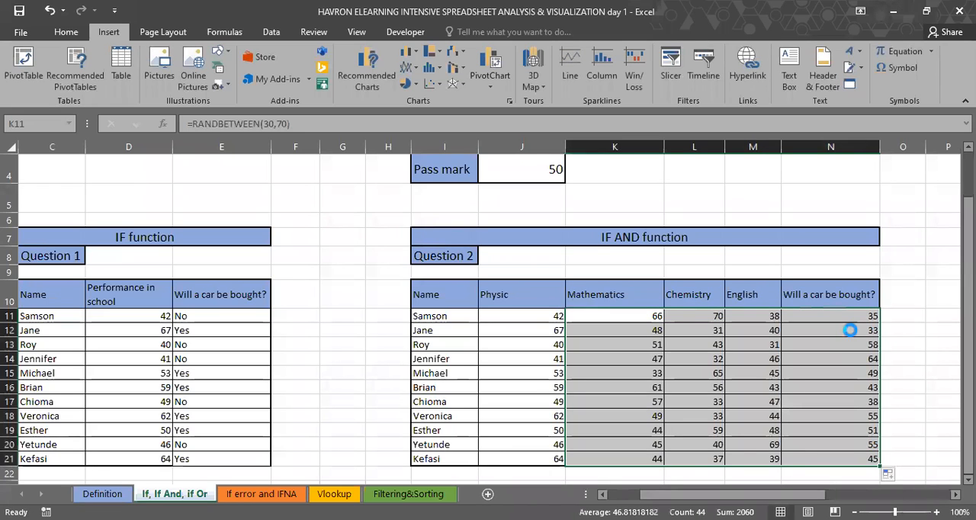
key(ctrl+z)
key(ctrl+z)
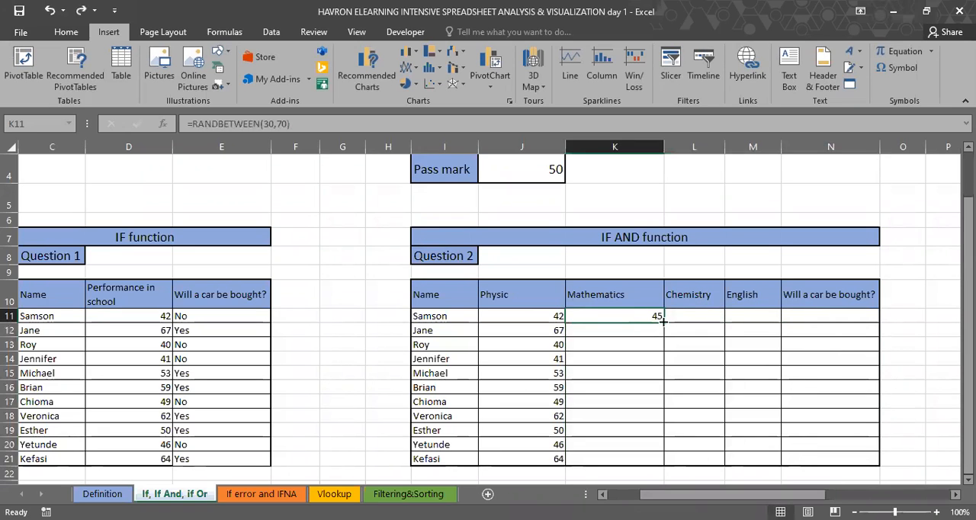
Step: Fill the random score formula from K11 across K11:M21 and paste the range over itself as values only
drag(663, 321, 762, 458)
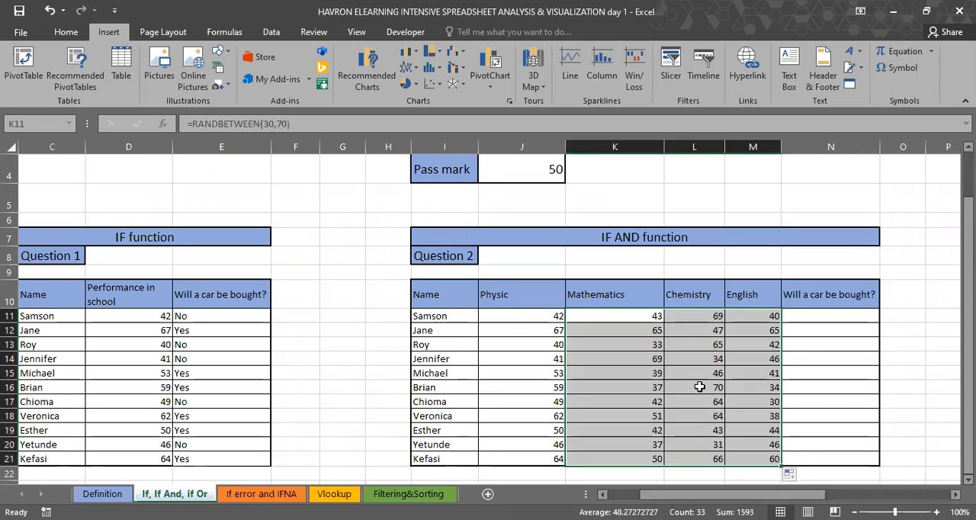
key(ctrl+c)
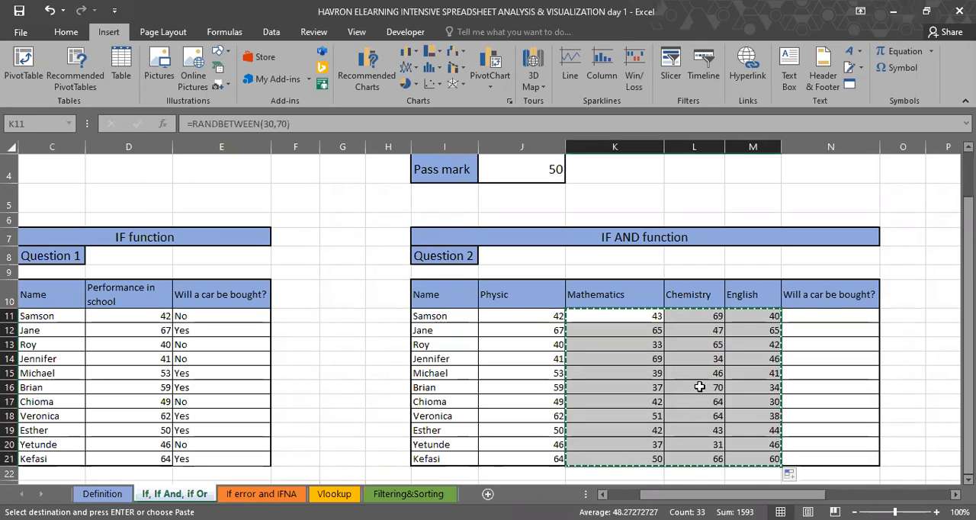
key(ctrl+alt+v)
key(v)
key(Return)
click(816, 313)
click(765, 311)
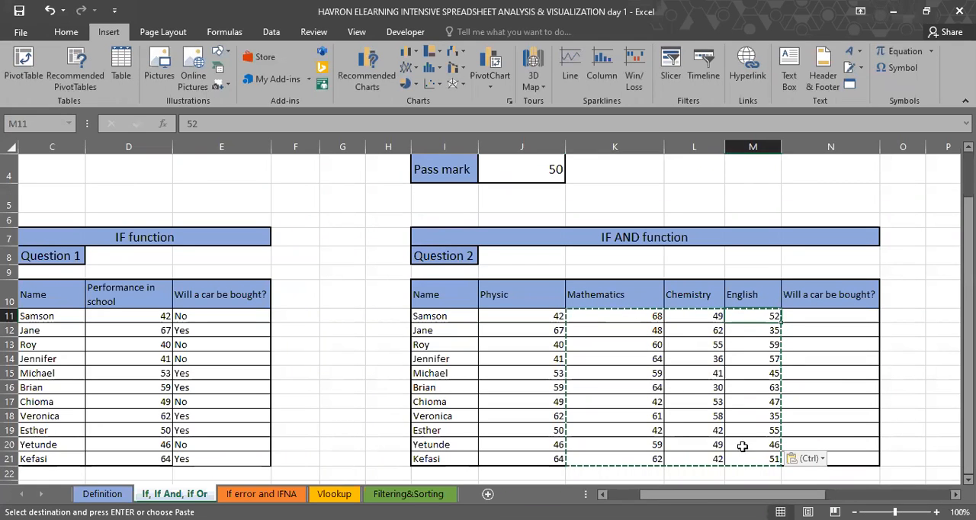
Step: Copy the scores in K11:M21 into the Question 3 table starting at S11
key(ctrl+z)
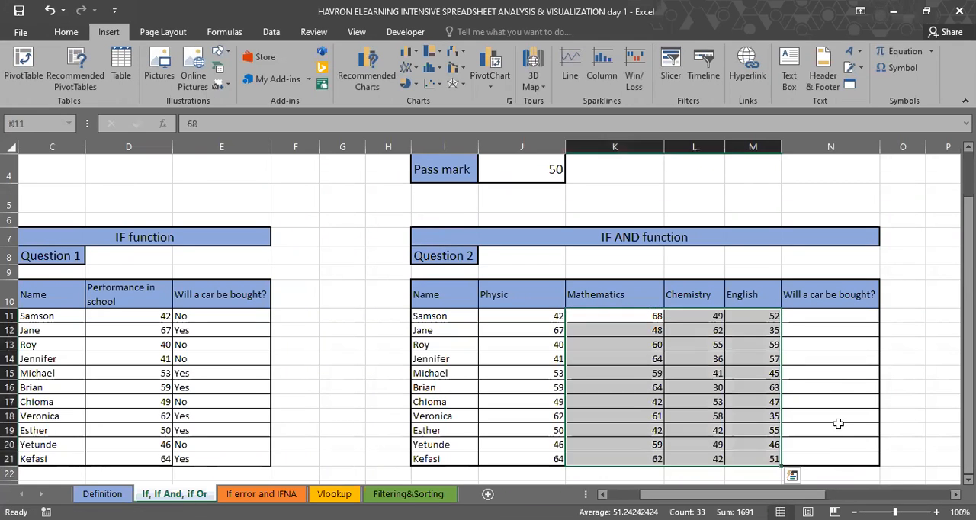
key(ctrl+c)
scroll(697, 320, right, 5)
click(696, 318)
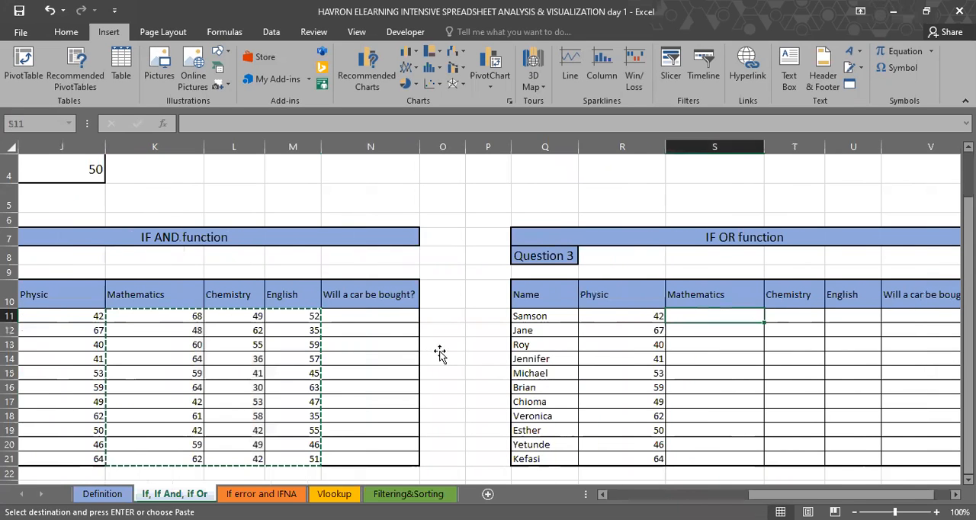
key(ctrl+v)
Step: Examine the Question 2 scores, checking the contents of cells from K15 up to the English score in M11
scroll(440, 353, left, 5)
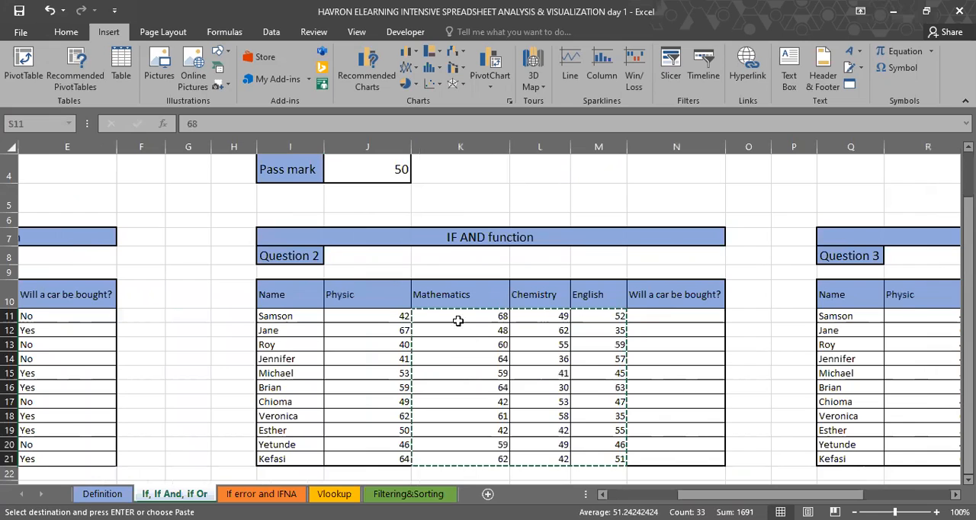
click(450, 372)
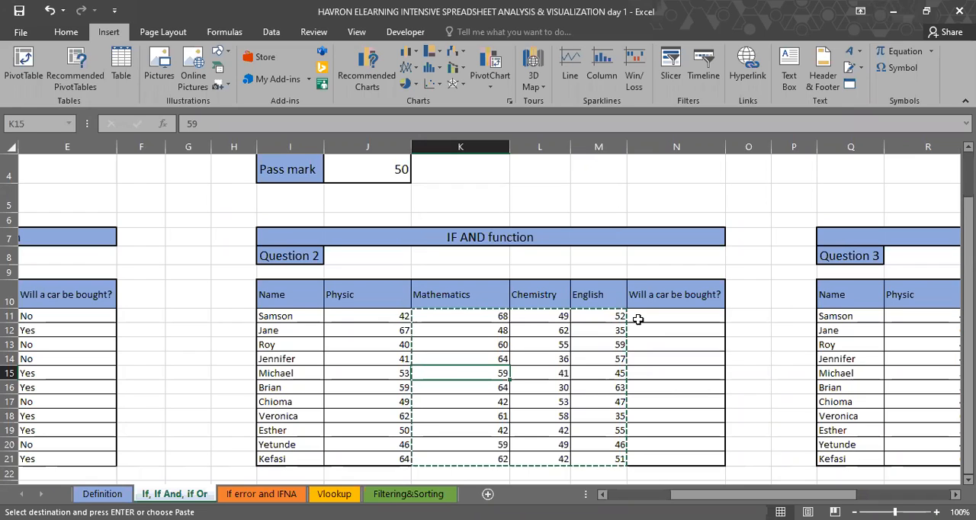
key(Up)
key(Up)
key(Up)
key(Up)
key(Right)
key(Right)
key(Right)
key(Left)
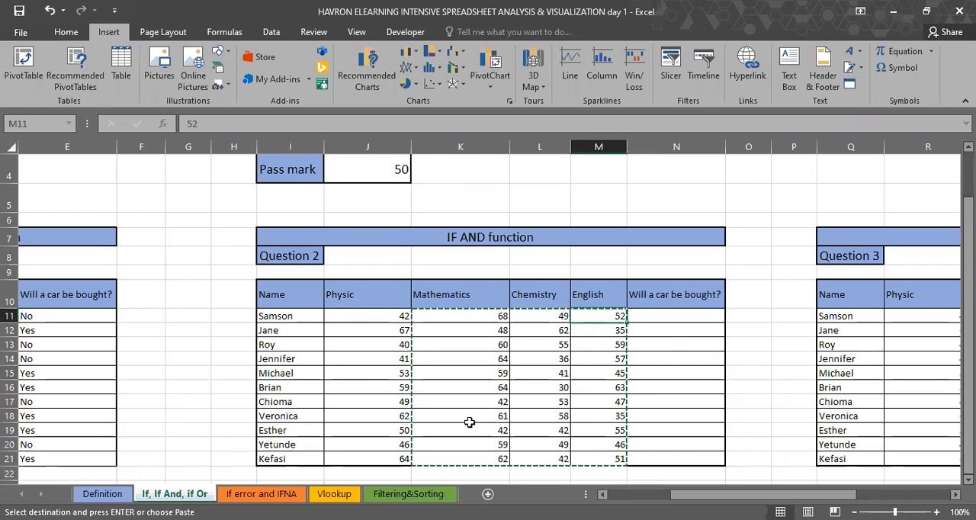
Step: Begin an IF formula in N11 with a nested AND whose first condition is J11>=$J$4
click(650, 319)
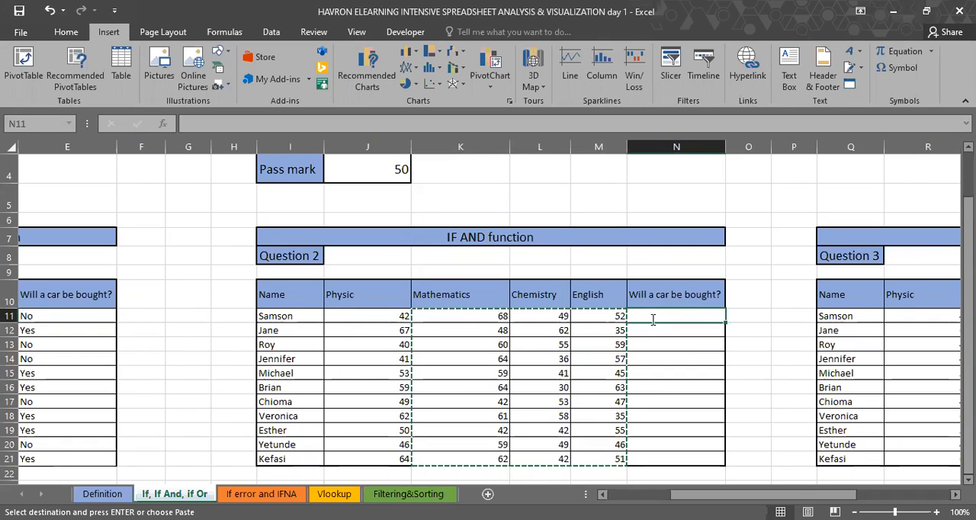
text(=IF()
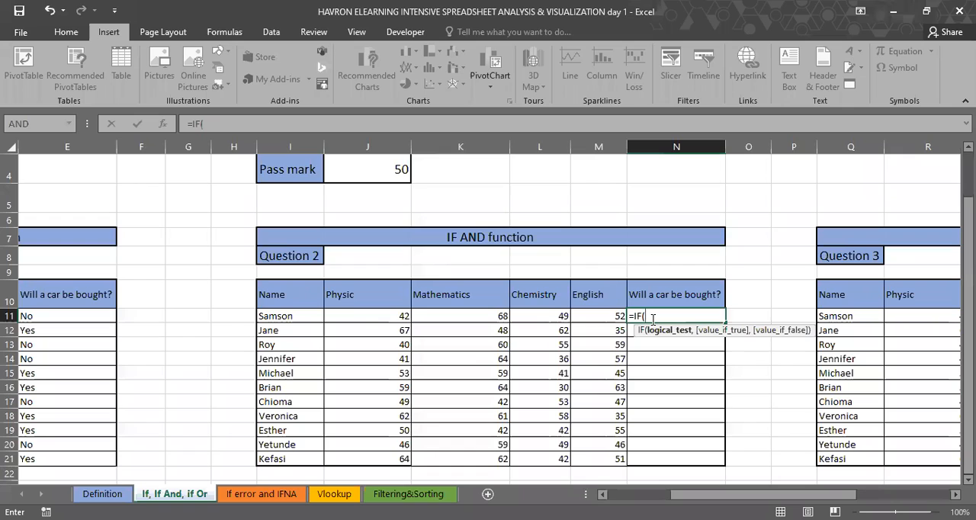
text(AND()
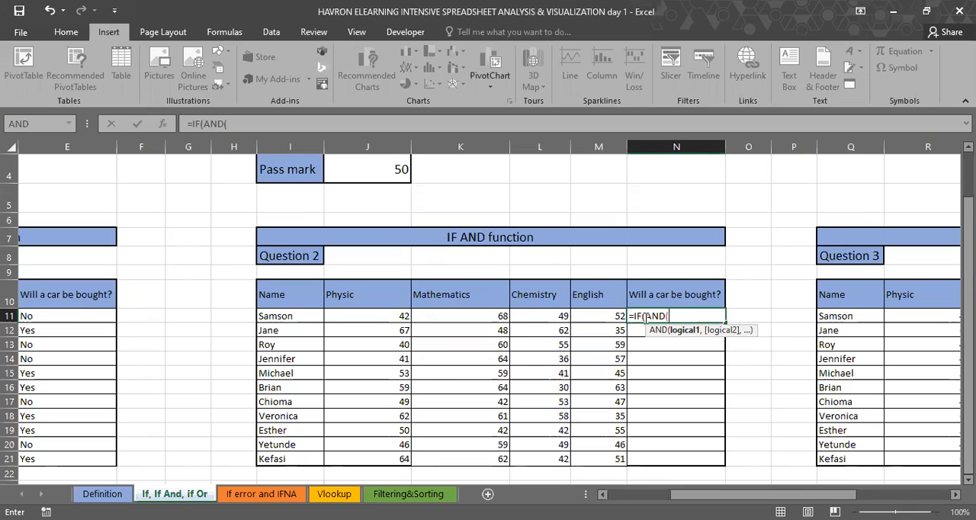
click(388, 310)
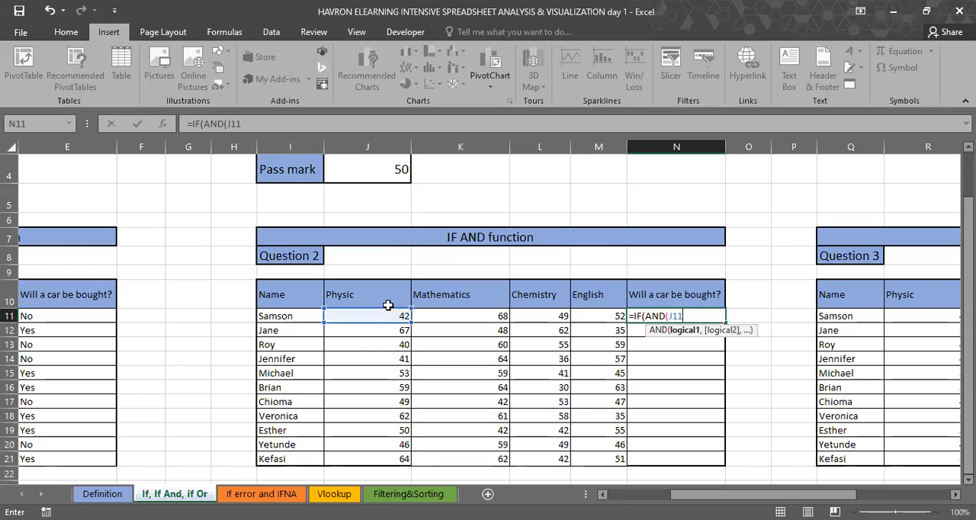
text(>=)
click(372, 167)
key(F4)
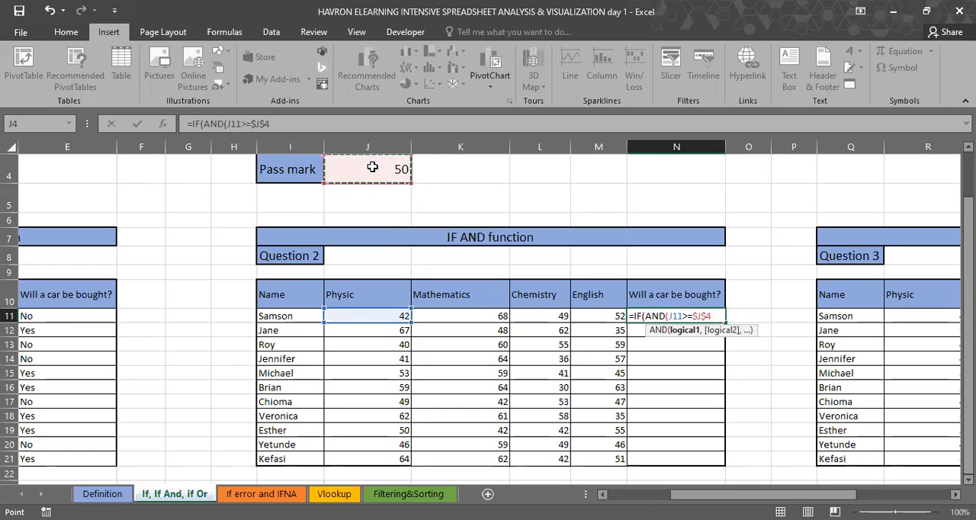
Step: Add the Mathematics condition K11>=$J$4 as the second AND test in the N11 formula
text(,)
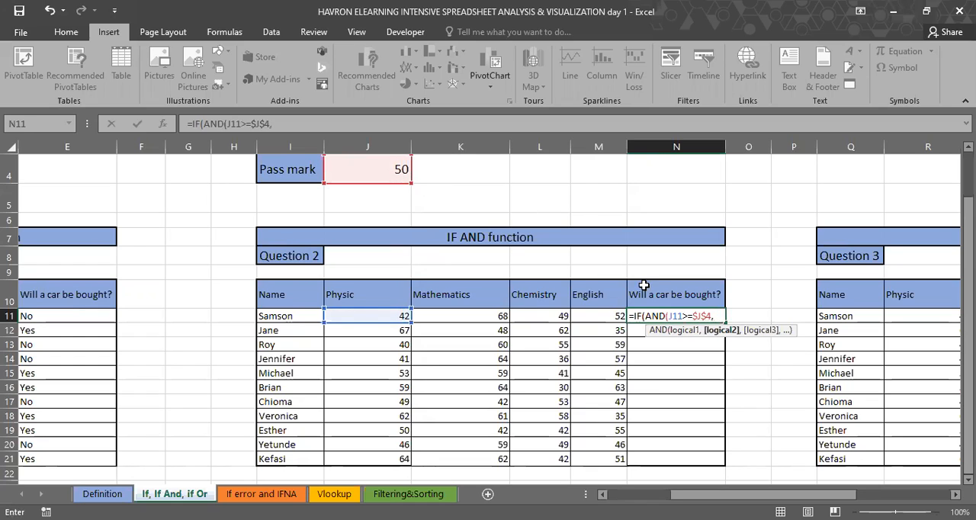
click(471, 314)
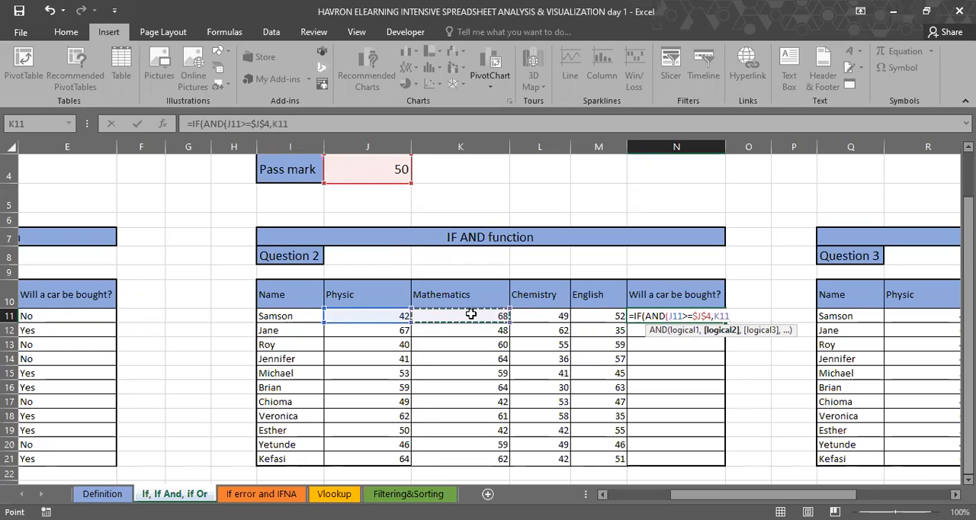
text(>=)
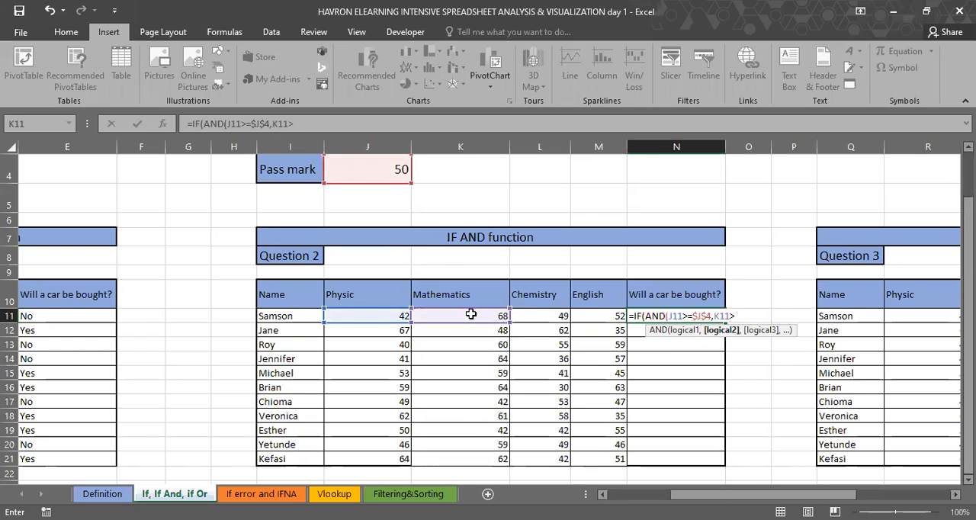
click(376, 168)
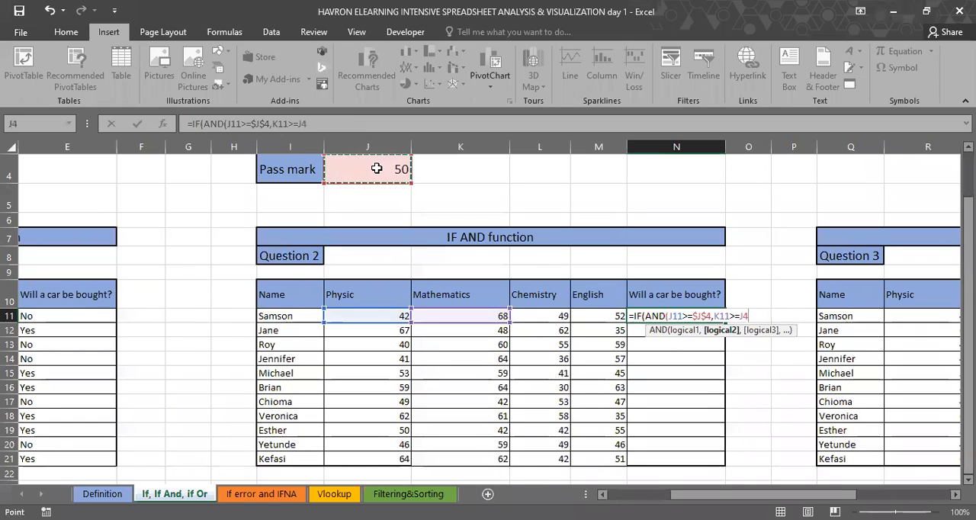
key(F4)
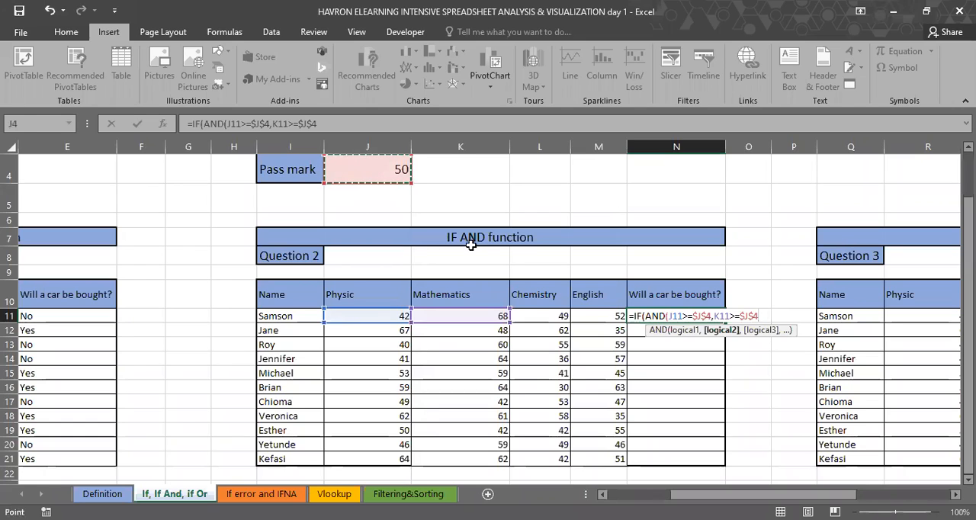
Step: Add the Chemistry condition L11>=$J$4 as the third AND test in the N11 formula
text(,)
click(539, 314)
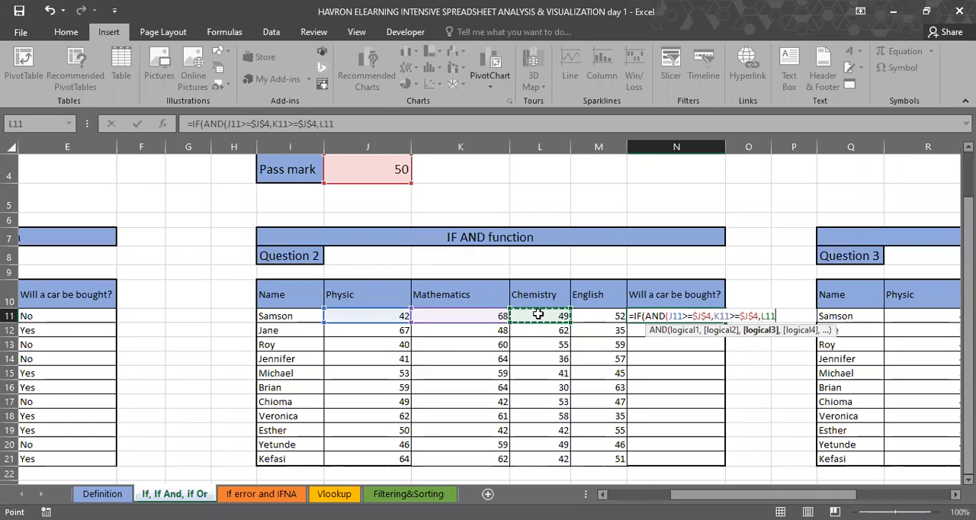
text(>=)
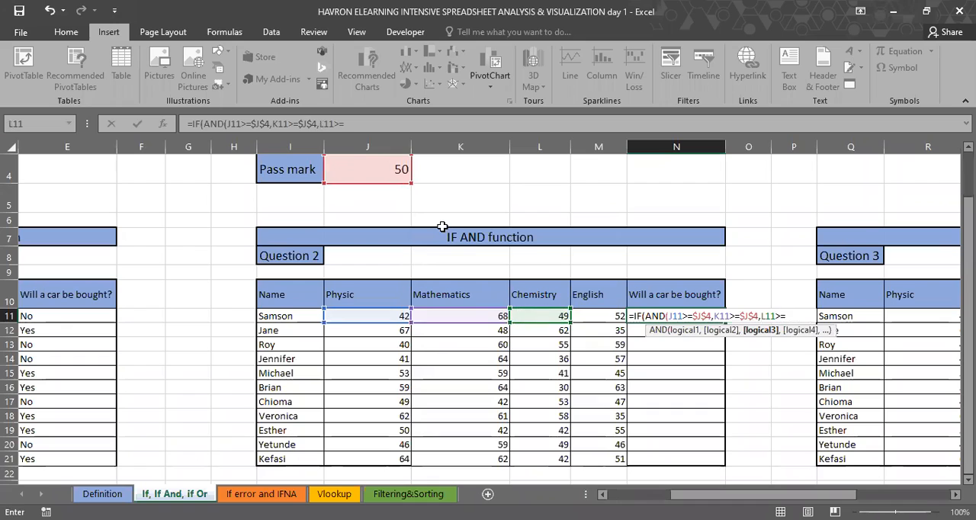
click(385, 170)
key(F4)
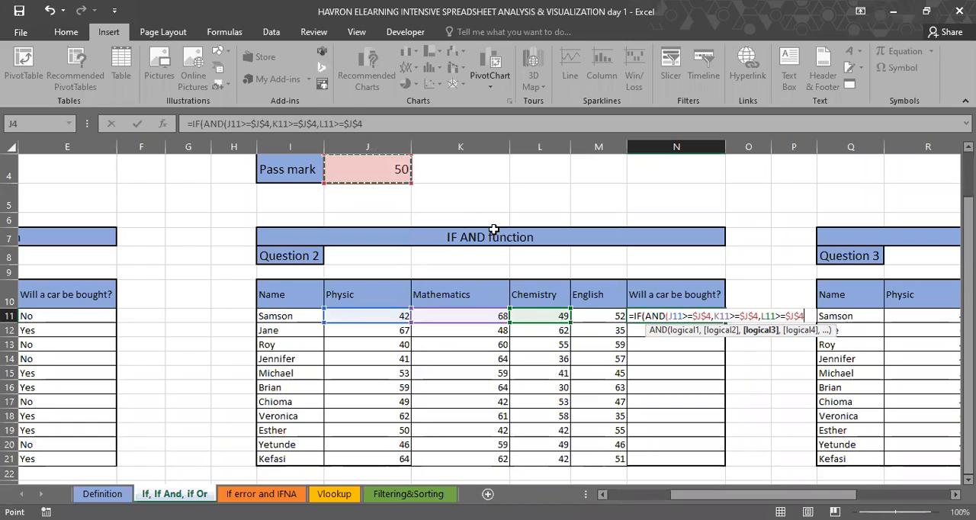
Step: Add the English condition M11>=$J$4 as the fourth test in the N11 formula and close the AND function
text(,)
click(591, 315)
text(>)
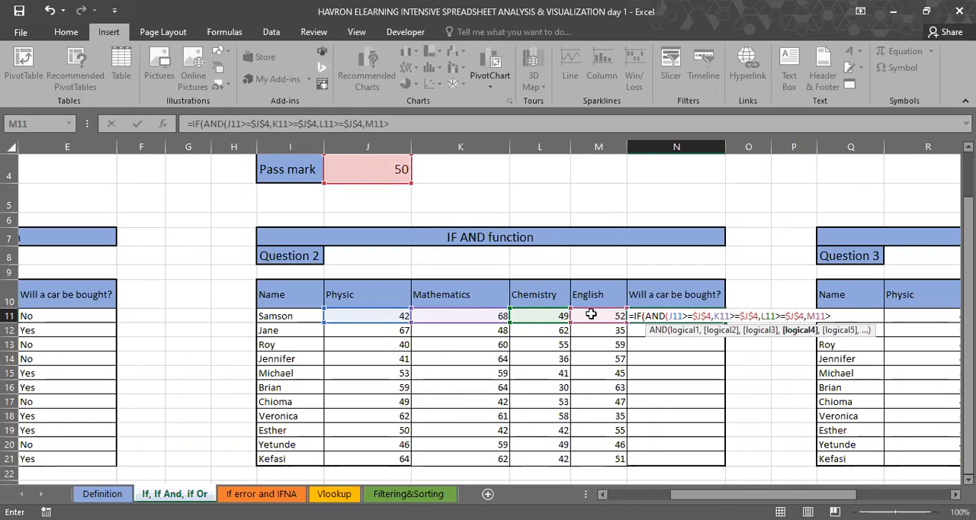
text(=)
click(379, 168)
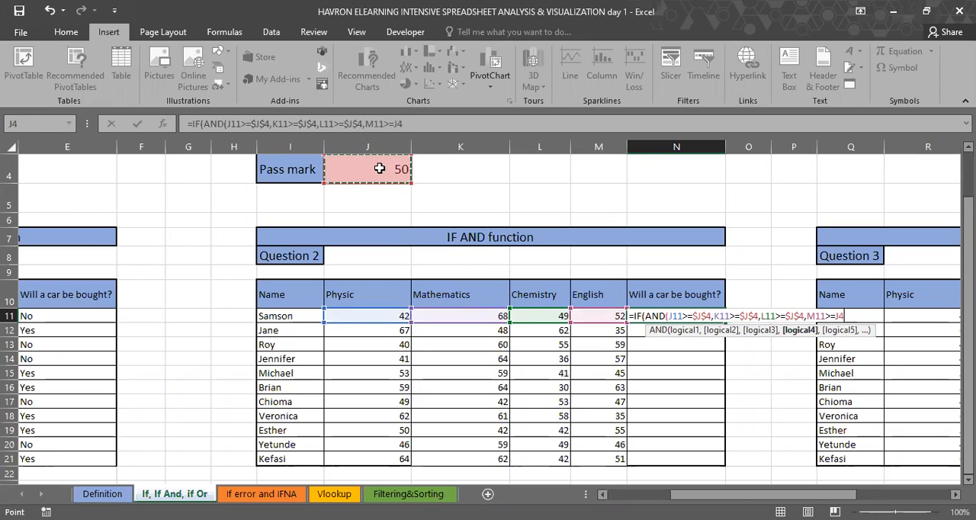
key(Right)
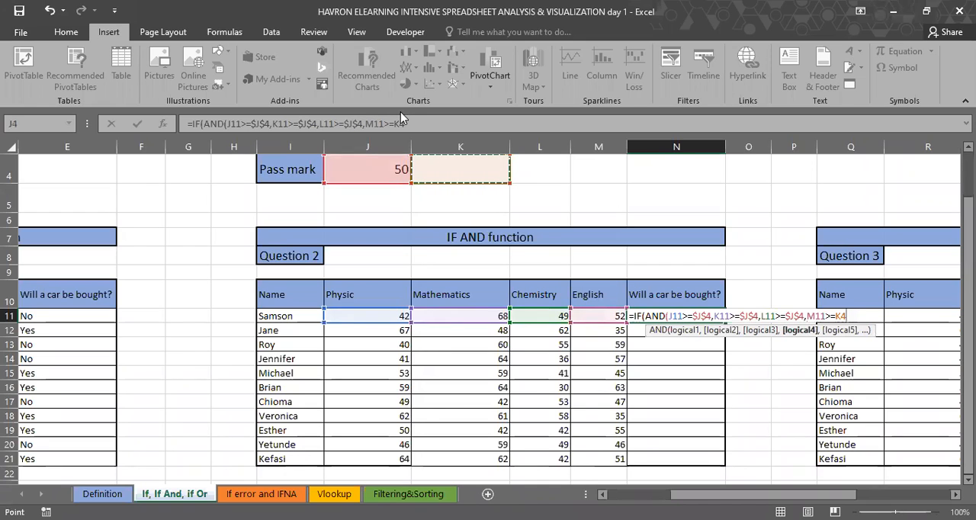
key(Left)
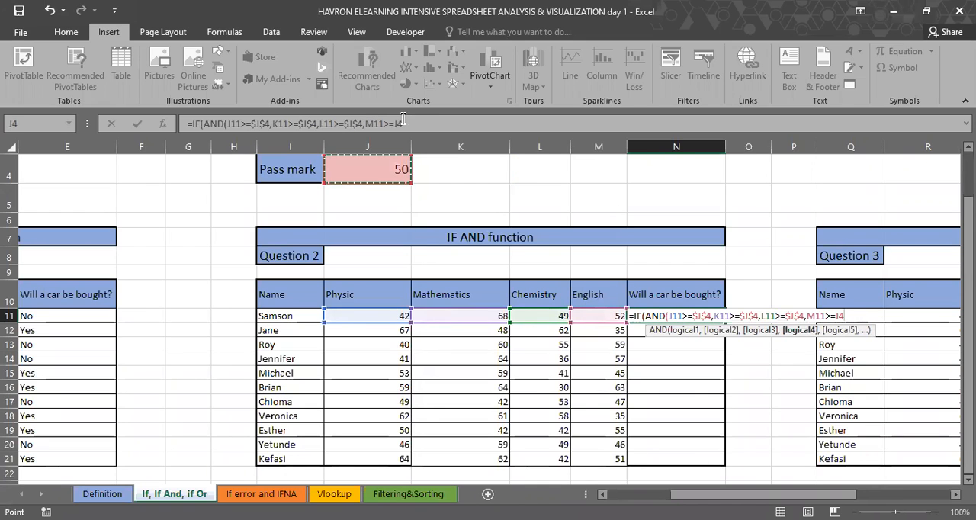
click(425, 120)
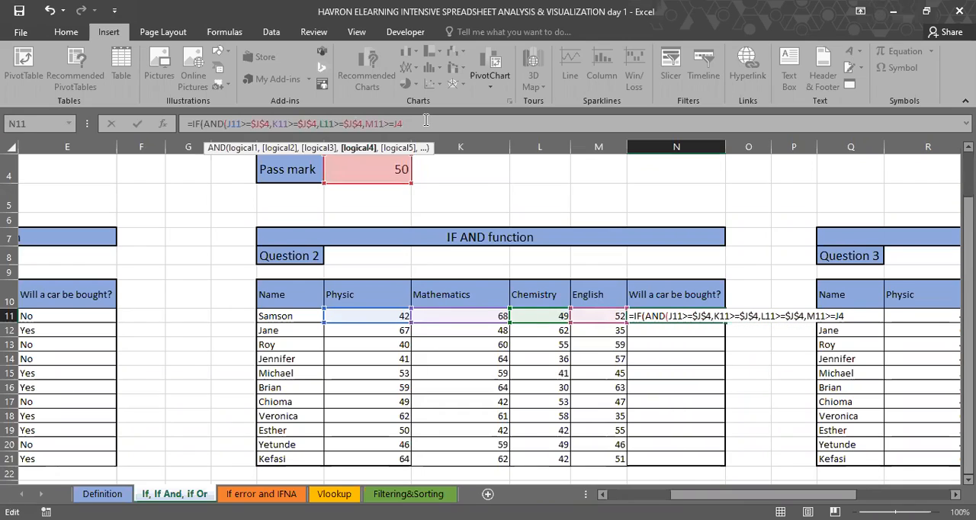
key(F4)
text())
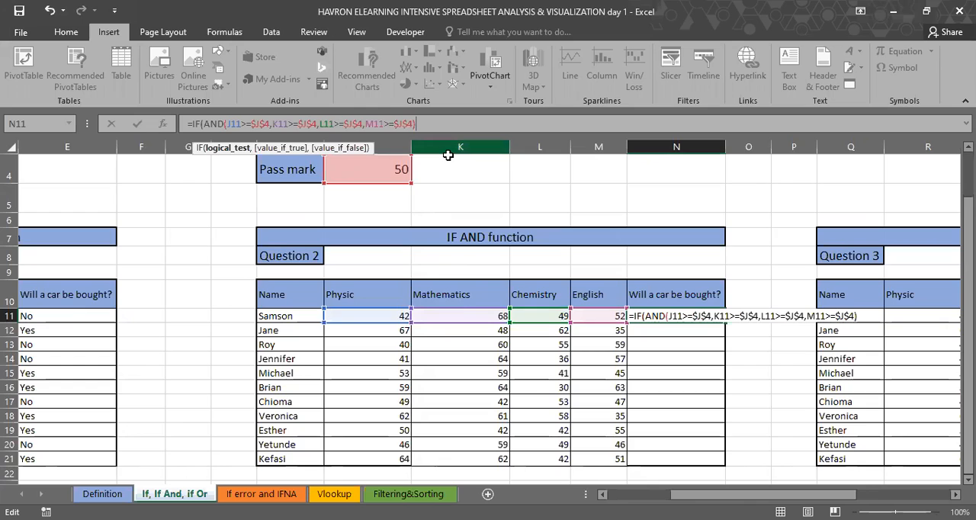
Step: Complete the N11 formula with "Yes" if true and "No" if false, and fill it down through N21
text(,")
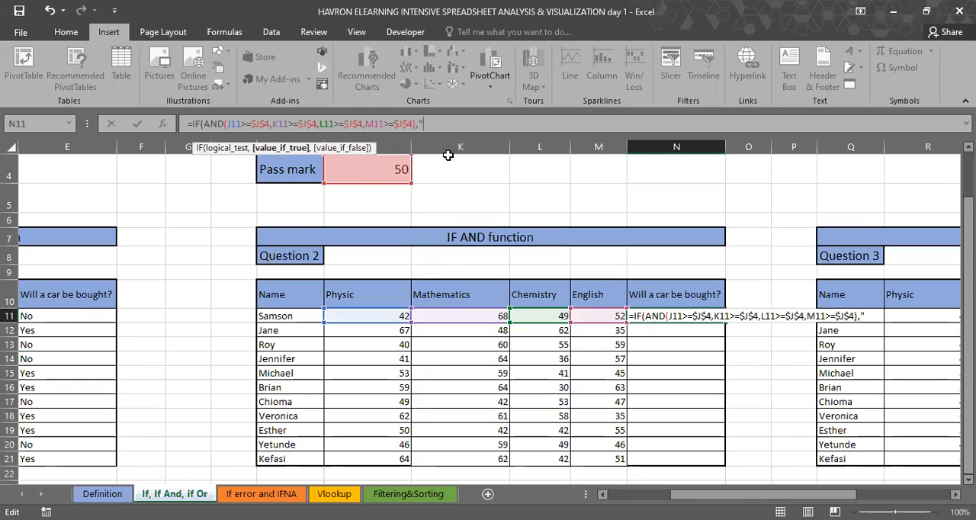
text(Yes","N)
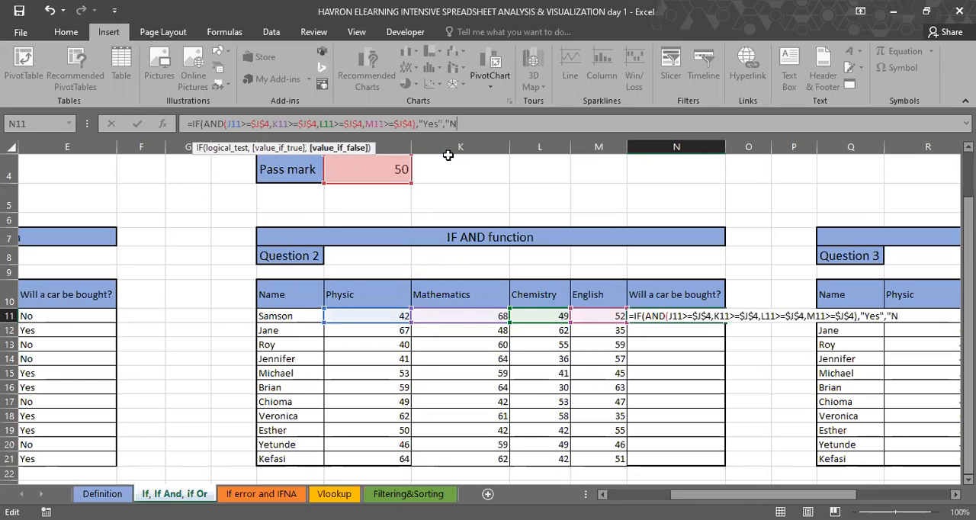
text(o"))
key(ctrl+Return)
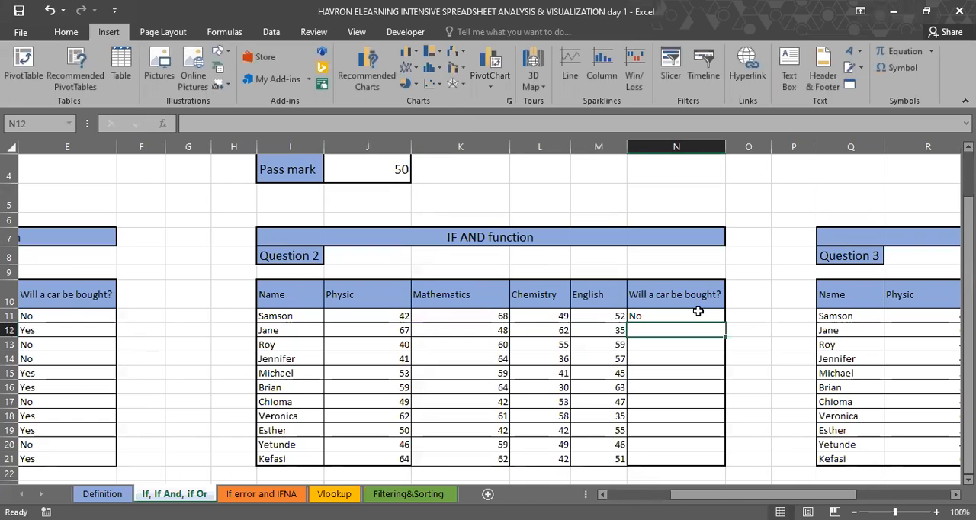
drag(725, 323, 715, 455)
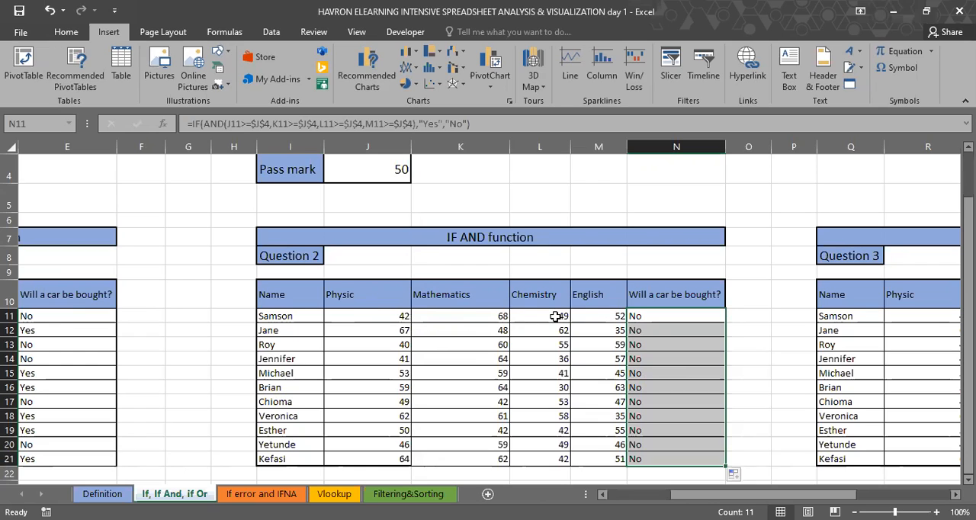
Step: Set the pass mark in J4 to 40
click(392, 171)
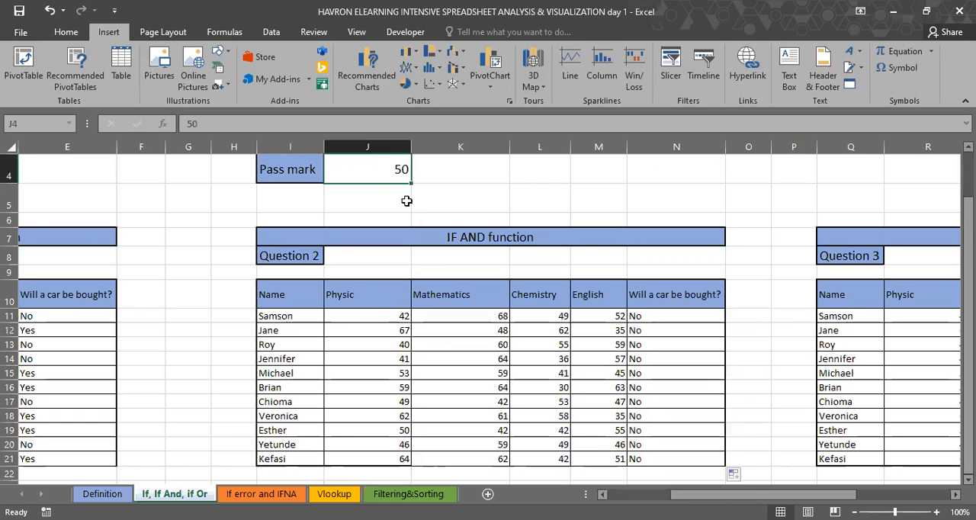
scroll(455, 228, up, 1)
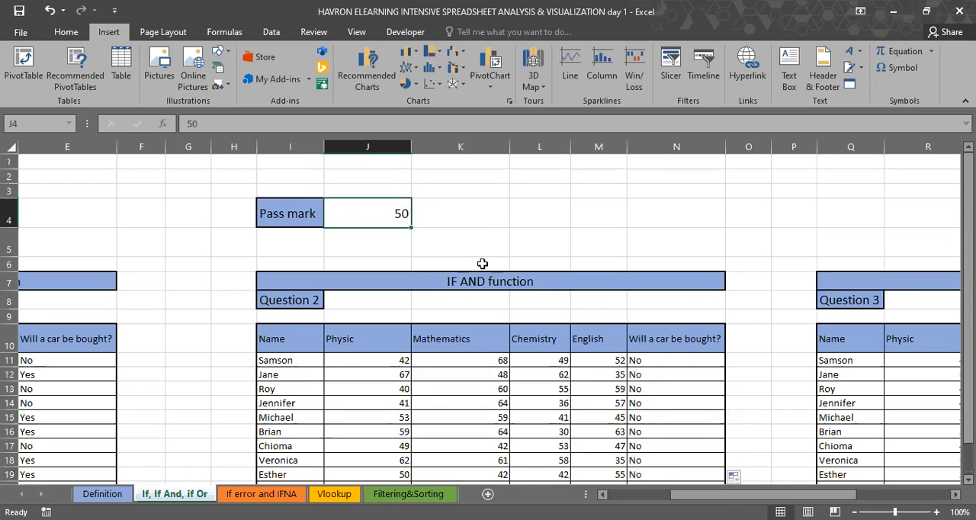
text(40)
key(Return)
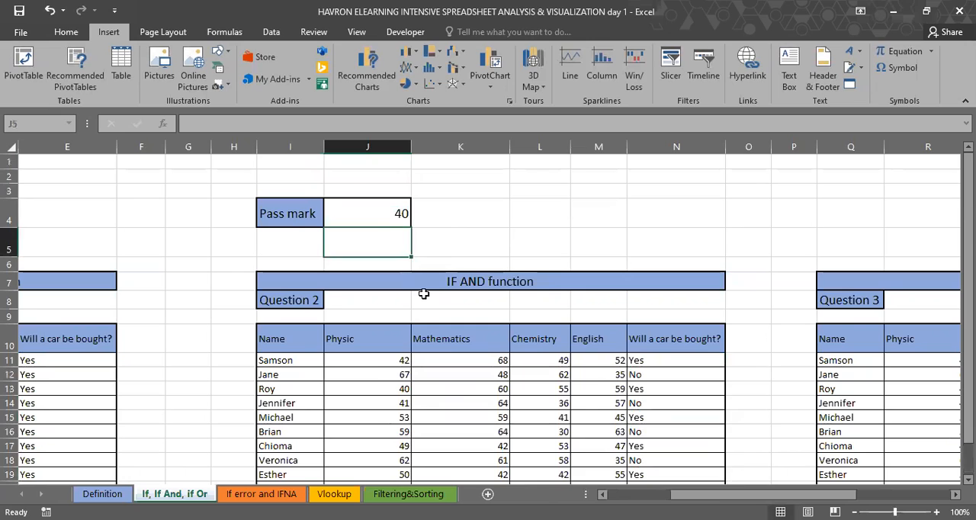
Step: Examine the Question 2 answers against the pass mark, checking the scores in J11 and M12 and the formula in N11
scroll(534, 275, down, 3)
scroll(631, 282, up, 1)
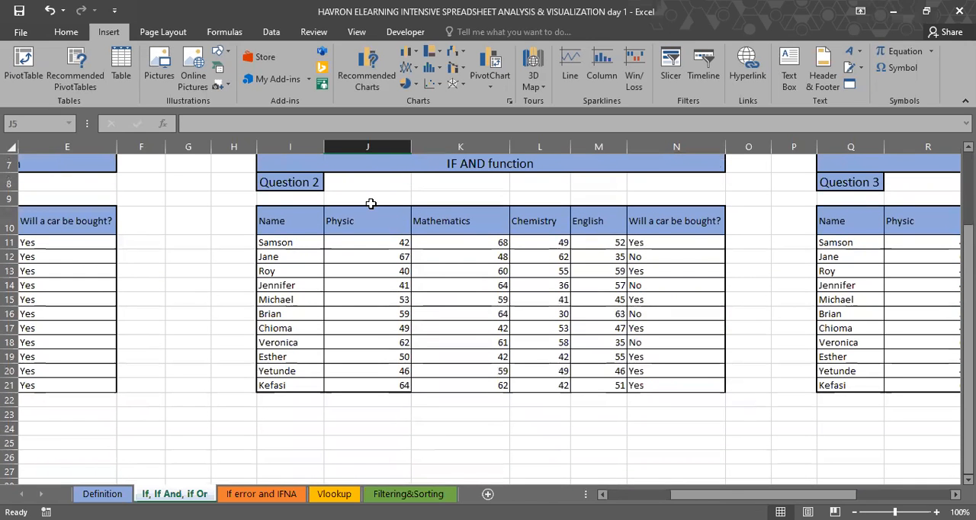
scroll(371, 203, up, 1)
click(351, 180)
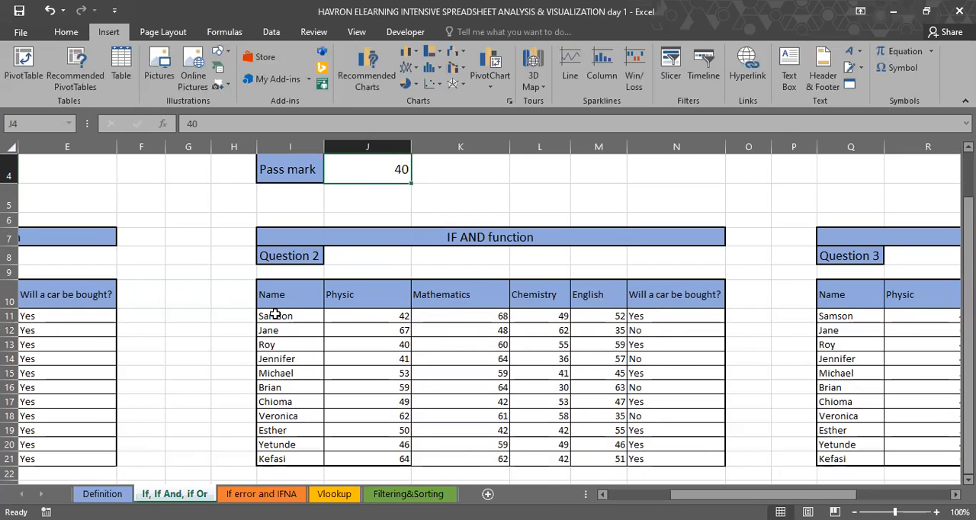
drag(274, 316, 671, 316)
click(396, 315)
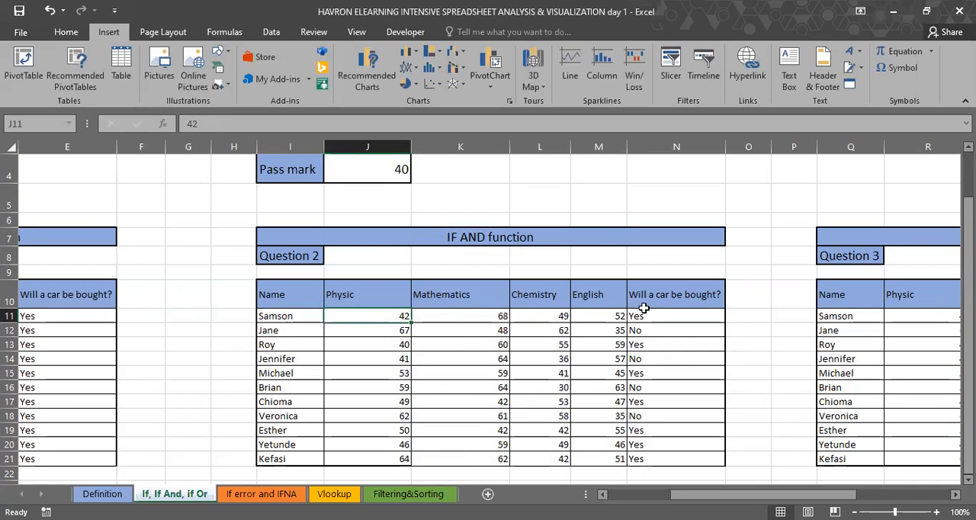
drag(640, 318, 625, 360)
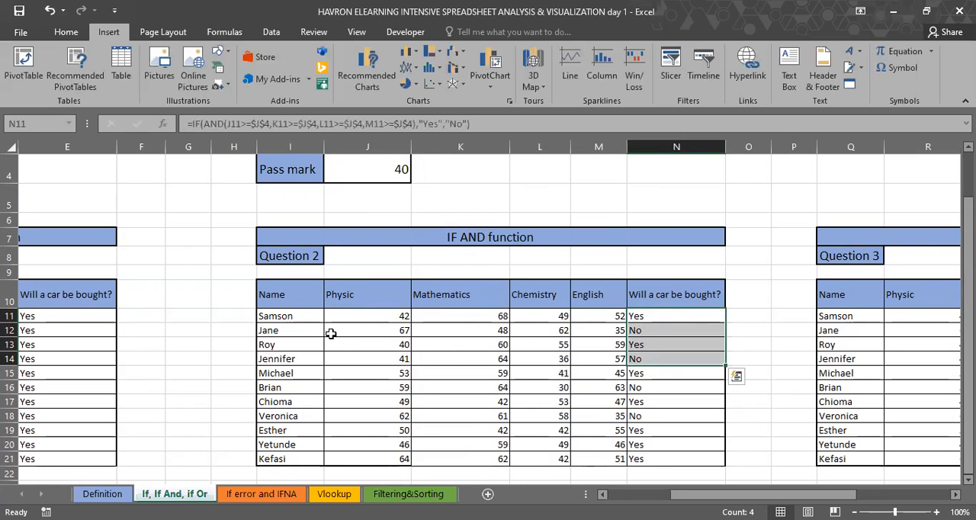
click(597, 329)
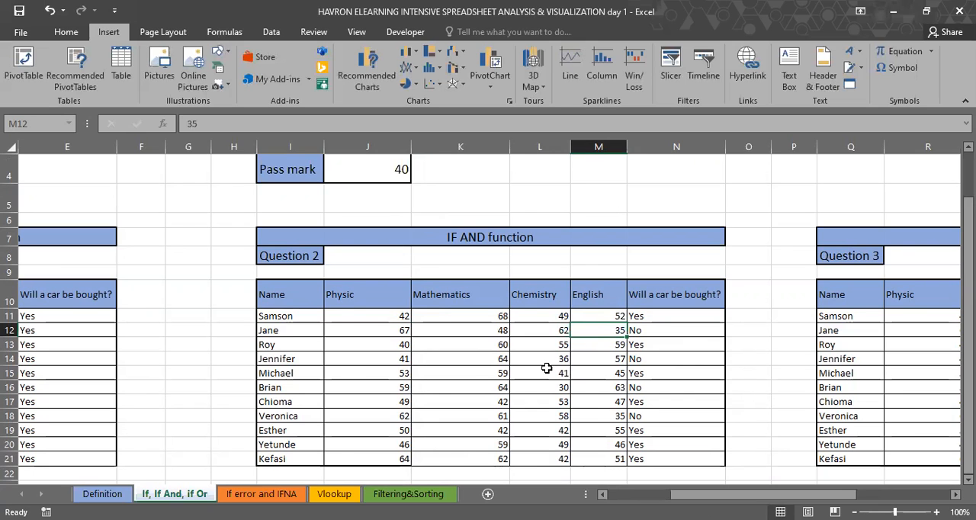
scroll(547, 368, right, 3)
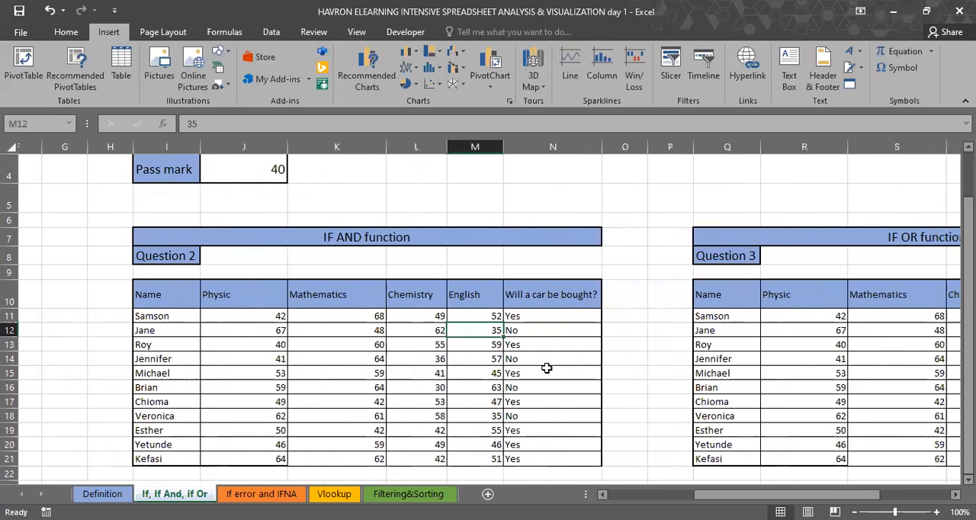
scroll(599, 364, right, 1)
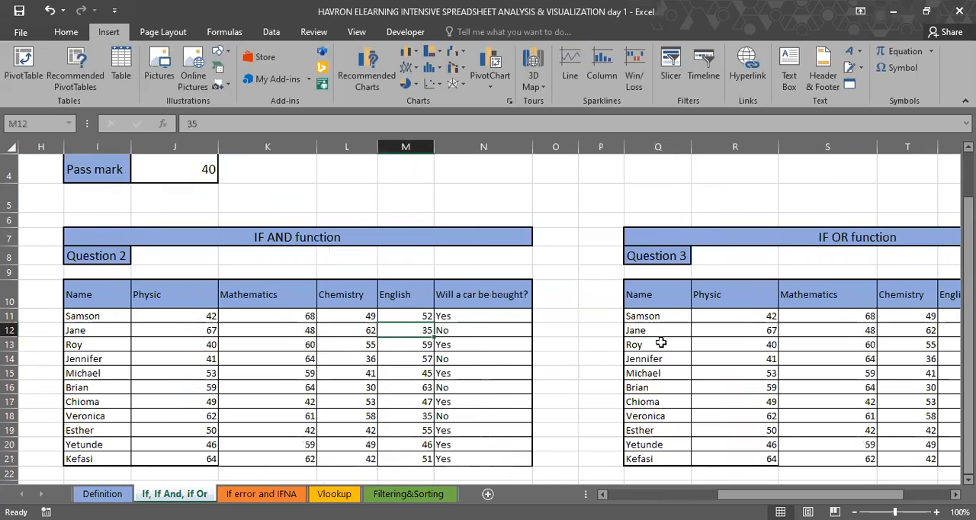
scroll(660, 343, right, 1)
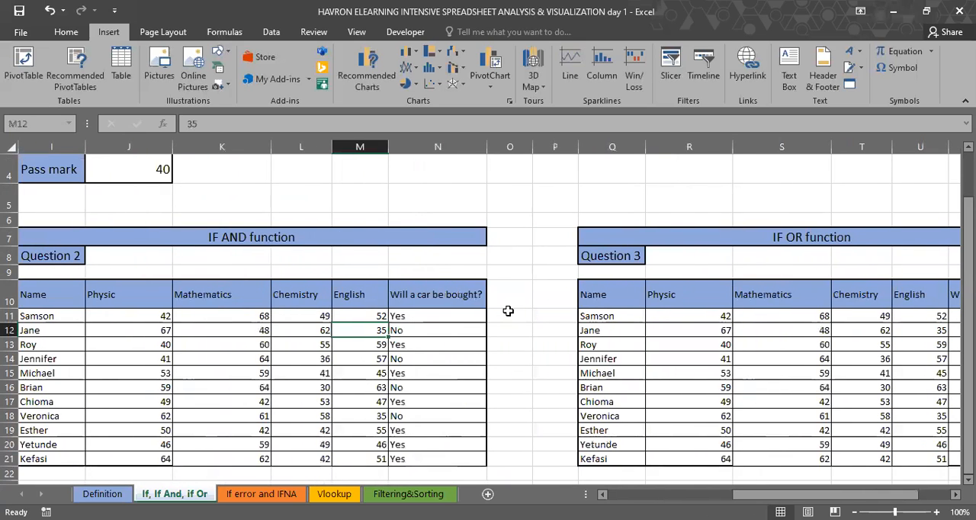
scroll(464, 329, left, 2)
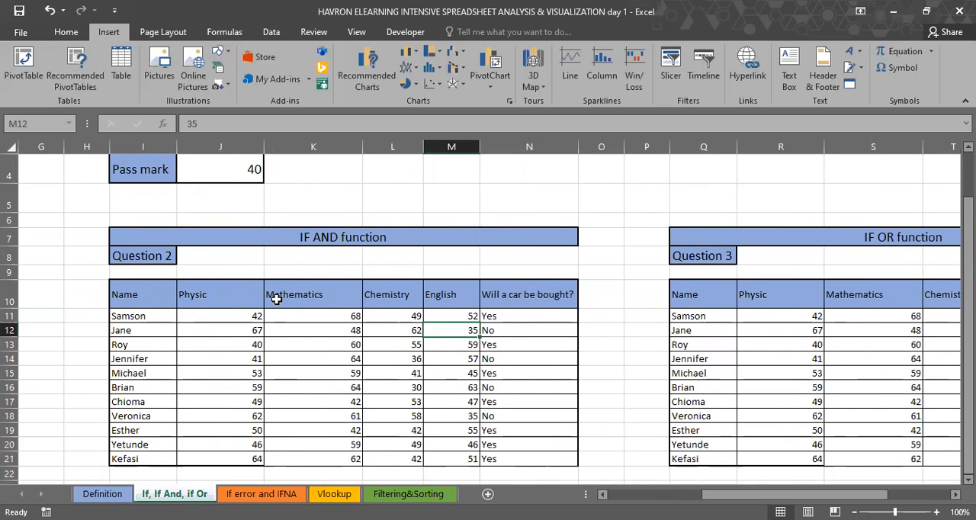
click(259, 314)
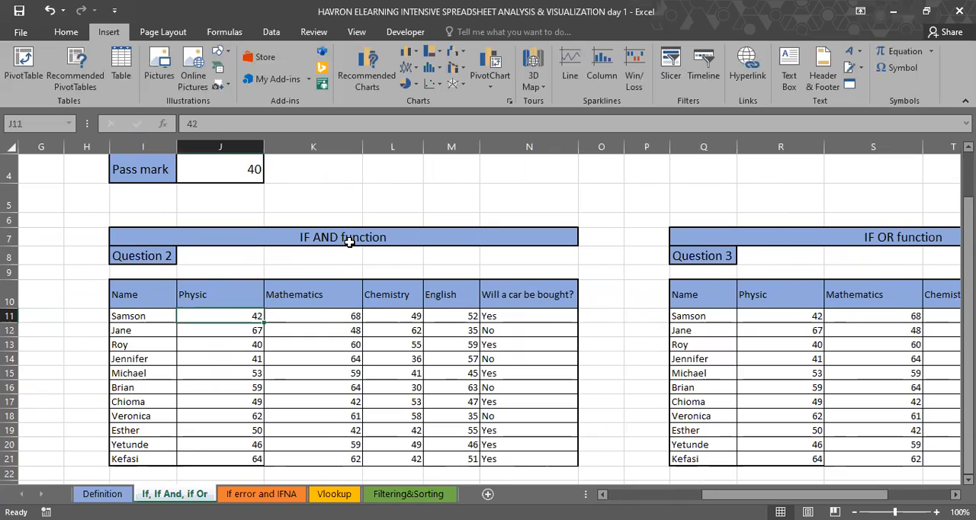
click(524, 315)
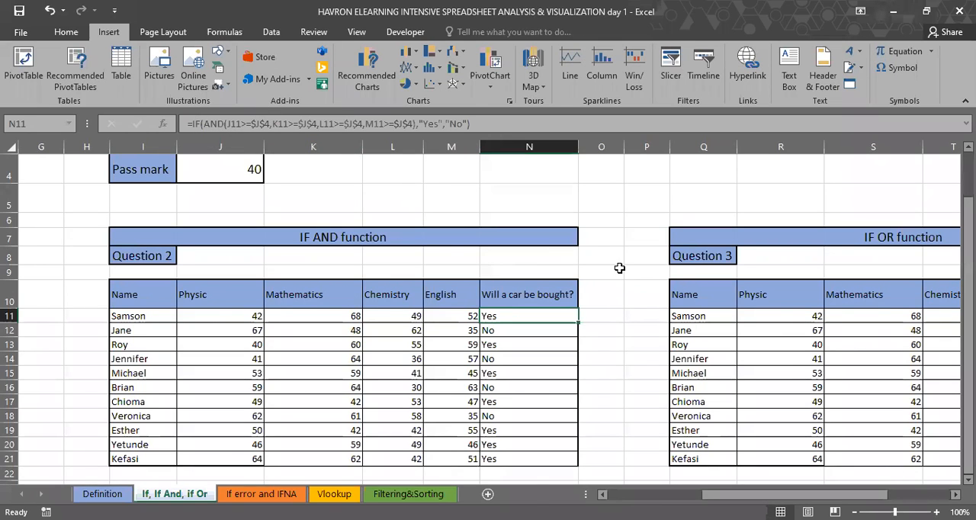
Step: Look over the Question 3 table and the example conditions, and open the If error and IFNA sheet
scroll(619, 267, right, 3)
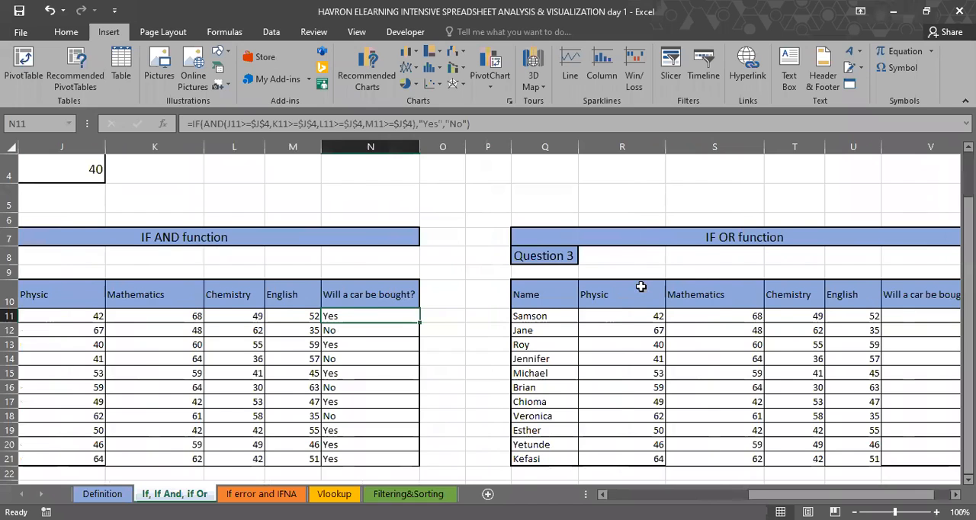
scroll(640, 286, right, 1)
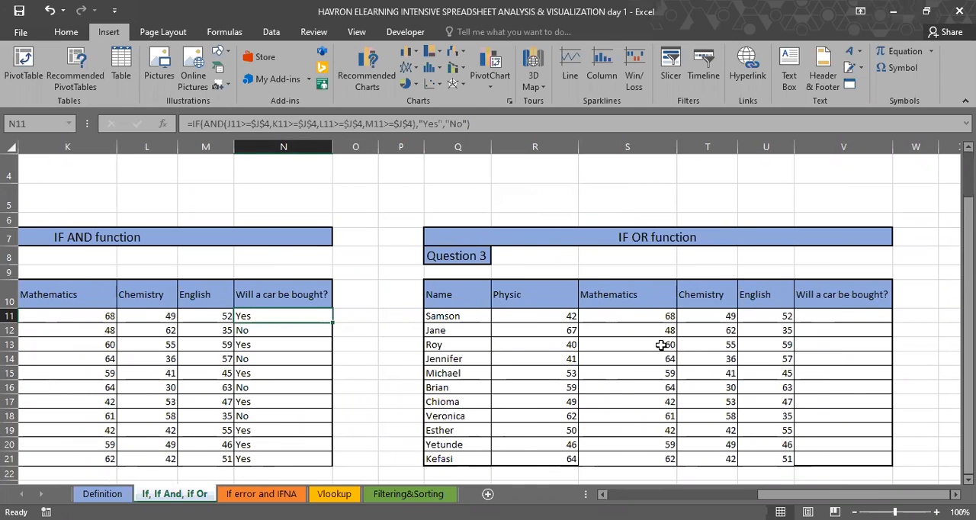
scroll(660, 344, left, 6)
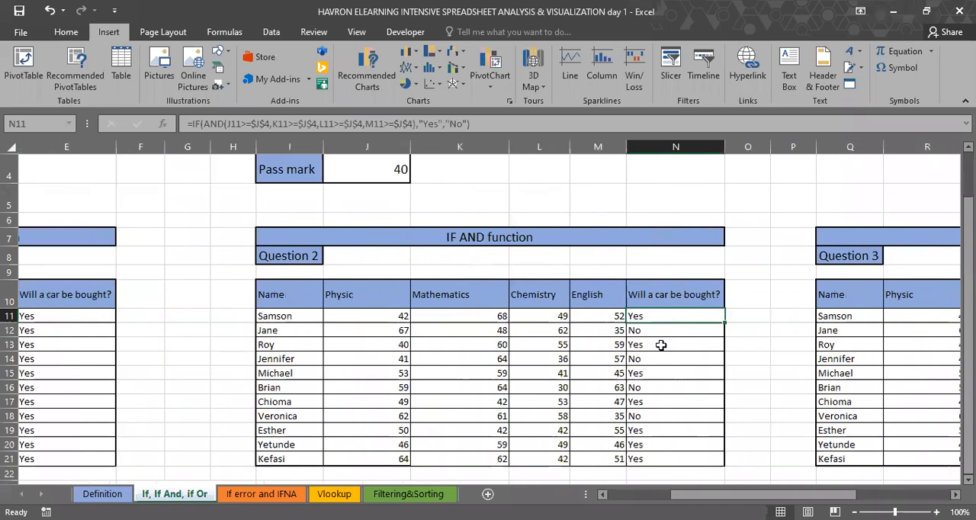
scroll(660, 345, left, 4)
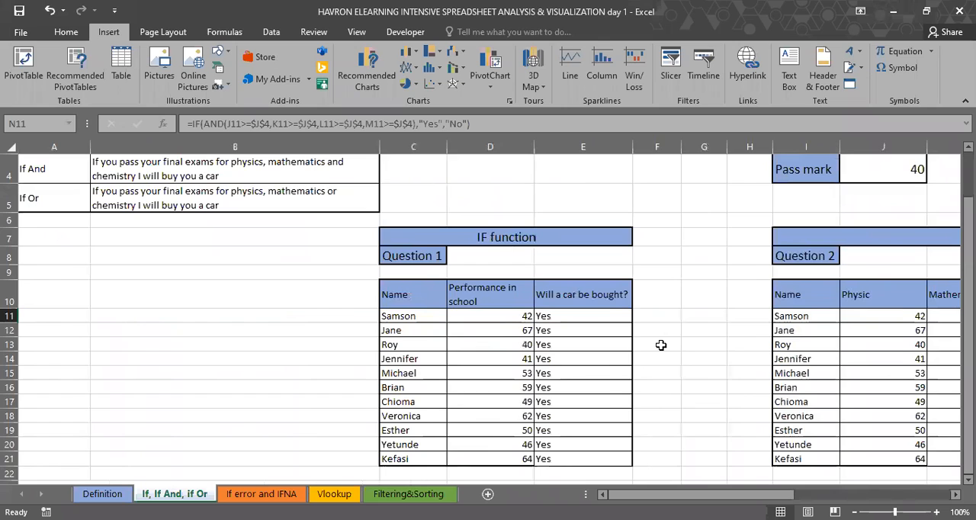
scroll(660, 345, up, 1)
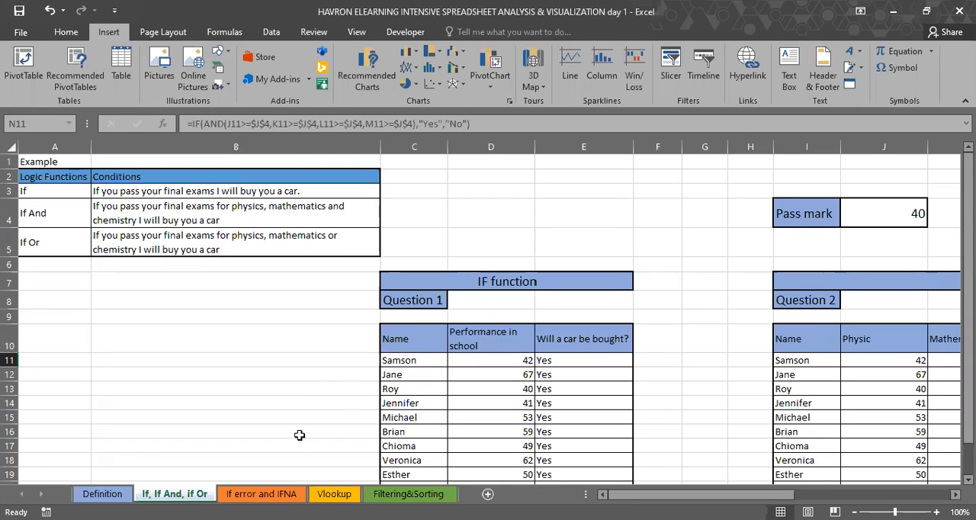
click(288, 495)
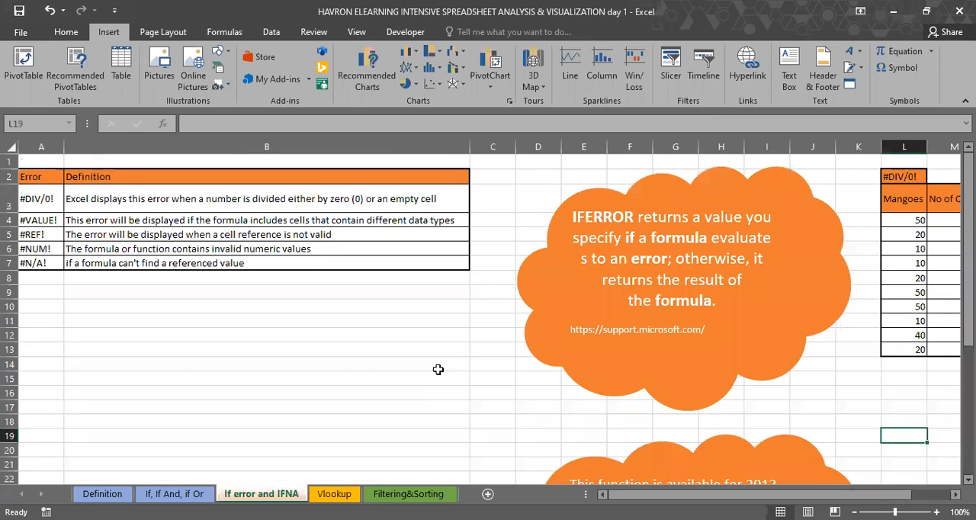
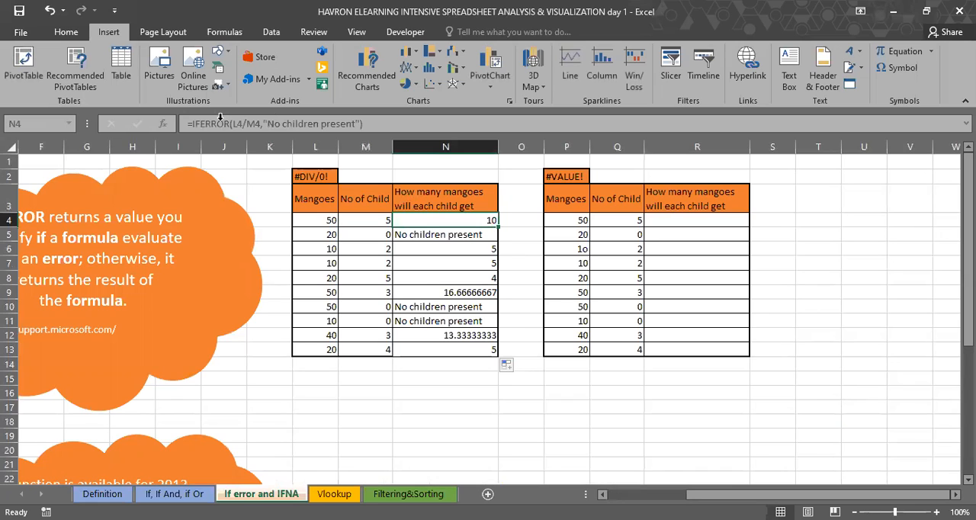
Step: Try replacing IFERROR with IFNA in the N4 mango-sharing formula and filling it down through N13
click(240, 126)
key(BackSpace)
key(BackSpace)
key(BackSpace)
key(BackSpace)
key(BackSpace)
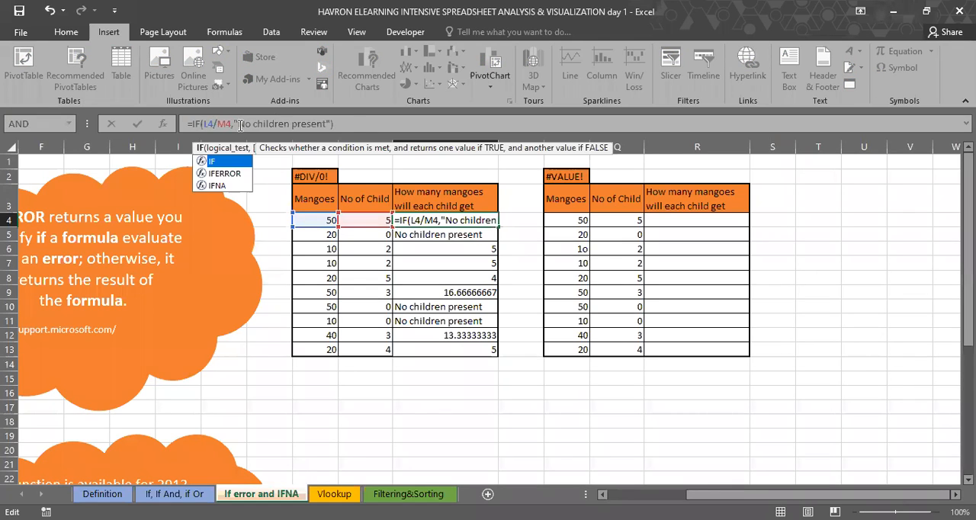
text(NA)
key(ctrl+Return)
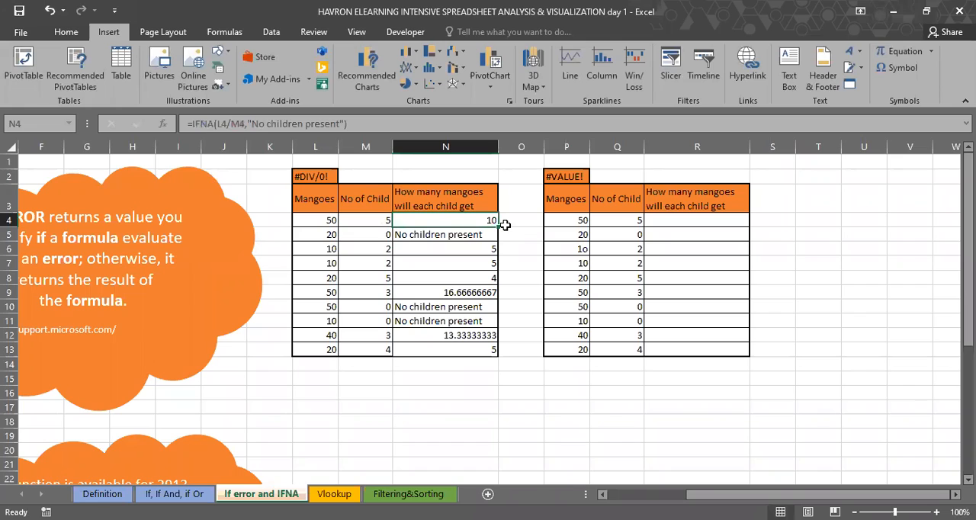
drag(505, 225, 501, 355)
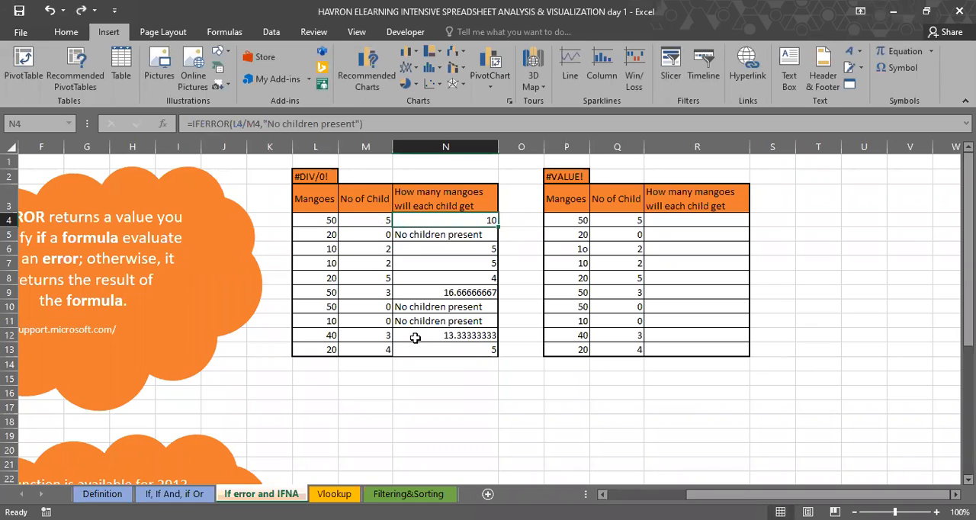
Step: Read the IFNA function description on the If error and IFNA sheet, and open the Vlookup sheet
scroll(415, 338, down, 2)
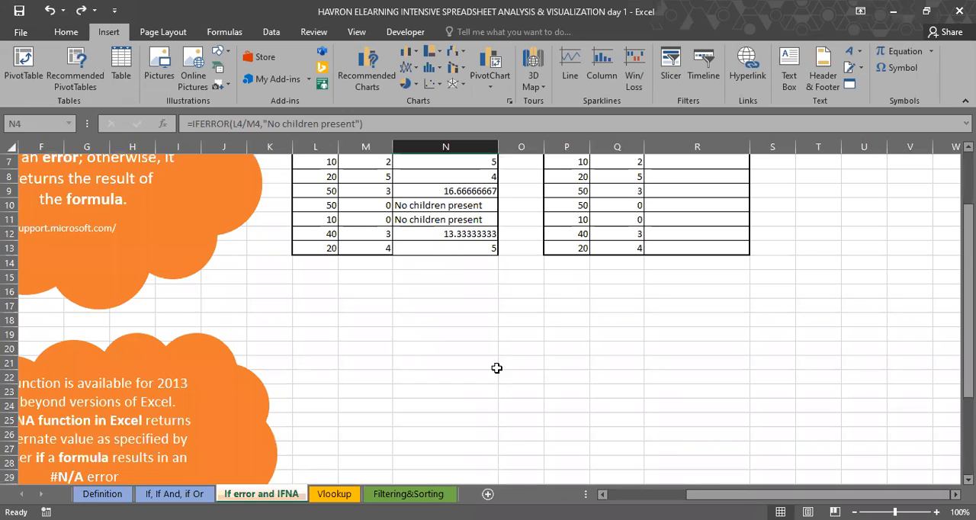
scroll(496, 368, left, 2)
scroll(496, 369, down, 2)
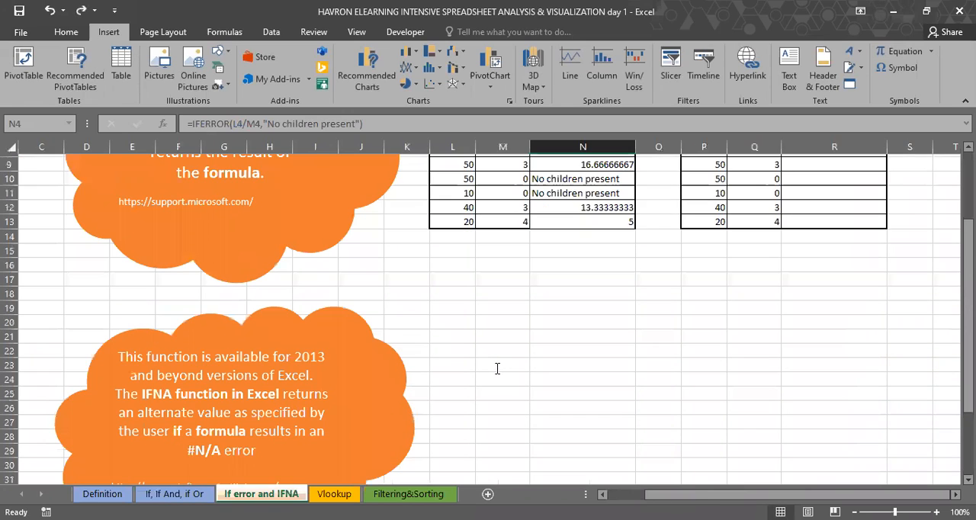
click(330, 326)
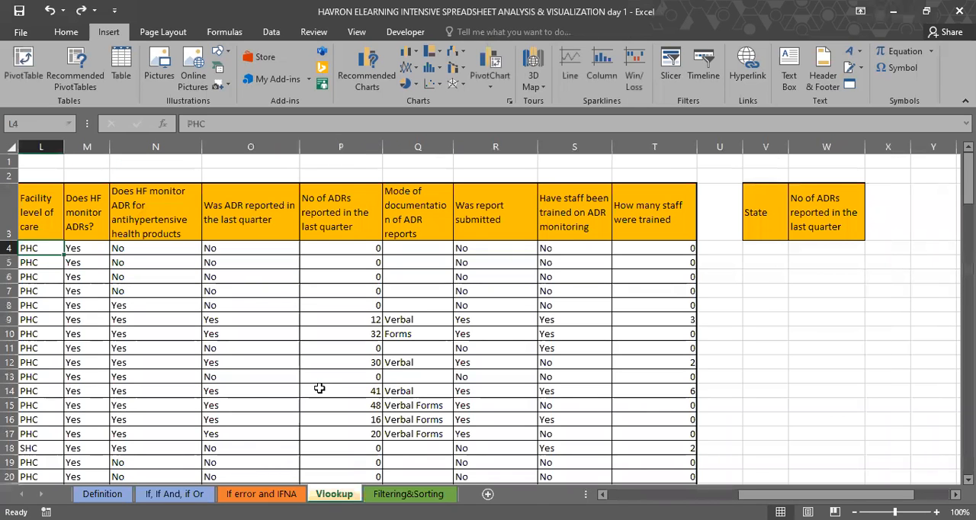
Step: Examine the VLOOKUP definition and the facility table, checking the State and S/No columns
scroll(319, 389, left, 4)
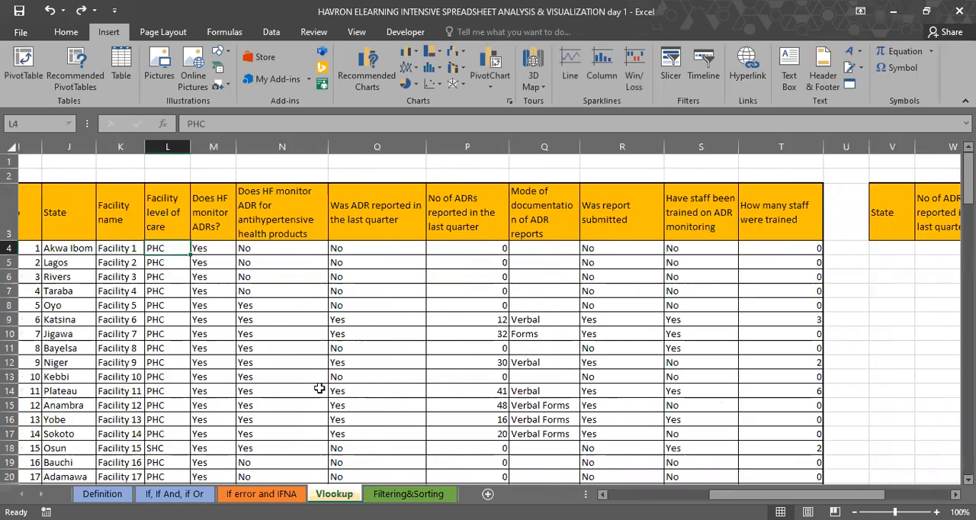
scroll(319, 388, left, 1)
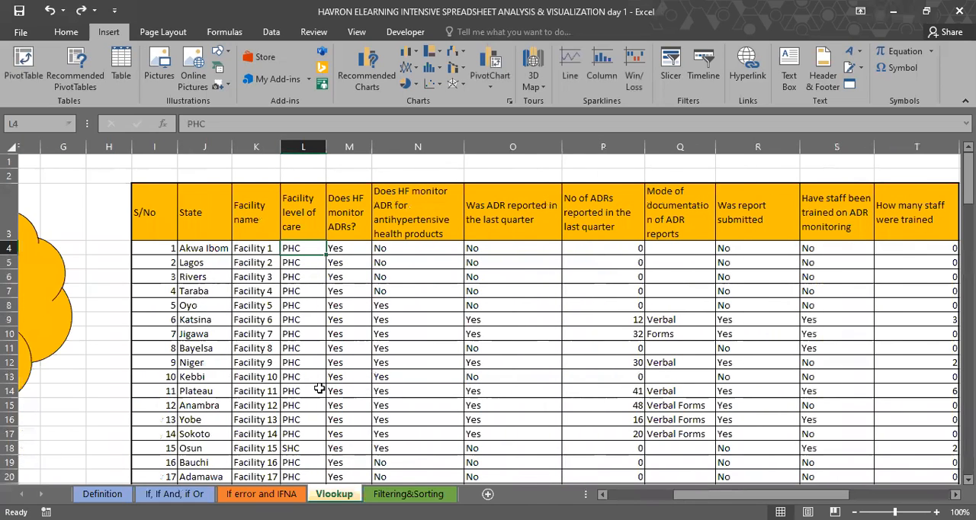
scroll(320, 388, left, 1)
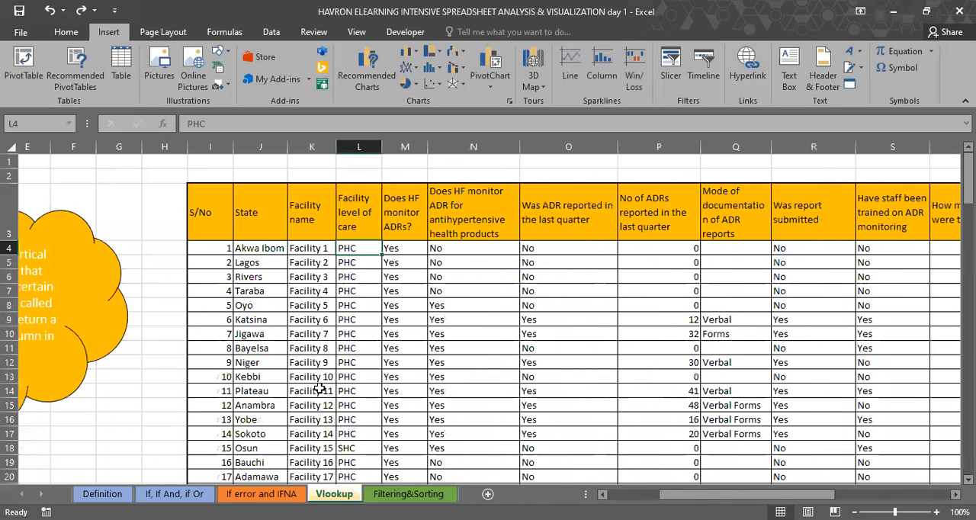
scroll(319, 390, left, 4)
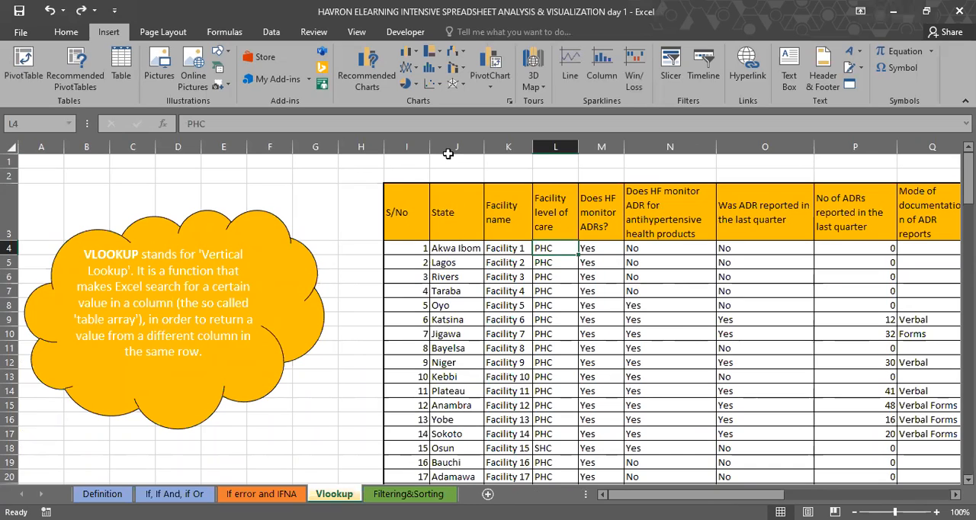
click(452, 249)
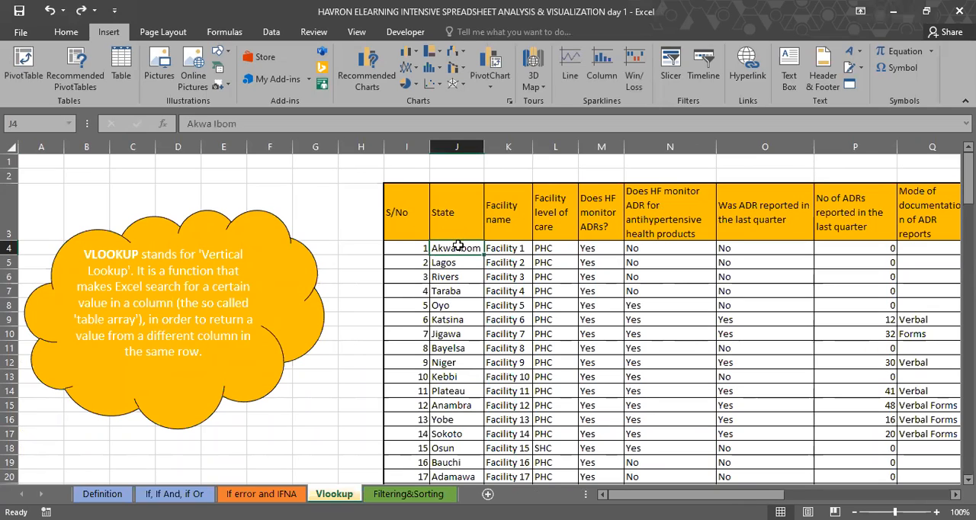
click(446, 147)
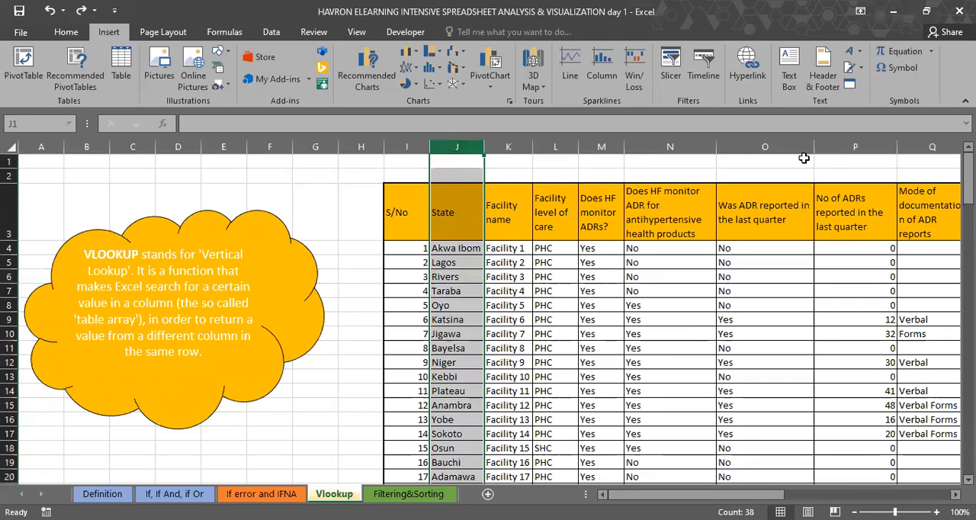
scroll(804, 158, right, 2)
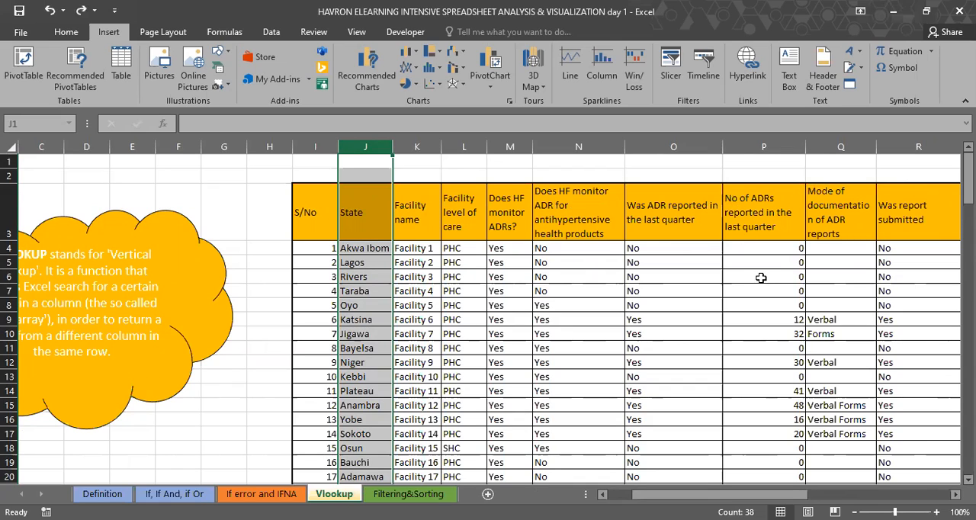
scroll(761, 278, right, 1)
scroll(761, 278, right, 1)
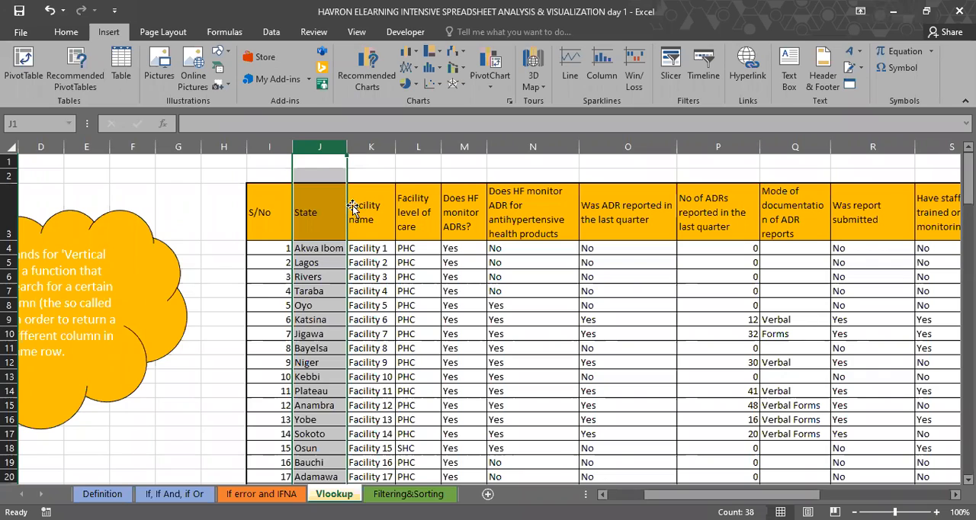
click(274, 144)
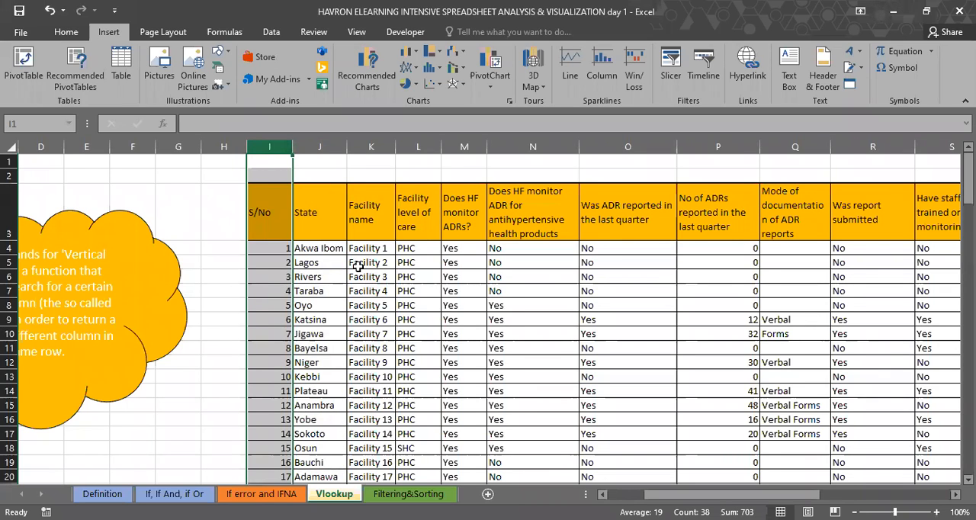
scroll(316, 252, right, 1)
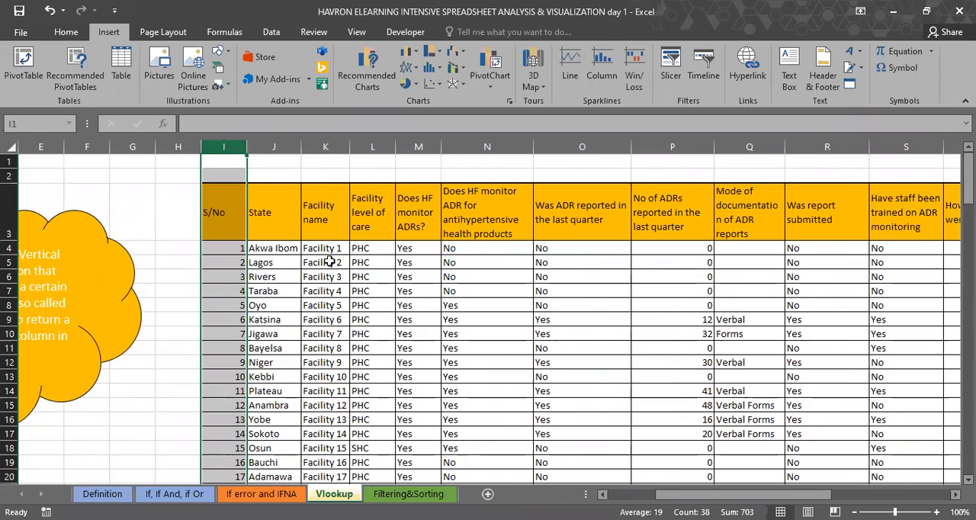
Step: Copy the State column with its header from J3:J40 and paste it into the lookup table starting at V3
click(279, 220)
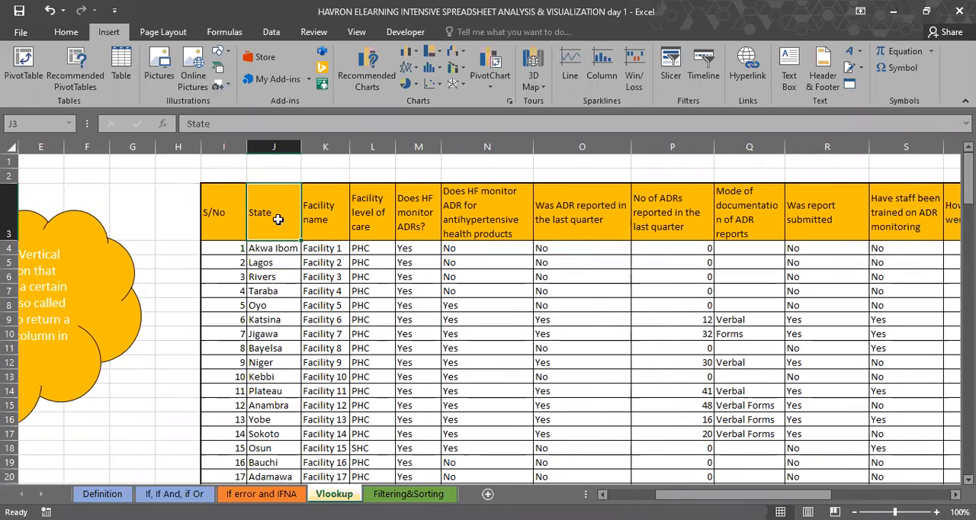
key(ctrl+shift+Down)
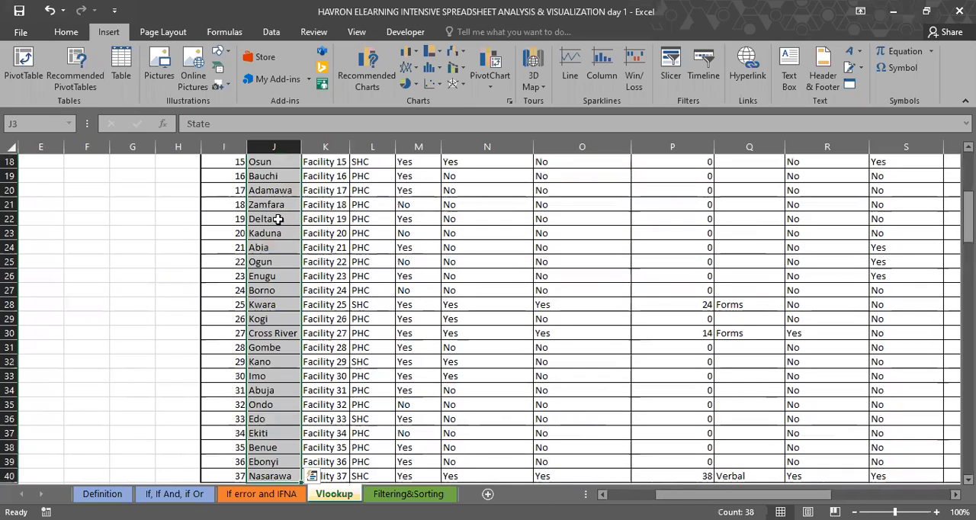
key(ctrl+c)
key(Up)
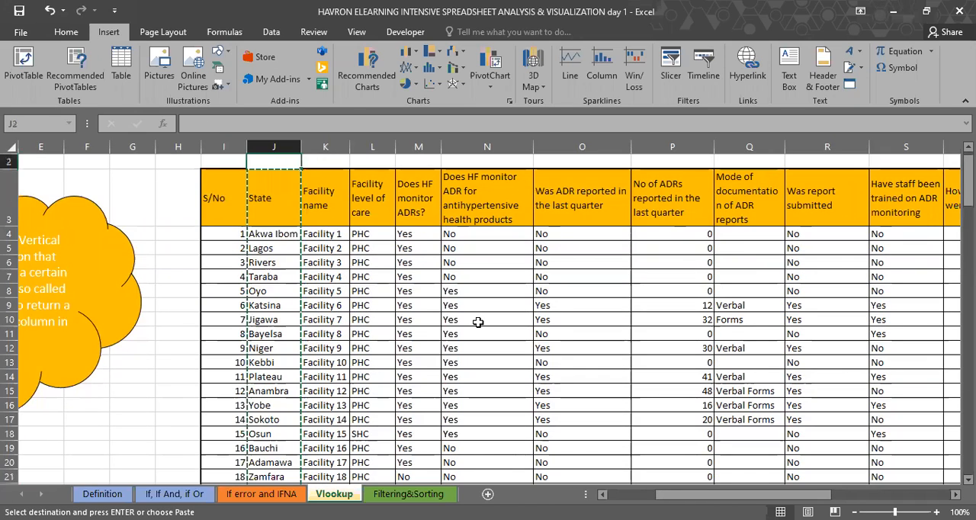
scroll(627, 239, right, 4)
click(734, 204)
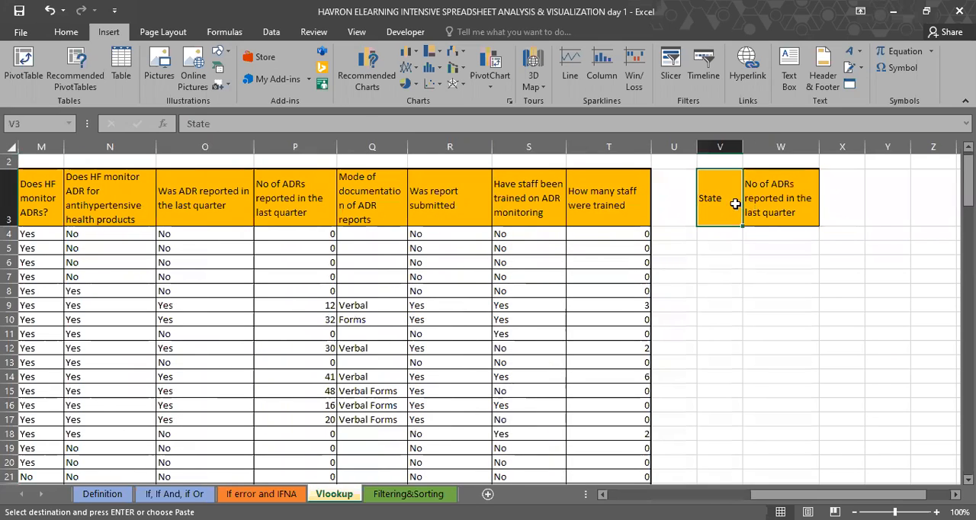
key(ctrl+v)
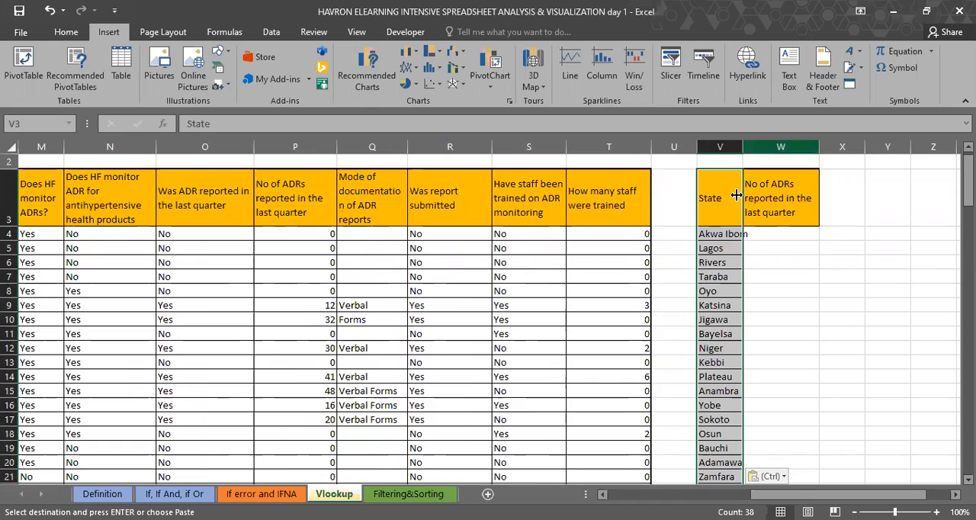
Step: Examine the lookup state in V4 against the source State, Facility name and No of ADRs reported columns
click(719, 241)
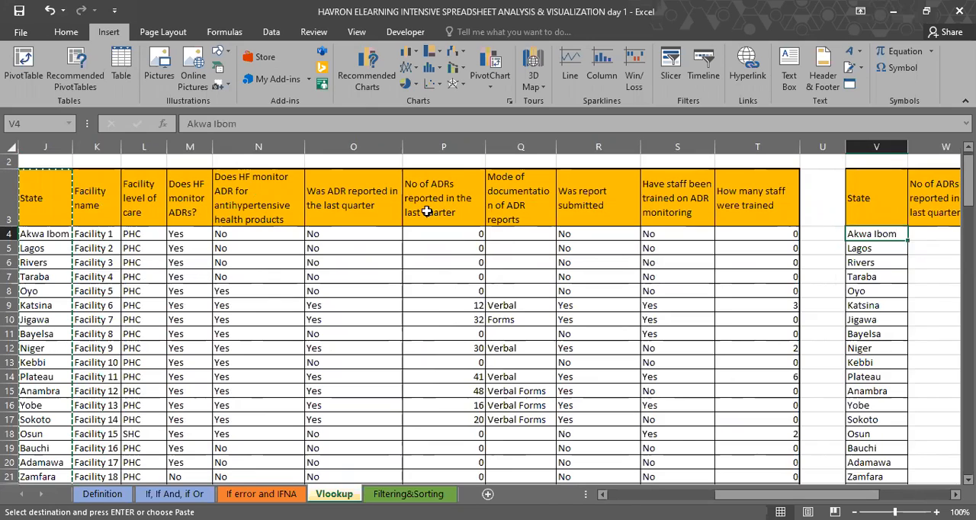
click(465, 198)
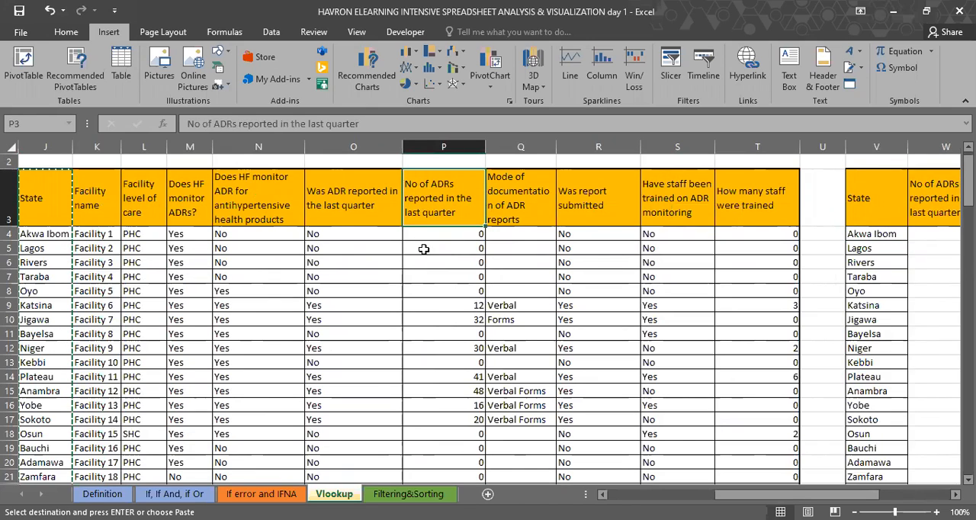
scroll(424, 249, left, 2)
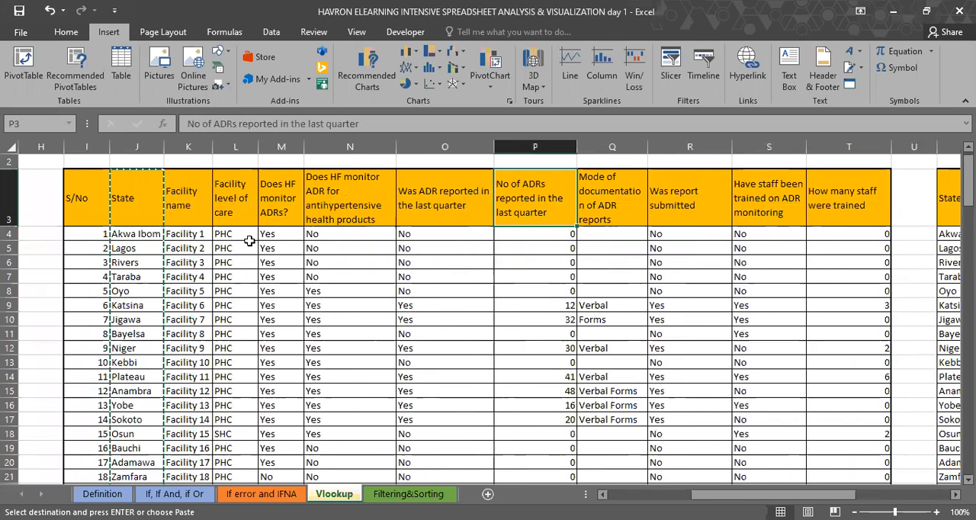
click(129, 146)
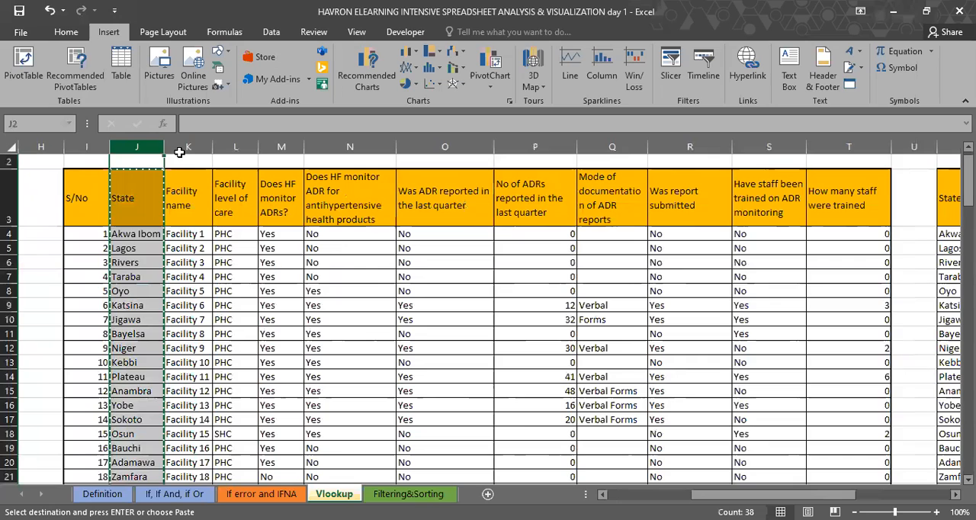
click(180, 149)
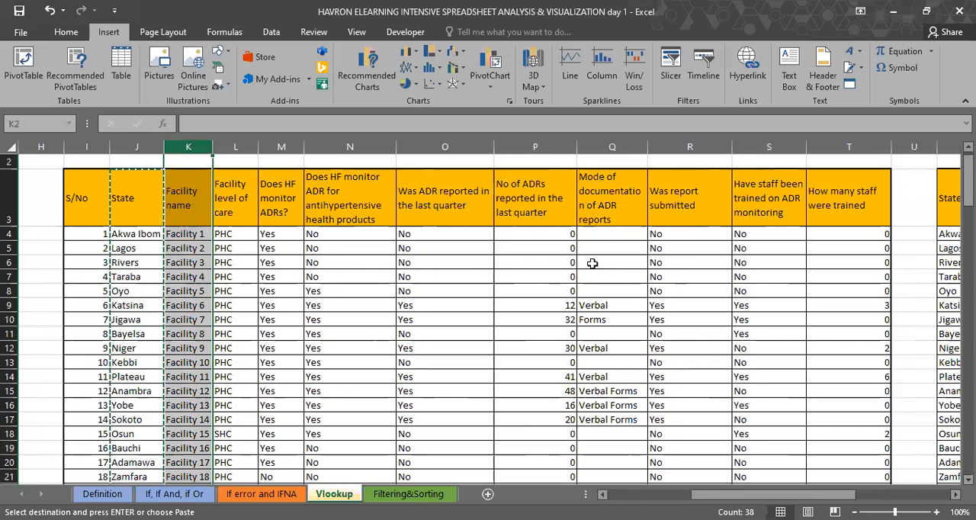
click(532, 151)
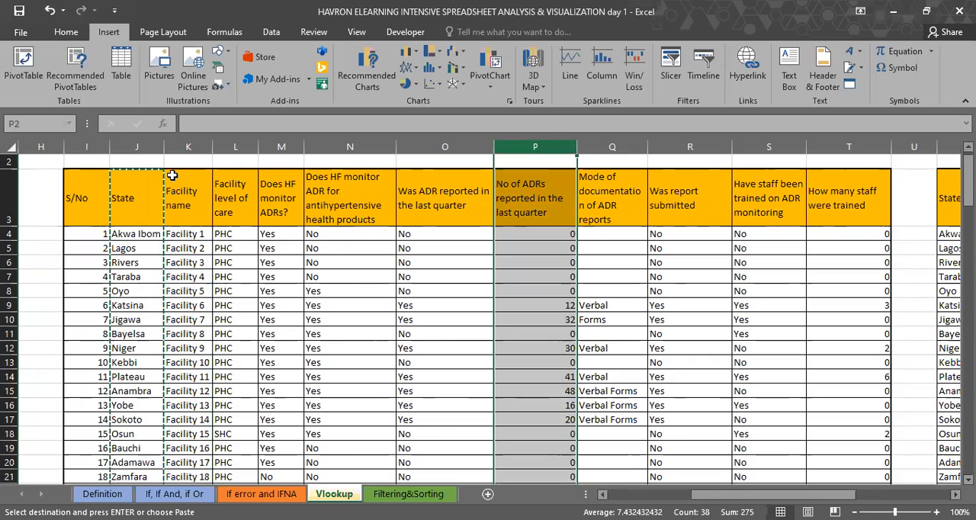
click(236, 291)
scroll(435, 272, right, 2)
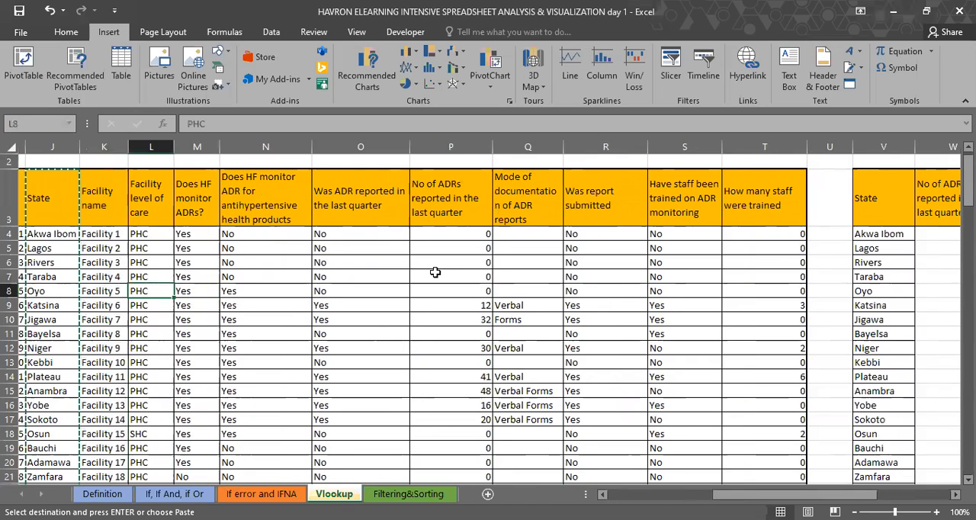
scroll(879, 229, right, 1)
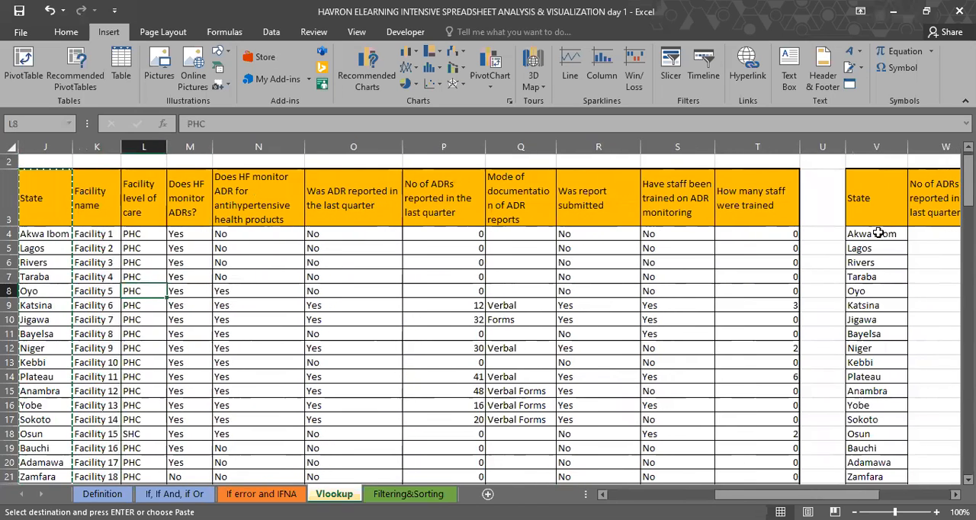
click(872, 235)
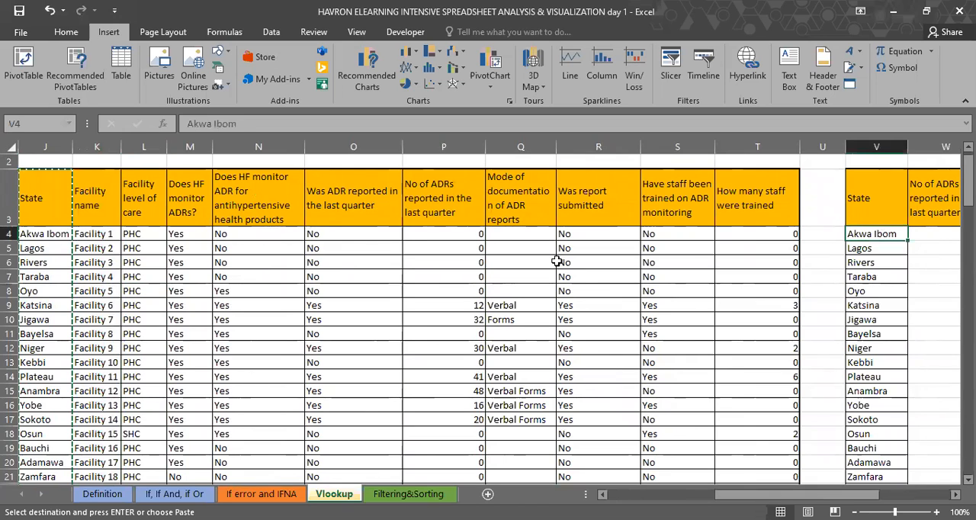
scroll(474, 269, left, 1)
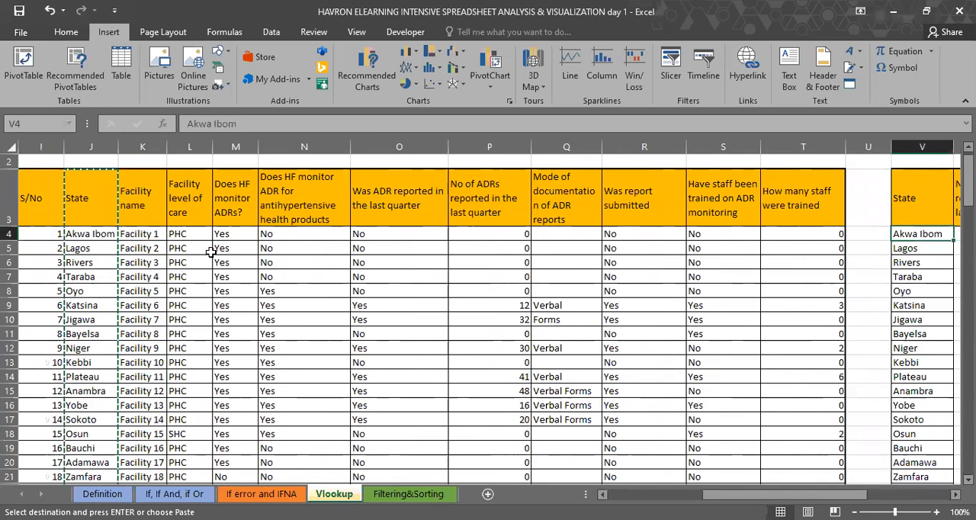
Step: Number the source table's columns from 1 to 11 in J2:T2, above the State through How many staff were trained headers
click(106, 162)
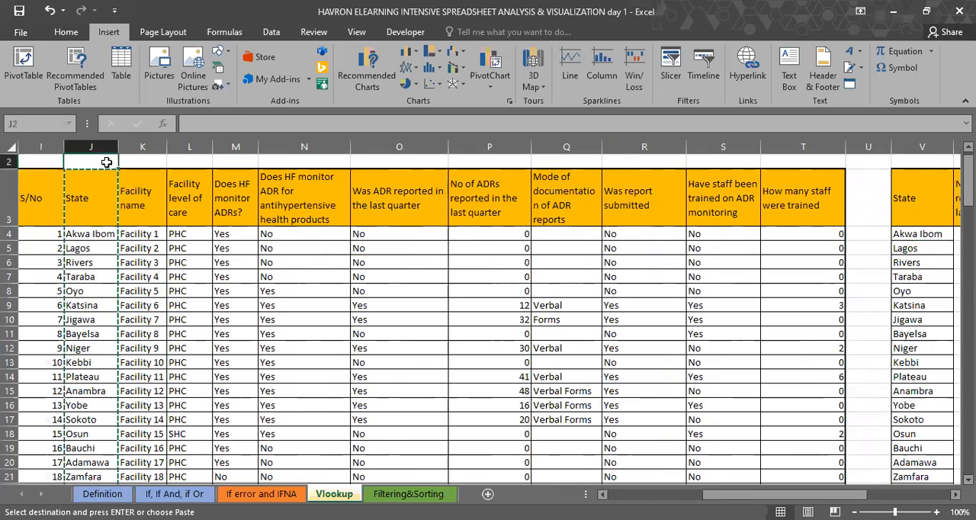
text(1)
key(Tab)
text(2)
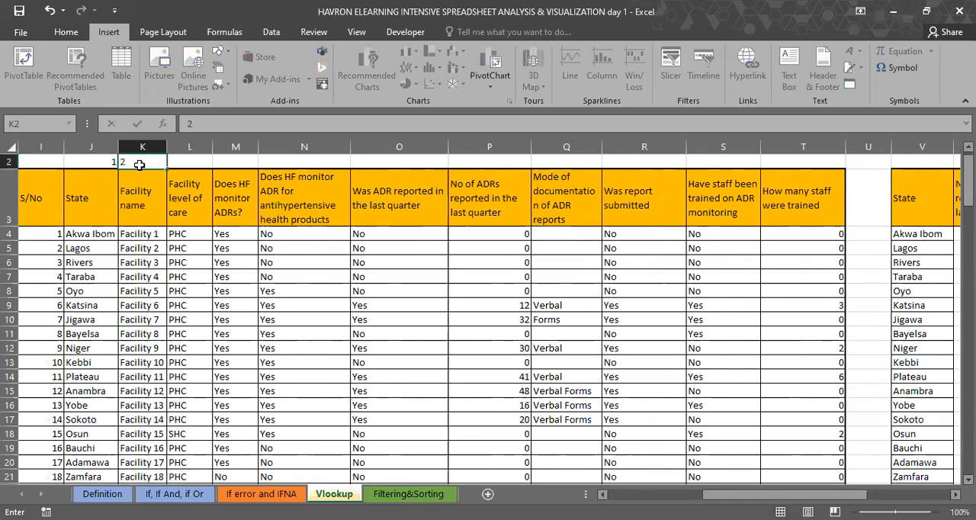
key(Tab)
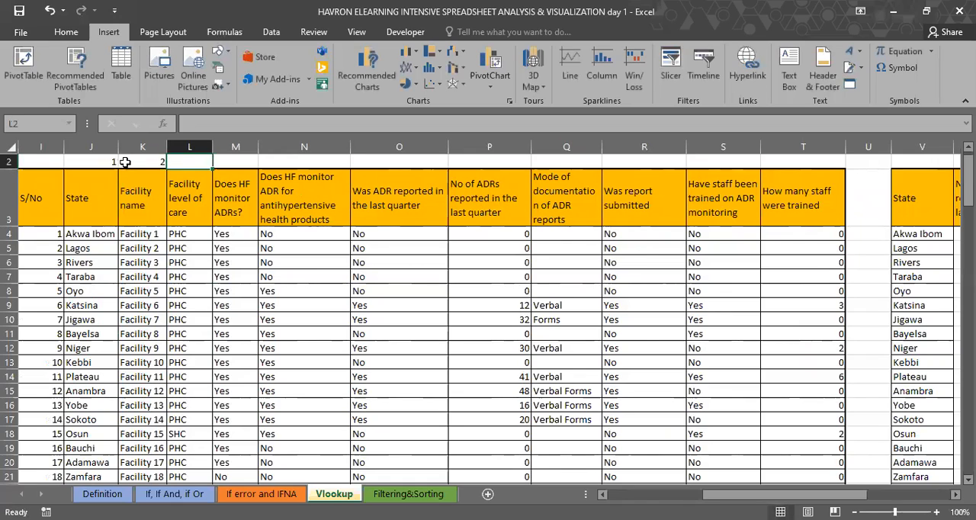
drag(103, 161, 156, 161)
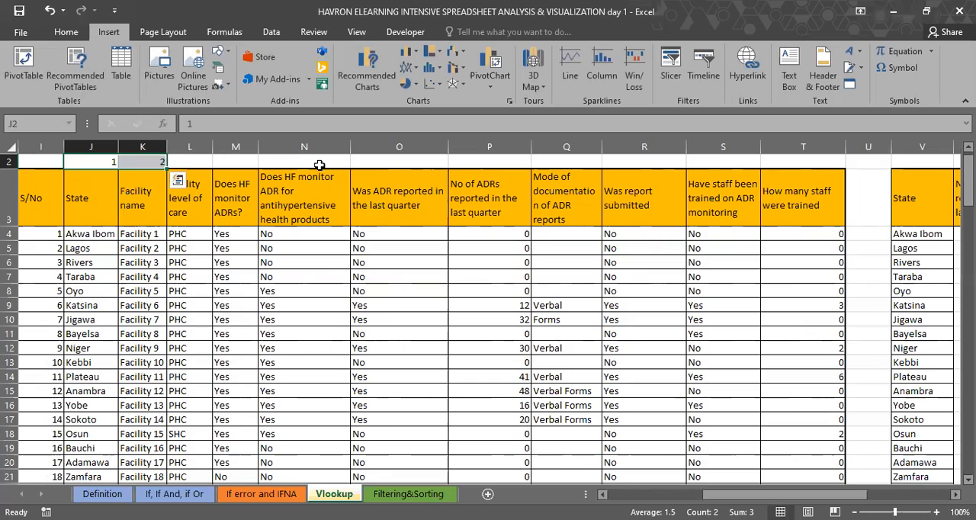
drag(167, 168, 826, 175)
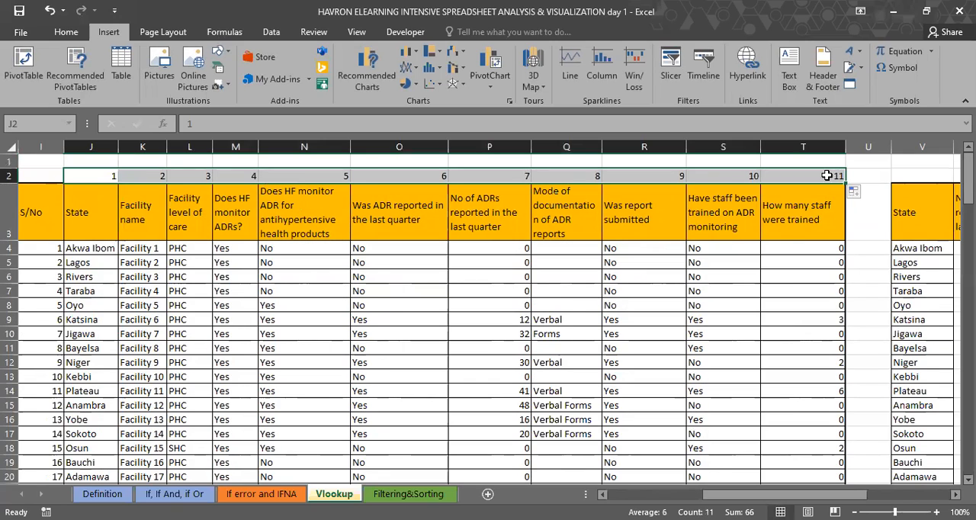
Step: Examine the column numbering from State to No of ADRs reported, comparing column P with the lookup table's matching header in W3
click(84, 176)
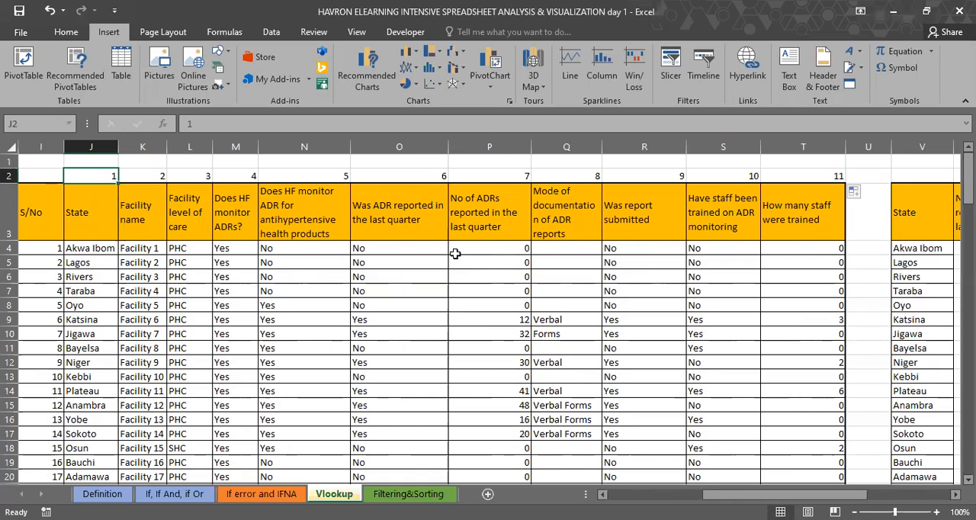
click(496, 148)
scroll(836, 200, right, 3)
click(837, 205)
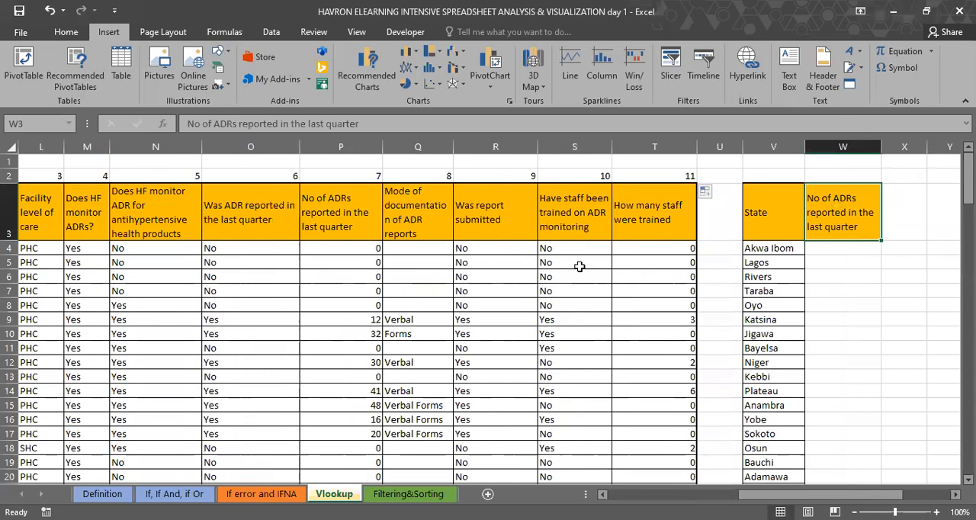
scroll(579, 266, left, 2)
click(469, 151)
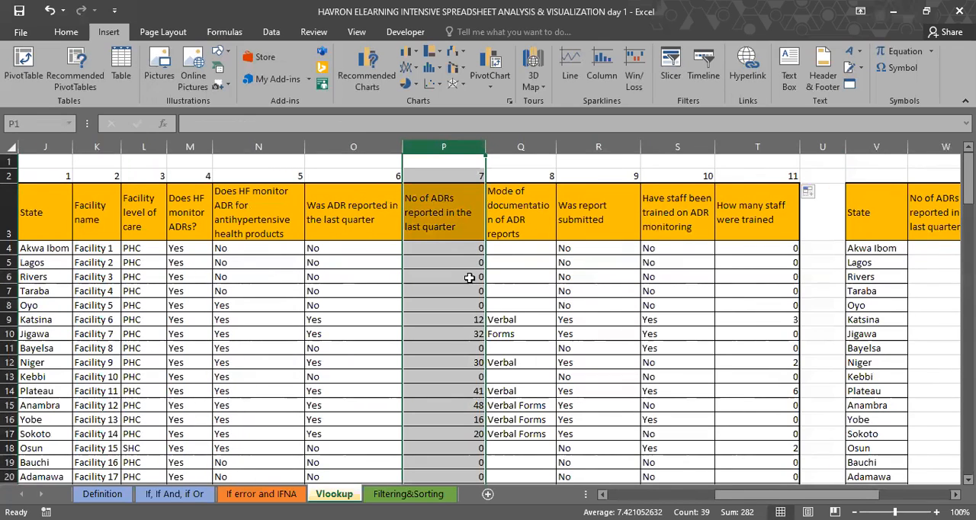
scroll(470, 278, left, 1)
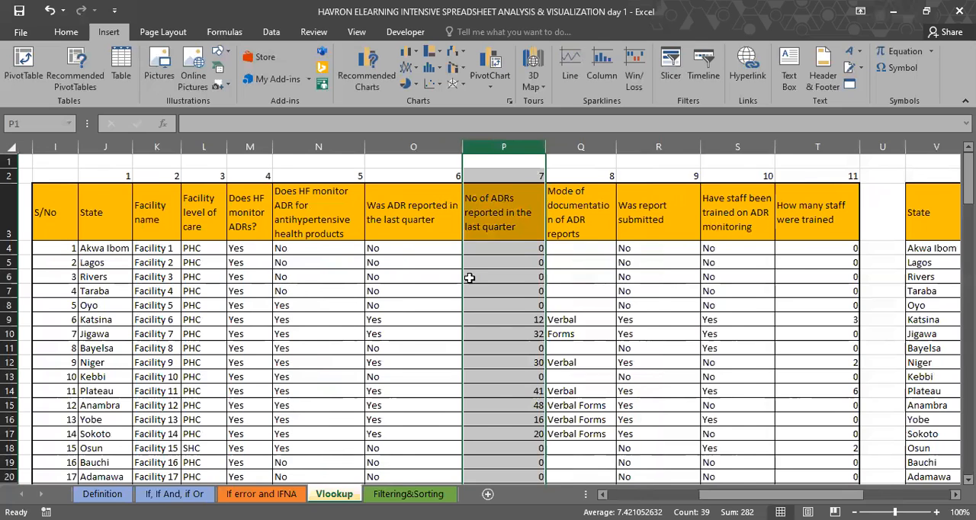
scroll(470, 278, left, 1)
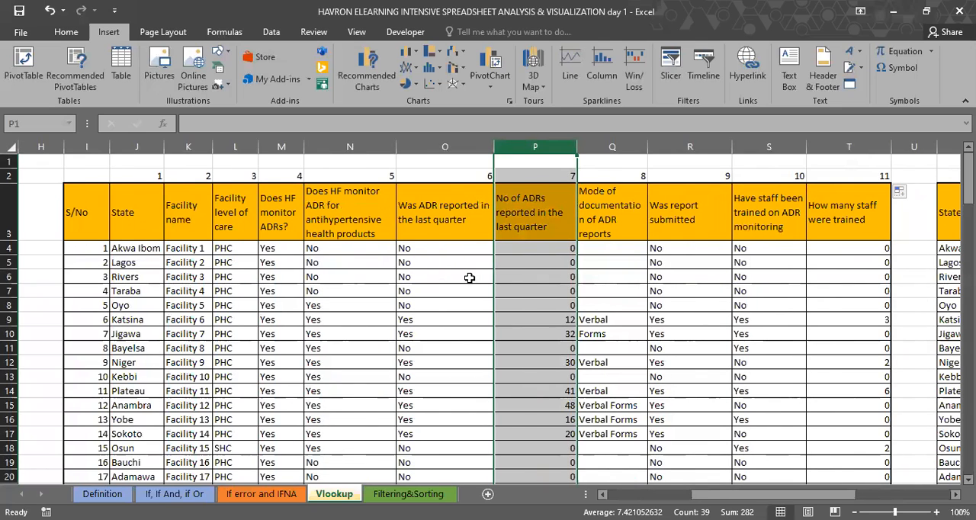
scroll(820, 246, right, 4)
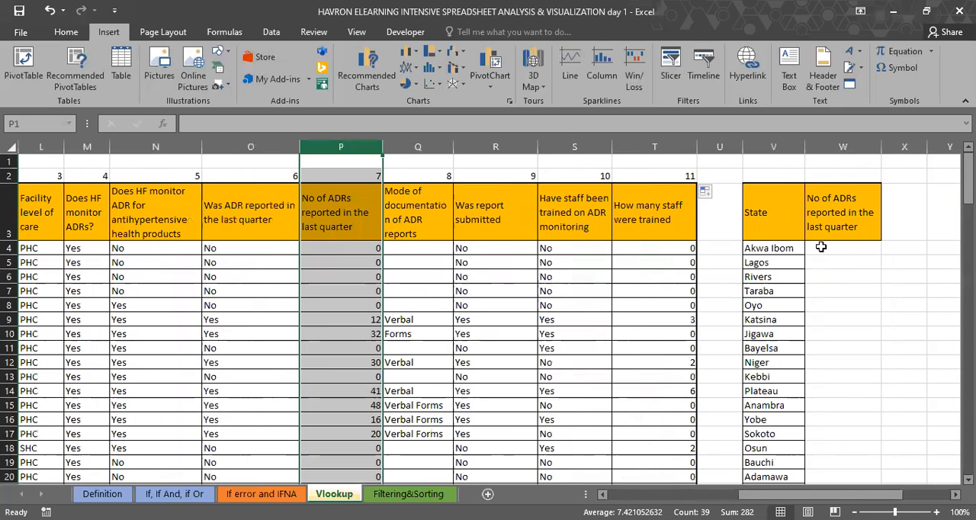
Step: Start a VLOOKUP formula in W4 with the state in V4 as the lookup value
click(821, 247)
text(=)
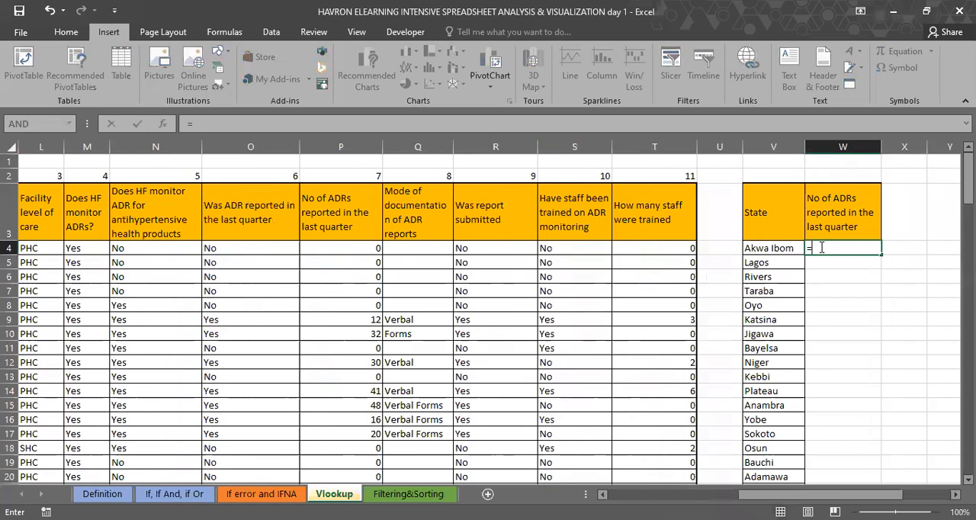
text(vl)
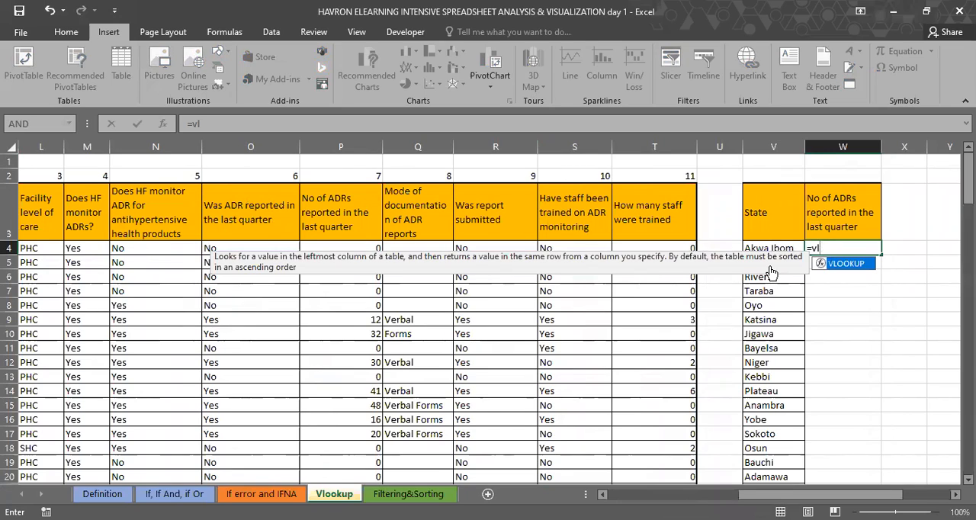
key(Tab)
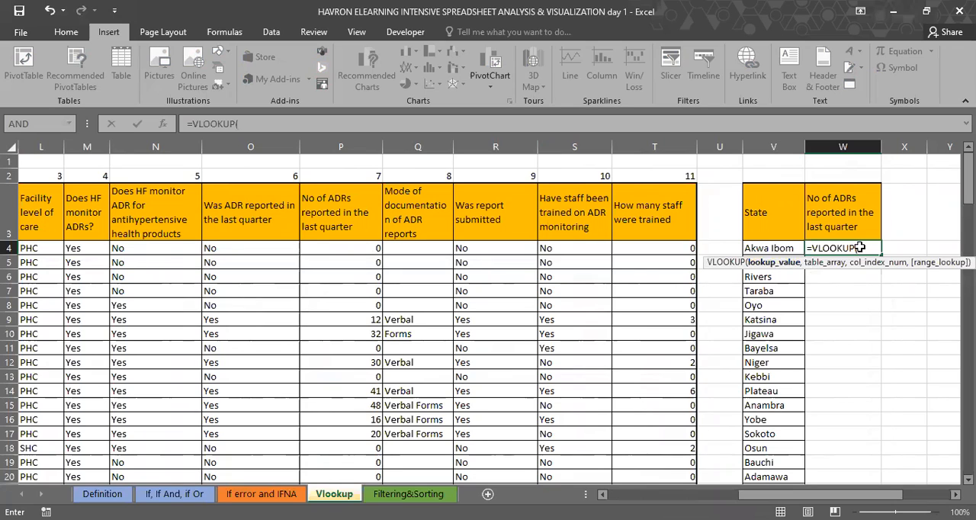
click(787, 244)
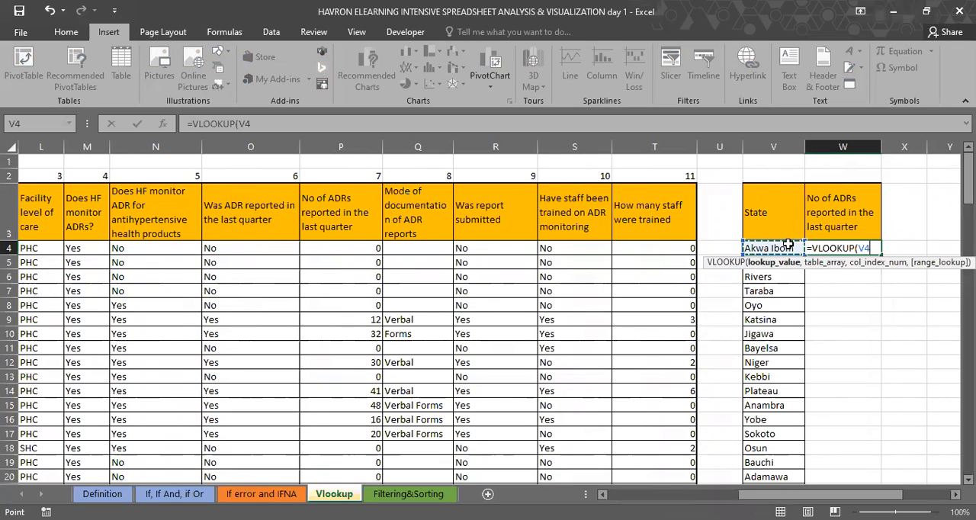
text(,)
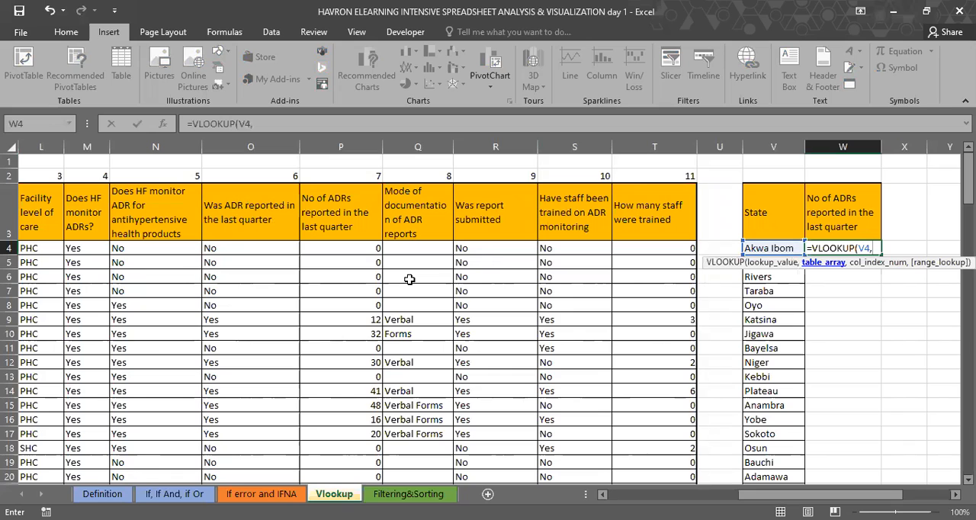
Step: Set the VLOOKUP table array to J4:T40, covering the source data from the State column without the header row
scroll(130, 247, left, 4)
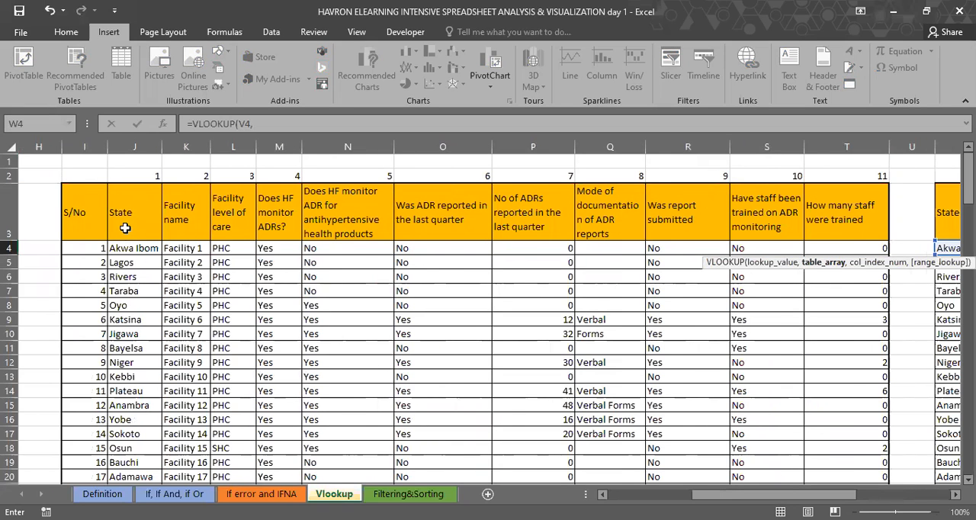
scroll(133, 249, left, 1)
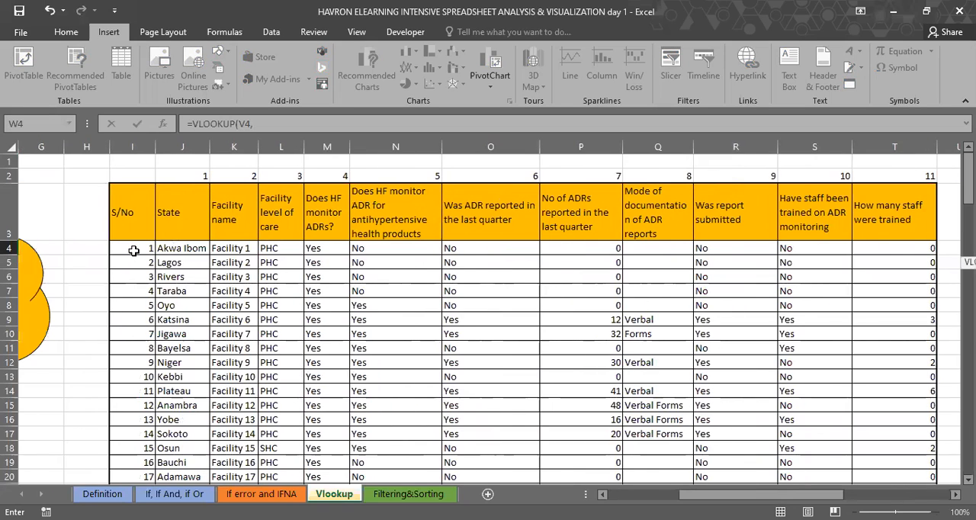
click(180, 222)
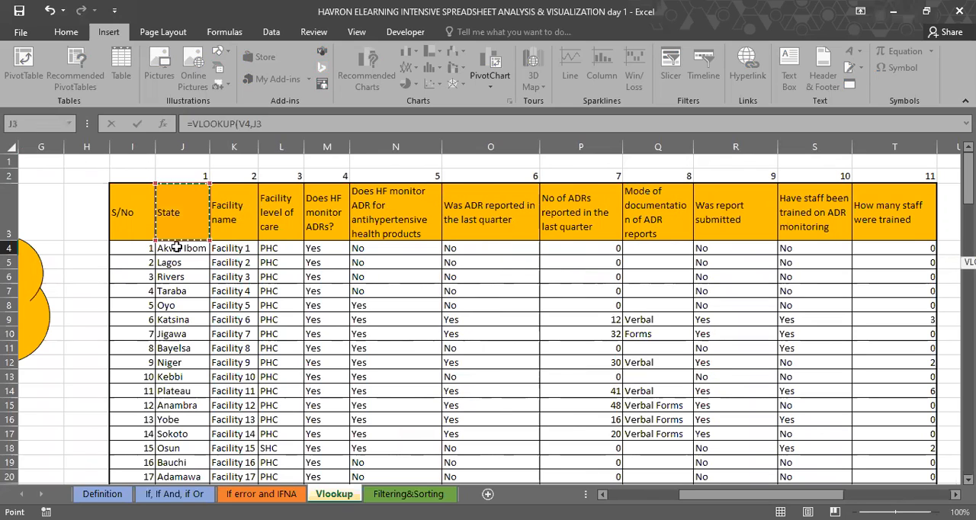
key(Down)
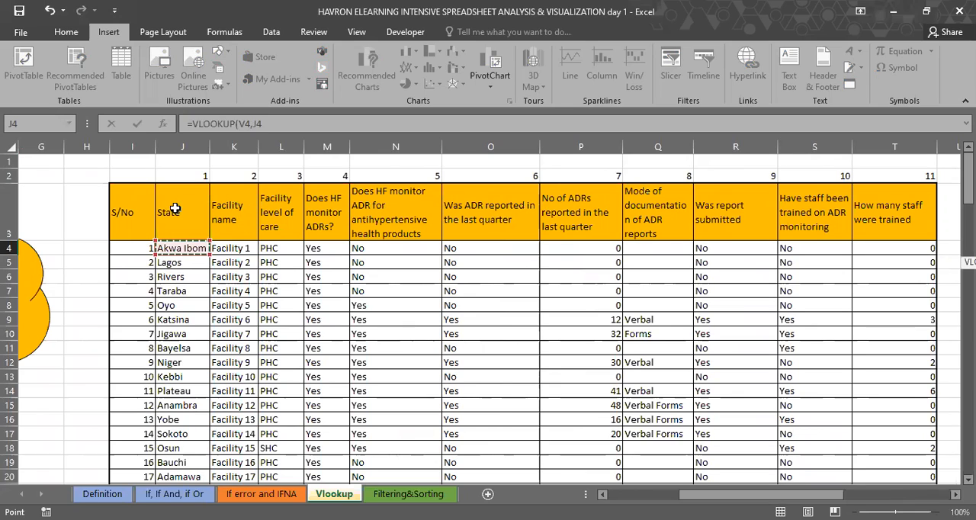
click(179, 238)
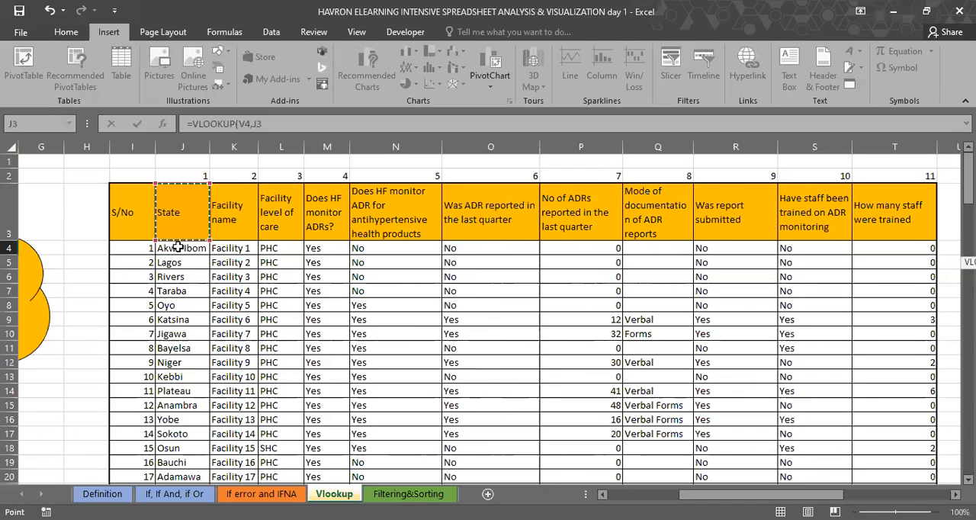
click(177, 247)
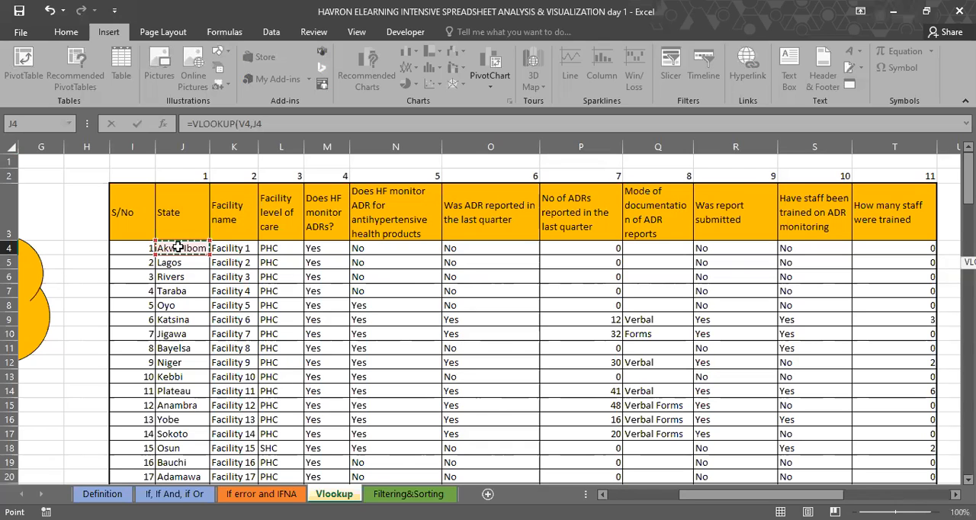
key(ctrl+shift+Right)
key(ctrl+shift+Down)
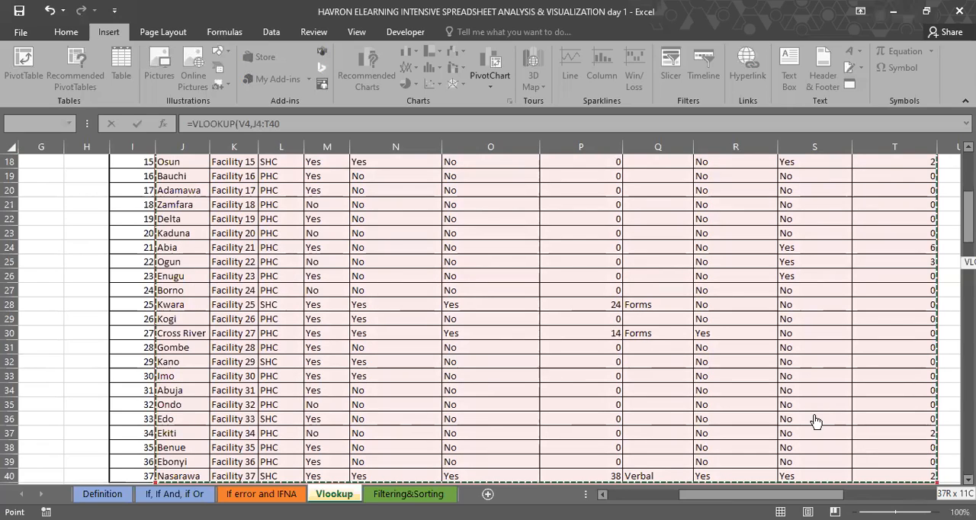
text(,)
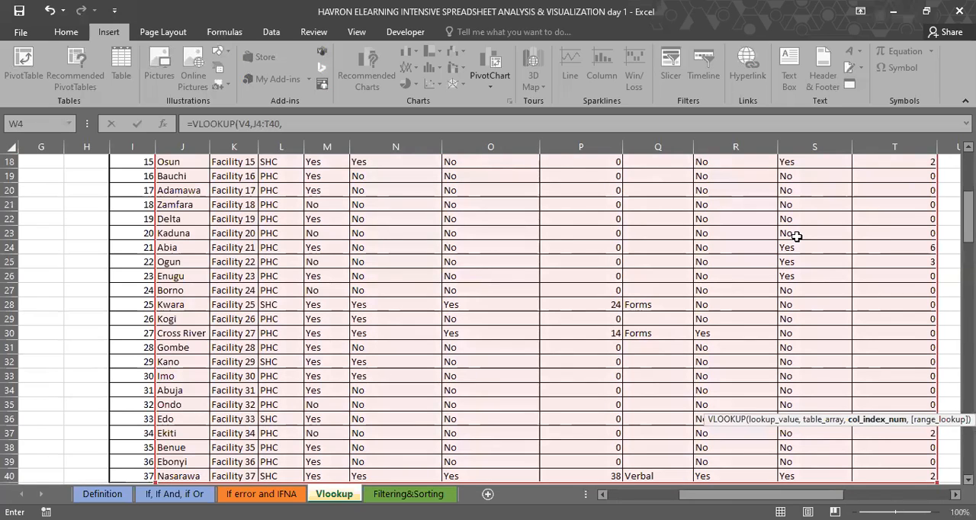
Step: Complete the W4 VLOOKUP with column index 7 and FALSE for an exact match
scroll(841, 349, up, 6)
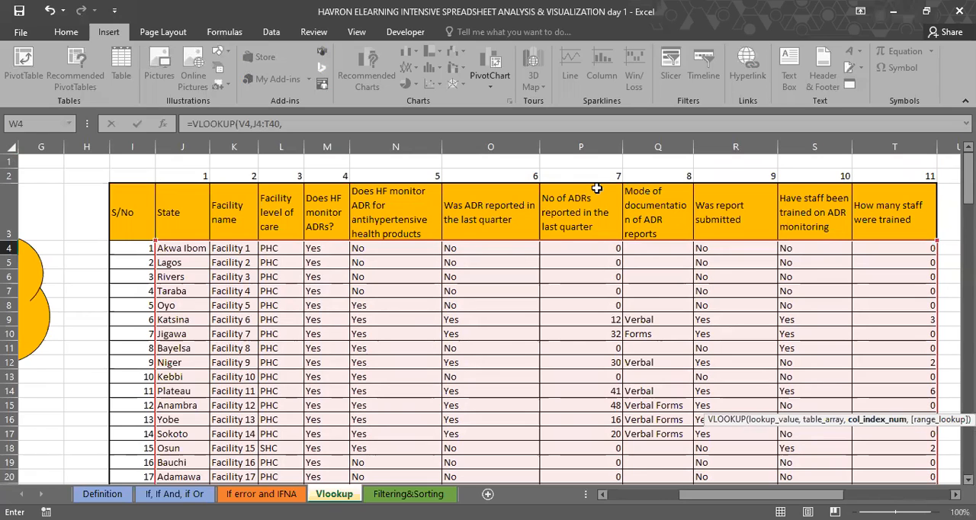
text(7,)
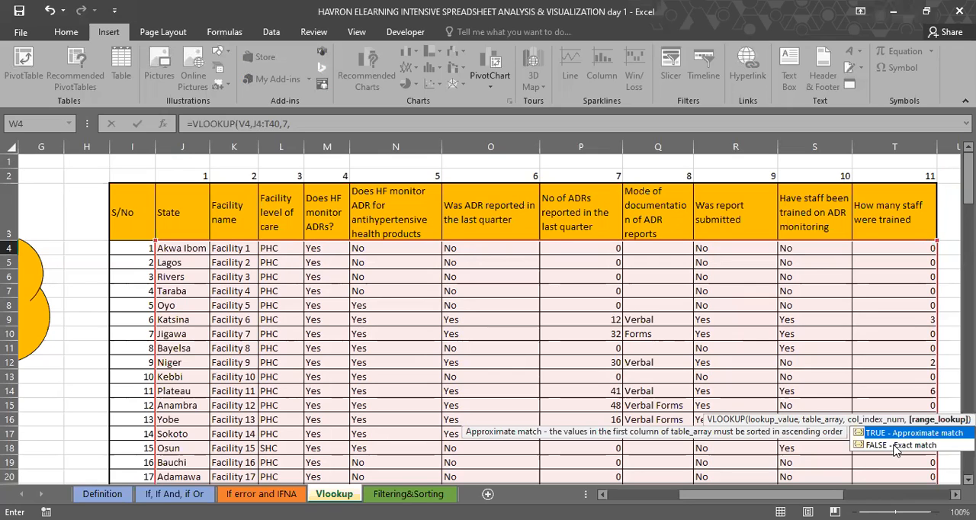
click(896, 446)
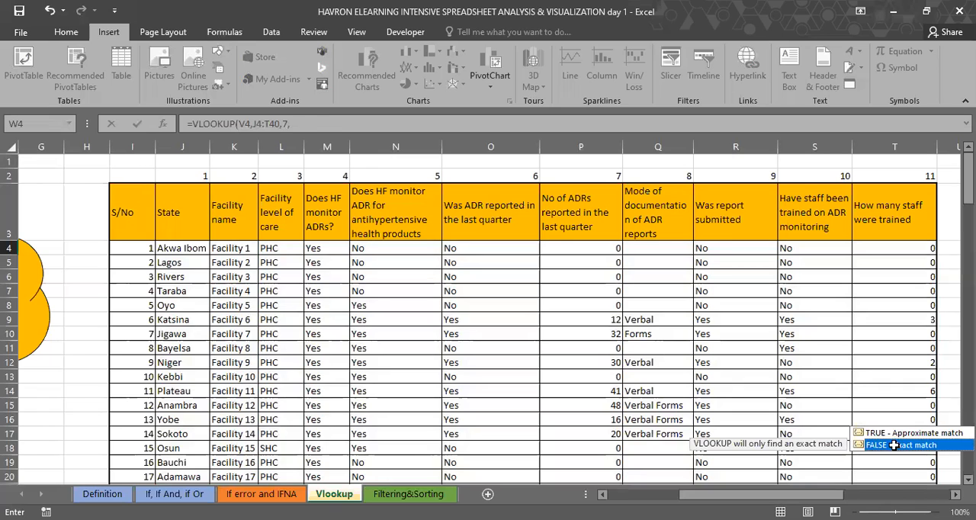
double_click(894, 445)
key(Return)
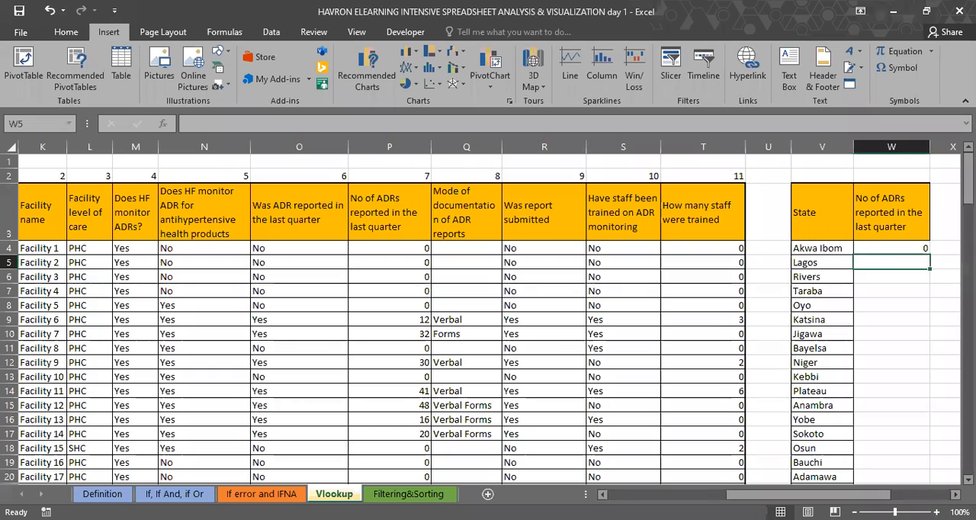
Step: Fill the VLOOKUP formula from W4 down the No of ADRs reported column for the remaining states
click(907, 250)
drag(929, 255, 930, 375)
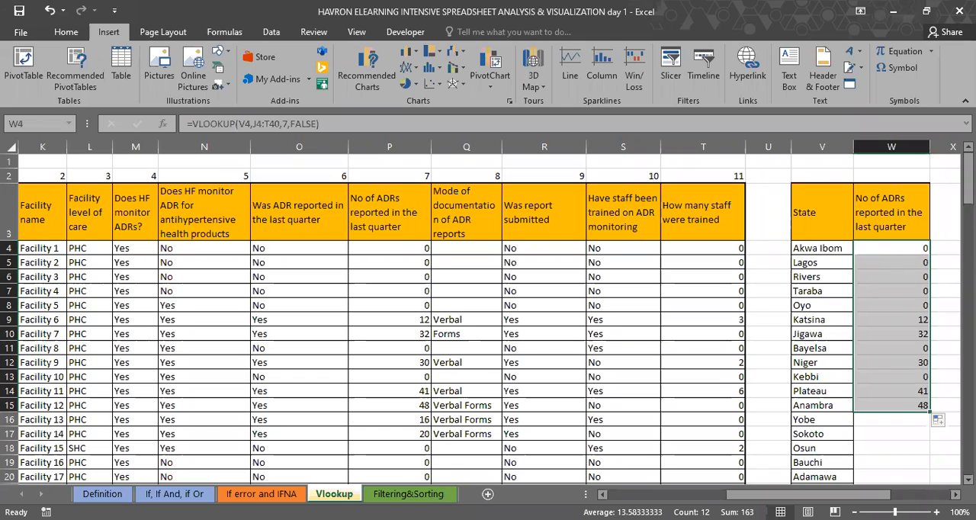
click(891, 405)
drag(931, 413, 930, 482)
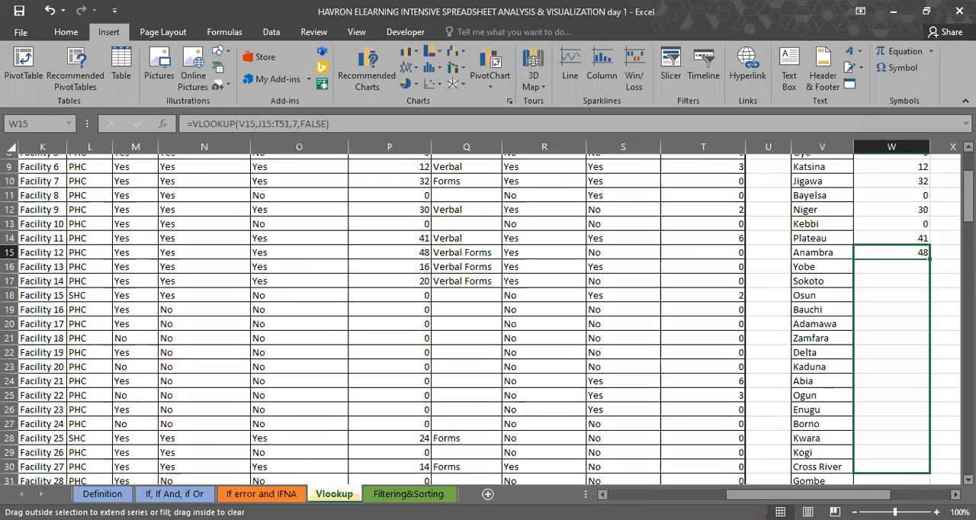
drag(930, 482, 930, 467)
Step: Compare the looked-up ADR values in column W with source column P, and check the W4 formula and its lookup state in V4
scroll(923, 401, up, 9)
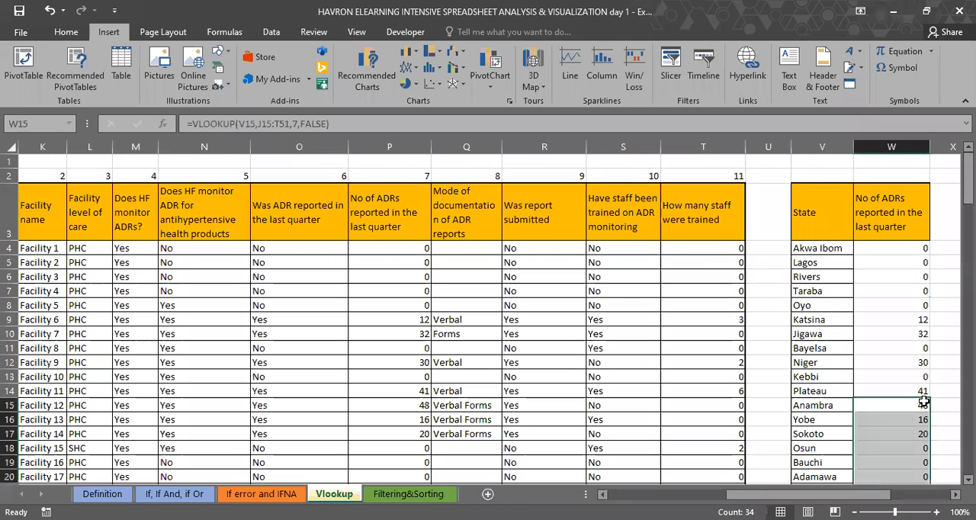
click(880, 250)
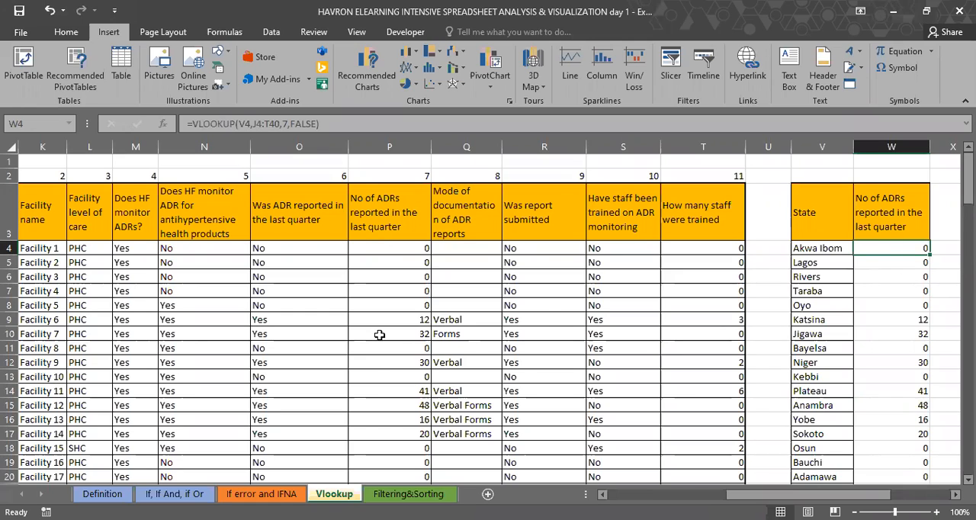
drag(380, 249, 379, 335)
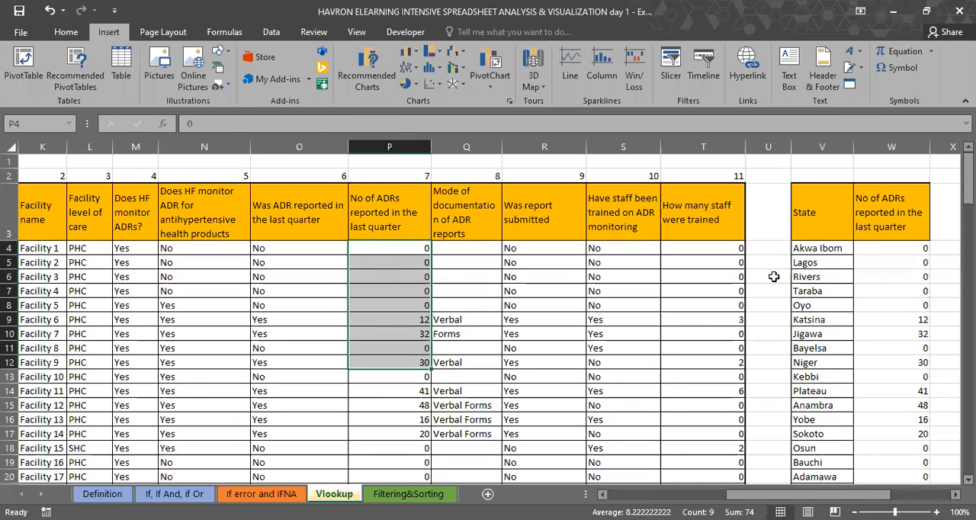
click(891, 248)
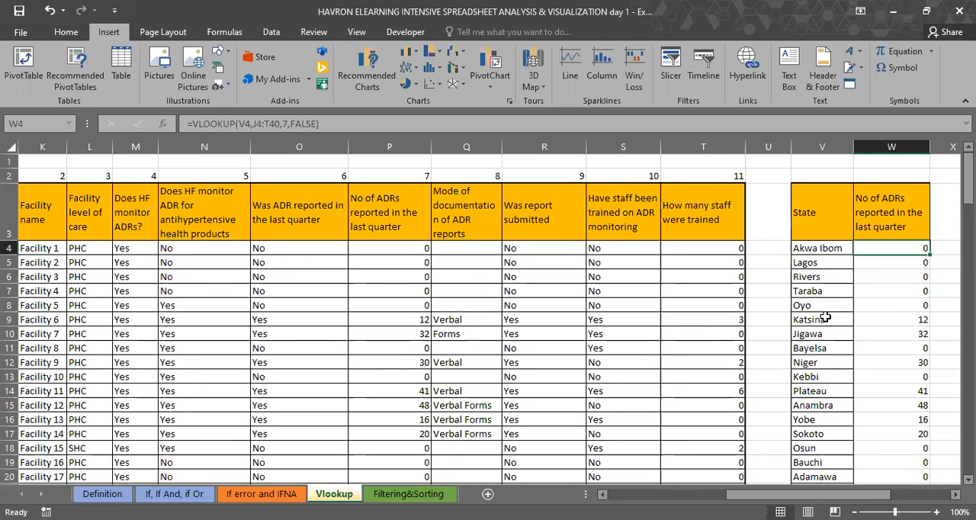
click(817, 249)
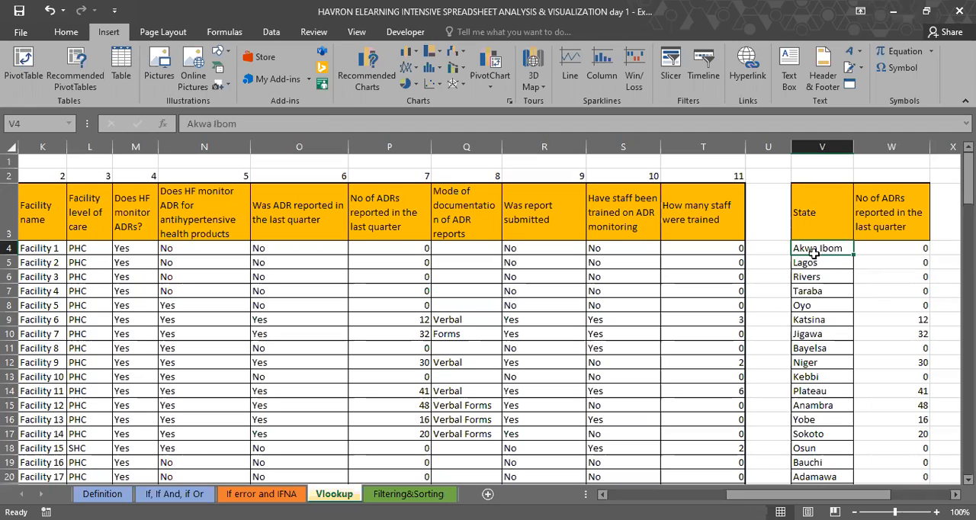
Step: Set the lookup state in V4 to Katsina
key(Down)
key(Down)
key(Down)
key(Down)
key(Down)
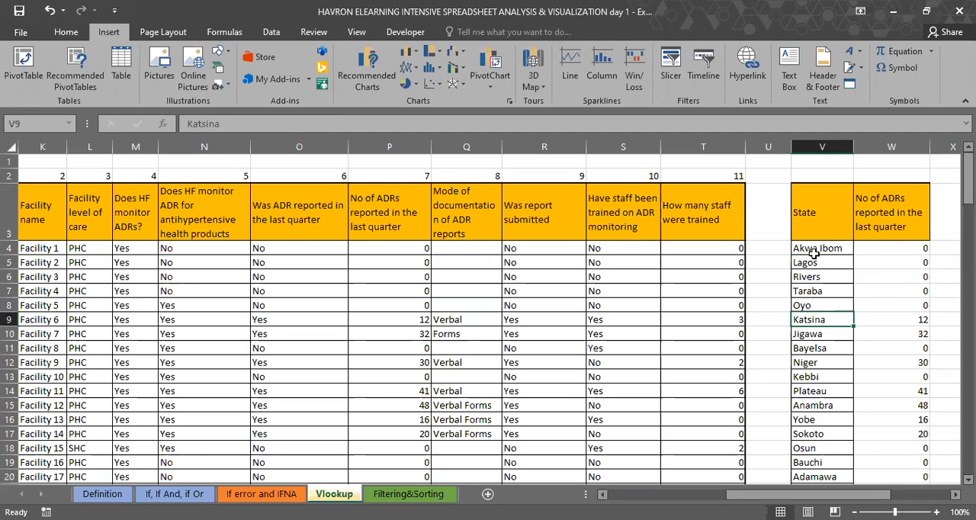
click(815, 253)
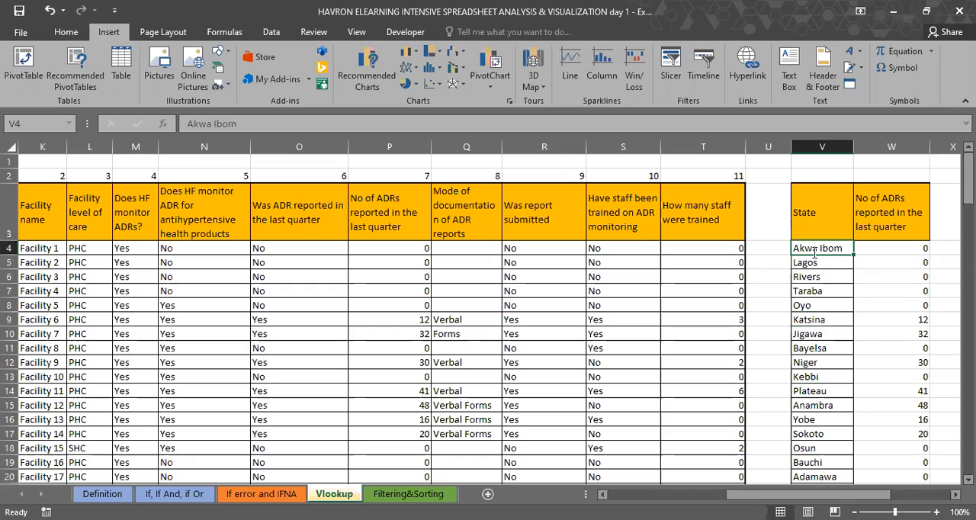
text(Katsina)
key(Return)
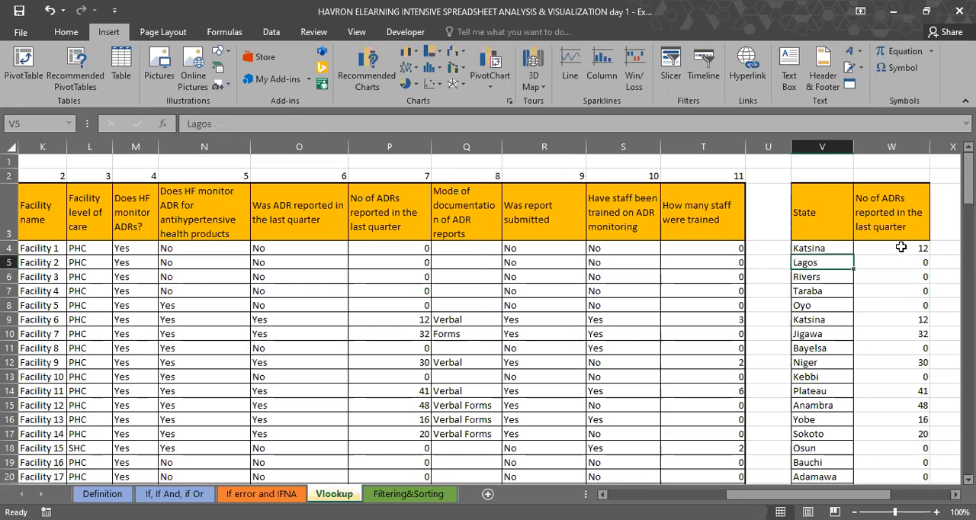
Step: Check the W4 VLOOKUP result for Katsina against the State and No of ADRs reported columns of the source table
click(900, 246)
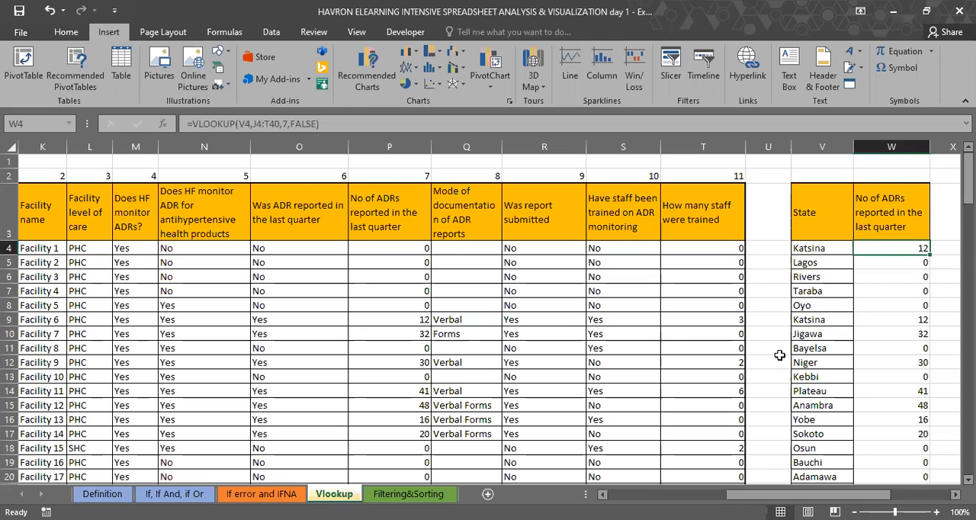
scroll(864, 253, left, 1)
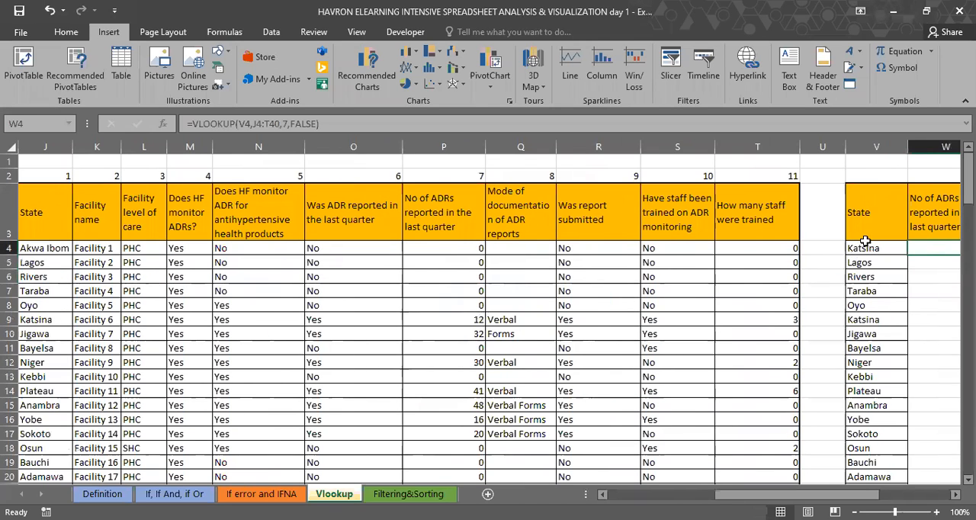
click(864, 242)
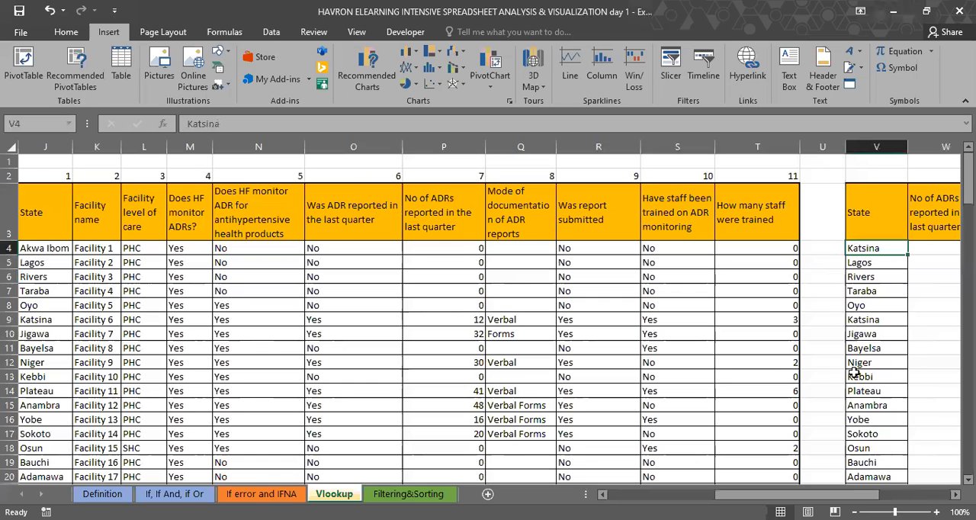
scroll(883, 408, right, 2)
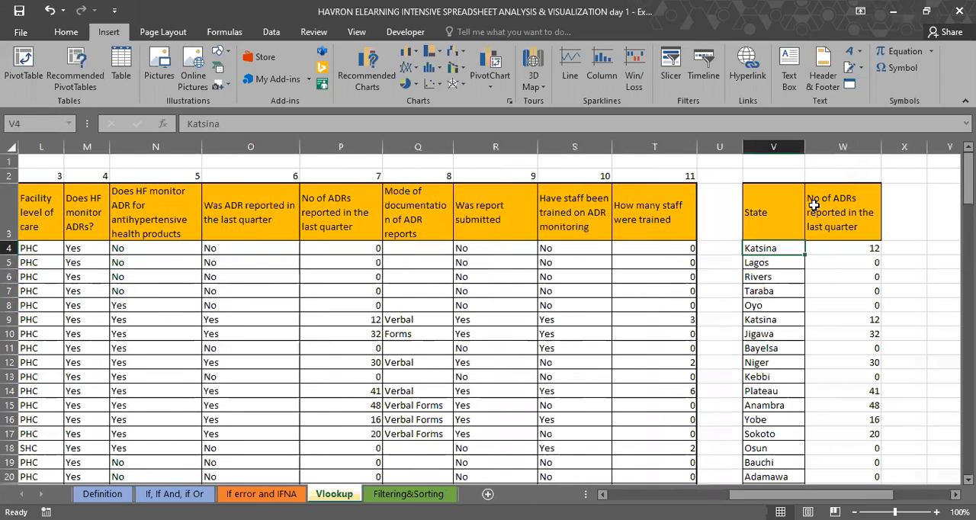
scroll(814, 206, right, 1)
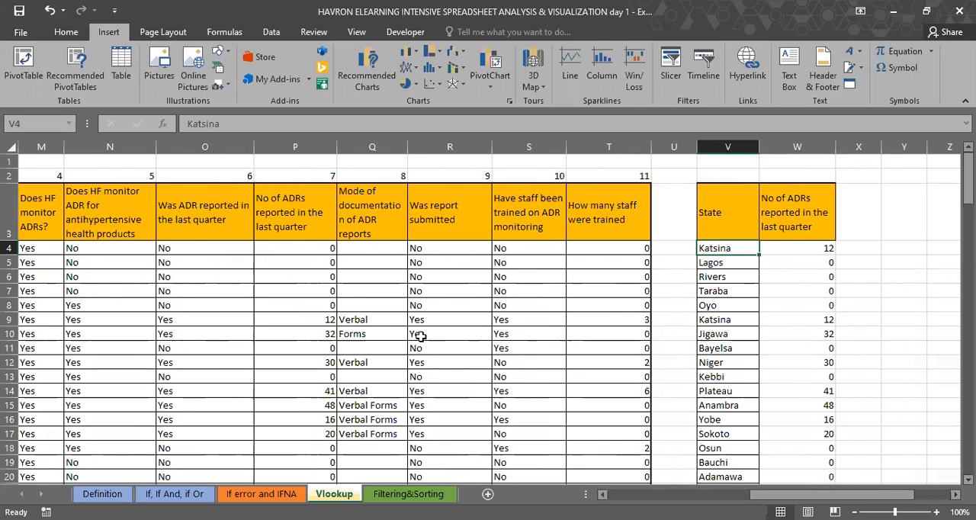
scroll(278, 303, left, 4)
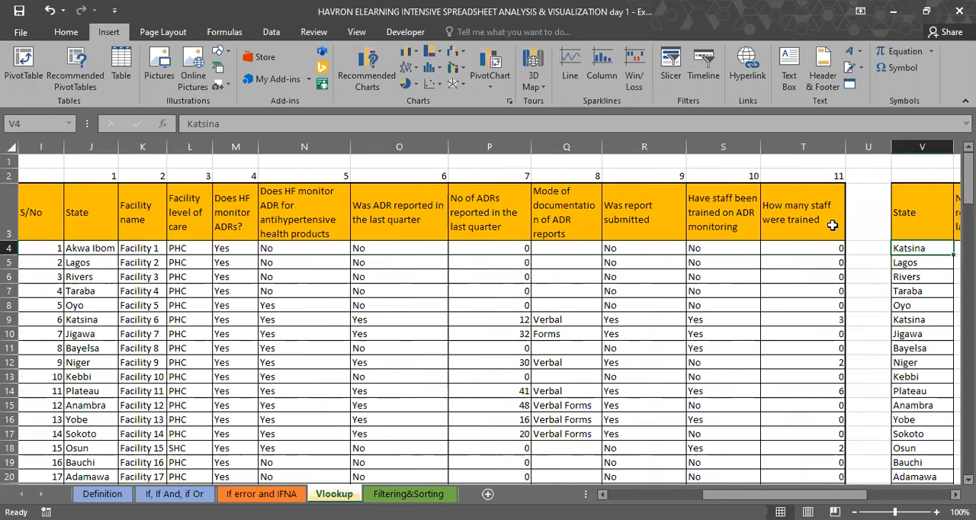
scroll(833, 225, right, 2)
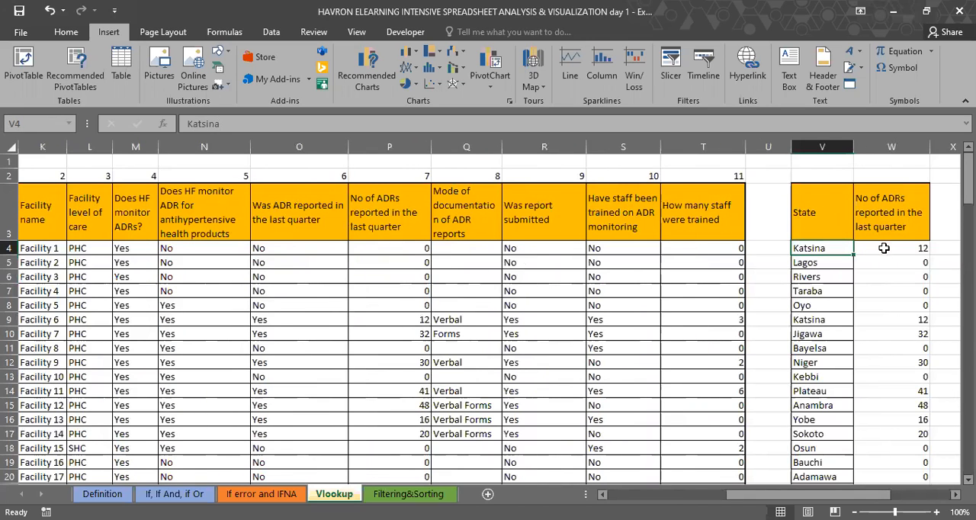
click(876, 250)
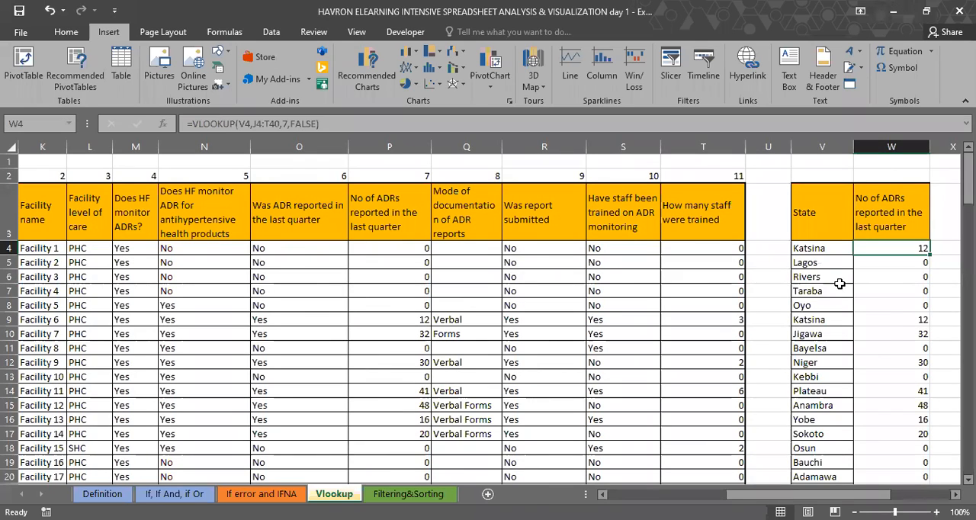
scroll(891, 328, right, 1)
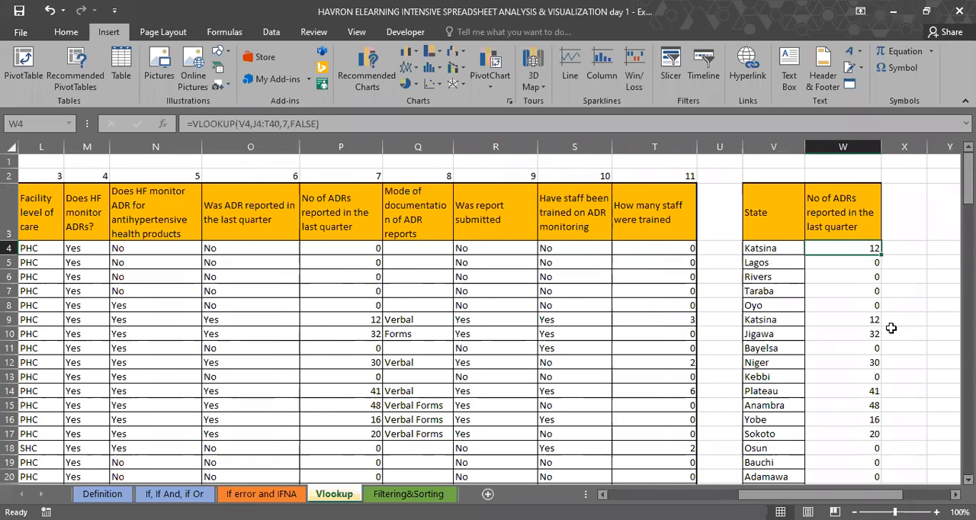
scroll(890, 327, right, 2)
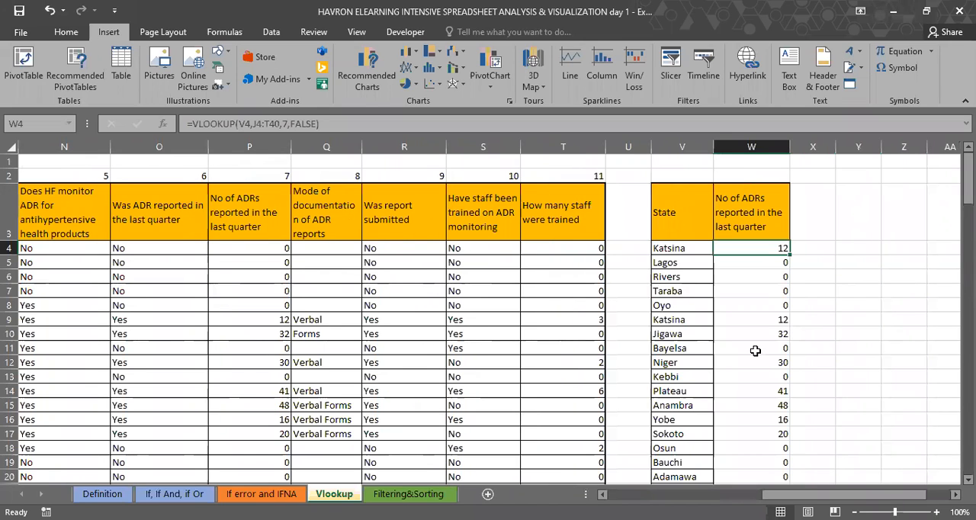
Step: Examine the #N/A cells W41:W48 below the last state and compare the table array references in W41, W4 and W13
scroll(755, 350, down, 2)
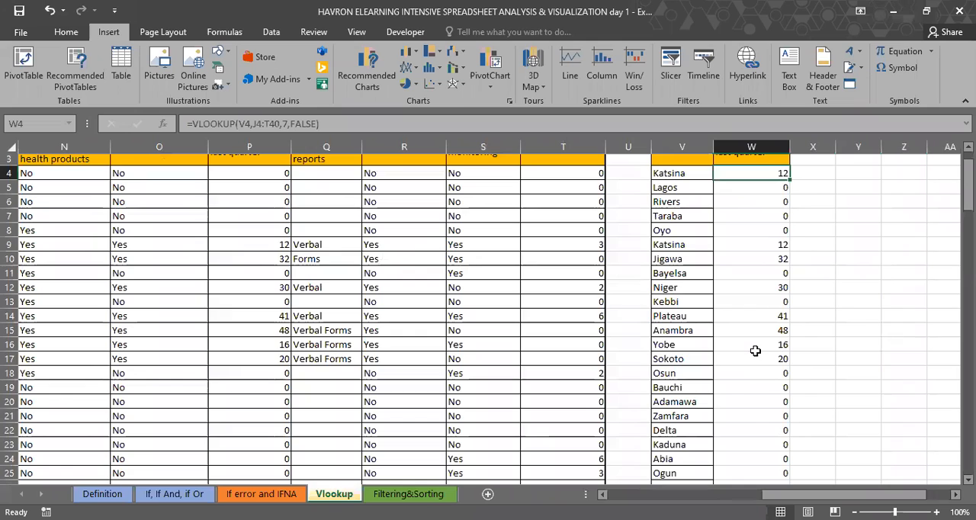
scroll(755, 350, down, 8)
drag(745, 347, 747, 445)
drag(744, 346, 744, 444)
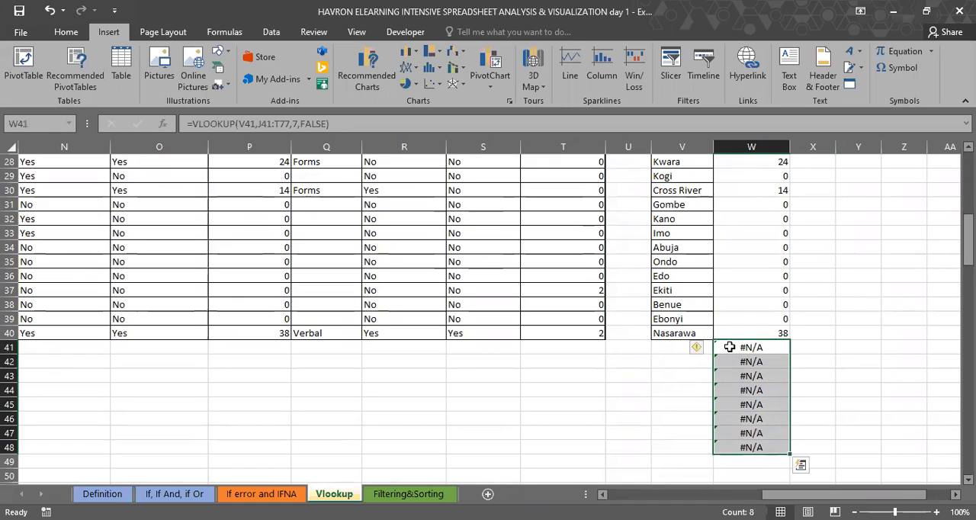
double_click(729, 347)
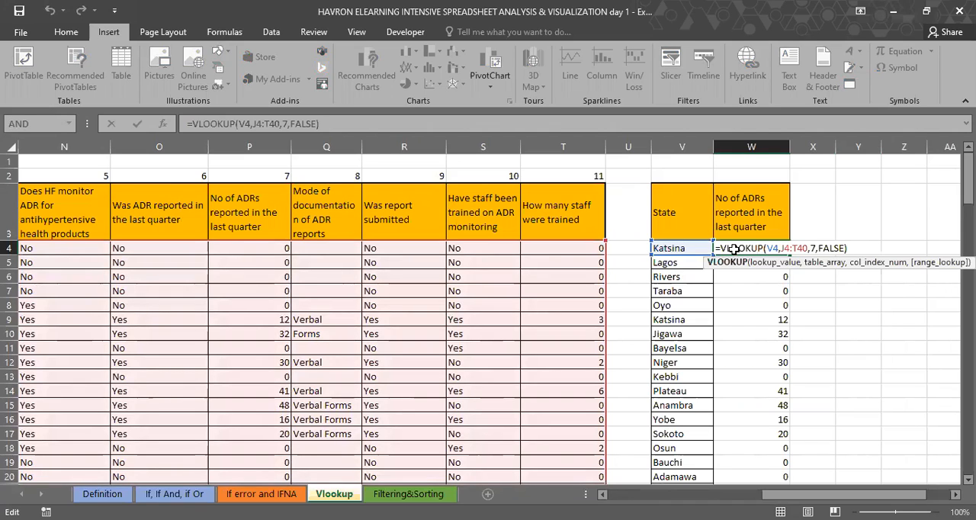
click(751, 377)
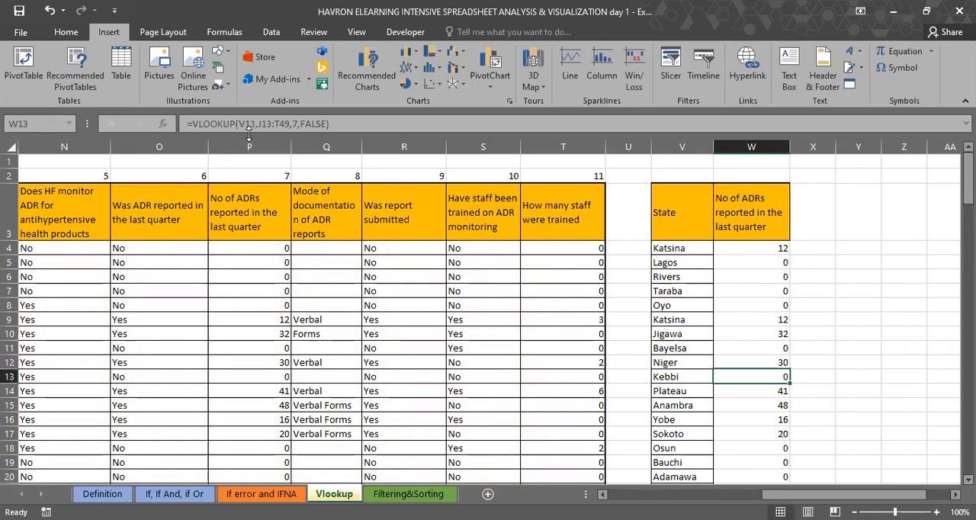
double_click(751, 377)
key(Escape)
Step: Make the W4 VLOOKUP table array absolute as $J$4:$T$40 and fill the formula down column W to row 48
click(752, 247)
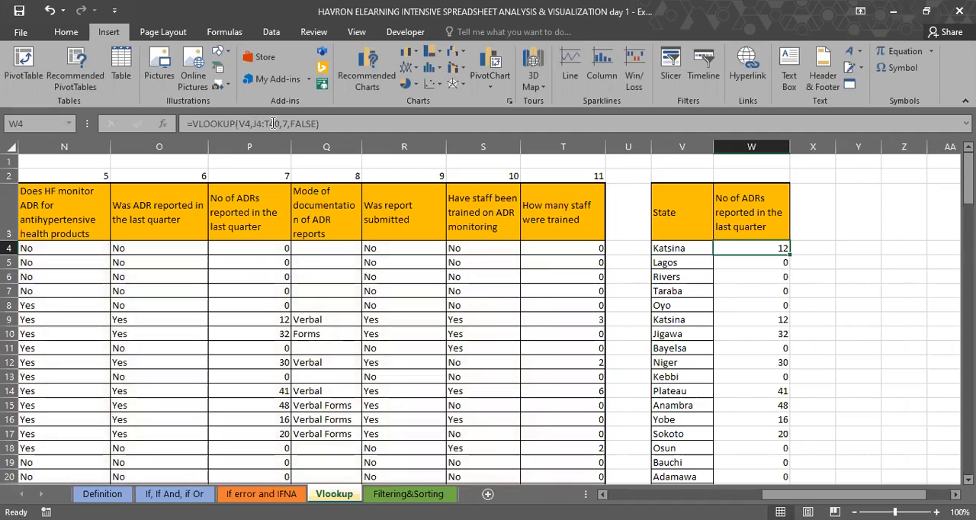
click(277, 123)
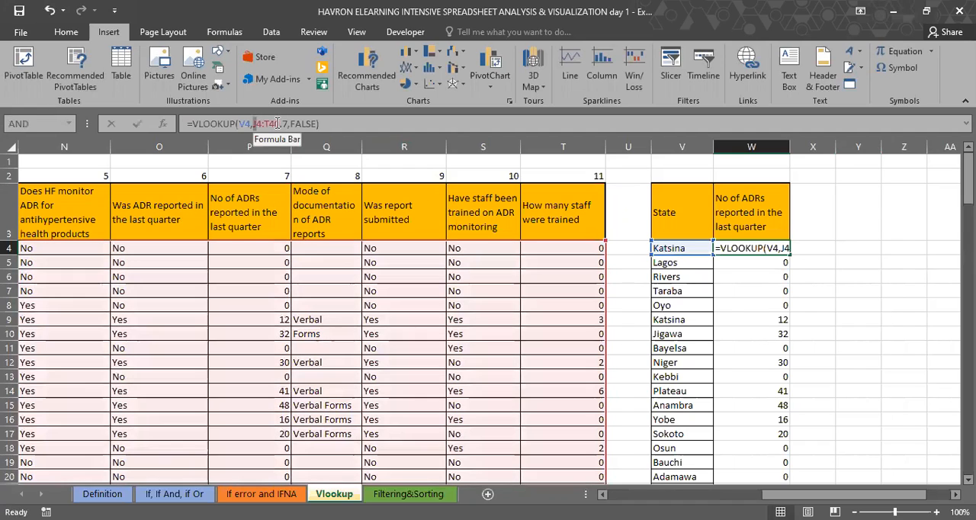
double_click(279, 123)
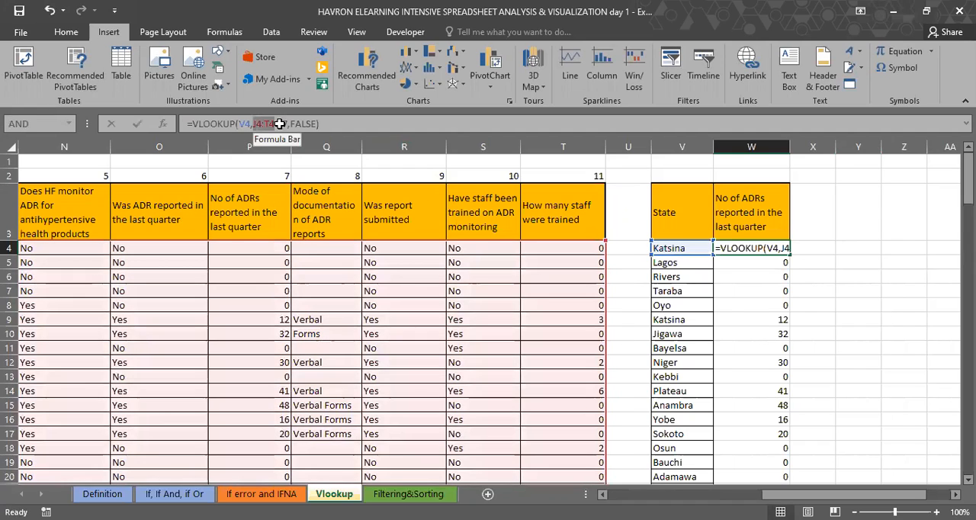
key(F4)
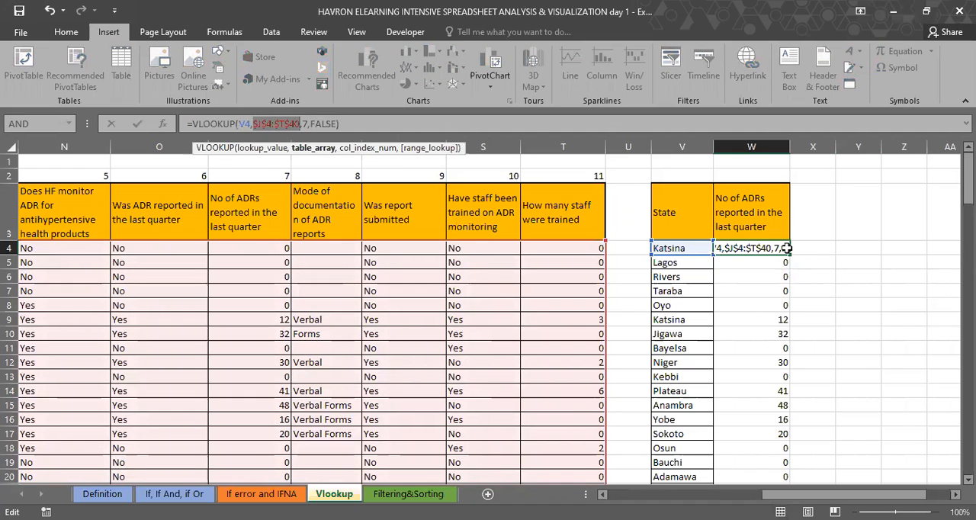
key(Return)
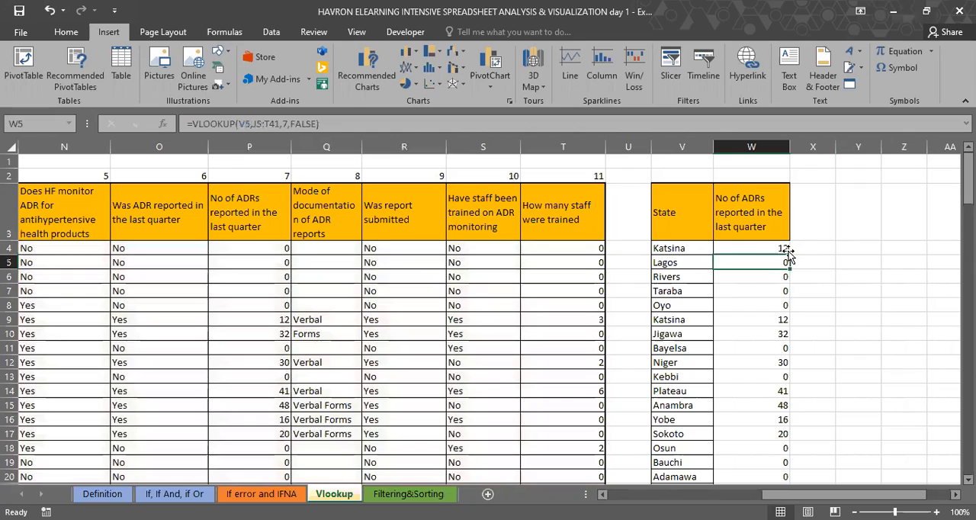
click(785, 250)
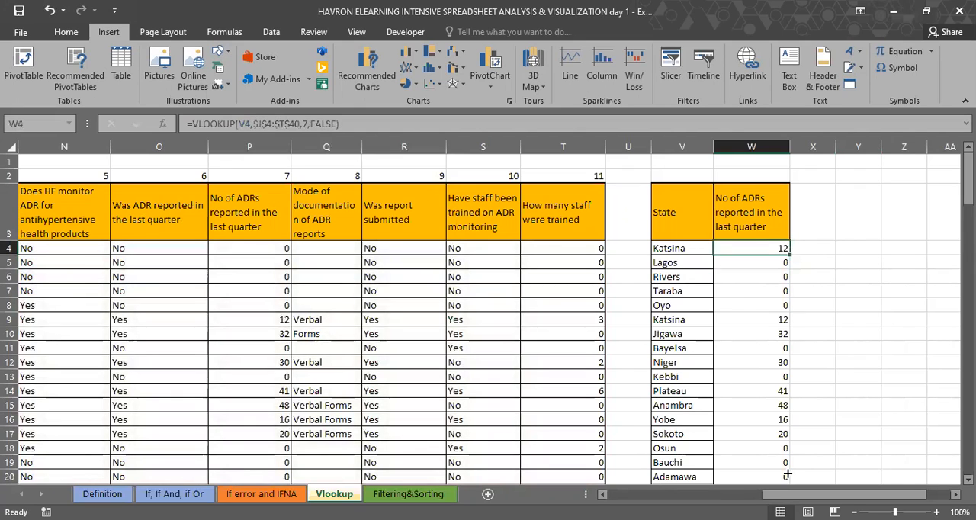
drag(787, 474, 787, 478)
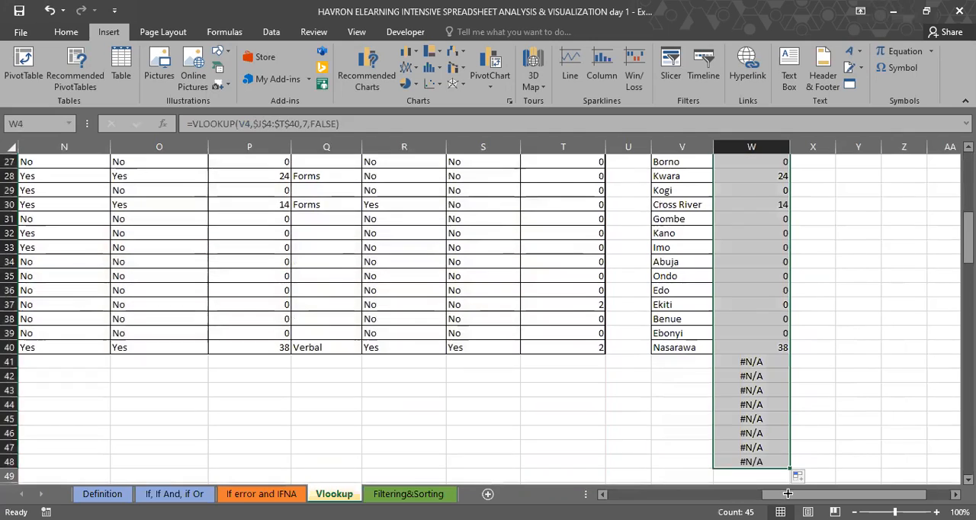
Step: Inspect the VLOOKUP arguments in W41 and review the #N/A cells W41:W48
click(743, 362)
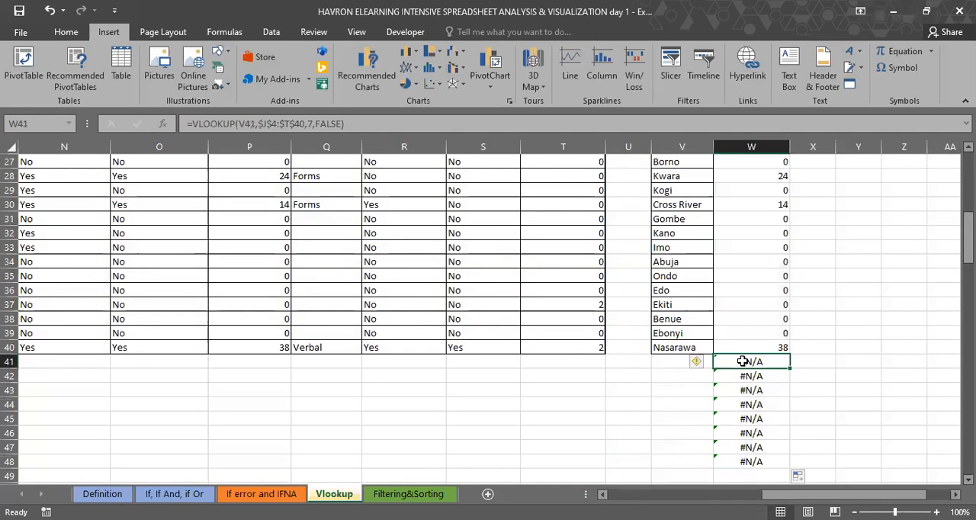
double_click(743, 361)
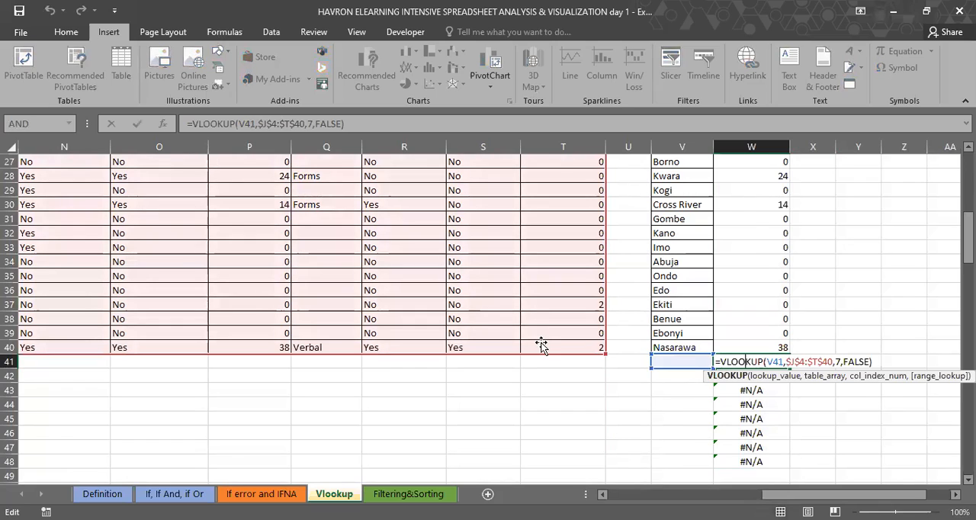
key(Escape)
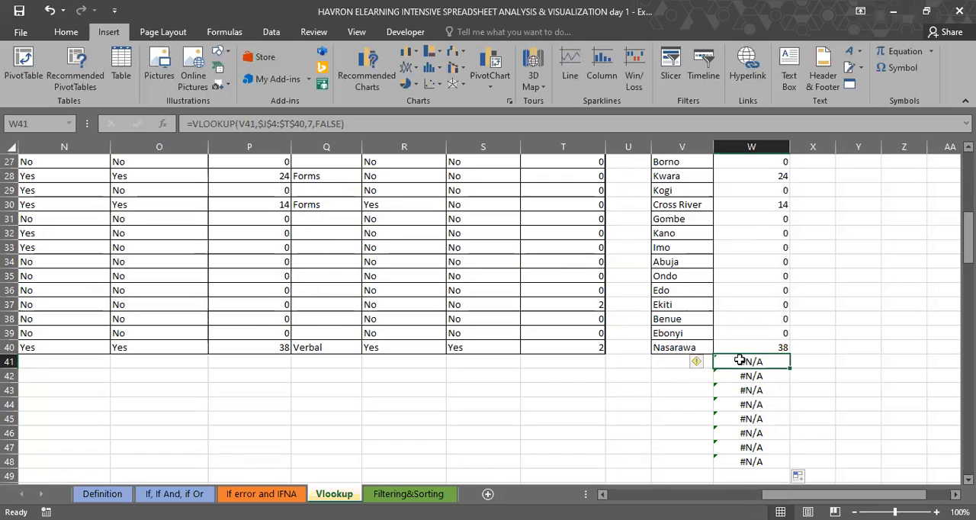
shift+click(744, 461)
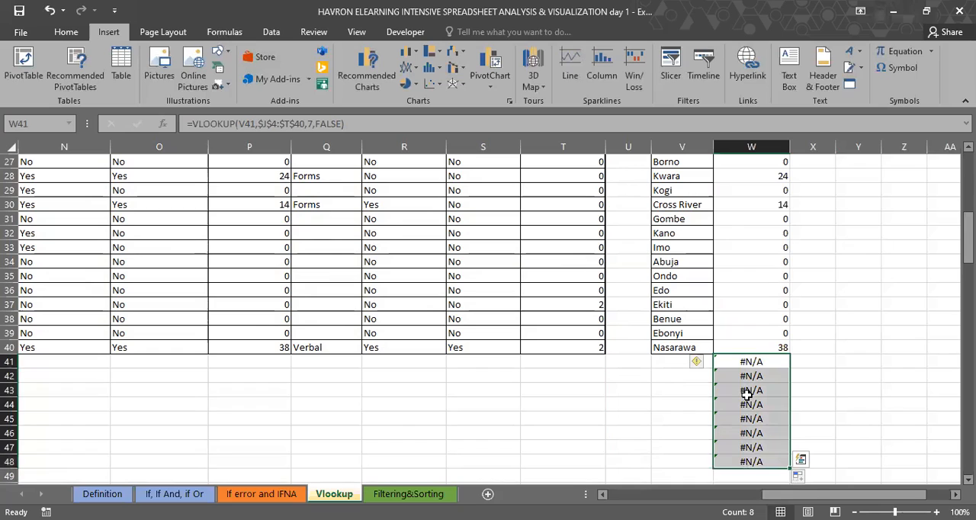
Step: Enter Washington, Miami, Ghana and Nigeria as additional lookup states in V41:V44 under Nasarawa
key(Left)
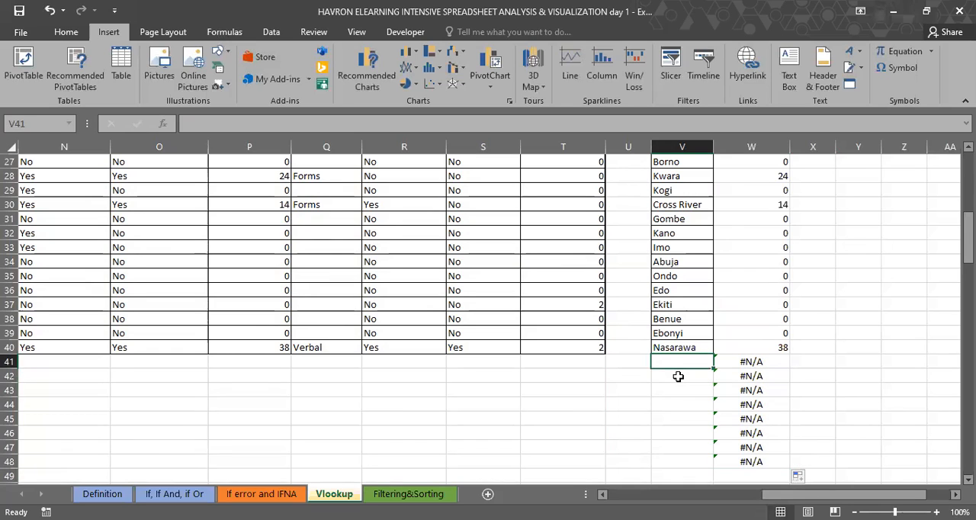
text(Wash)
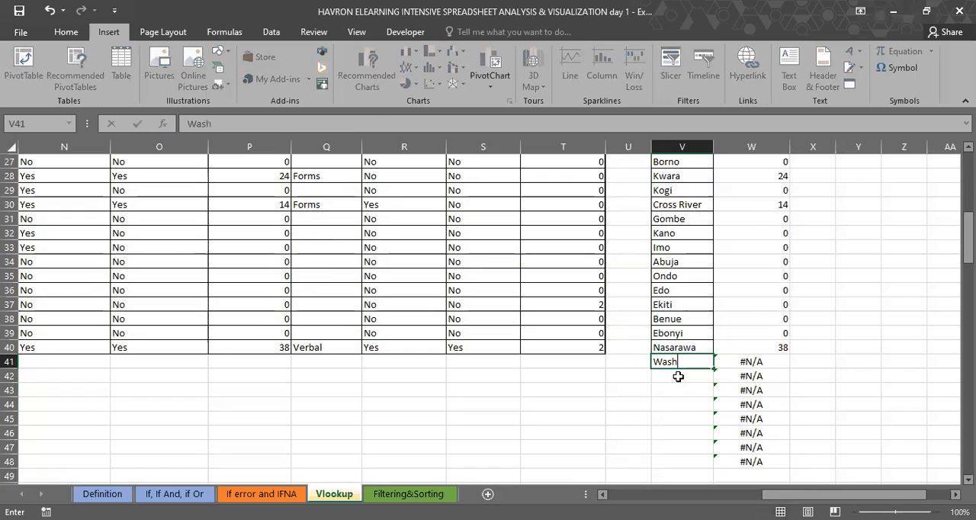
text(ington)
key(Return)
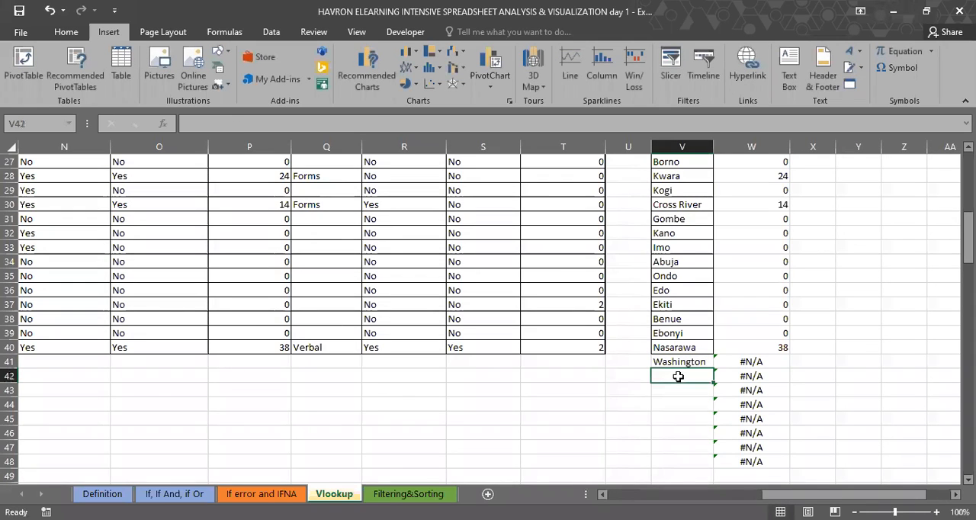
text(Mi)
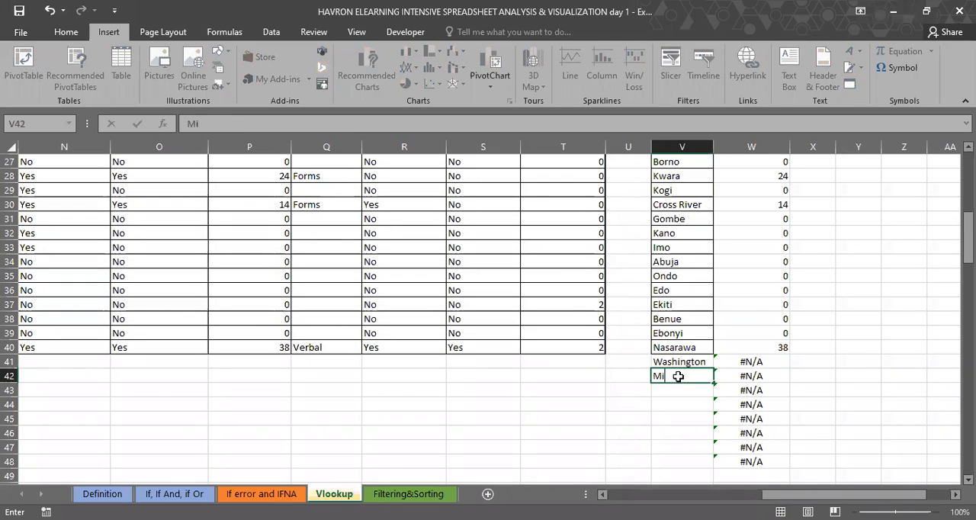
text(ami)
key(Return)
text(GHana)
key(Return)
text(N)
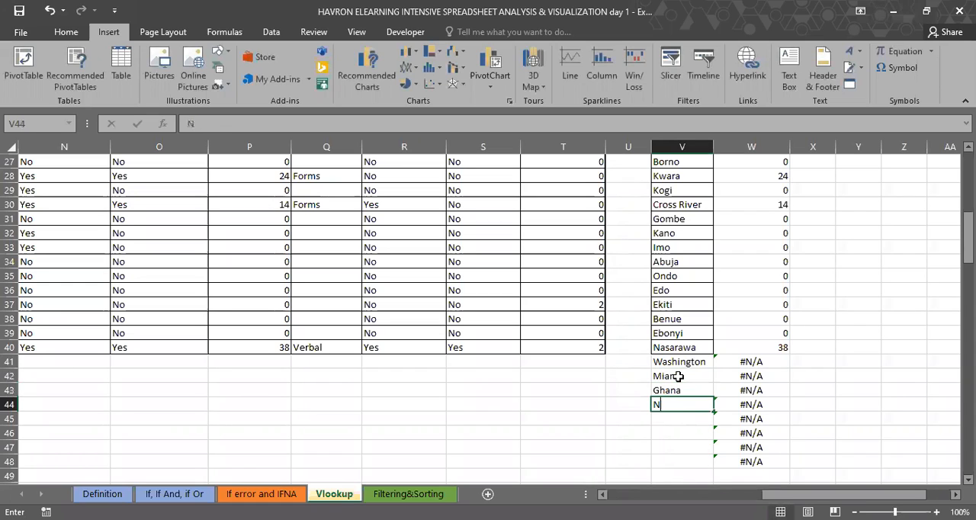
text(igeria)
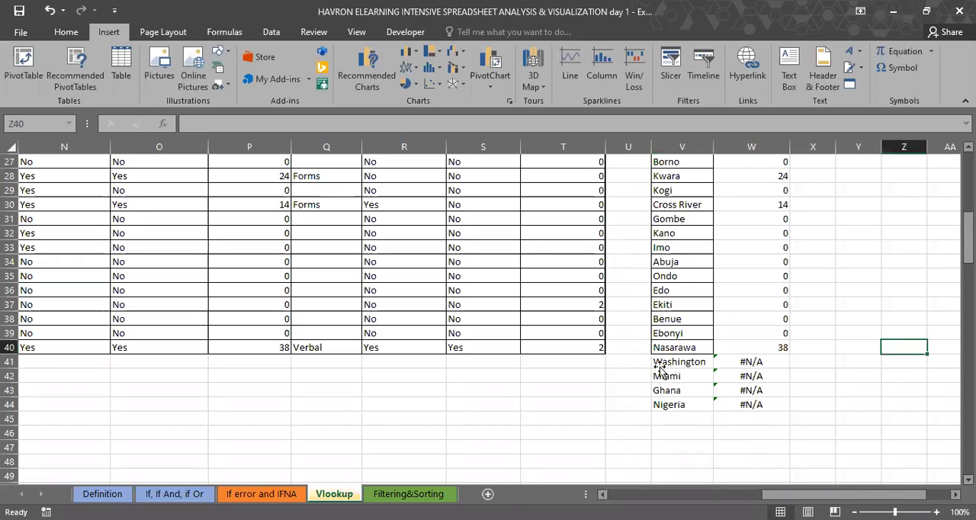
Step: Inspect the VLOOKUP formula in W41 beside Washington without changing it
double_click(767, 360)
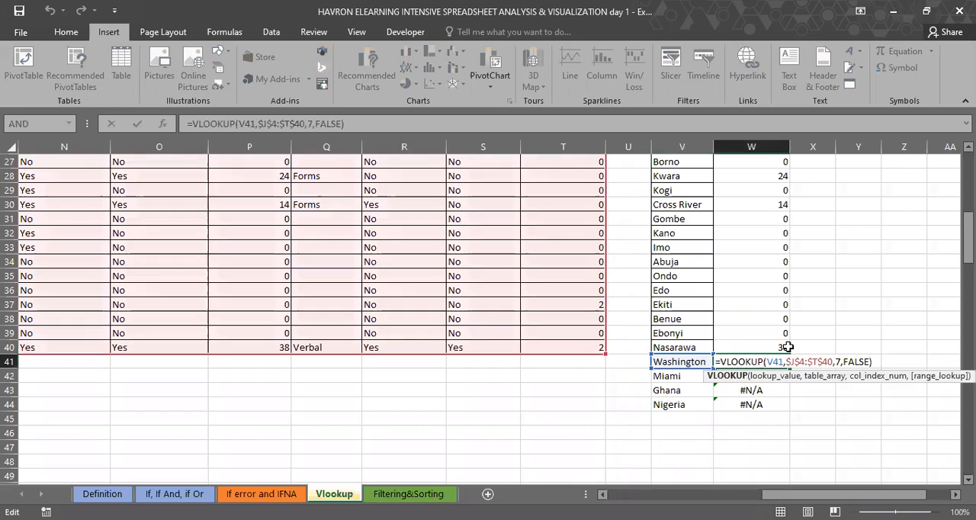
key(Escape)
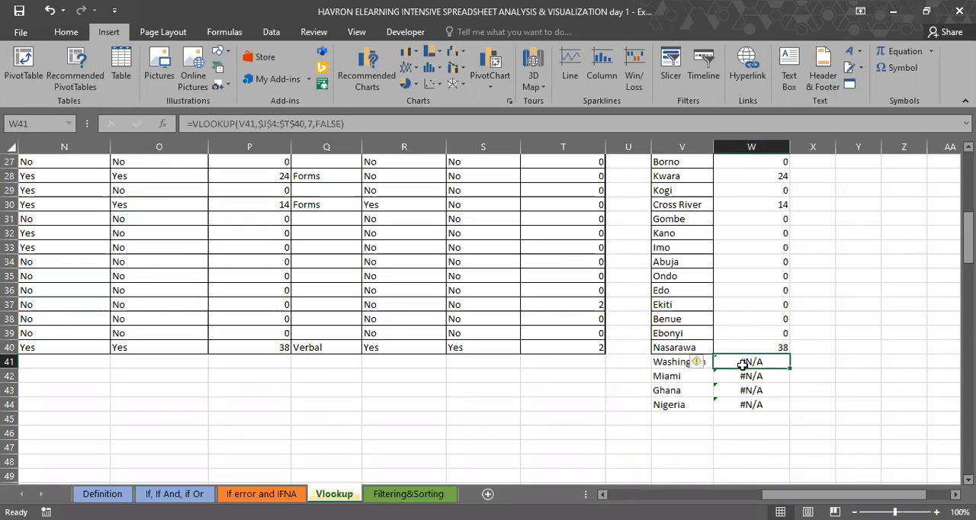
Step: Start replacing the W4 formula with a VLOOKUP nested inside IFNA, using V4 as the lookup value
scroll(742, 364, up, 1)
scroll(760, 244, up, 9)
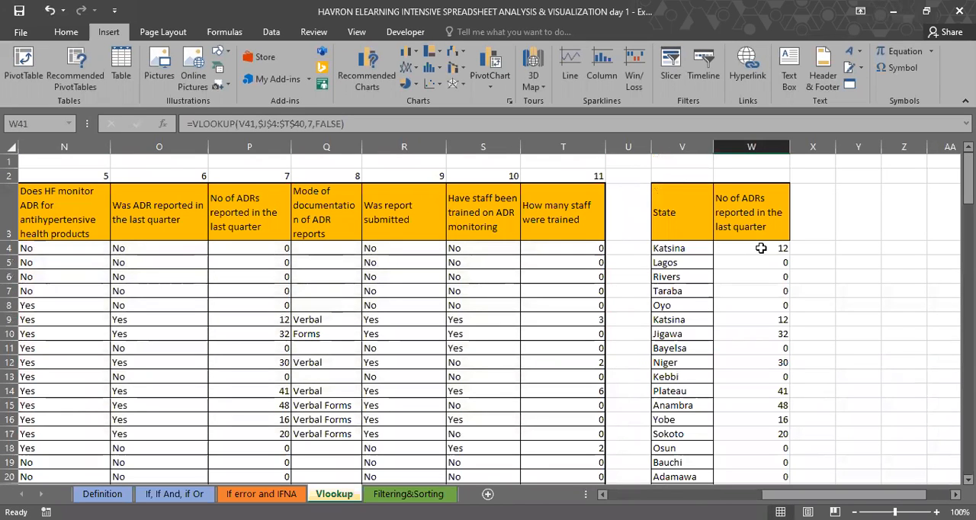
click(760, 248)
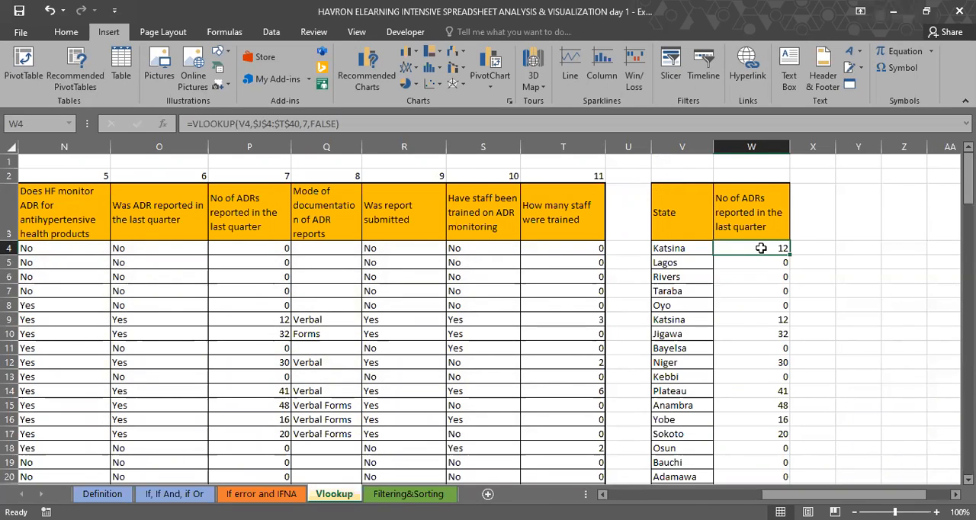
text(=)
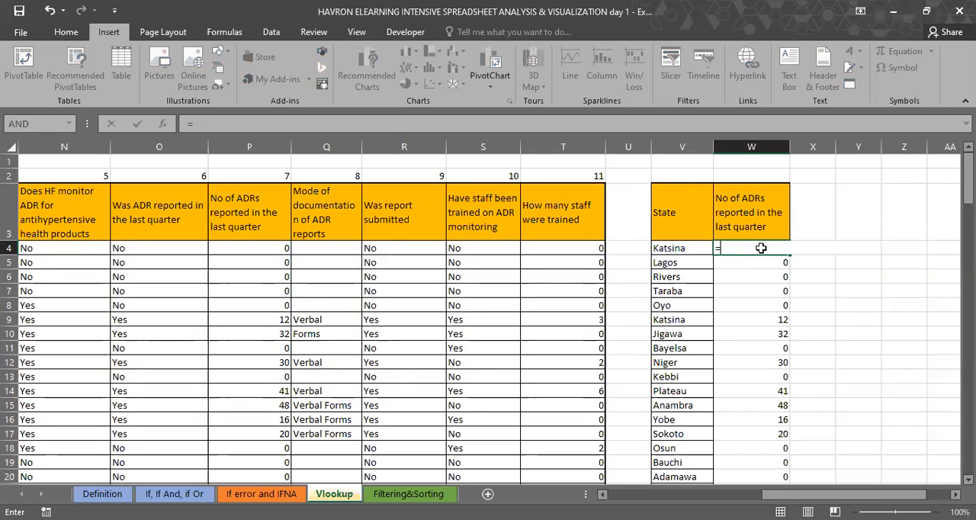
text(IFNA()
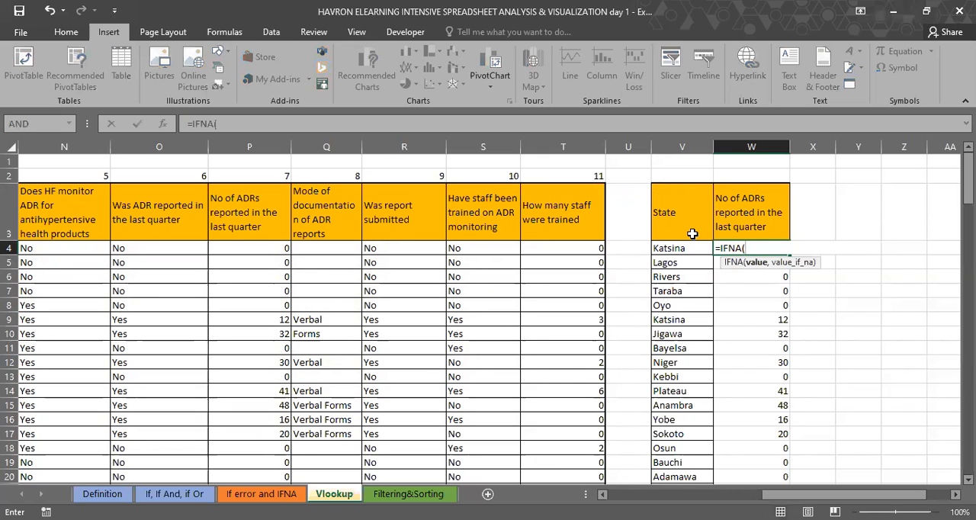
text(VLOOKUP()
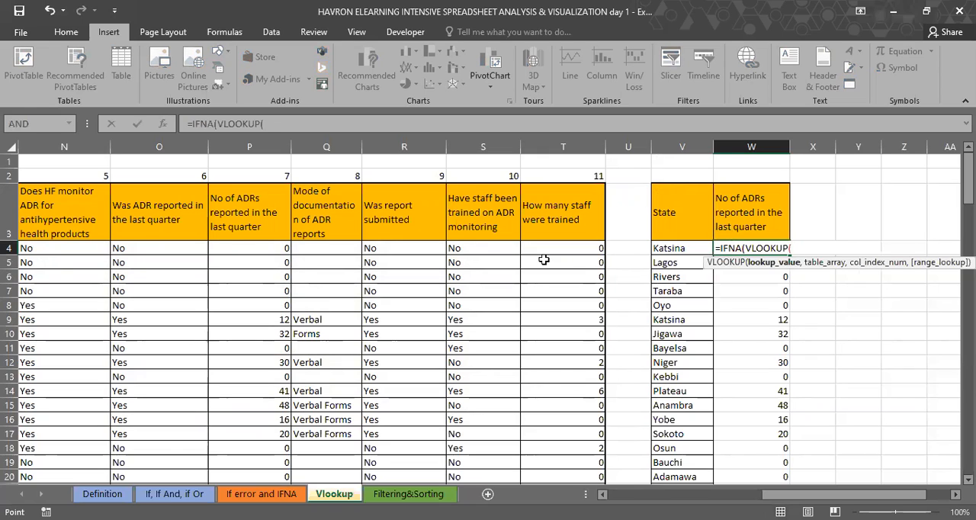
click(676, 248)
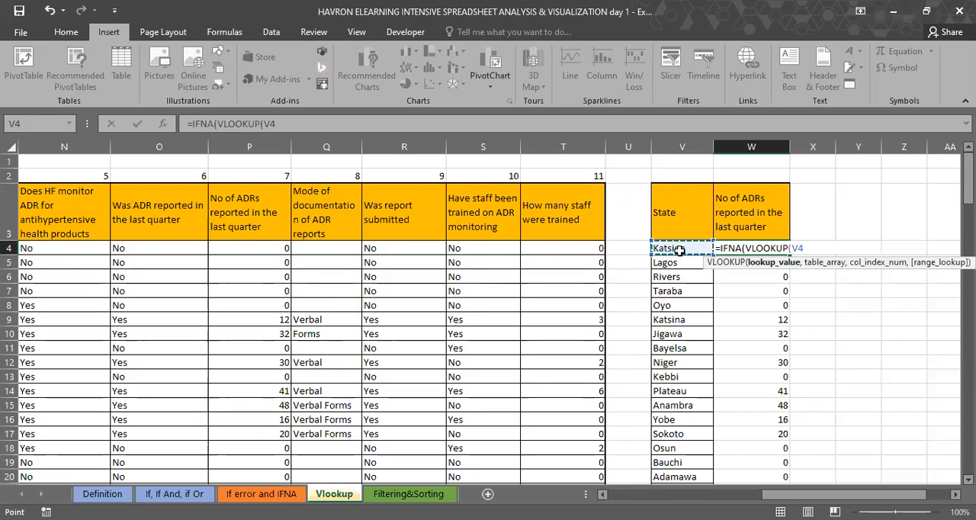
Step: Complete the nested VLOOKUP arguments with table array J4:T40, column index 7 and FALSE for an exact match
text(,)
scroll(356, 235, left, 2)
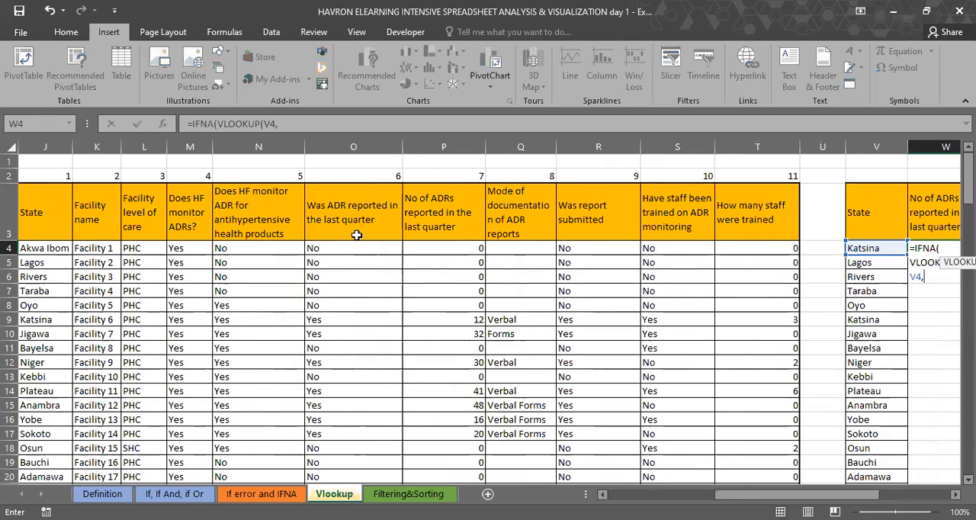
scroll(356, 235, left, 1)
click(139, 247)
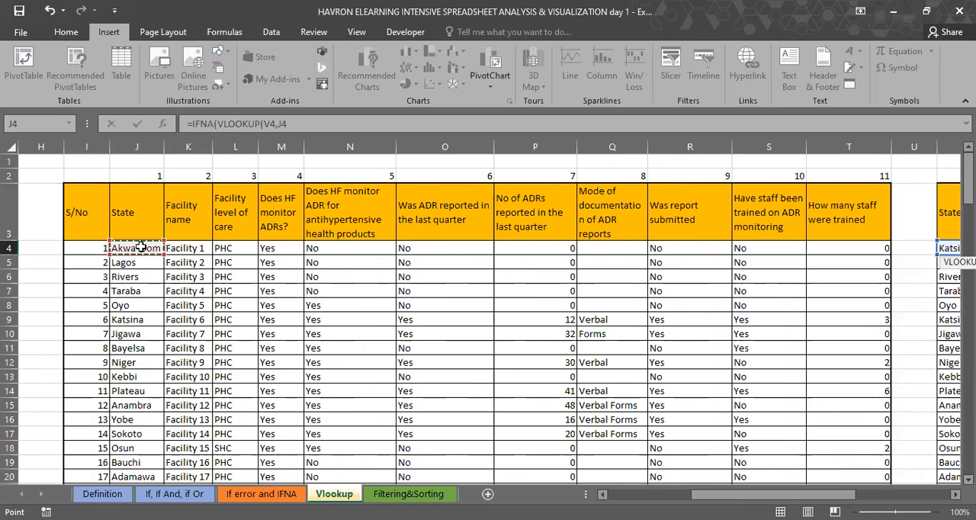
key(ctrl+shift+Right)
key(ctrl+shift+Down)
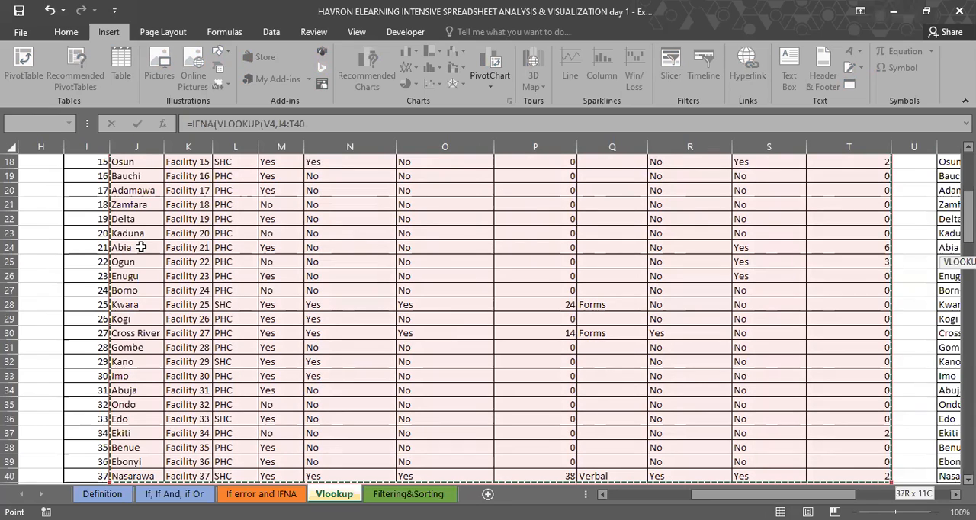
text(,7,FALSE))
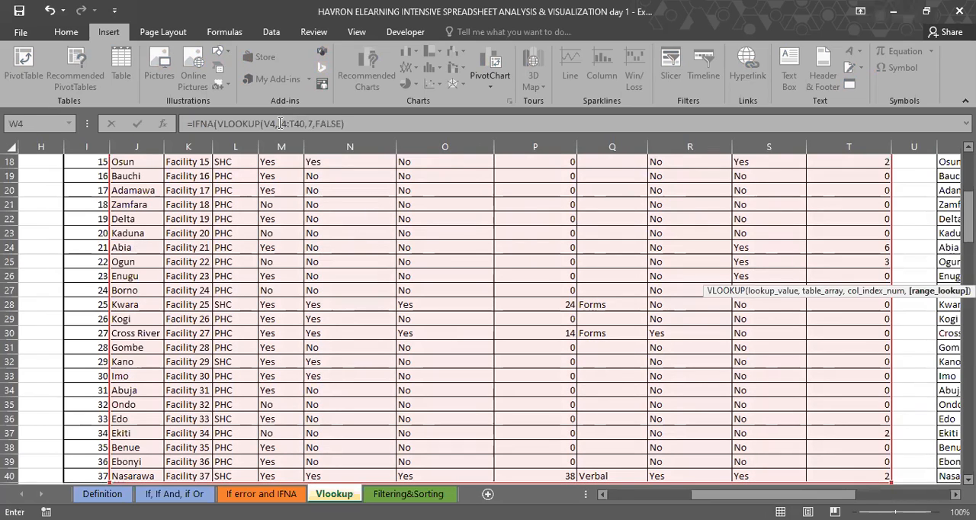
Step: Make the nested table array absolute as $J$4:$T$40 and try to commit the W4 formula
double_click(298, 123)
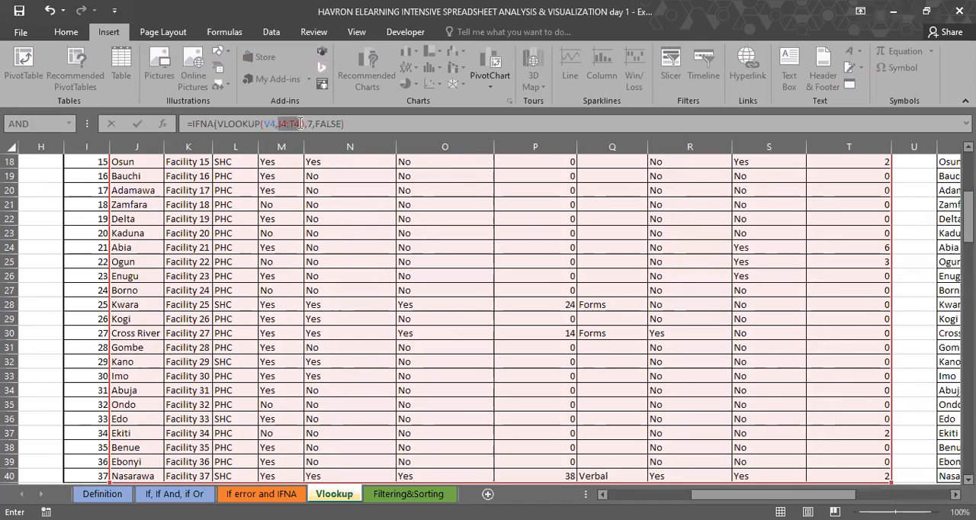
key(F4)
key(Return)
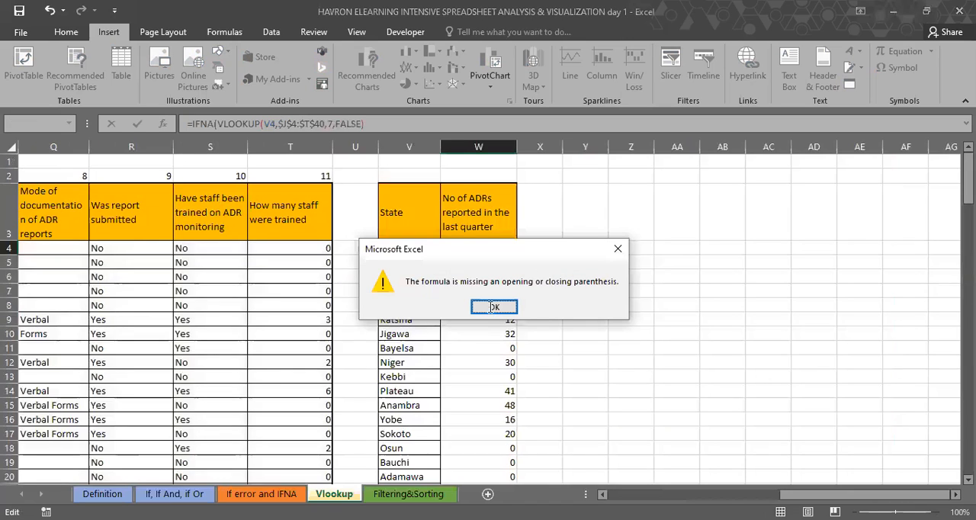
key(Return)
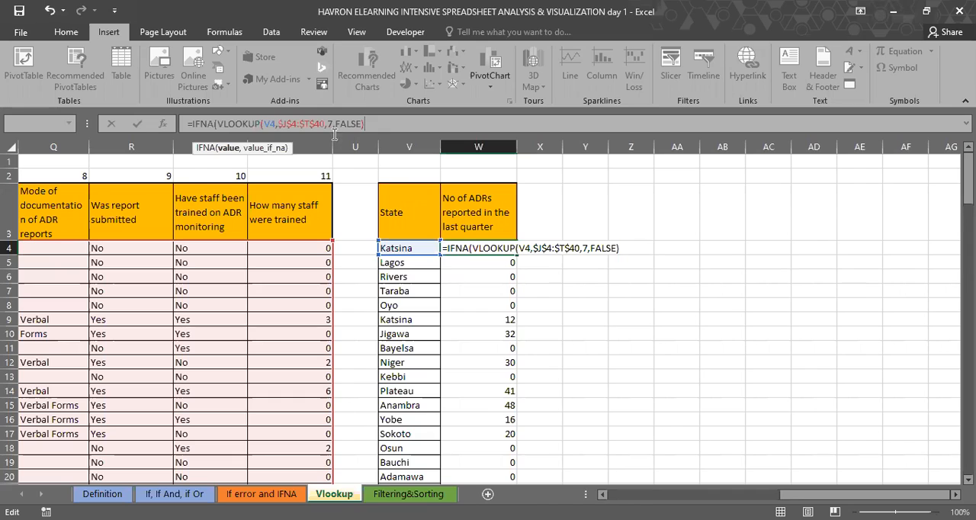
Step: Add "State not found" as the IFNA fallback value in W4 and fill the formula down column W to row 44
text(,)
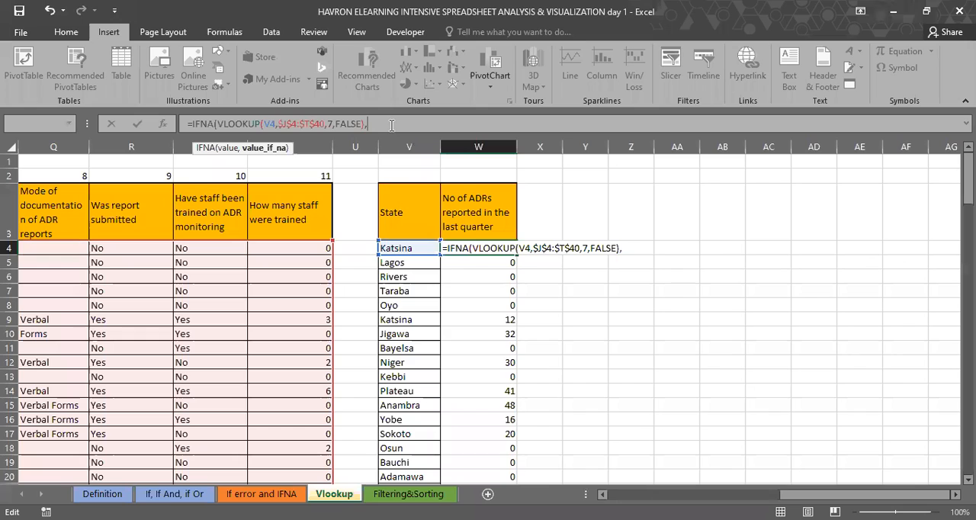
text("State not)
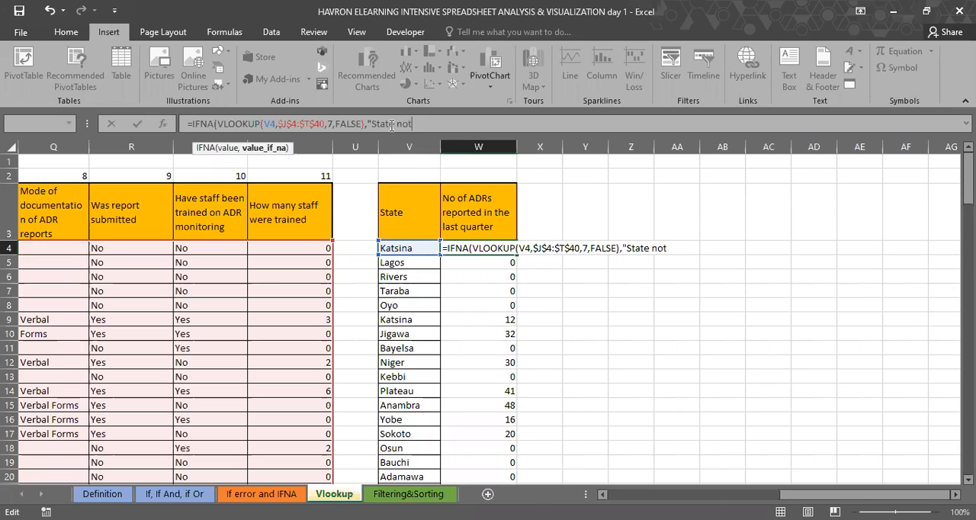
text( found"))
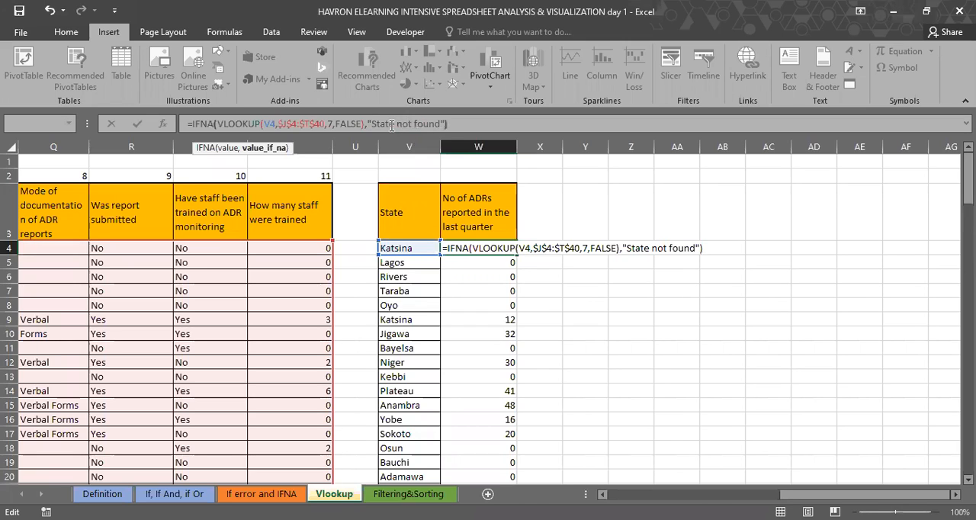
key(Return)
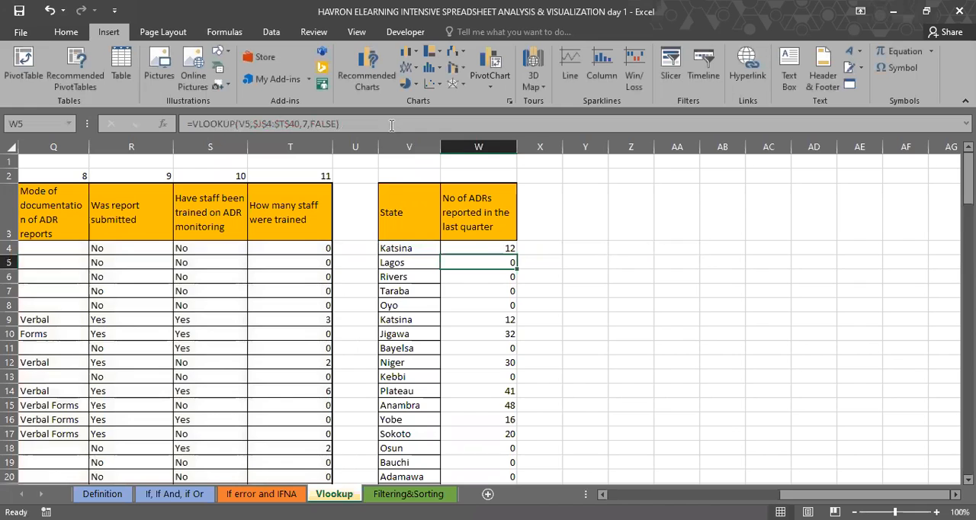
click(500, 247)
drag(516, 258, 576, 398)
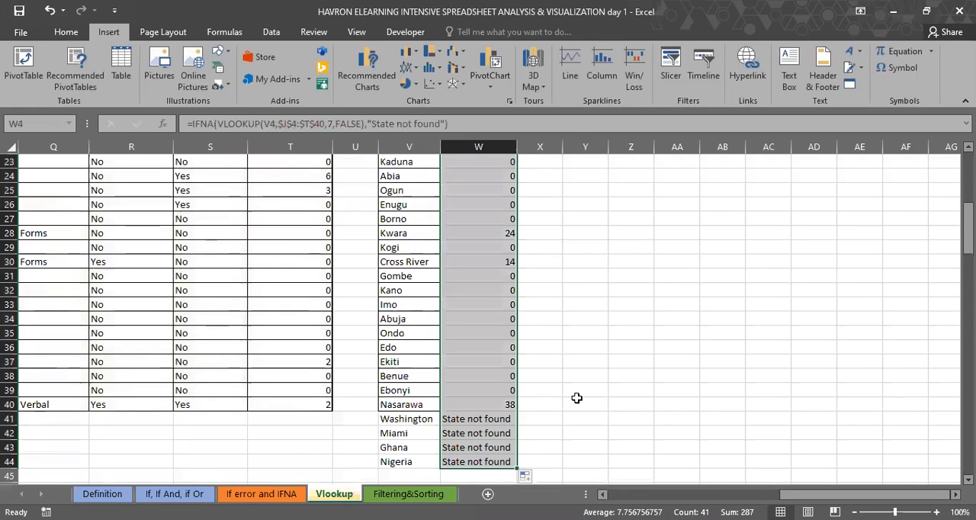
Step: Review the IFNA results in W41:W44 for Washington, Miami, Ghana and Nigeria
click(473, 419)
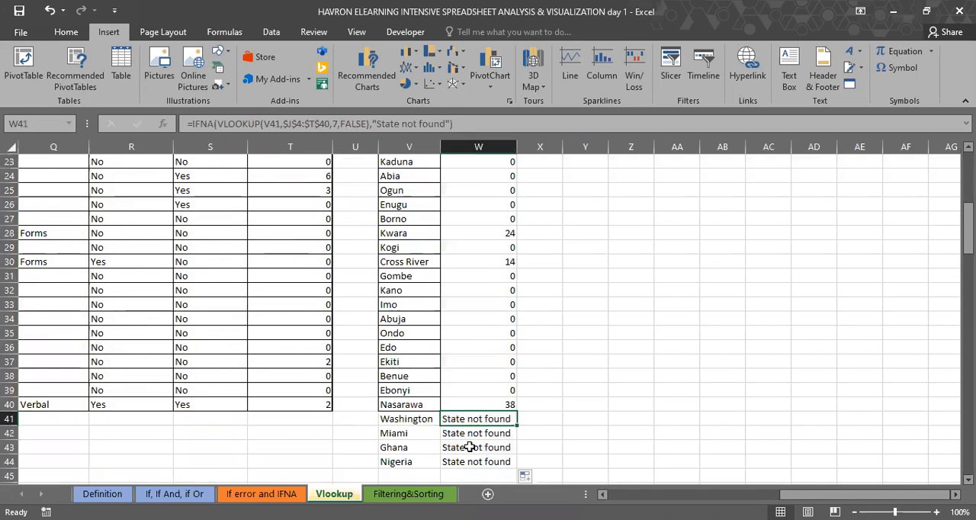
shift+click(466, 459)
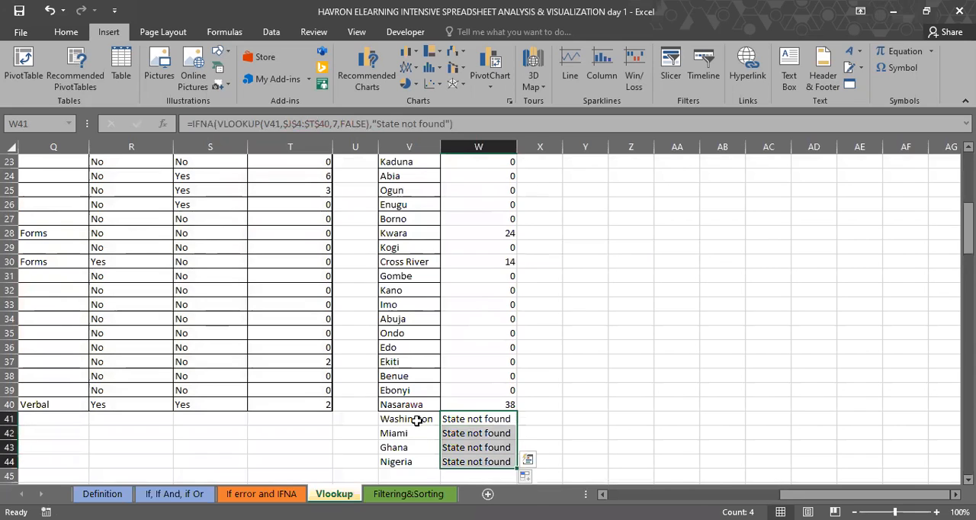
drag(412, 419, 445, 463)
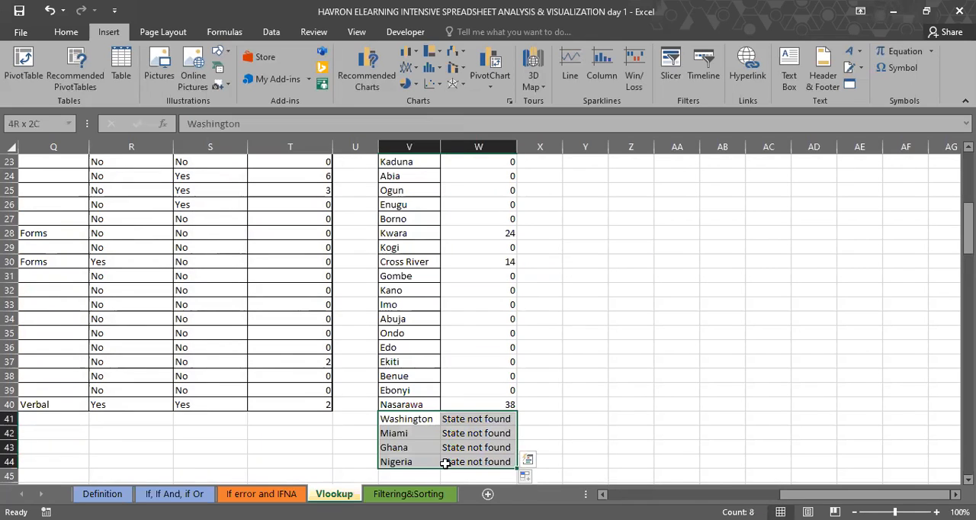
scroll(433, 405, left, 1)
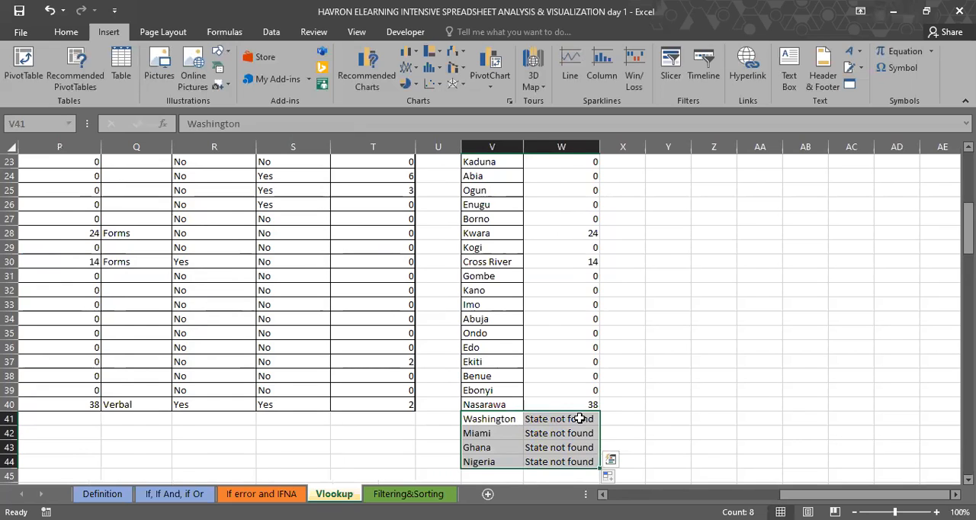
scroll(580, 419, up, 7)
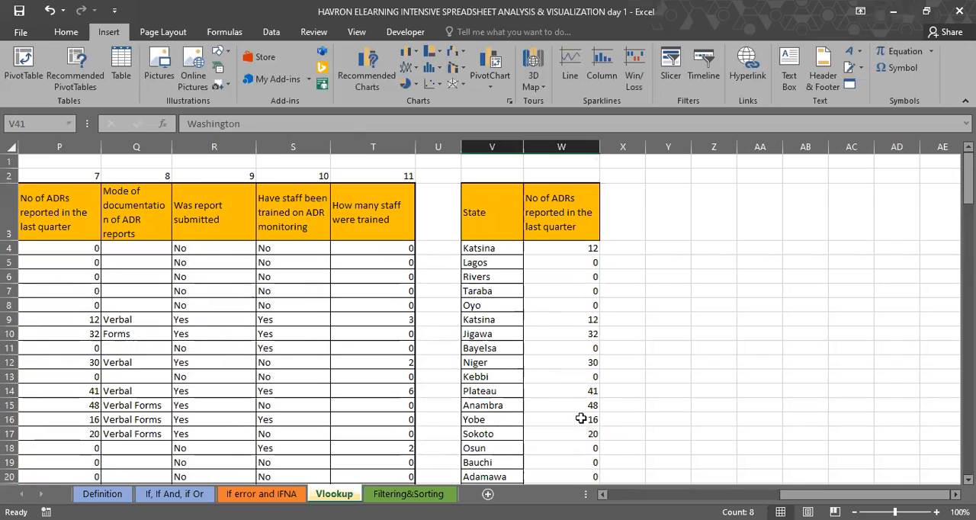
scroll(581, 419, left, 3)
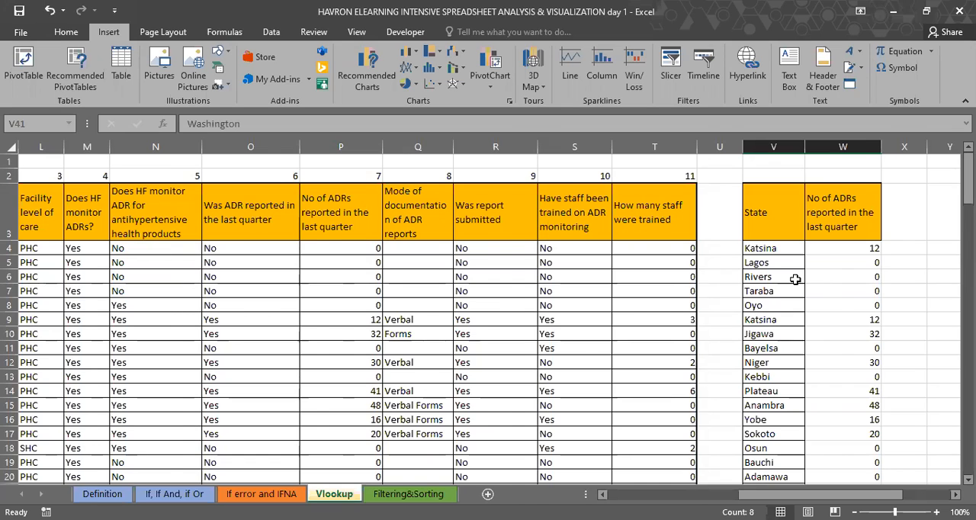
scroll(794, 279, right, 1)
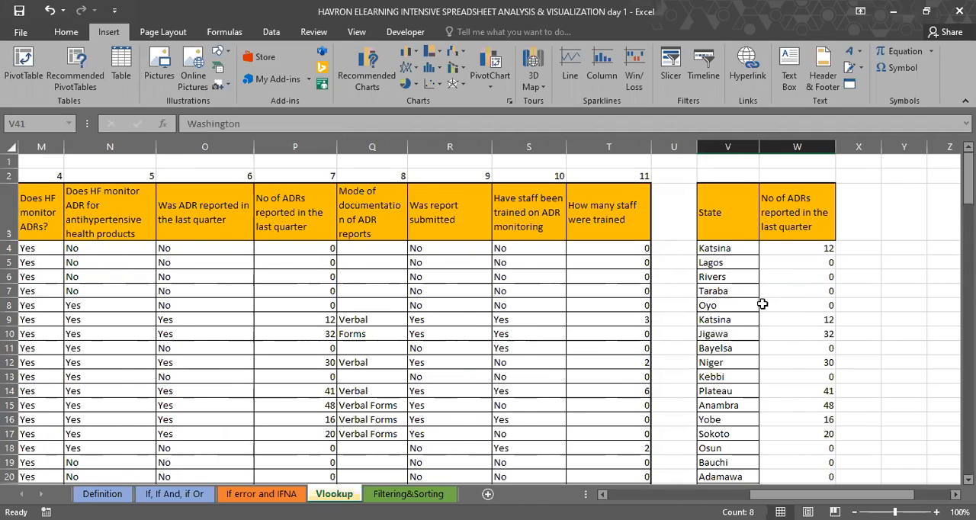
scroll(763, 304, right, 1)
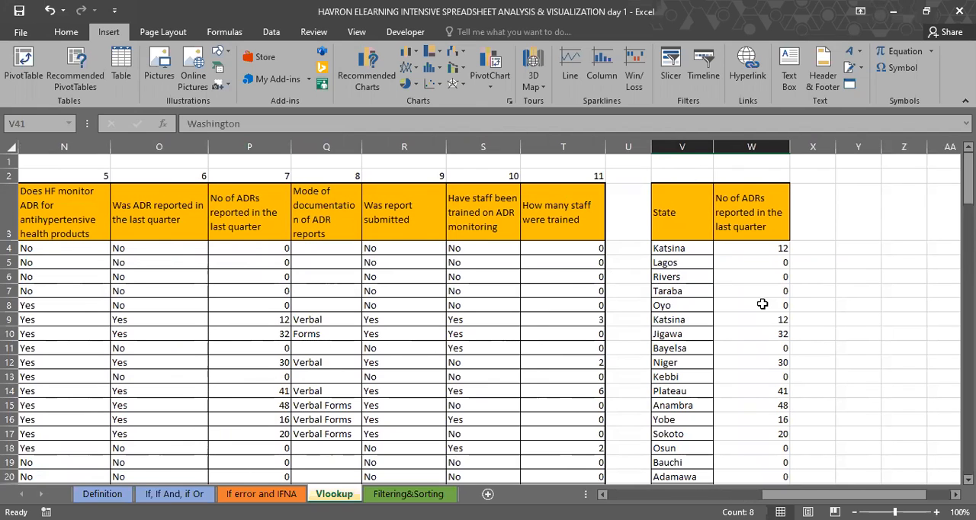
scroll(762, 304, right, 2)
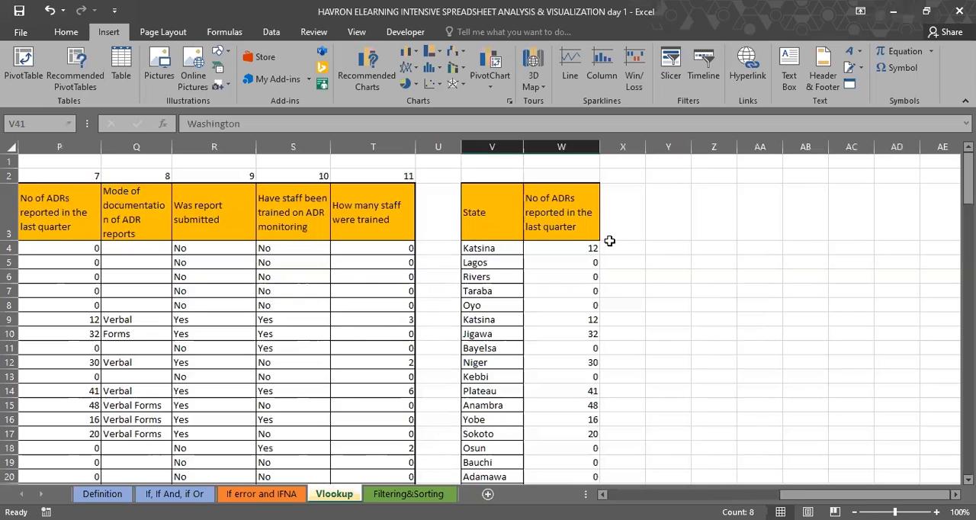
Step: Apply all borders to the whole lookup table V3:W44, including the four added states
click(508, 226)
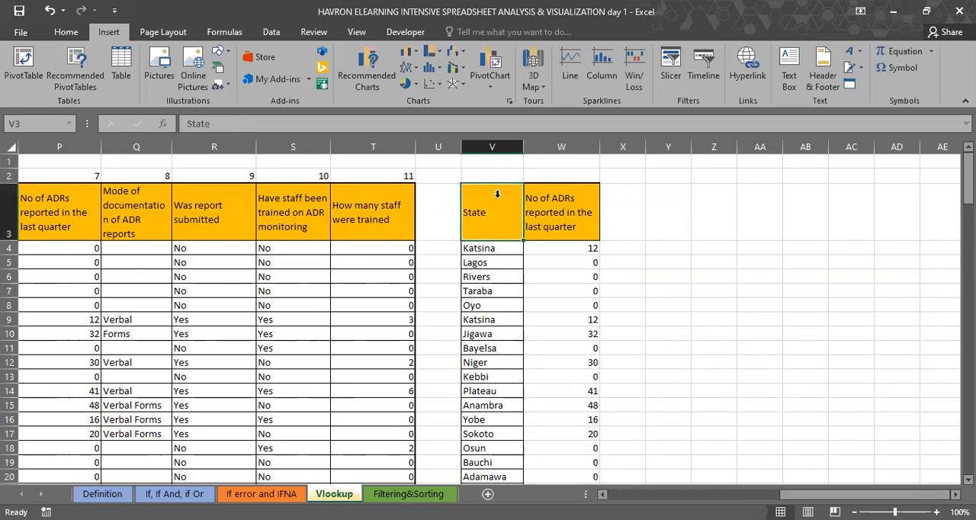
key(ctrl+shift+Down)
key(ctrl+shift+Right)
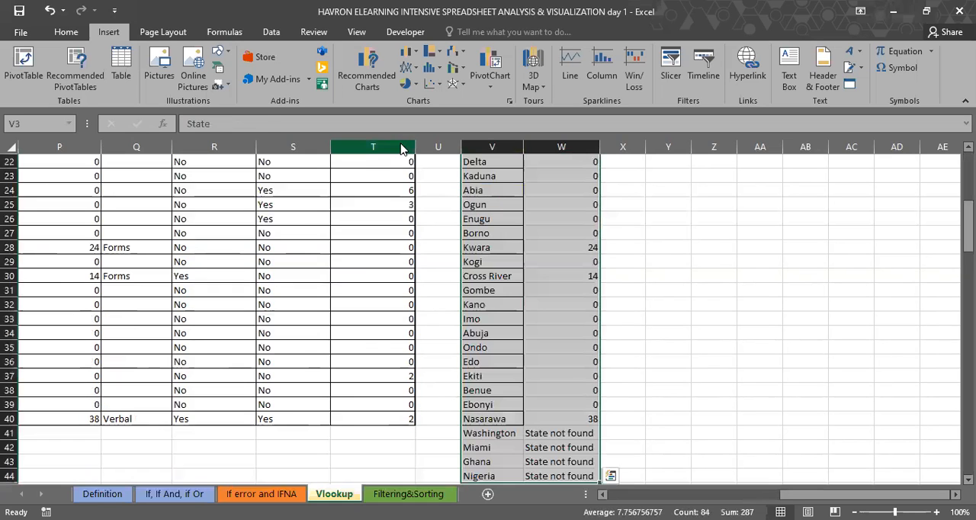
click(68, 36)
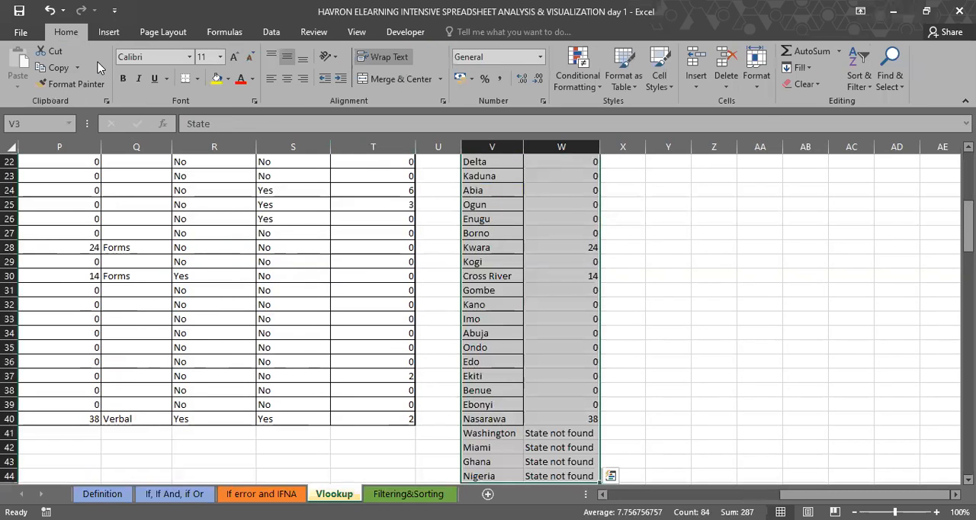
click(196, 79)
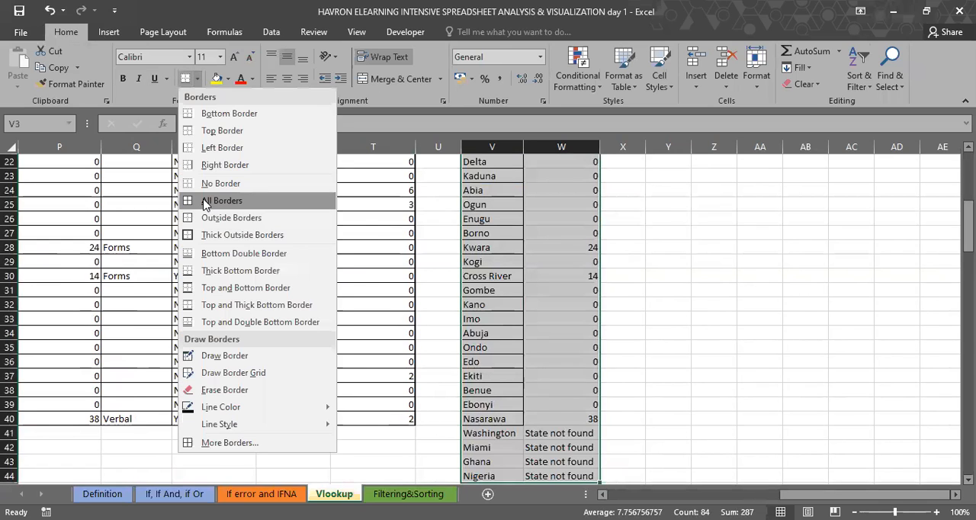
click(204, 200)
scroll(667, 271, up, 7)
Step: Enter the sample values 5, 10, 15, 20, 25, 30, 35 and 40 down column Y in Y5:Y12
click(667, 268)
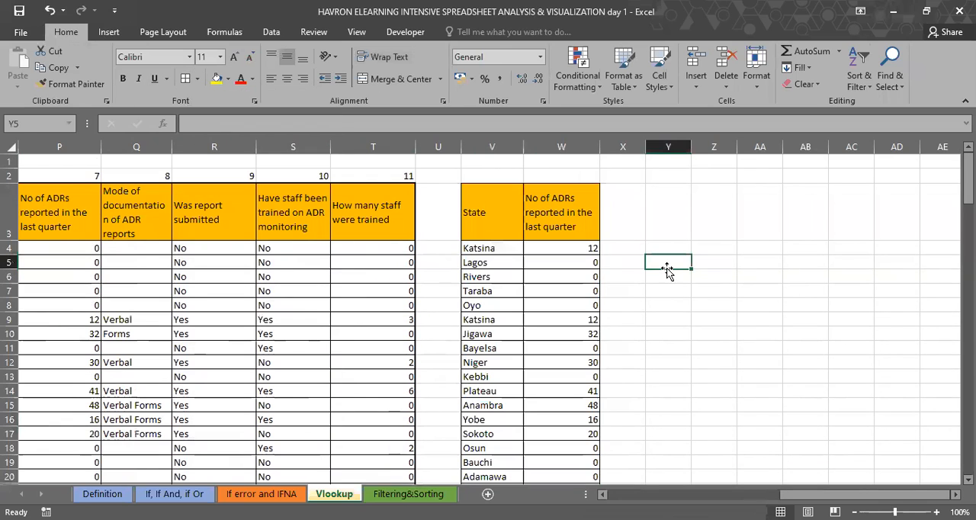
text(5)
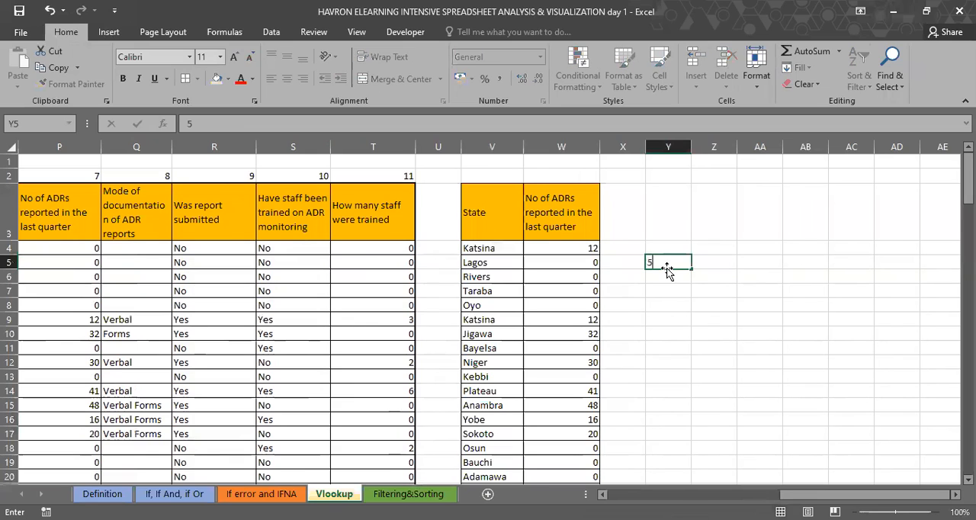
key(Return)
text(10)
key(Return)
text(15)
key(Return)
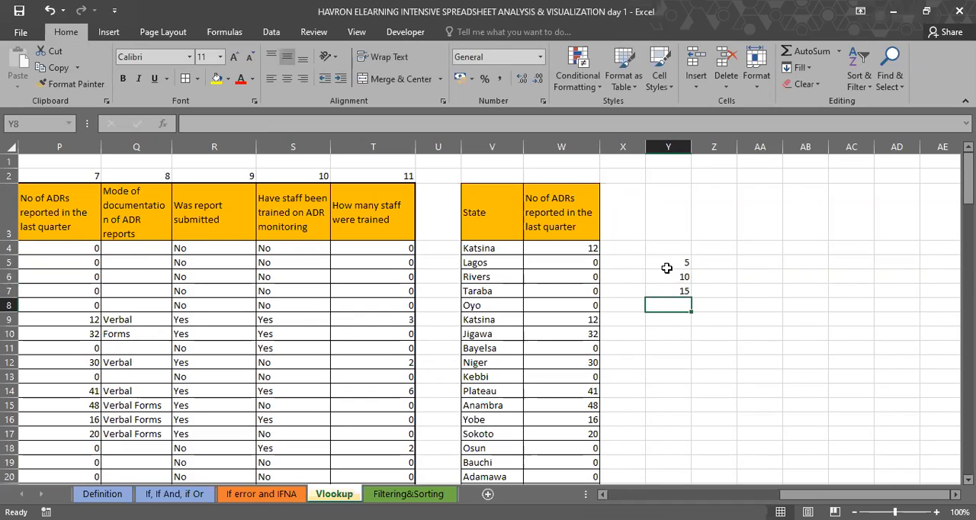
text(20)
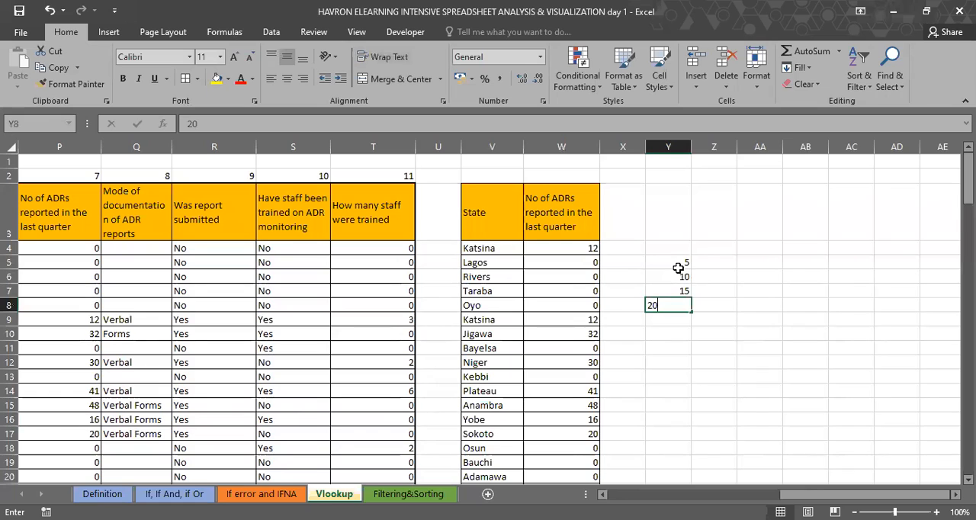
key(Return)
text(25)
key(Return)
text(30)
key(Return)
text(53)
key(BackSpace)
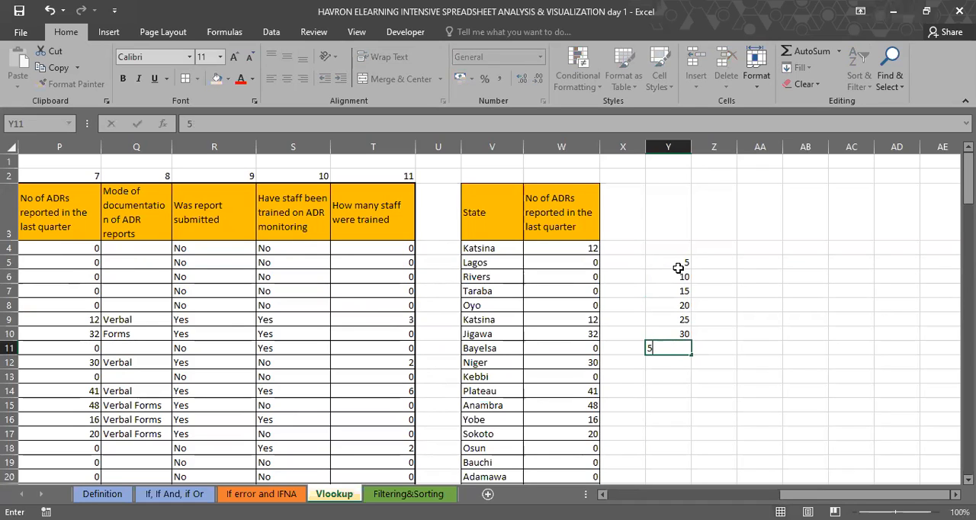
key(Return)
text(40)
key(Return)
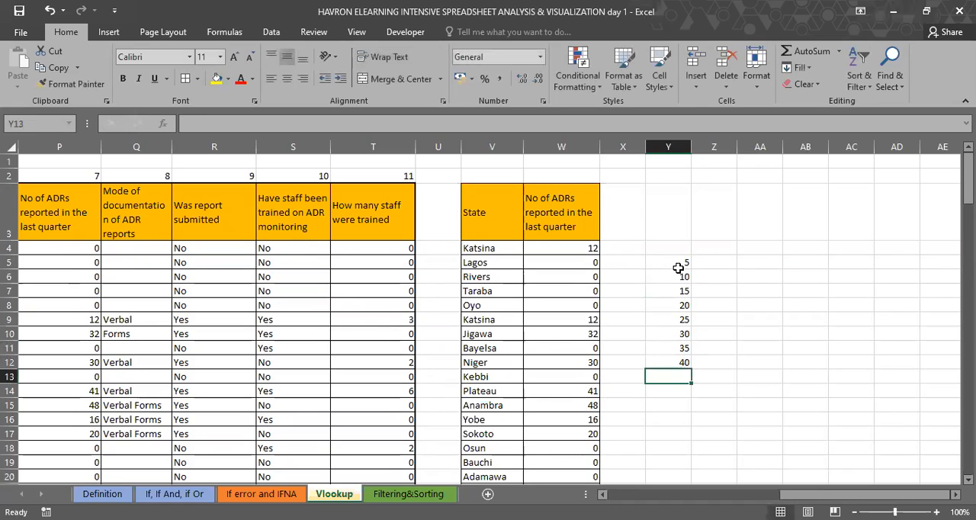
Step: Begin a VLOOKUP formula in Z5, beside the first sample number
click(693, 265)
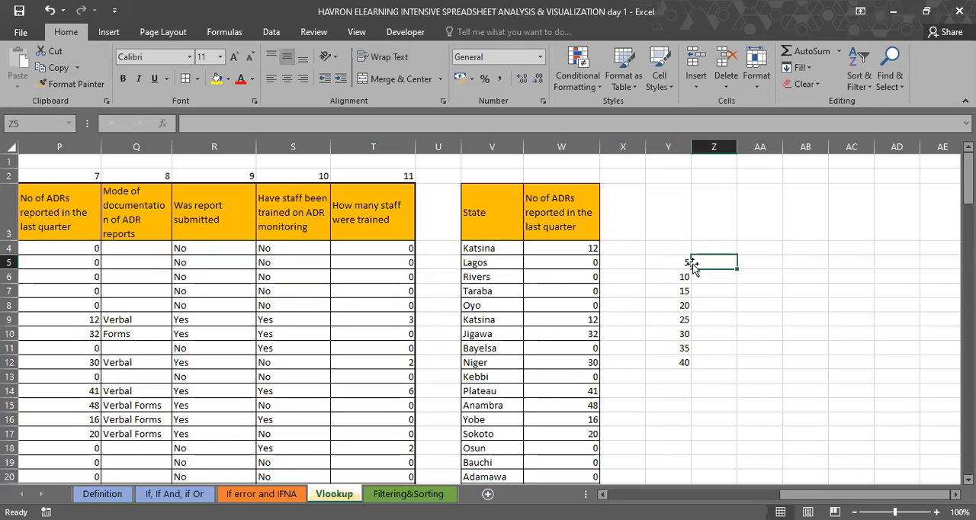
scroll(692, 263, left, 1)
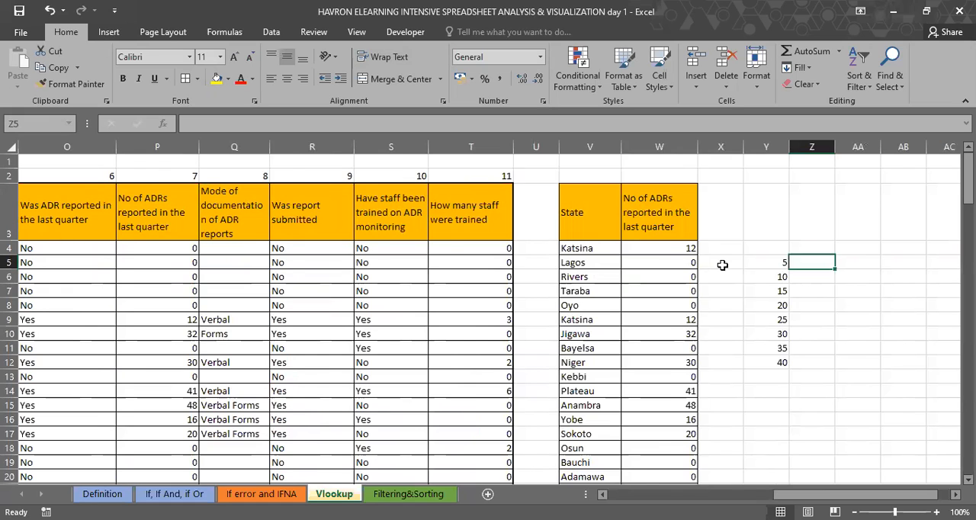
scroll(758, 288, left, 1)
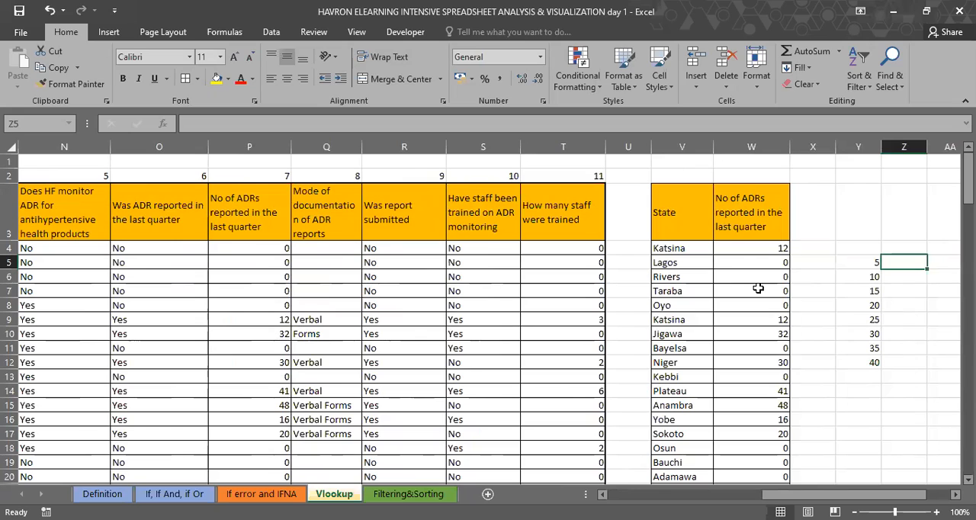
text(=)
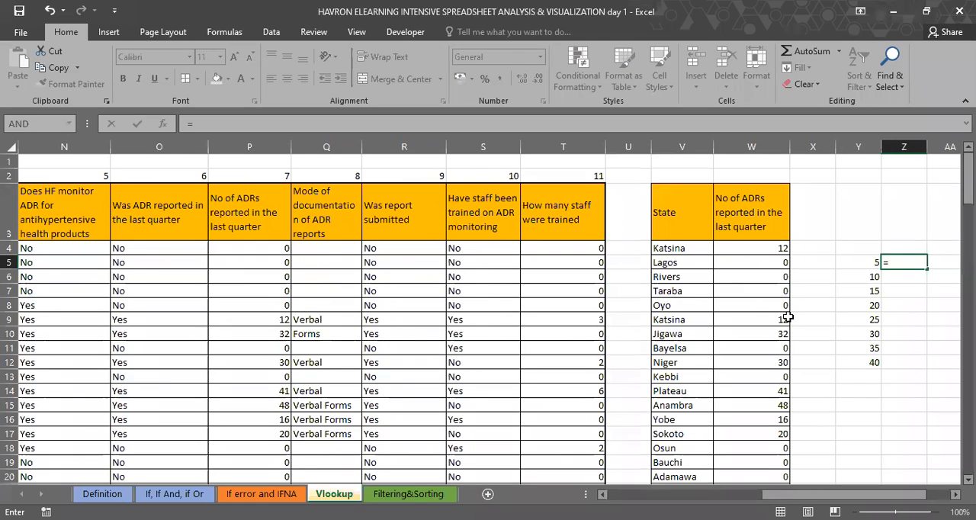
text(VLOOKUP()
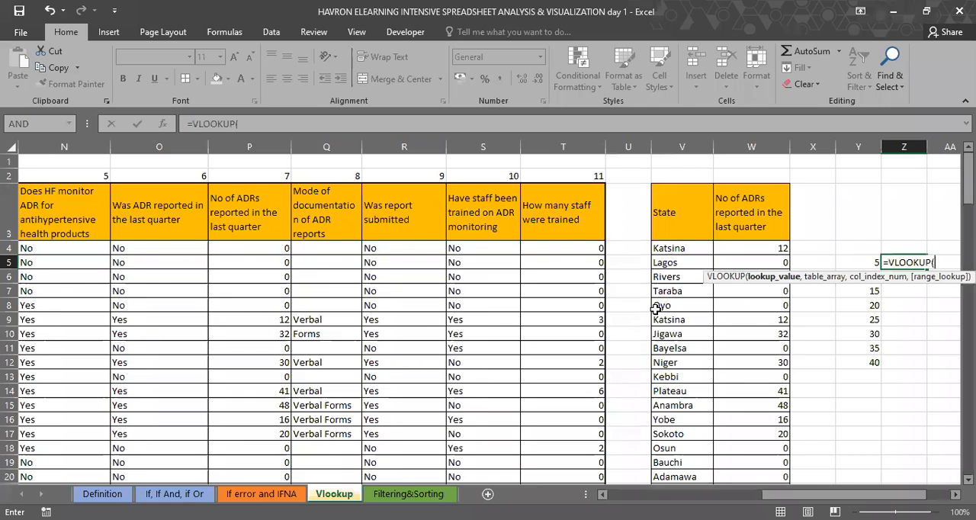
scroll(655, 309, left, 2)
scroll(654, 309, left, 2)
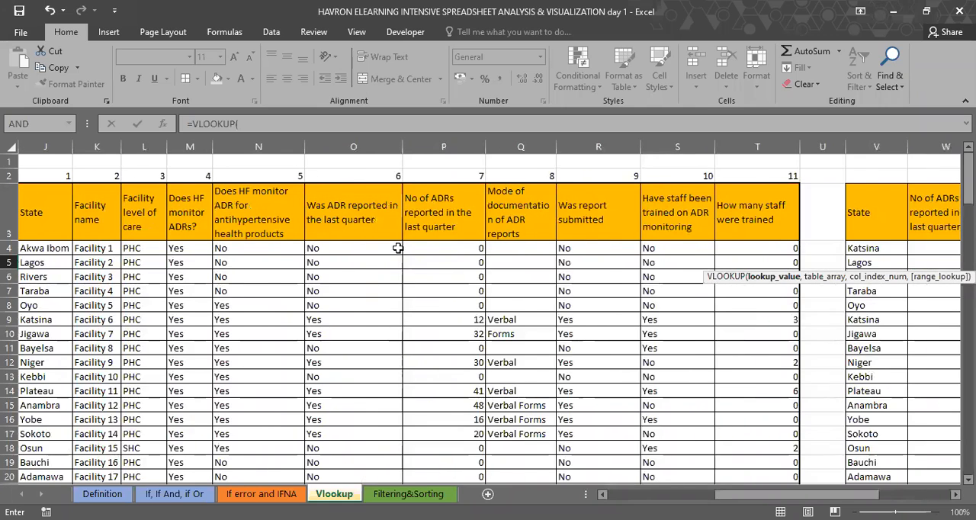
scroll(398, 248, left, 1)
click(93, 249)
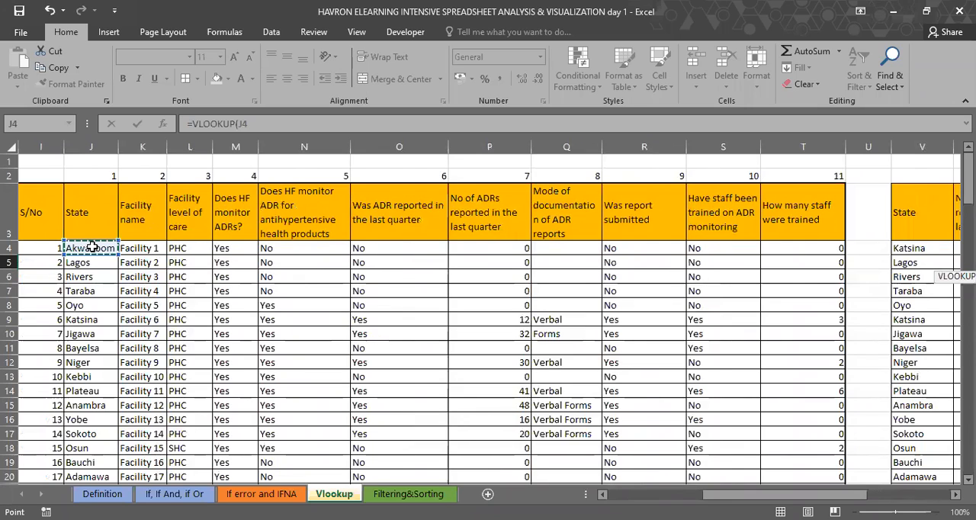
key(ctrl+shift+Down)
key(ctrl+shift+Right)
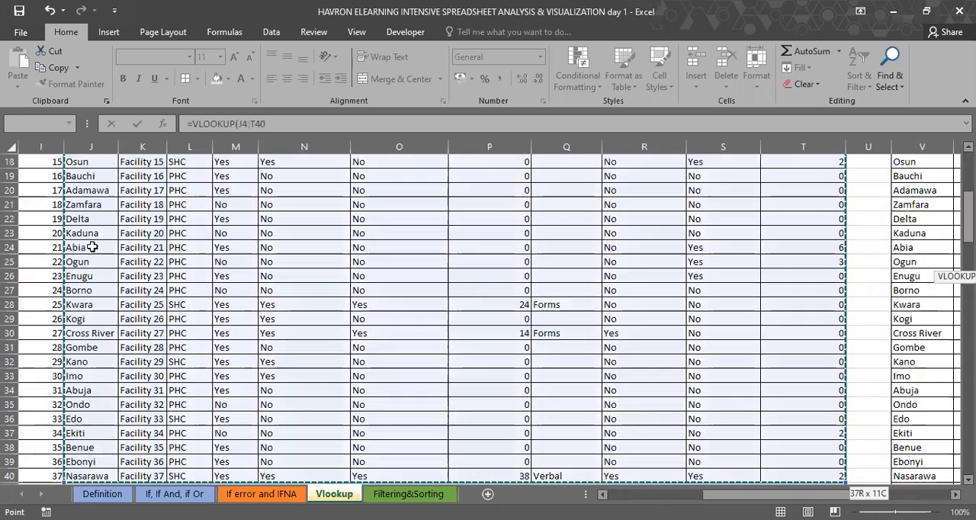
text(,)
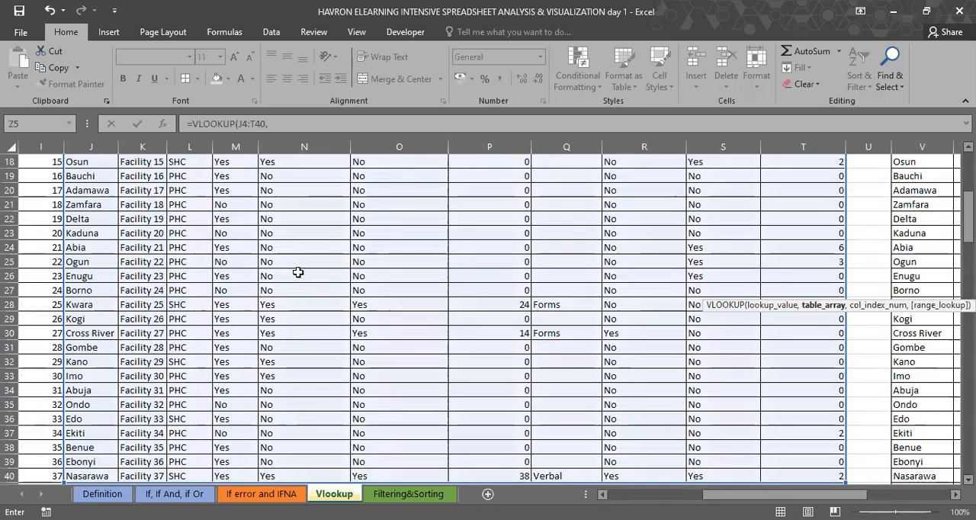
scroll(298, 273, up, 6)
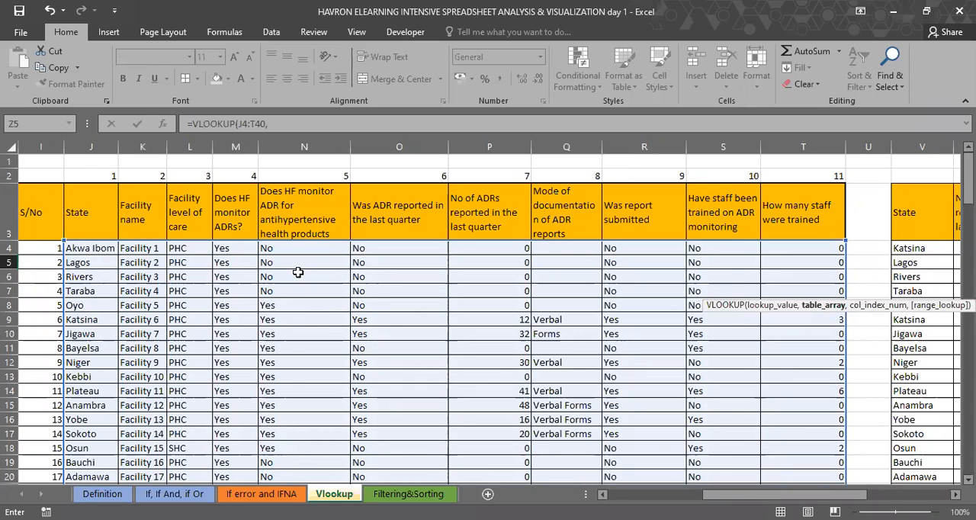
scroll(298, 272, right, 3)
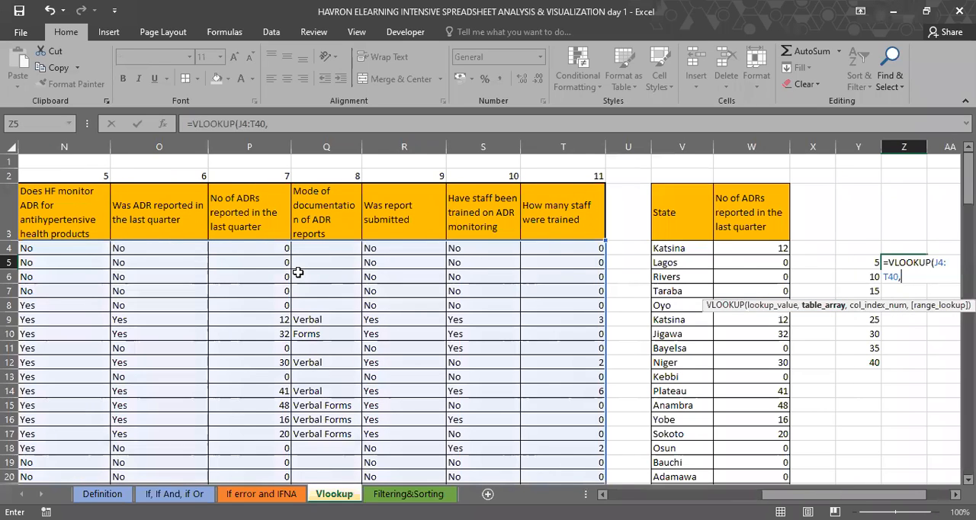
scroll(297, 272, right, 1)
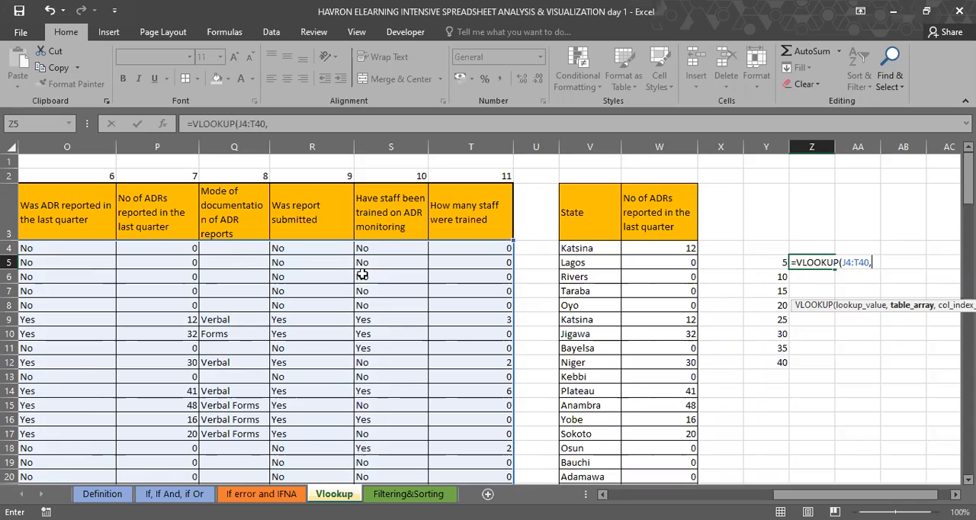
key(BackSpace)
key(BackSpace)
key(BackSpace)
key(BackSpace)
key(BackSpace)
key(BackSpace)
key(BackSpace)
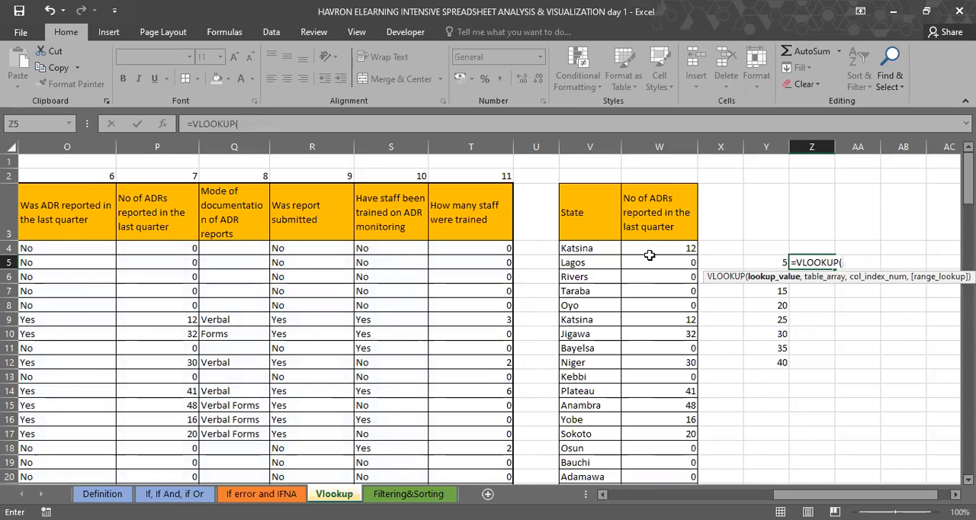
Step: Use V4 as the lookup value and J4:T40 as the table array in the Z5 VLOOKUP formula
click(580, 247)
text(,)
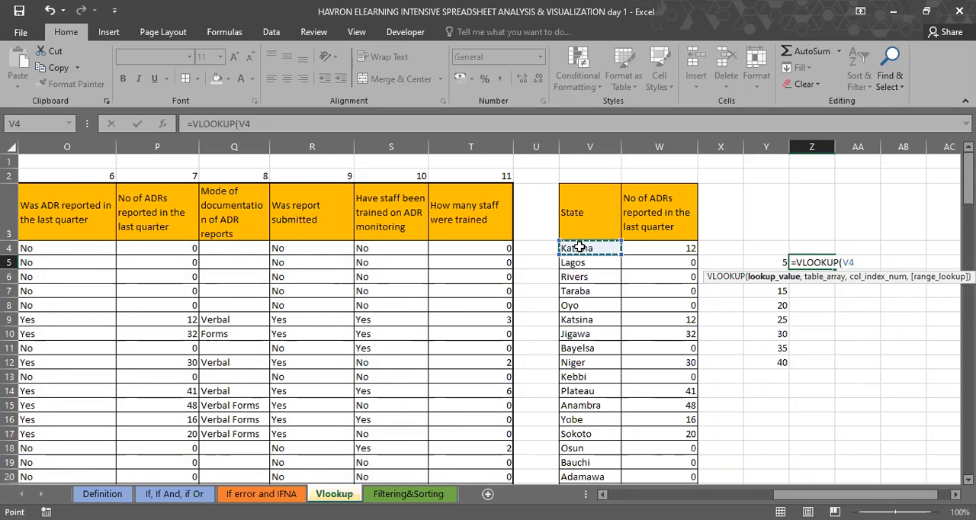
scroll(560, 263, left, 5)
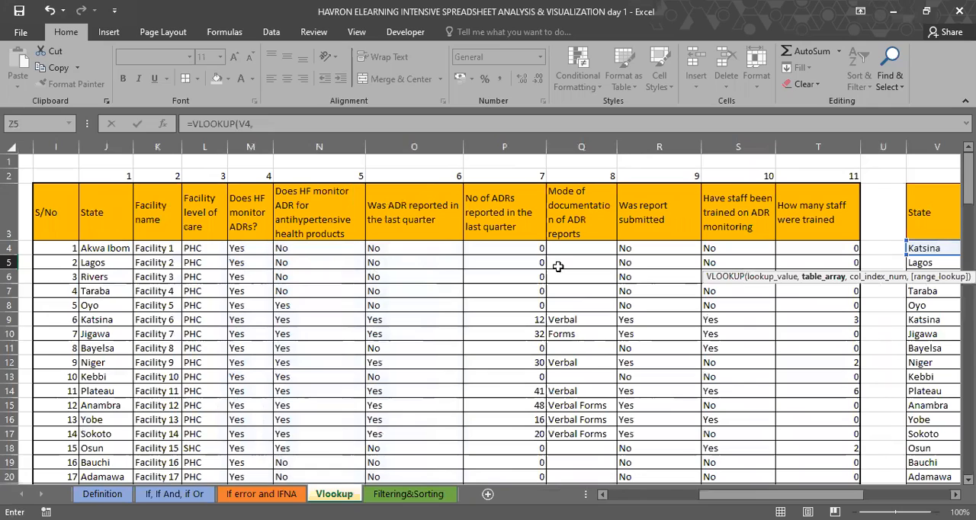
scroll(145, 247, left, 1)
click(145, 248)
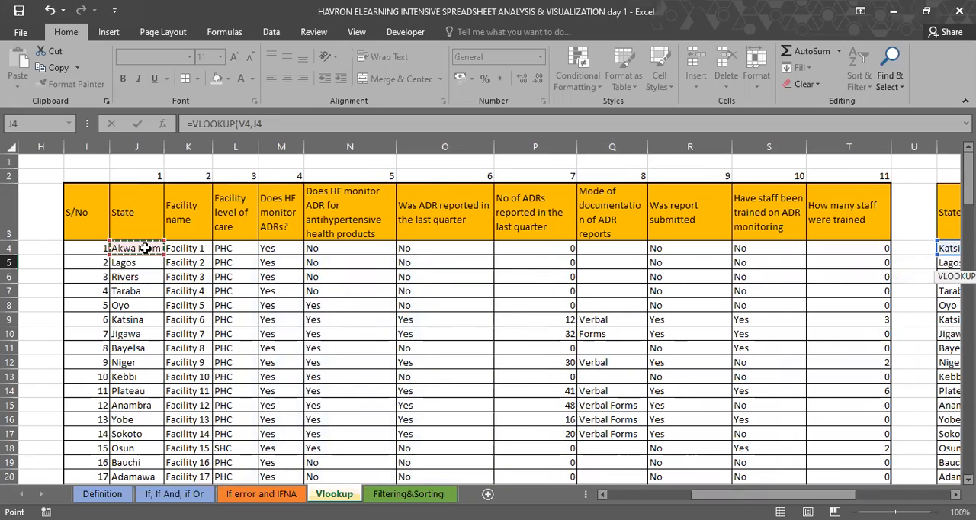
key(ctrl+shift+Right)
key(ctrl+shift+Down)
text(,)
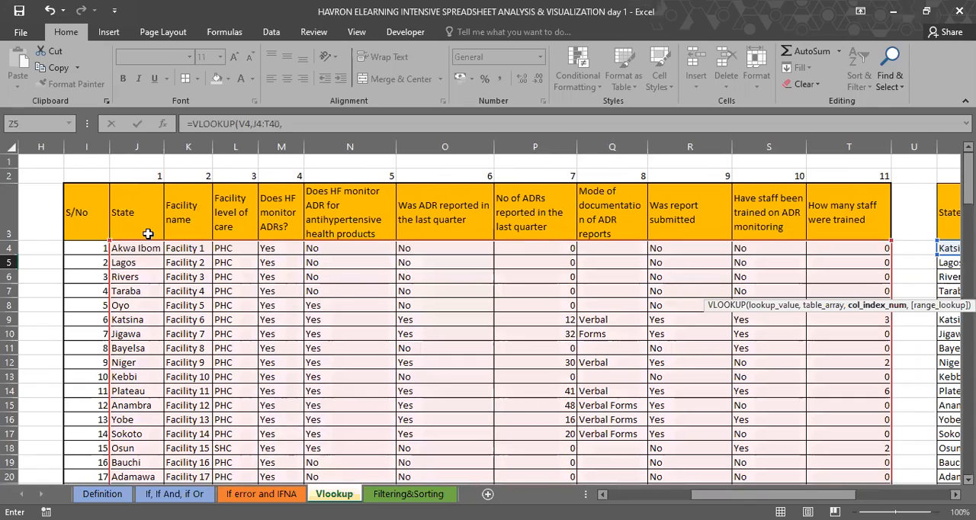
Step: Complete the Z5 VLOOKUP with column index 7 and the approximate match option TRUE
scroll(148, 234, right, 5)
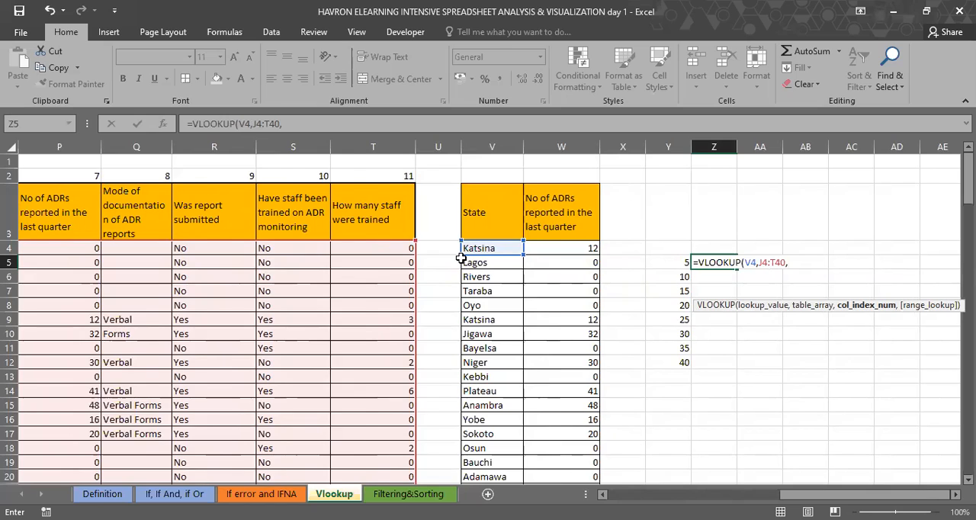
scroll(460, 259, left, 1)
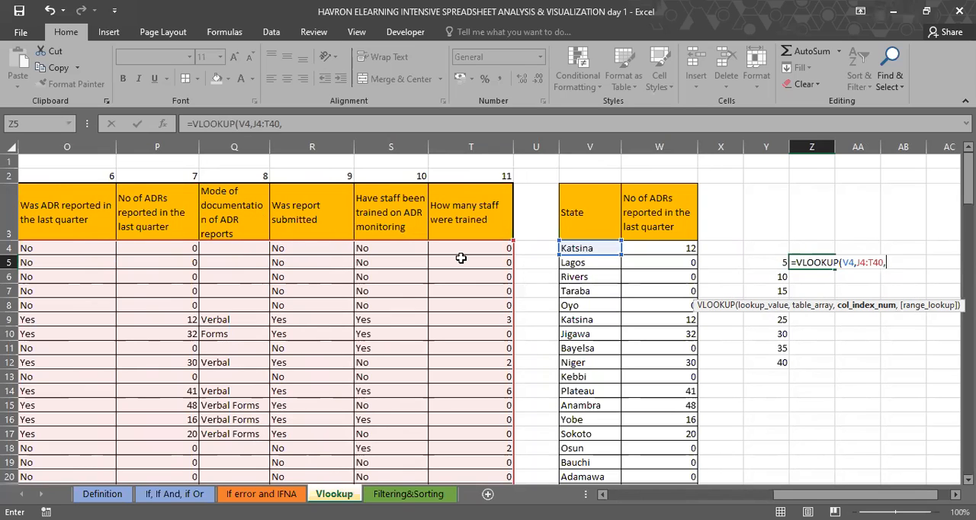
text(7,)
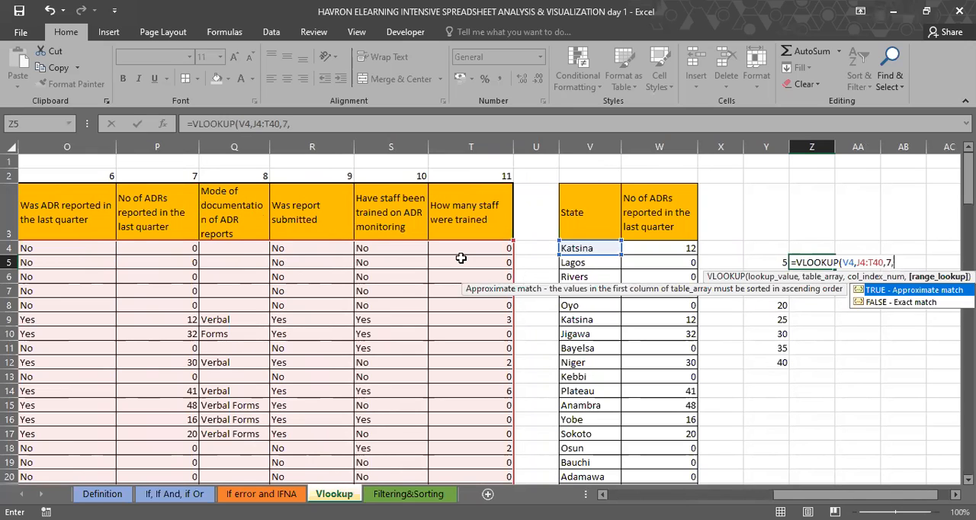
key(Tab)
text())
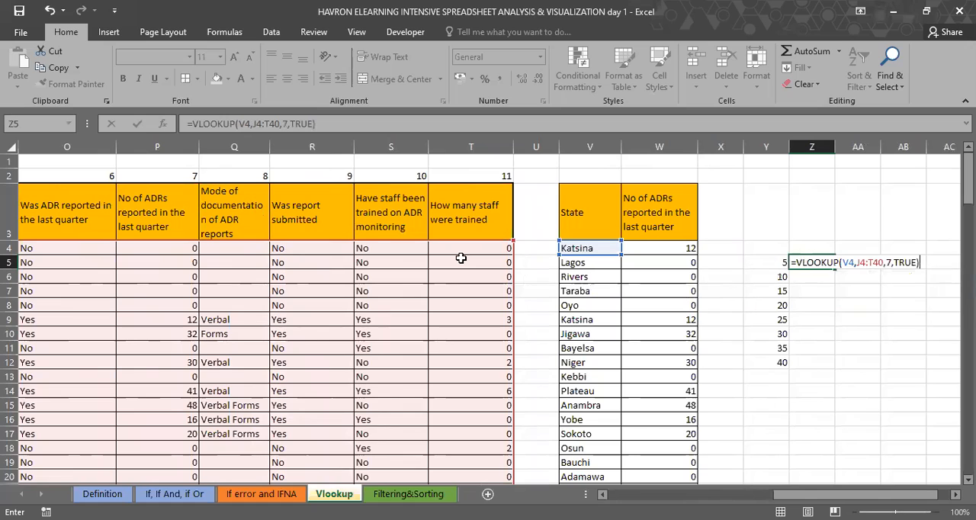
key(ctrl+Return)
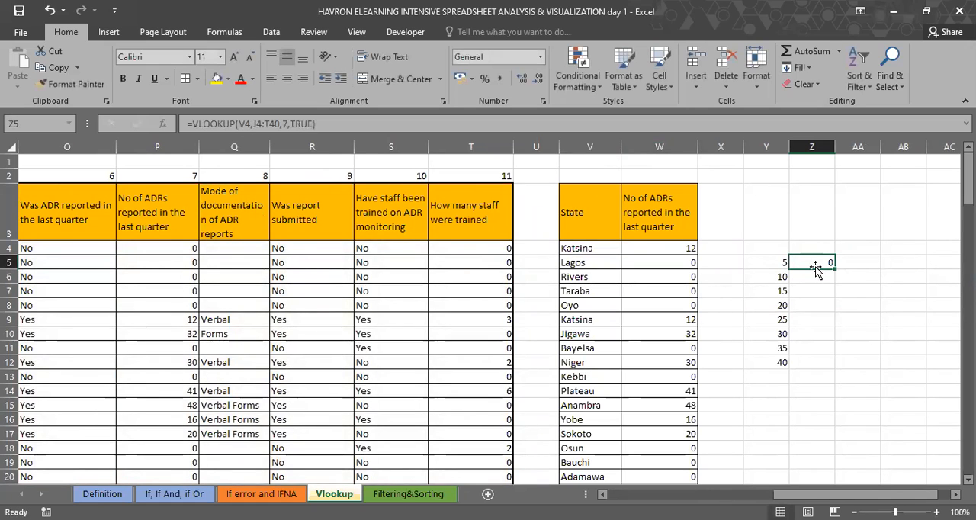
Step: Move the VLOOKUP formula from Z5 to Z4 and fill it down to Z12
drag(813, 255, 833, 364)
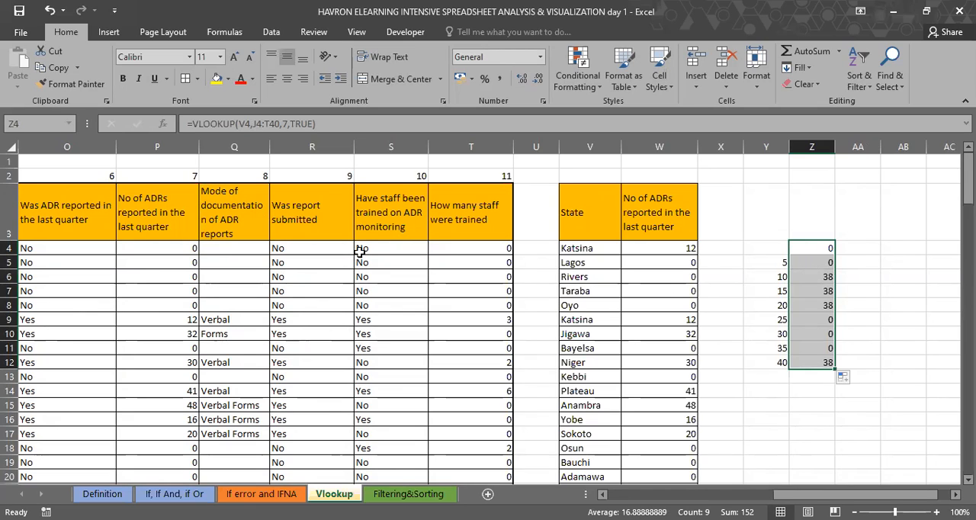
Step: Make the table array in the Z4 formula absolute as $J$4:$T$40 and refill the formula down to Z17
double_click(825, 243)
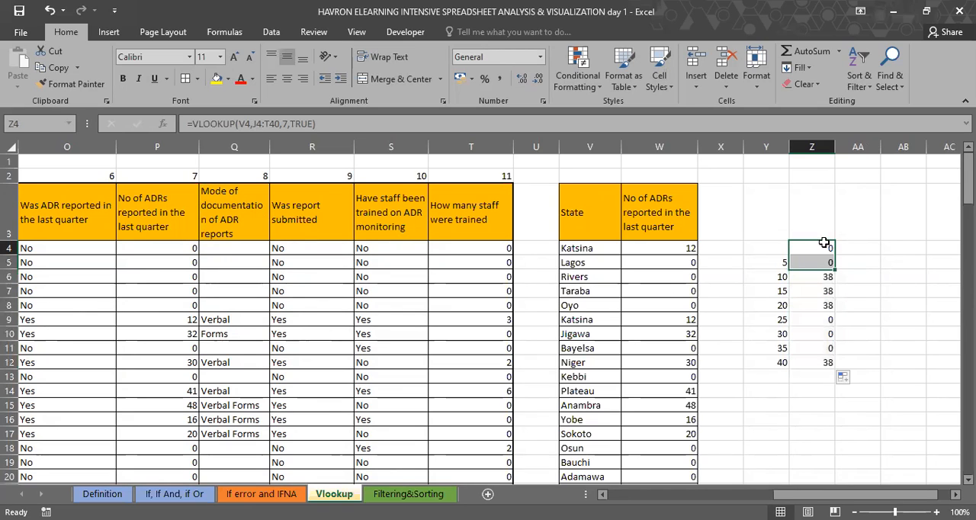
double_click(827, 248)
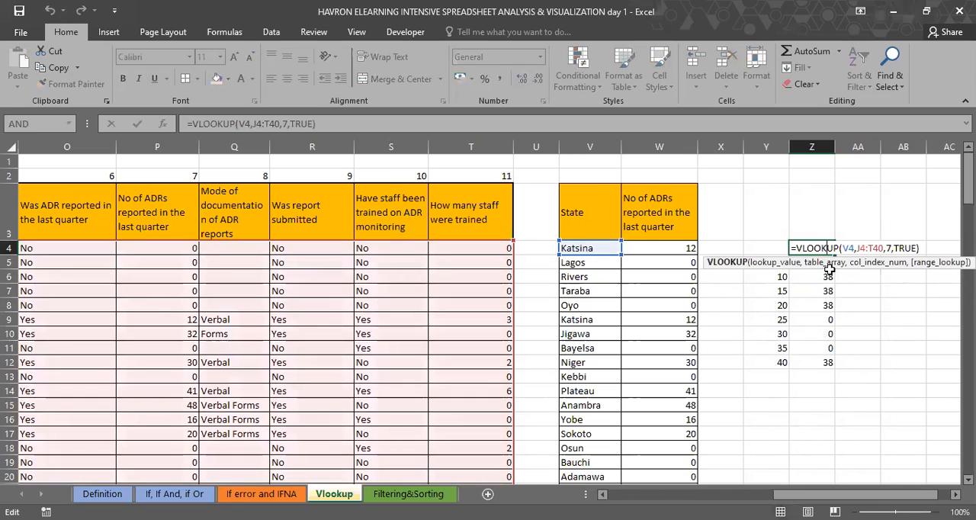
drag(256, 124, 273, 124)
key(F4)
key(Return)
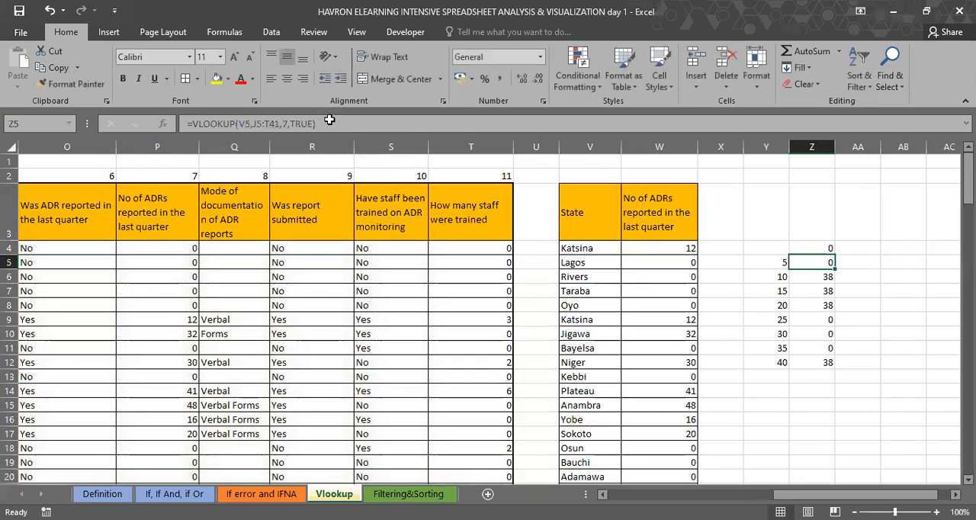
click(826, 248)
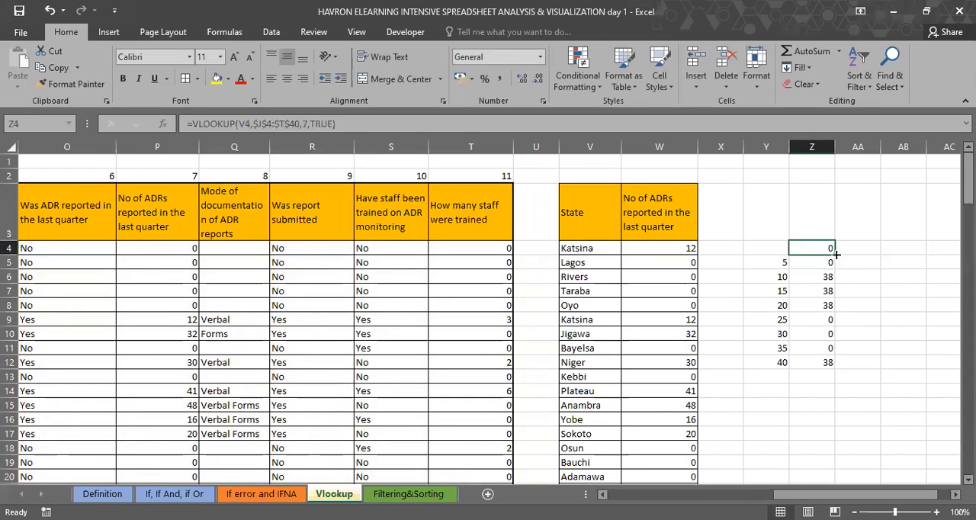
drag(835, 256, 838, 441)
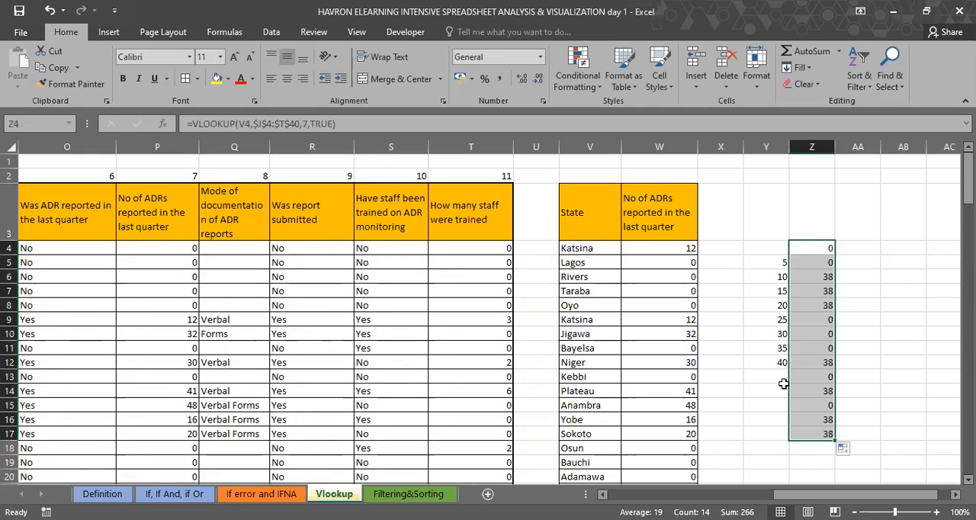
click(818, 277)
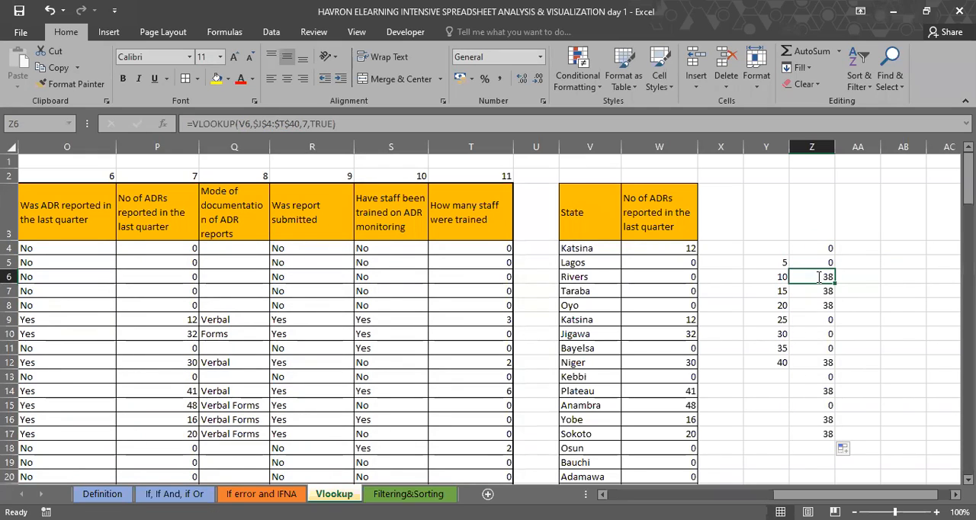
Step: Examine the approximate-match VLOOKUP formula in Z6 and its highlighted references against the source table, leaving the formula as it is
double_click(818, 277)
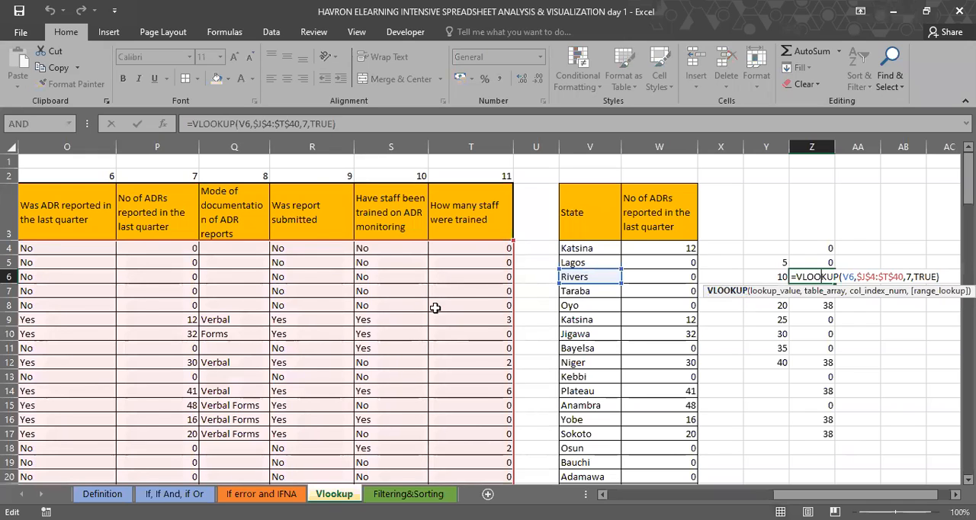
scroll(435, 308, left, 2)
scroll(434, 308, left, 1)
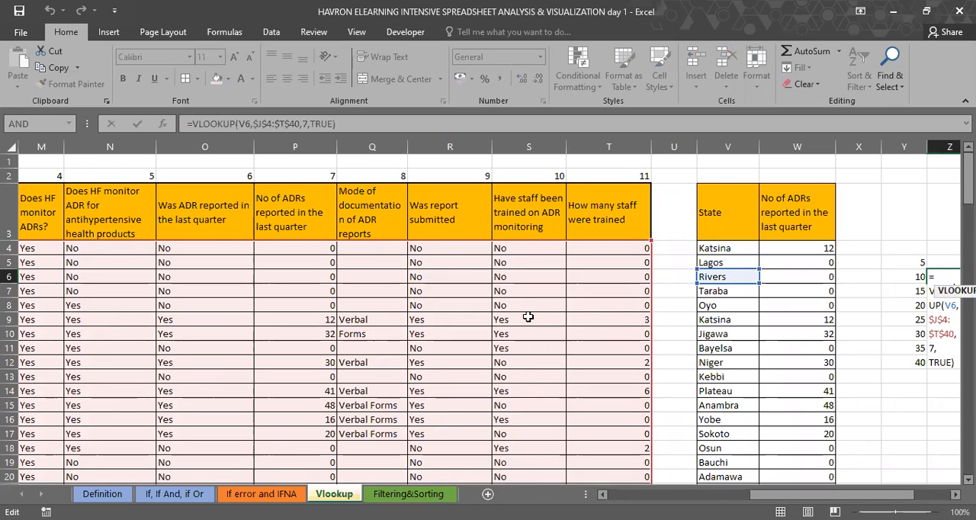
scroll(525, 323, right, 3)
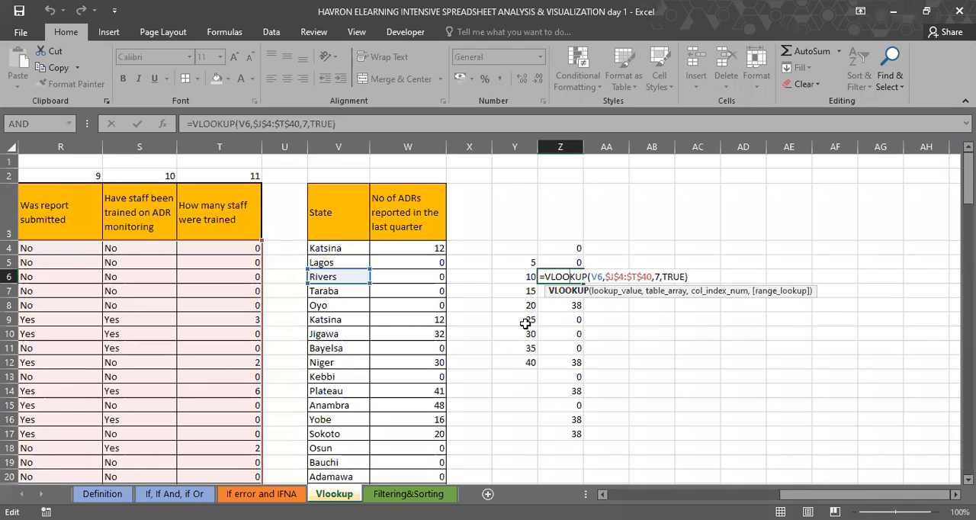
scroll(525, 323, left, 2)
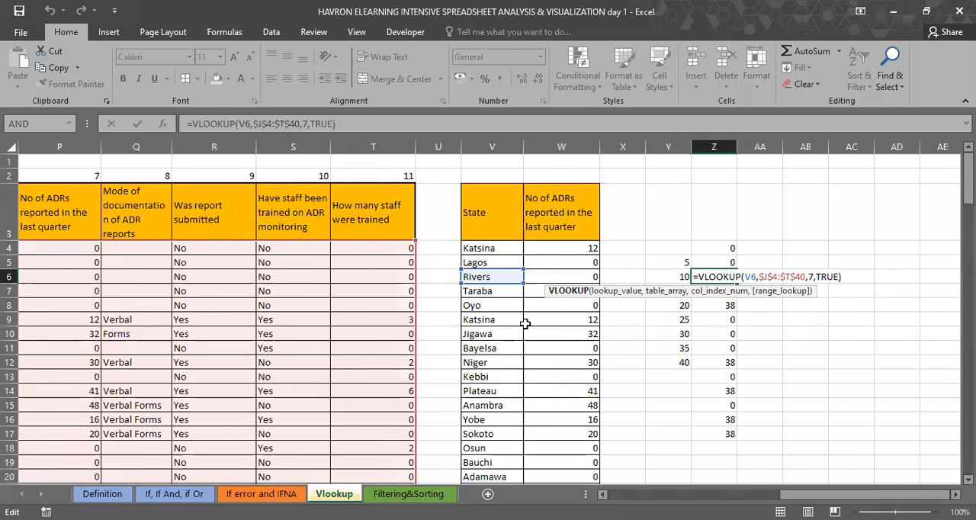
scroll(526, 323, left, 1)
scroll(525, 324, left, 1)
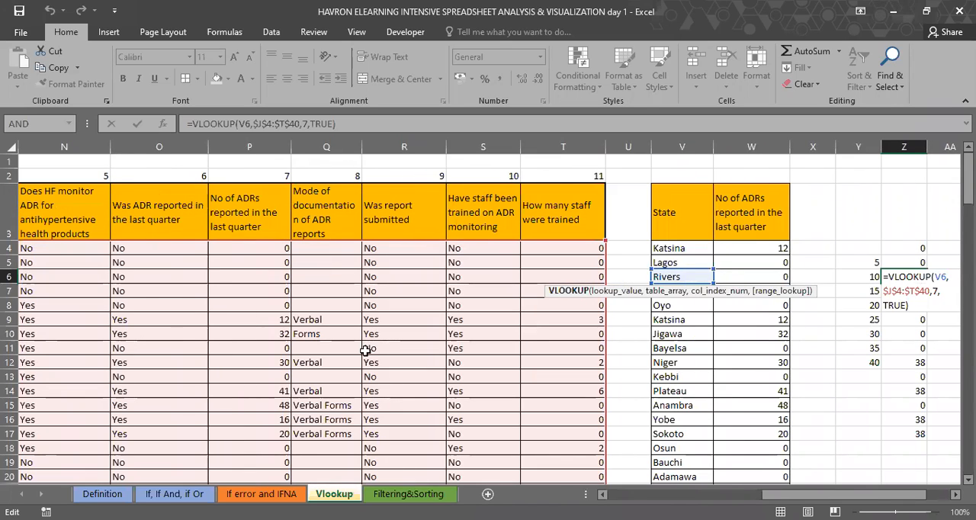
key(ctrl+Return)
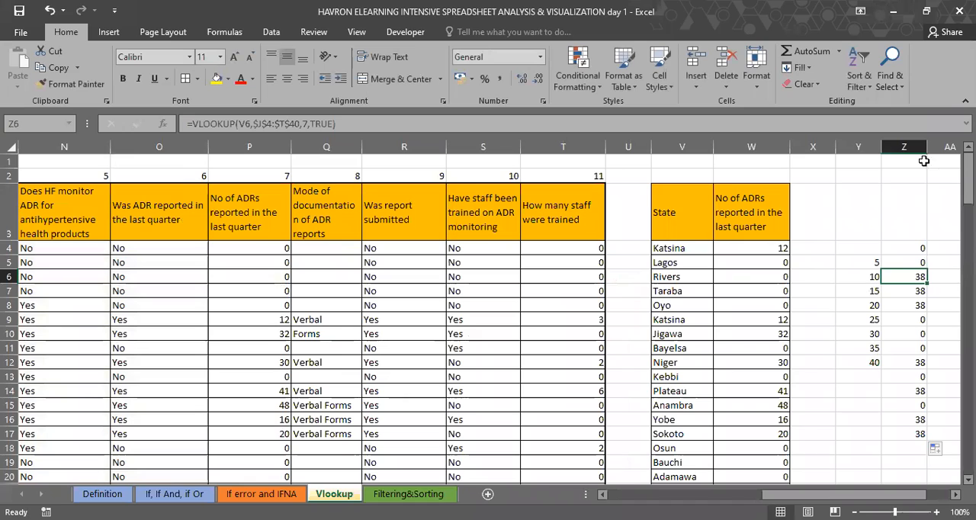
Step: Clear all contents of columns Y and Z on the Vlookup sheet
click(875, 144)
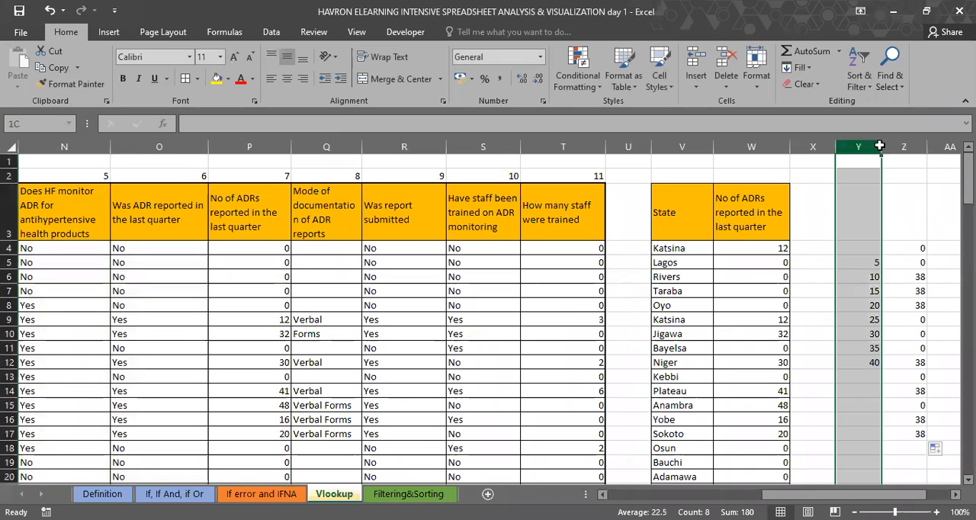
drag(880, 144, 882, 144)
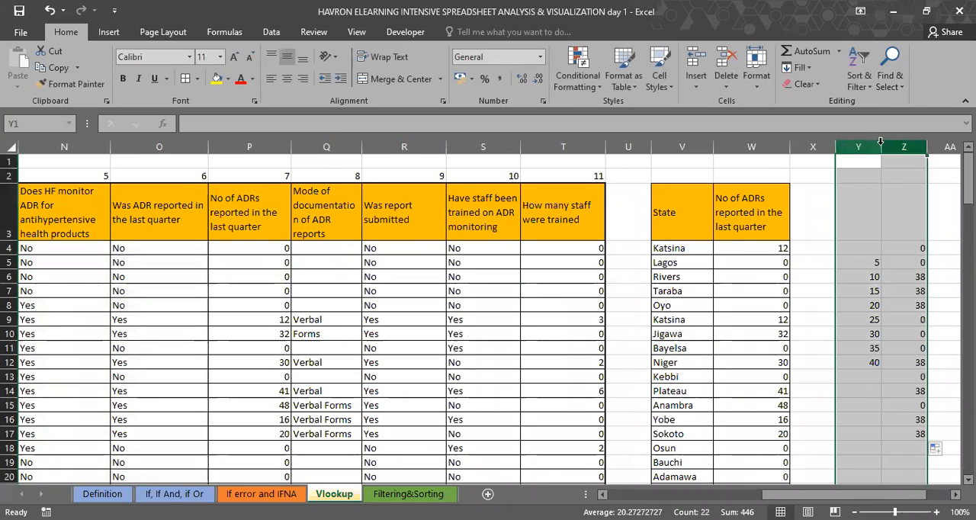
key(Delete)
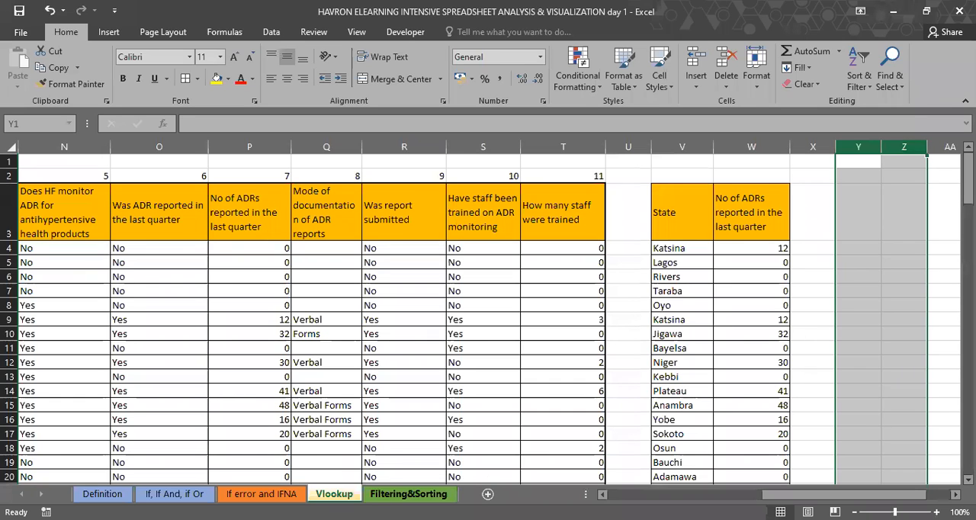
Step: View the Filtering&Sorting sheet briefly, then return to the Vlookup sheet and select cell U5
click(423, 492)
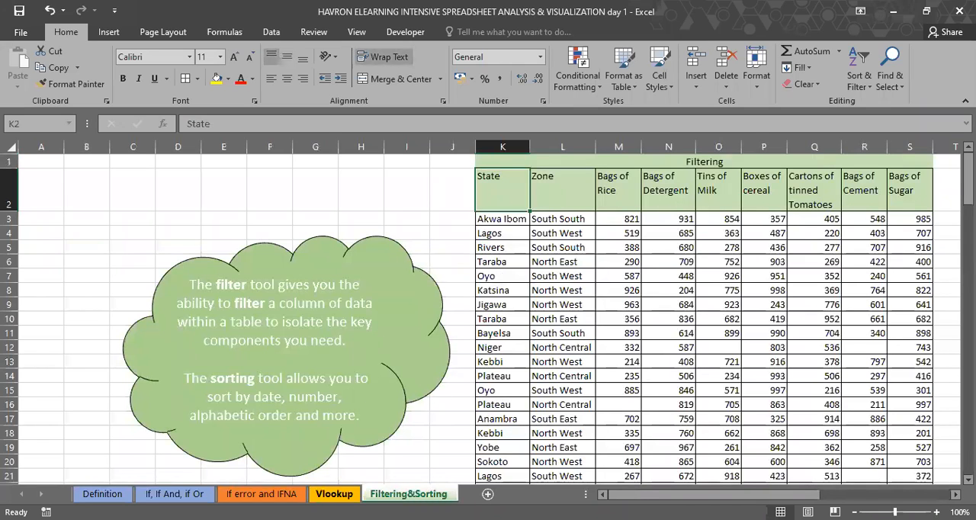
click(333, 493)
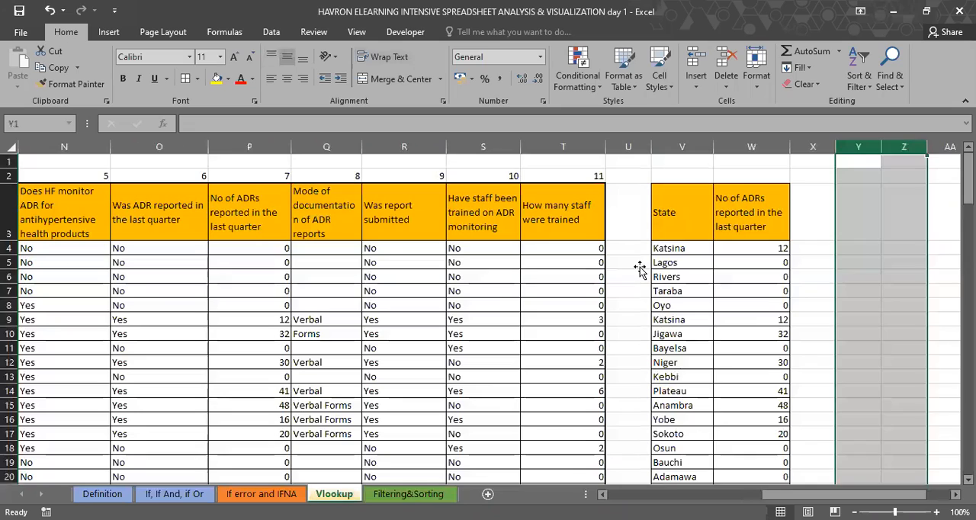
click(640, 268)
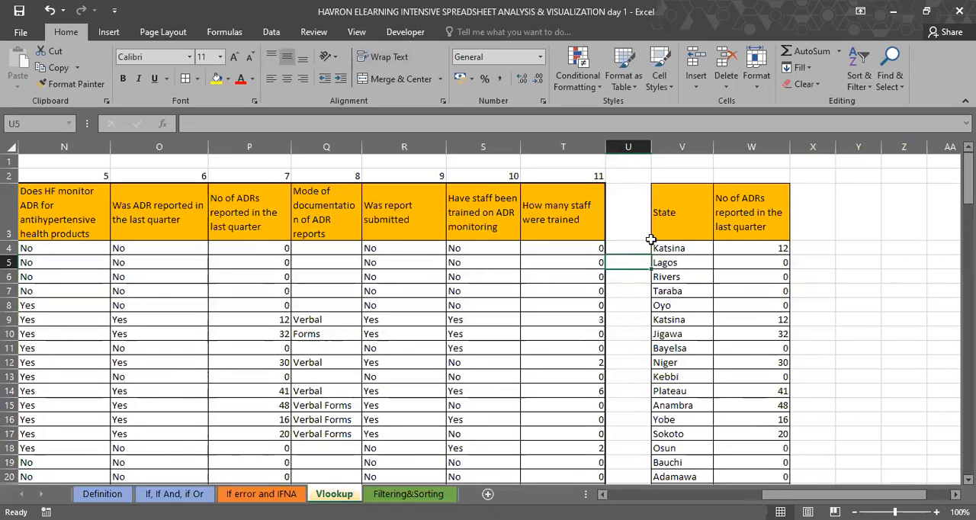